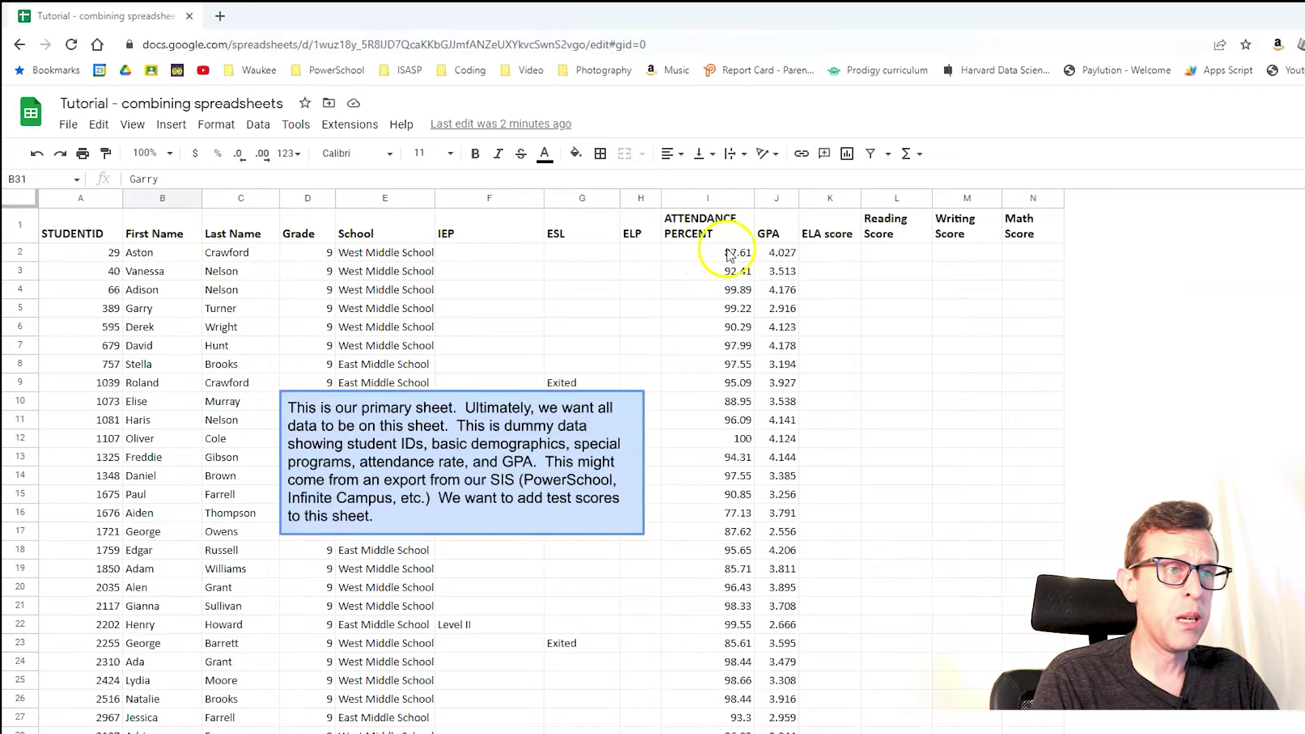
Compare the student IDs on the all data and test scores sheets, and review the primary sheet's blank ELA, Reading, Writing and Math columns
key(ctrl+shift+Page_Down)
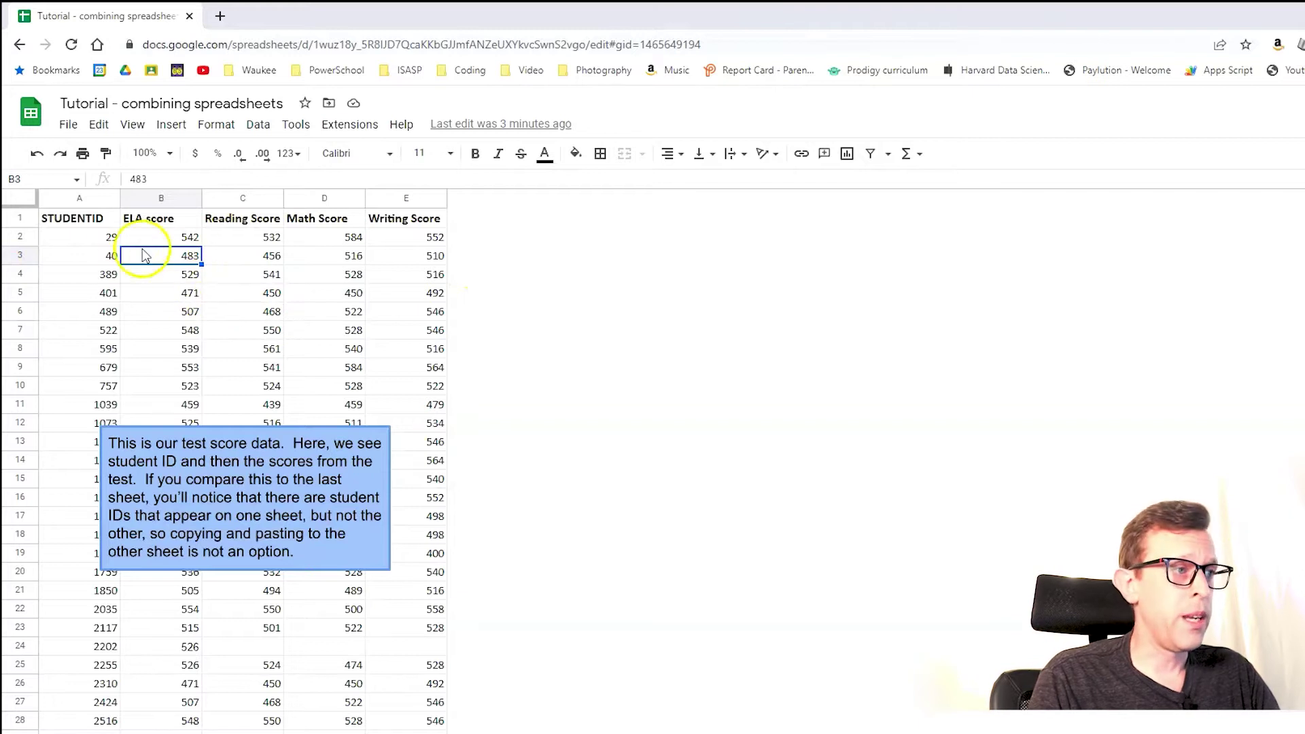
drag(109, 238, 114, 393)
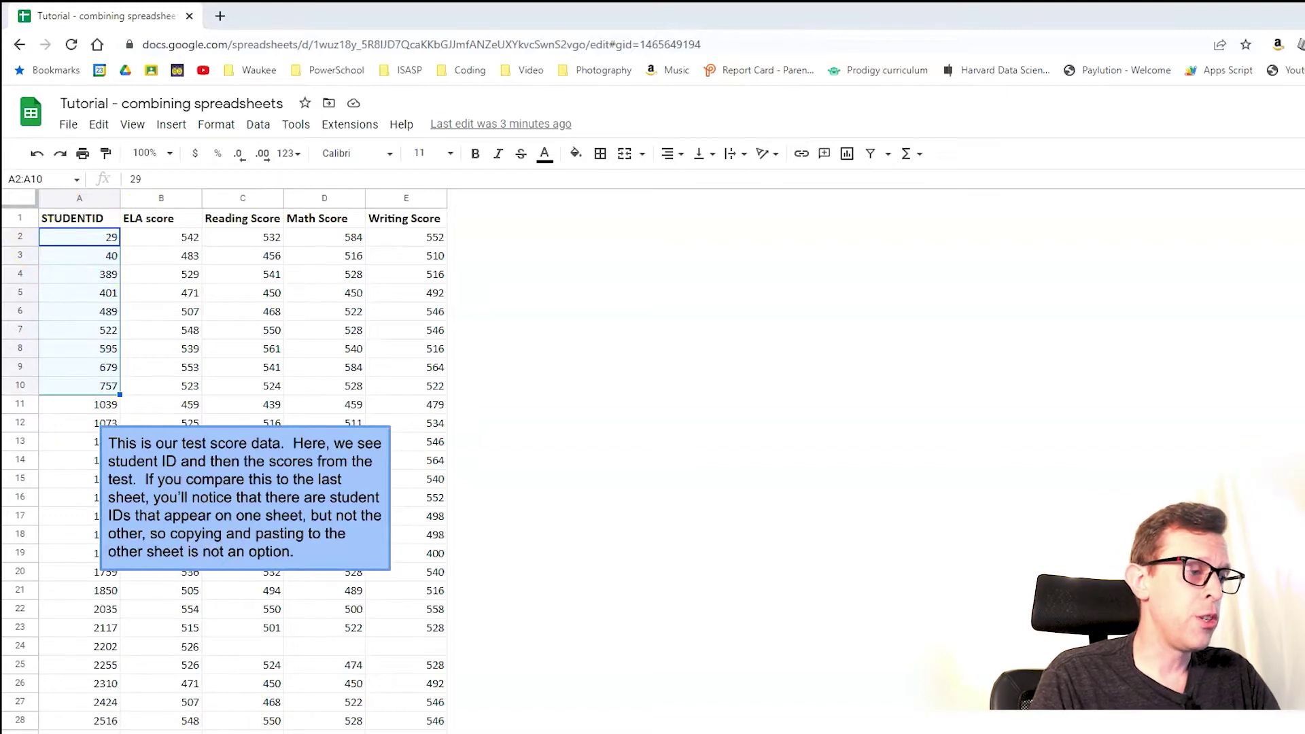
key(ctrl+shift+Page_Up)
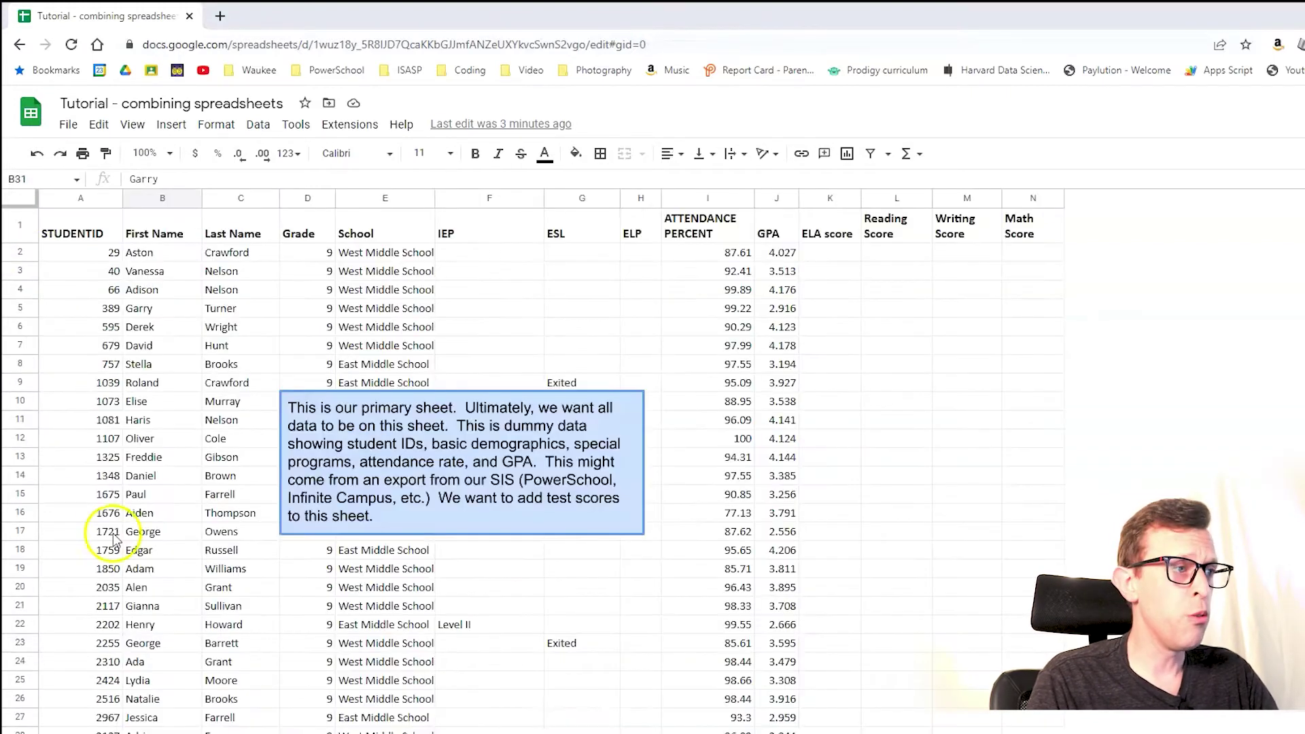
click(95, 270)
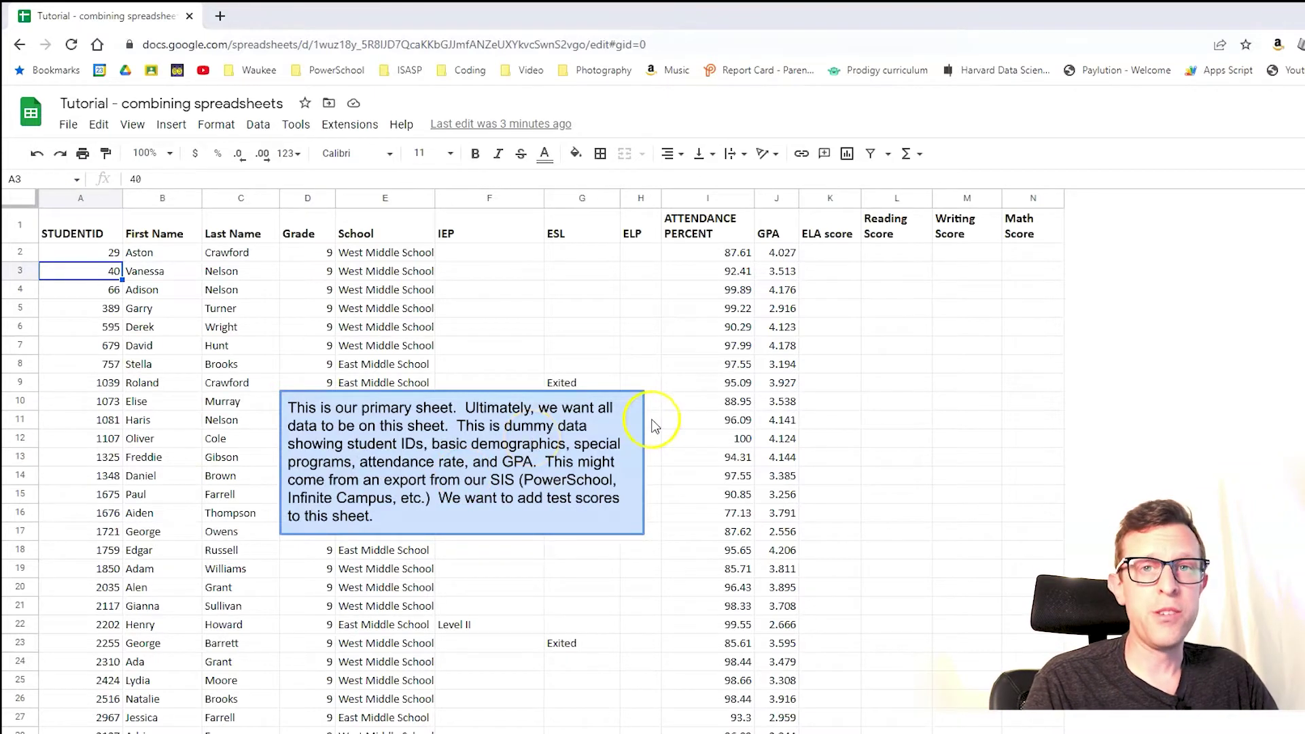
click(381, 732)
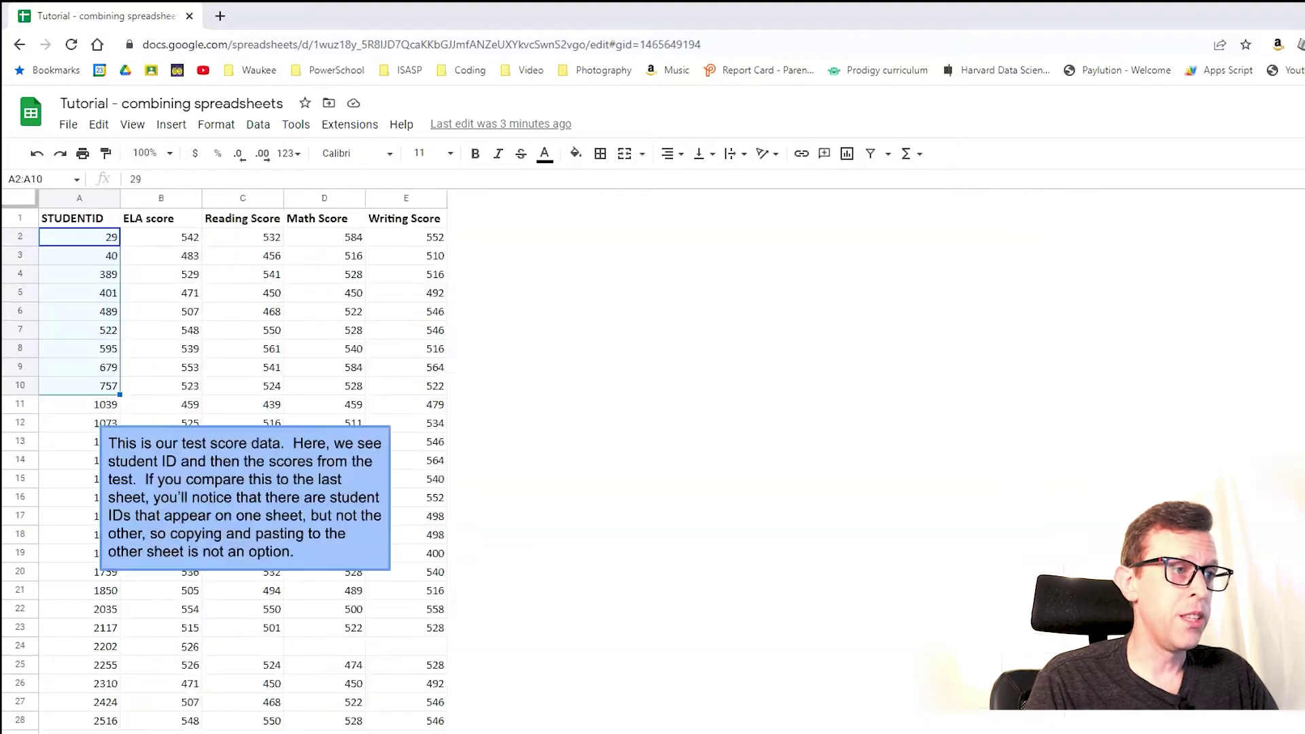
click(168, 309)
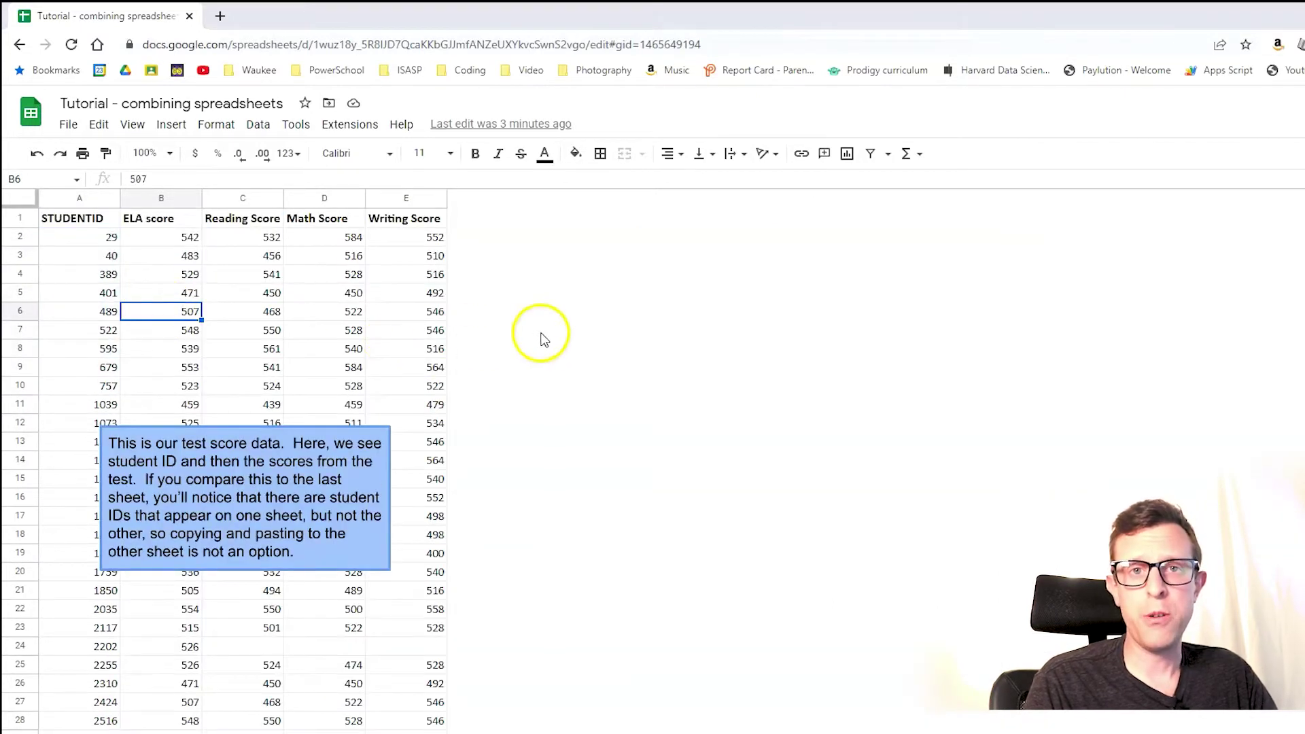
key(ctrl+Page_Up)
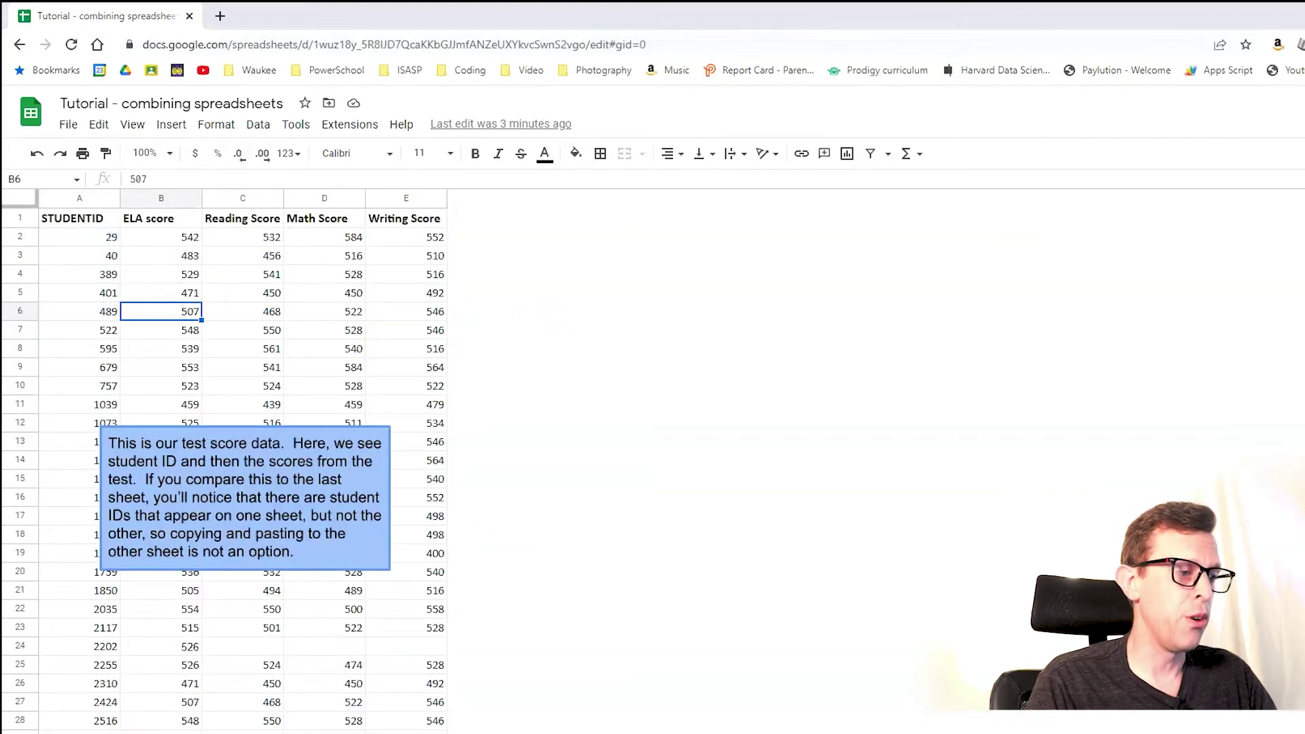
drag(840, 258, 1025, 391)
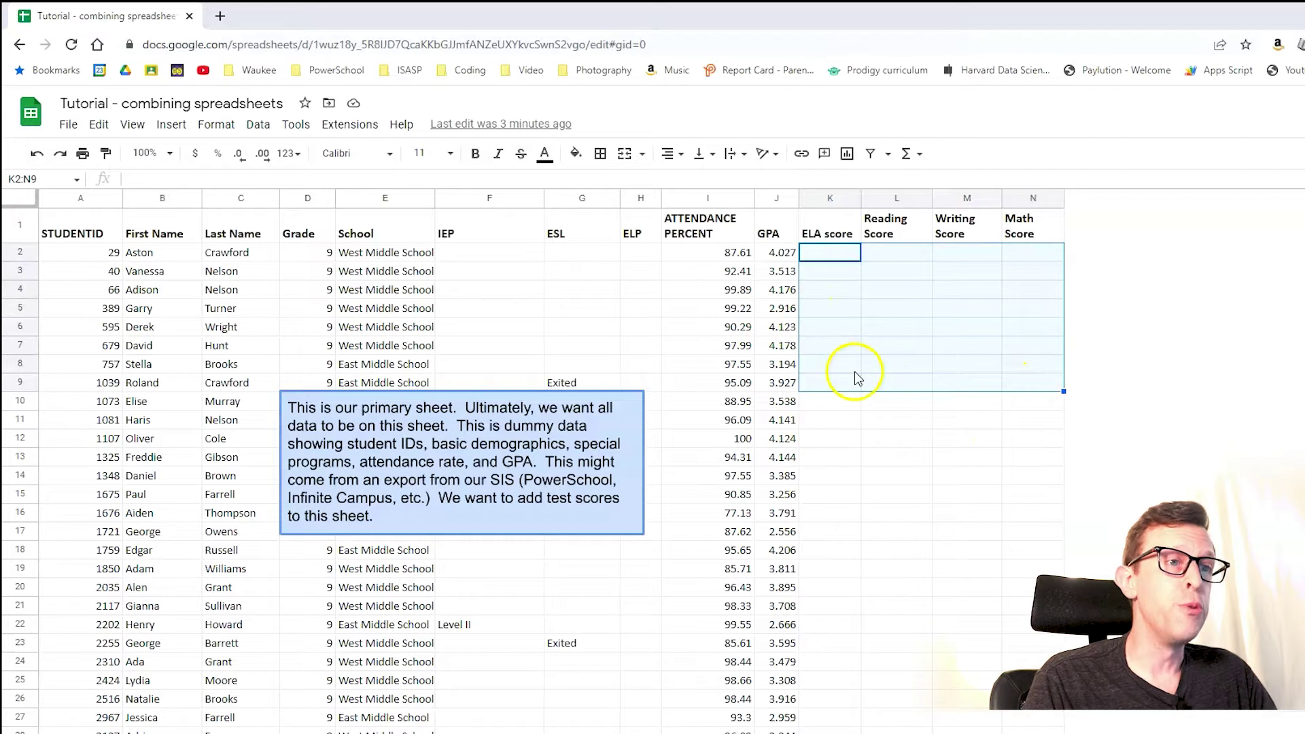
click(863, 426)
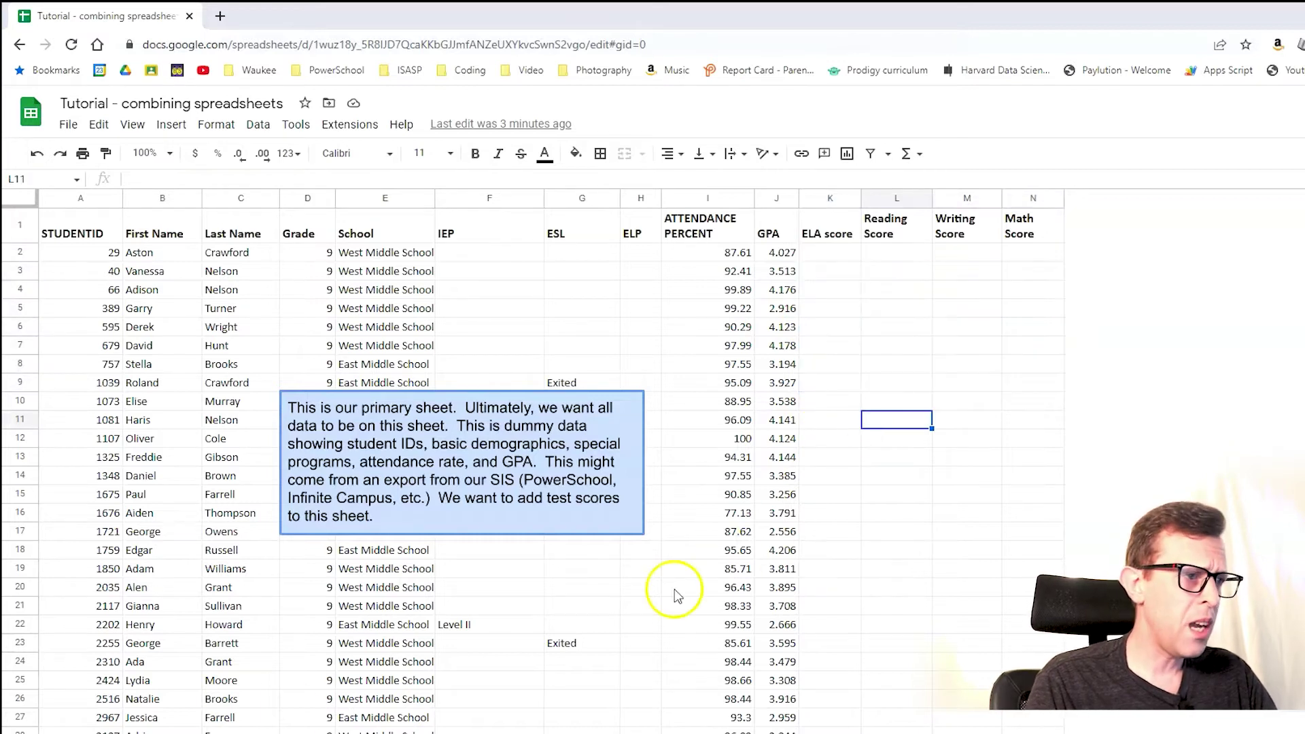
Examine the color-coded comparison of the two student ID lists, and check it against the test scores sheet
click(270, 733)
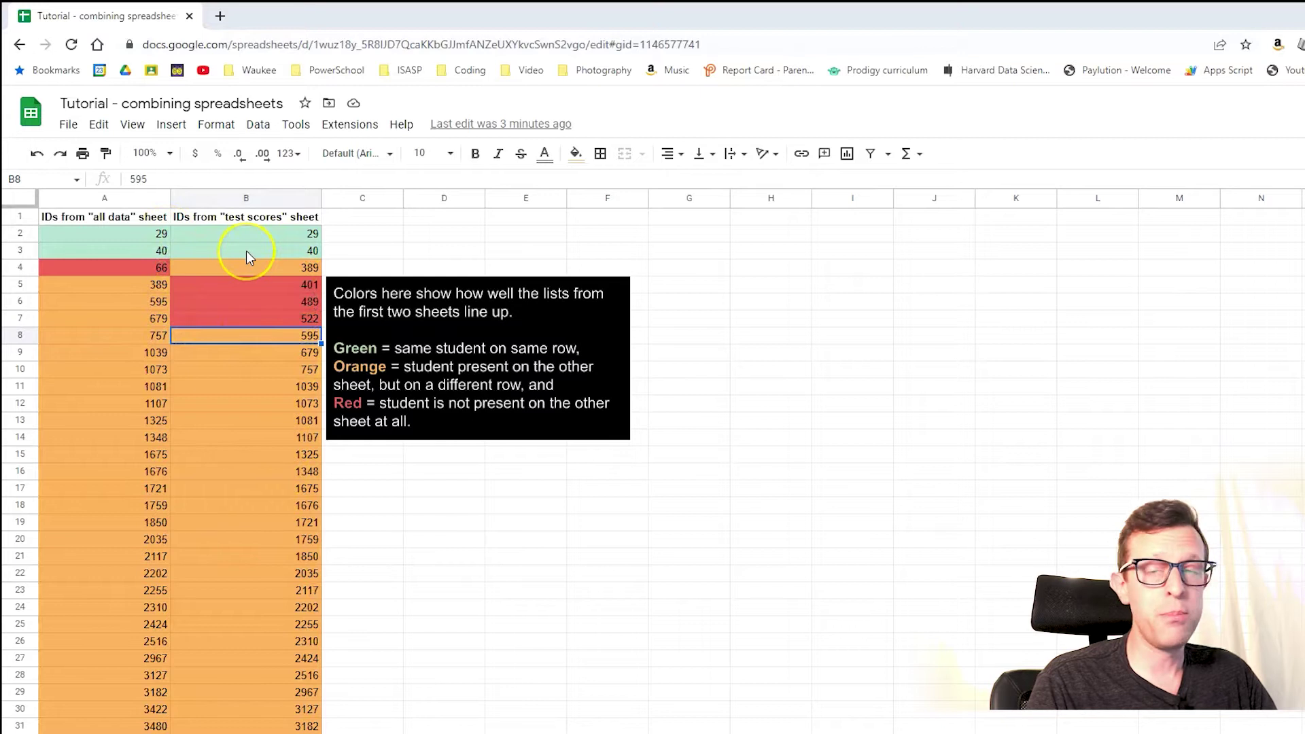
click(112, 266)
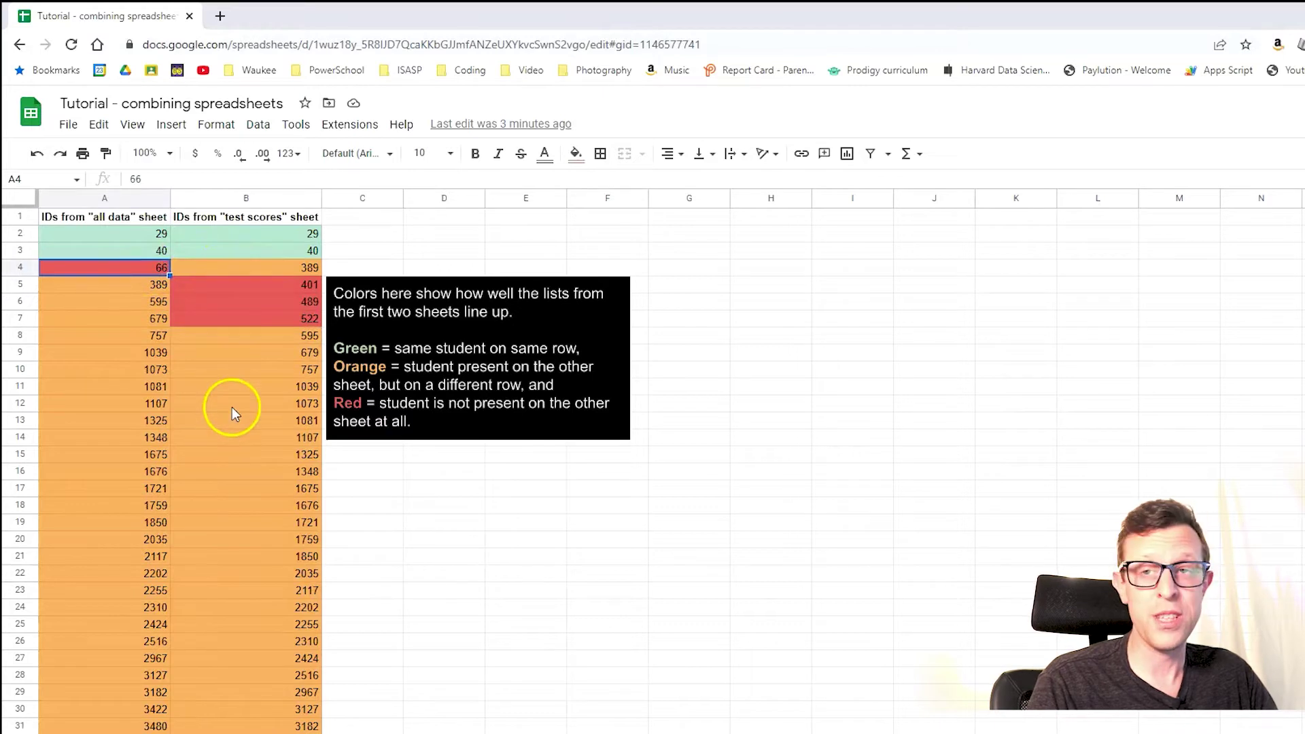
drag(161, 289, 127, 576)
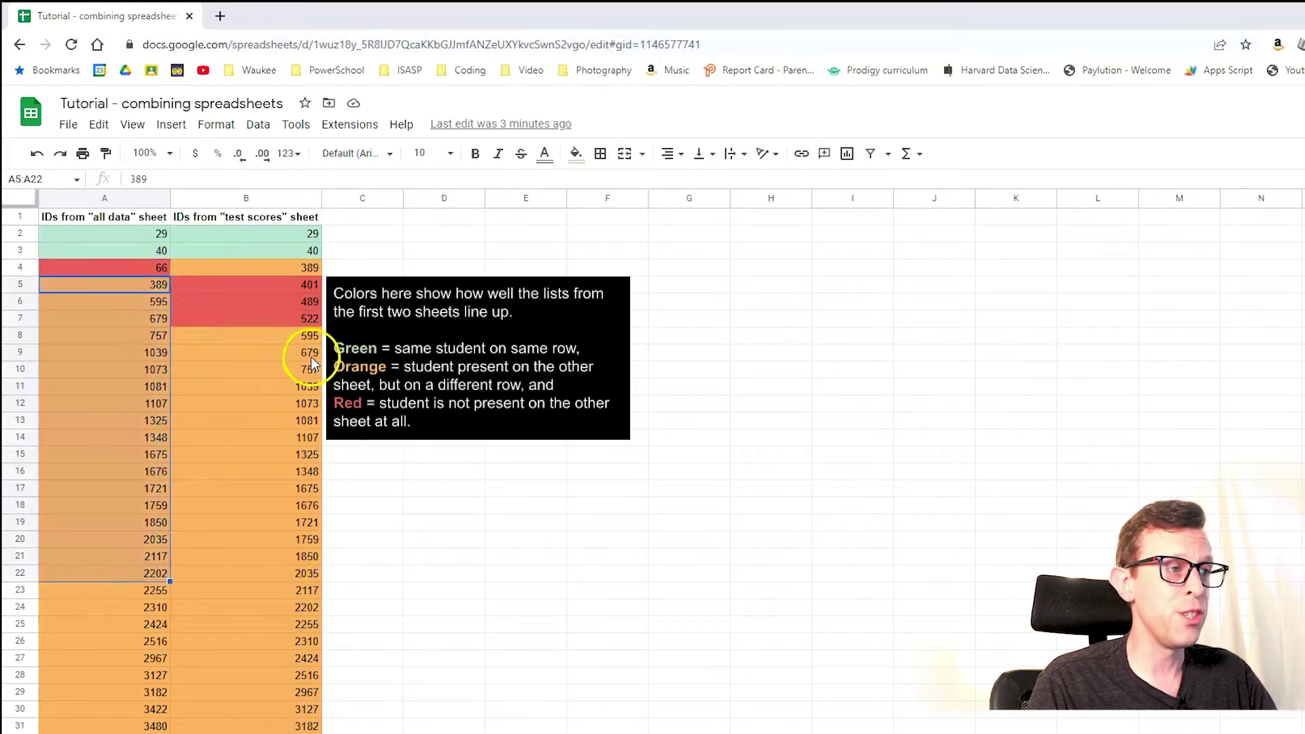
click(380, 727)
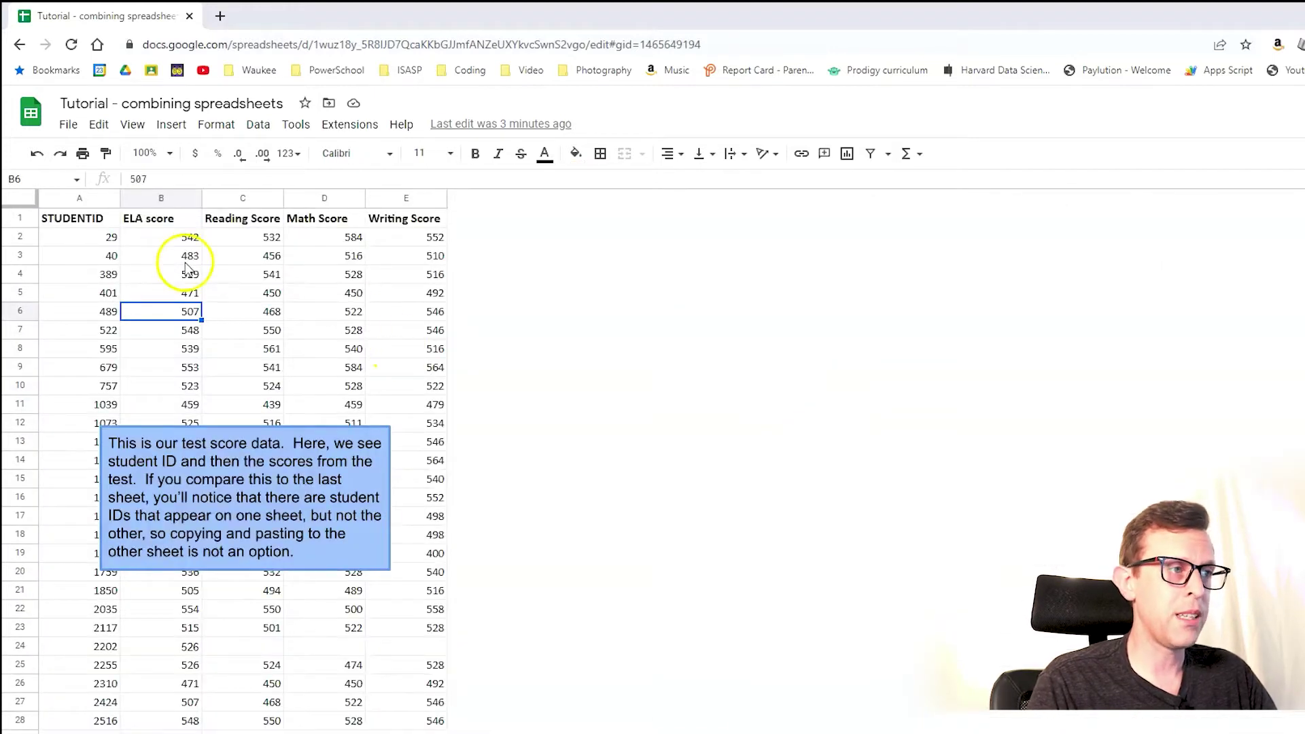
key(ctrl+Page_Up)
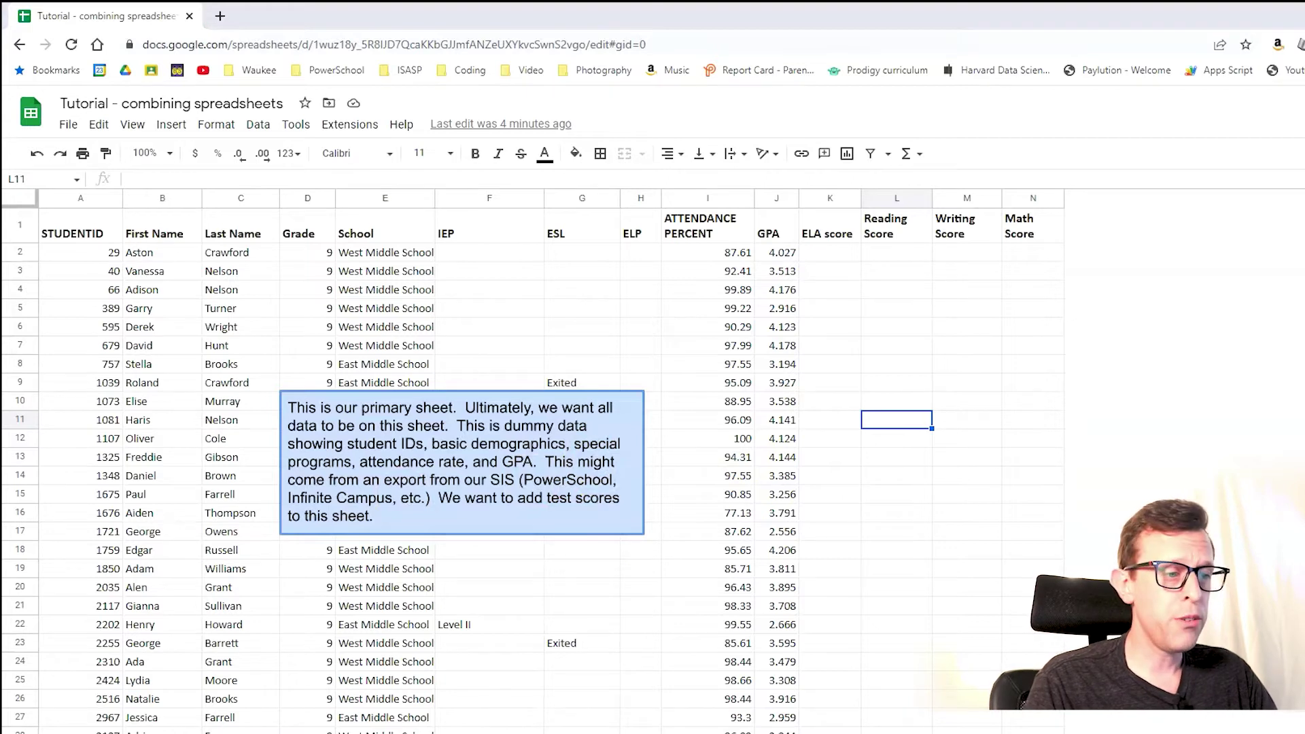
On the INDEX and MATCH demonstration sheet, enter the manually found scores 542 in D2, 483 in D3 and 529 in D5, leaving D4 blank
key(ctrl+Page_Down)
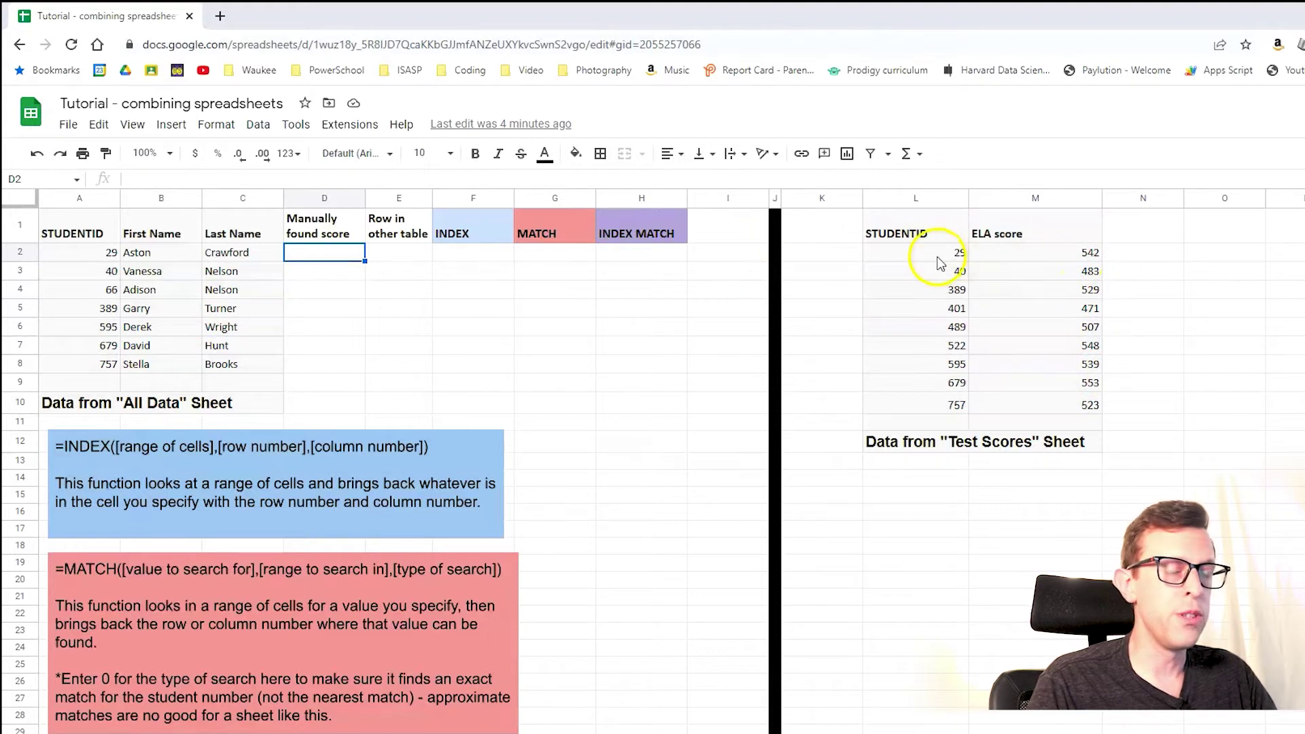
text(542)
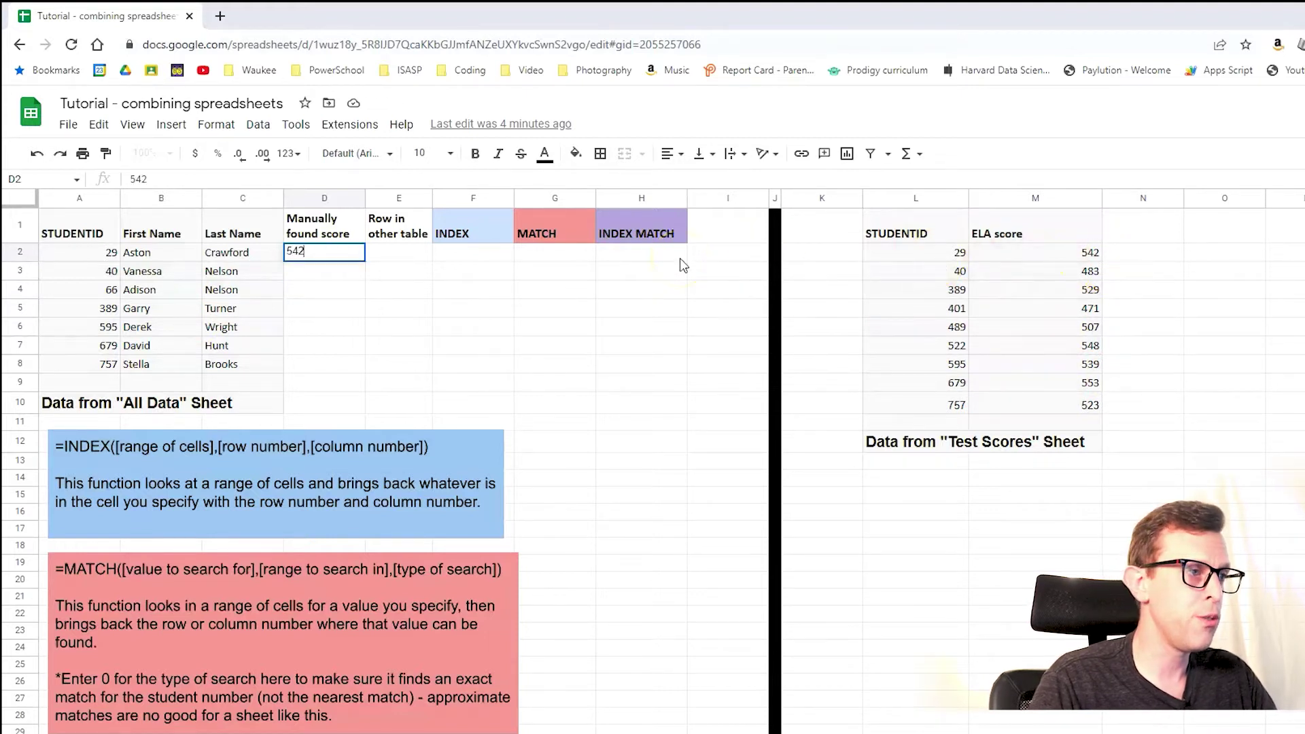
key(Return)
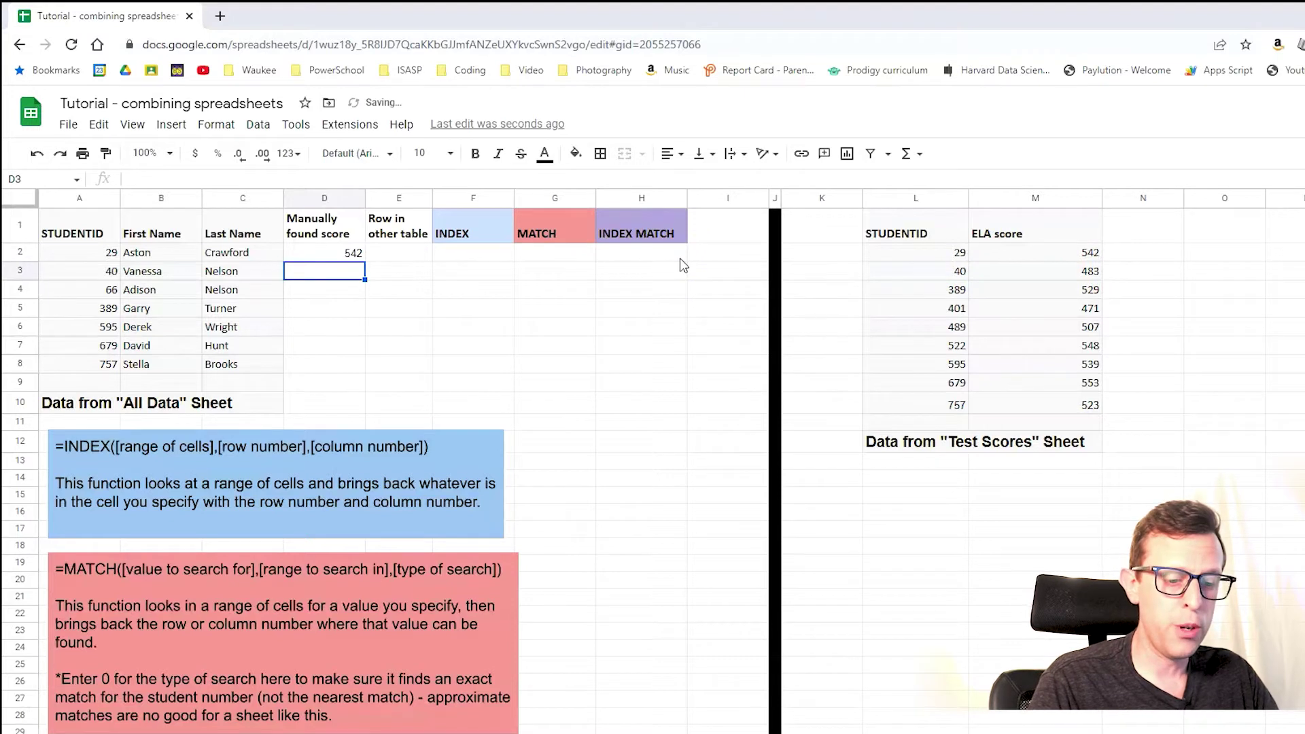
text(483)
key(Return)
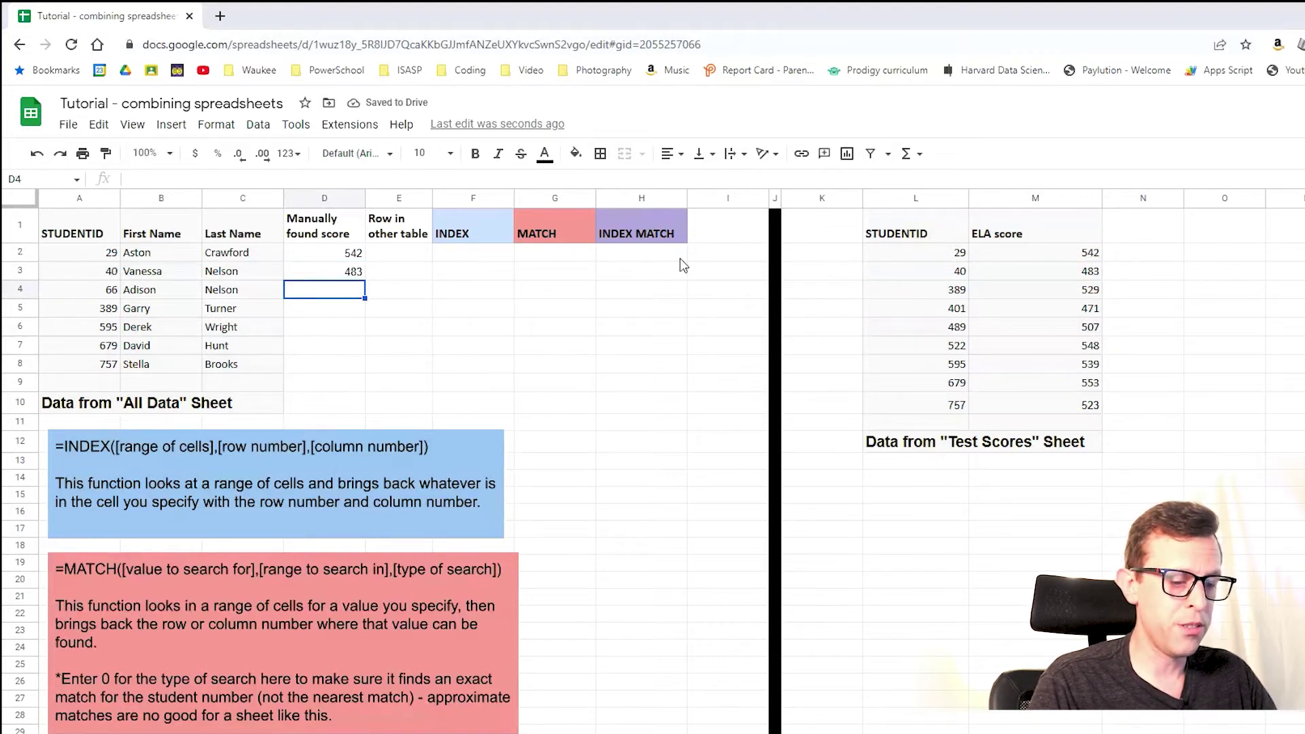
key(Down)
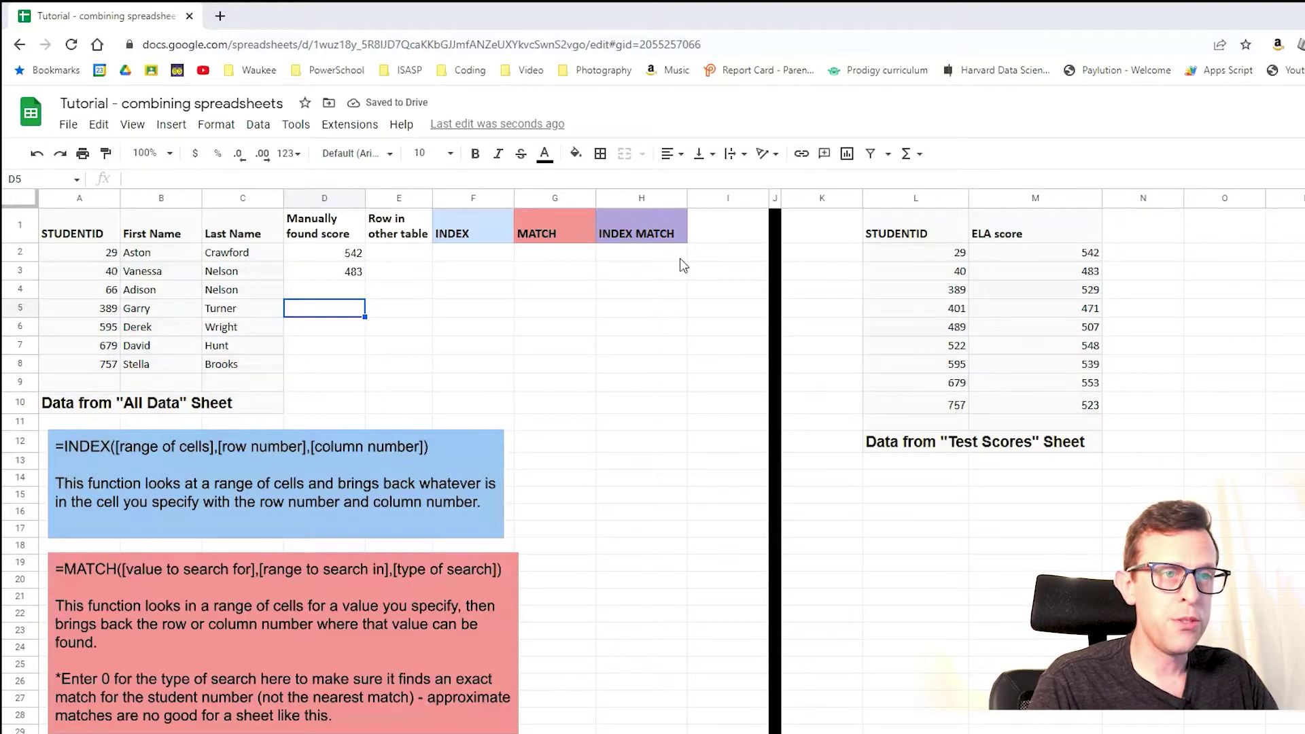
text(529)
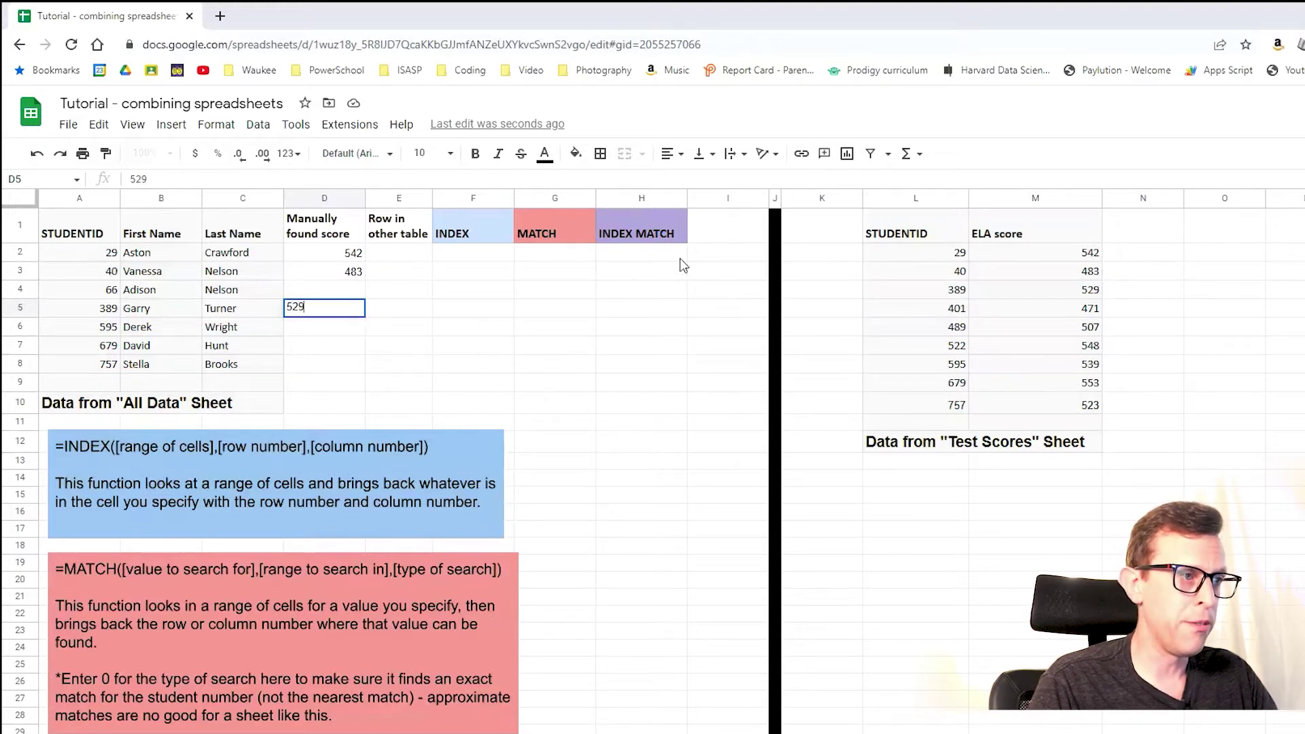
key(Return)
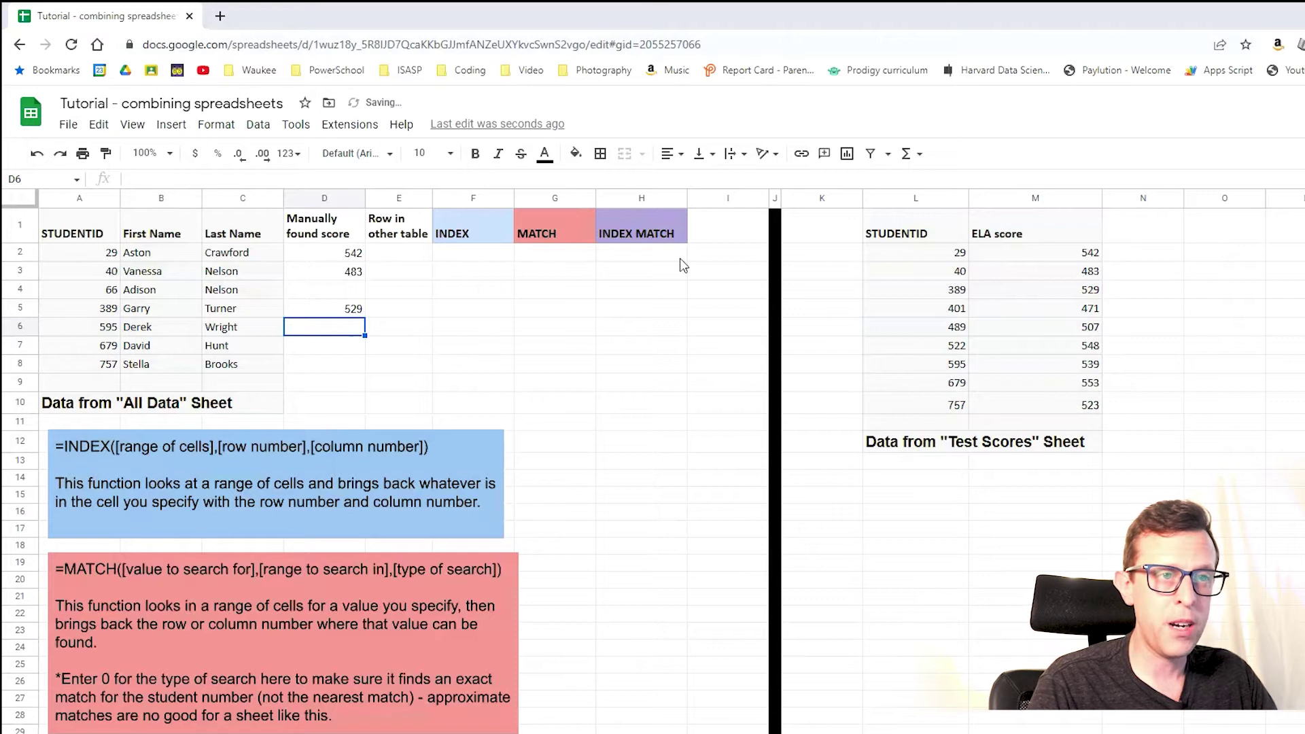
Fill in the remaining manually found scores: 539 in D6, 553 in D7 and 523 in D8
text(539)
key(Return)
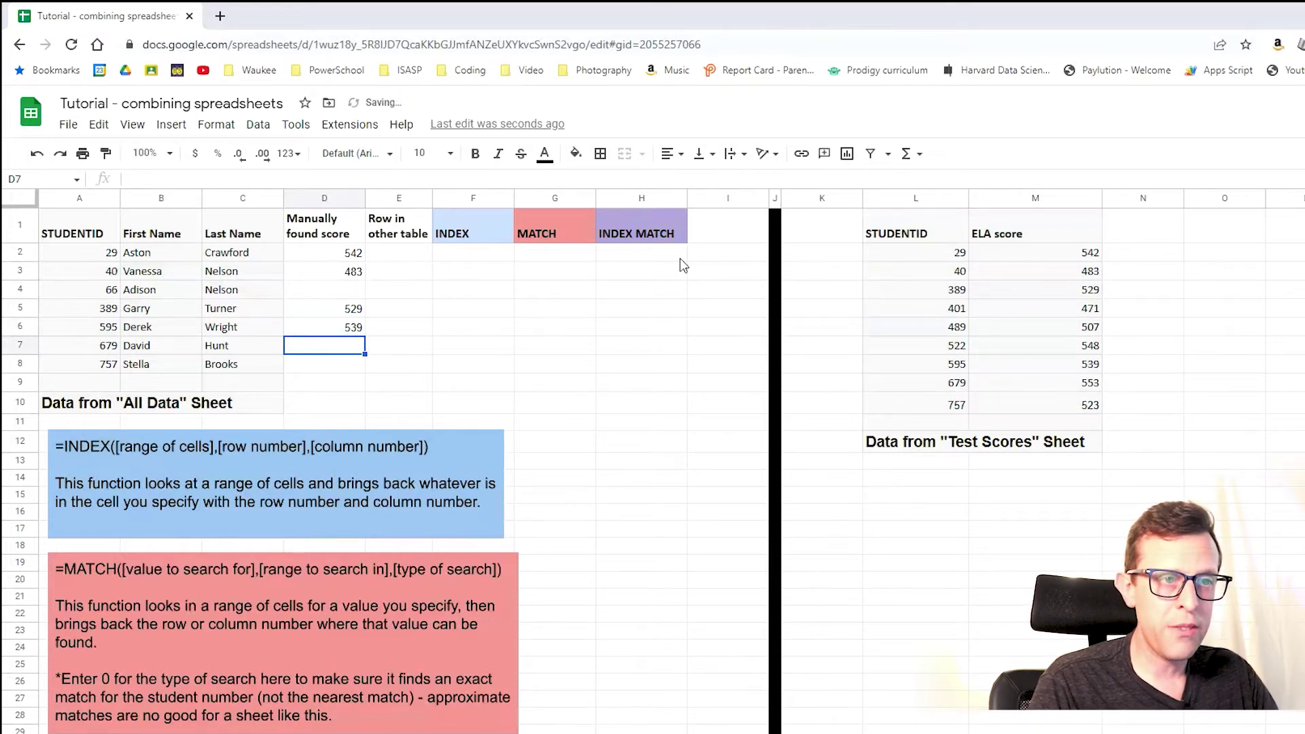
text(553)
key(Return)
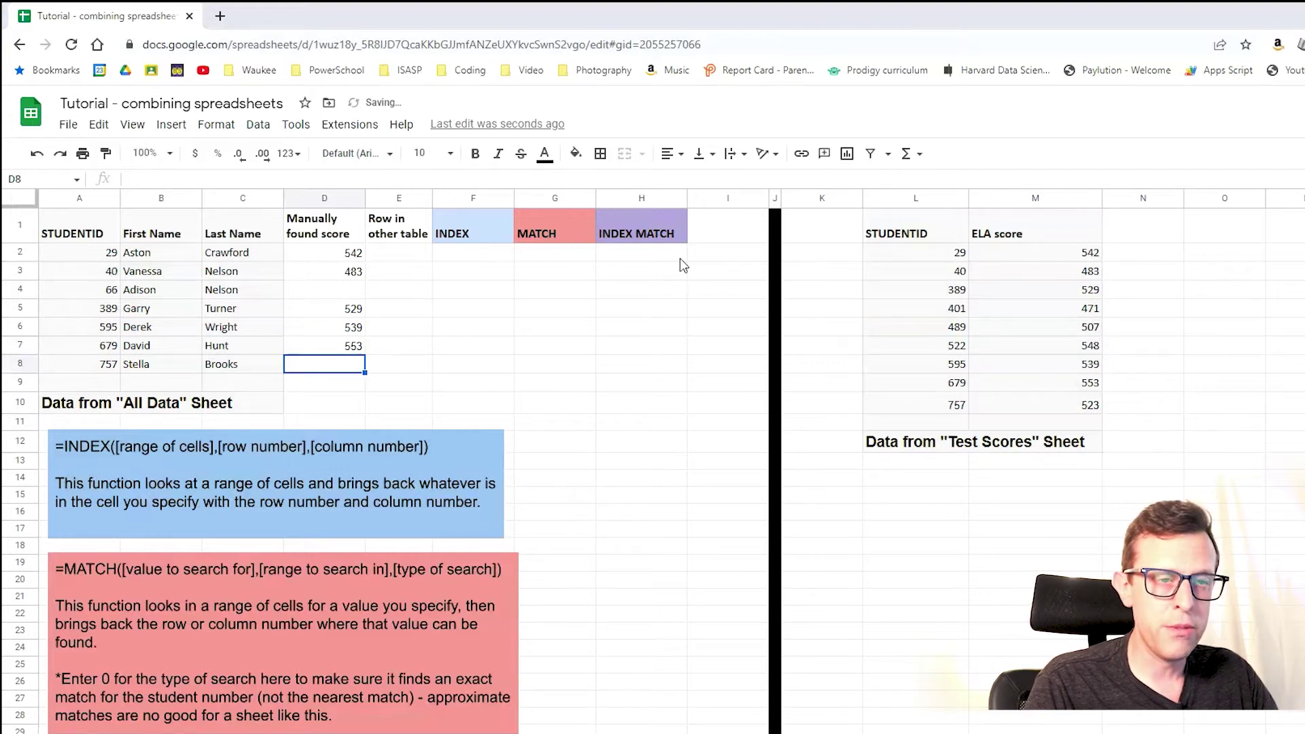
text(523)
key(Return)
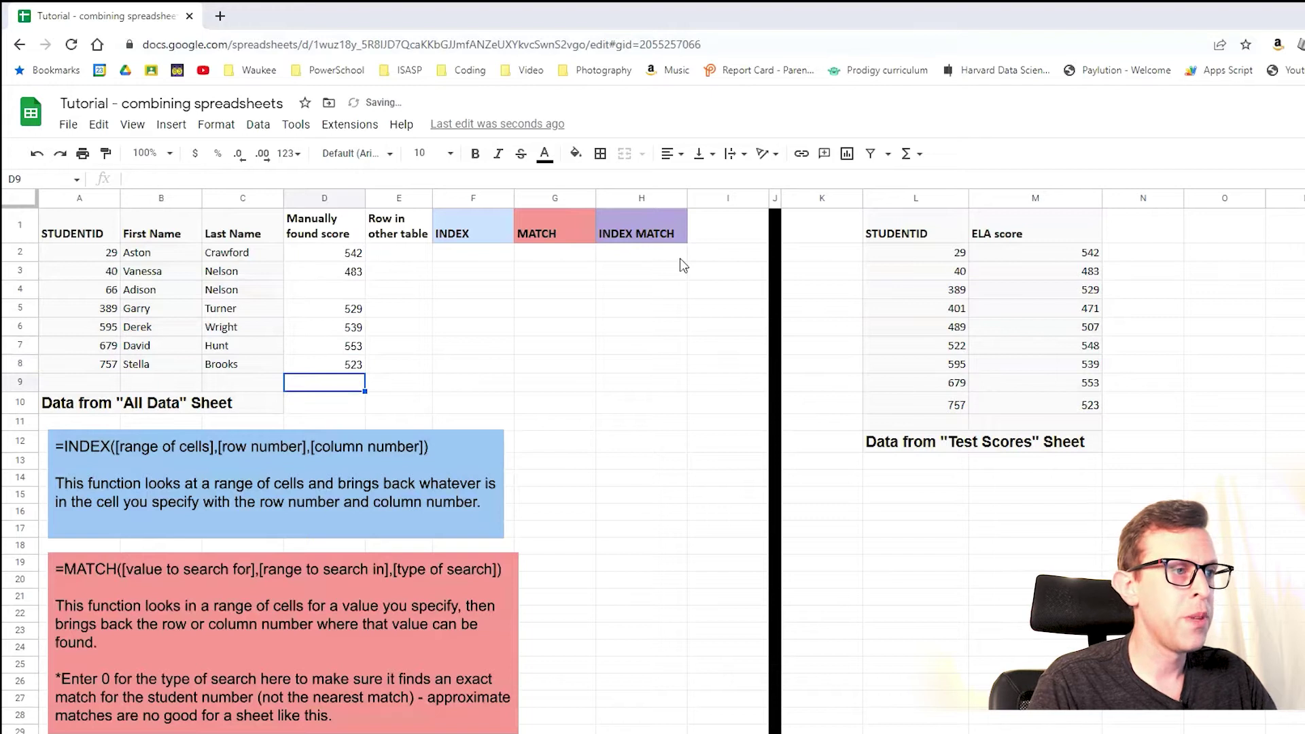
Locate the first student's ID in the test scores table and enter 2 as its row in the other table, in E2
key(Right)
key(Up)
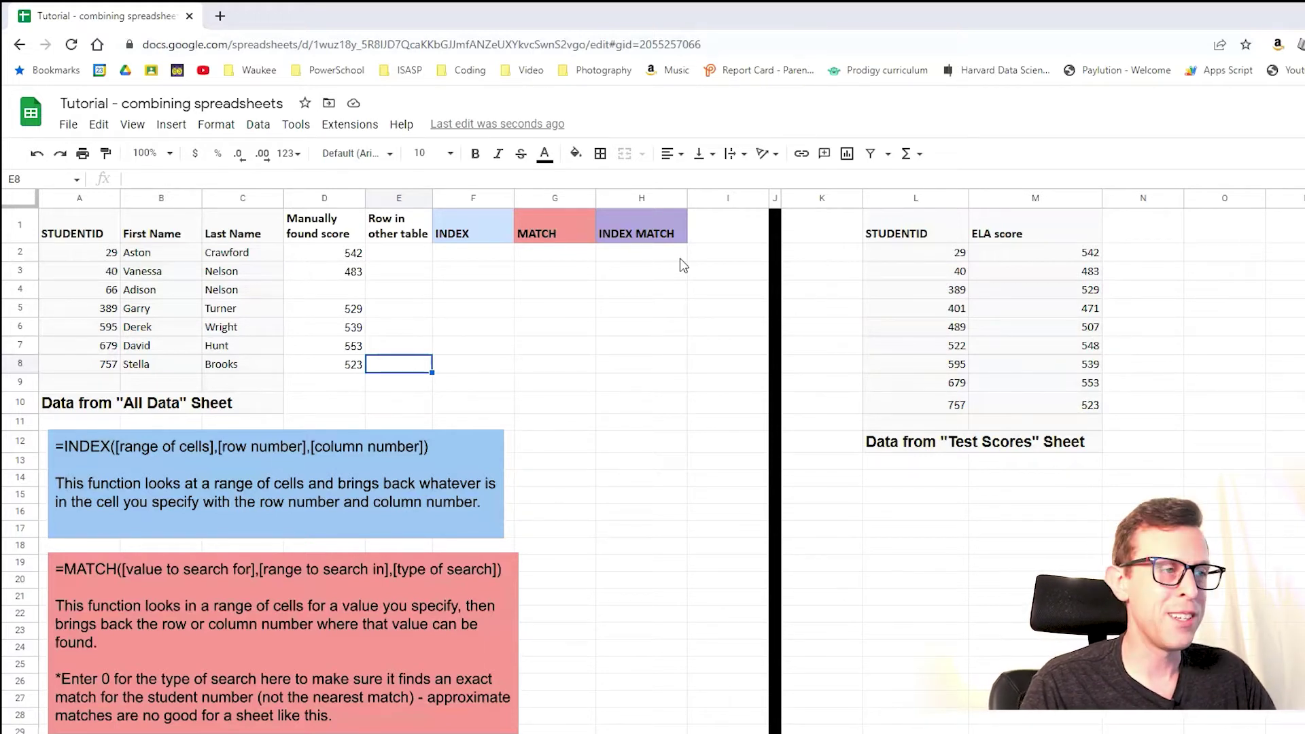
key(Up)
key(Up)
key(Up)
key(Up)
key(Up)
key(Up)
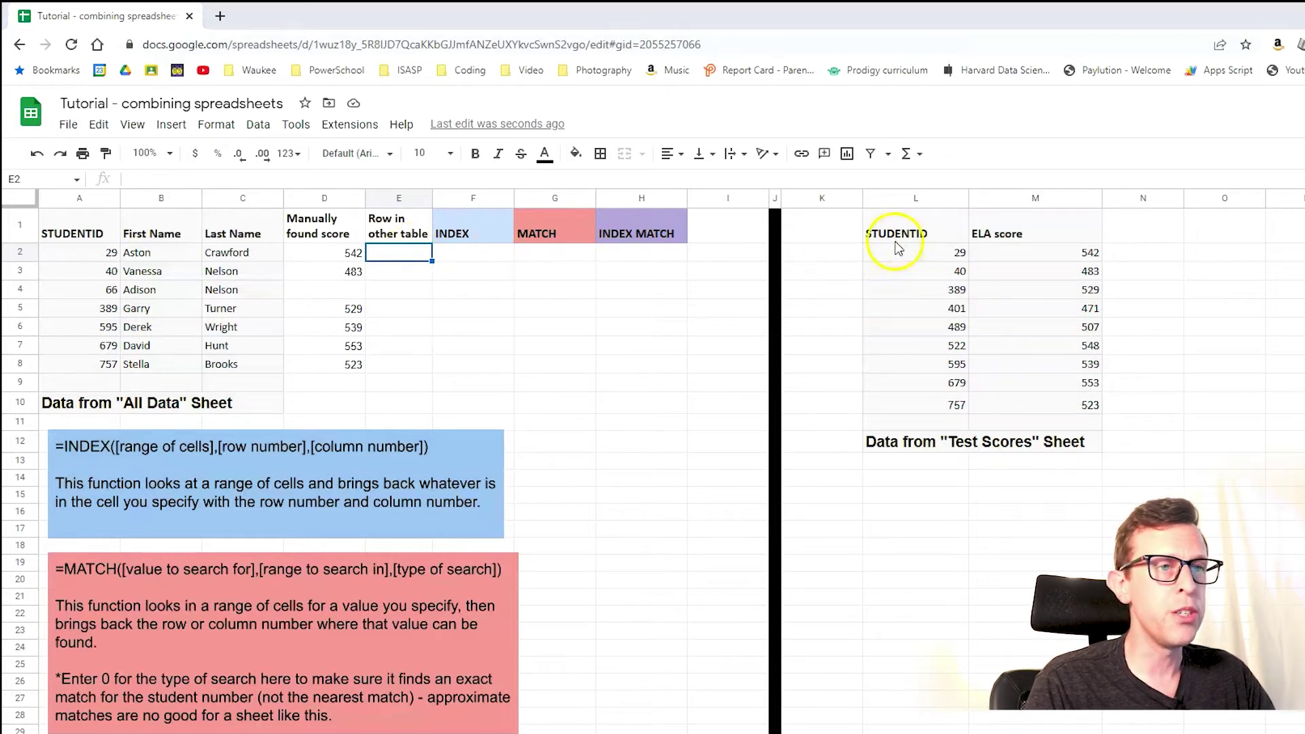
click(95, 254)
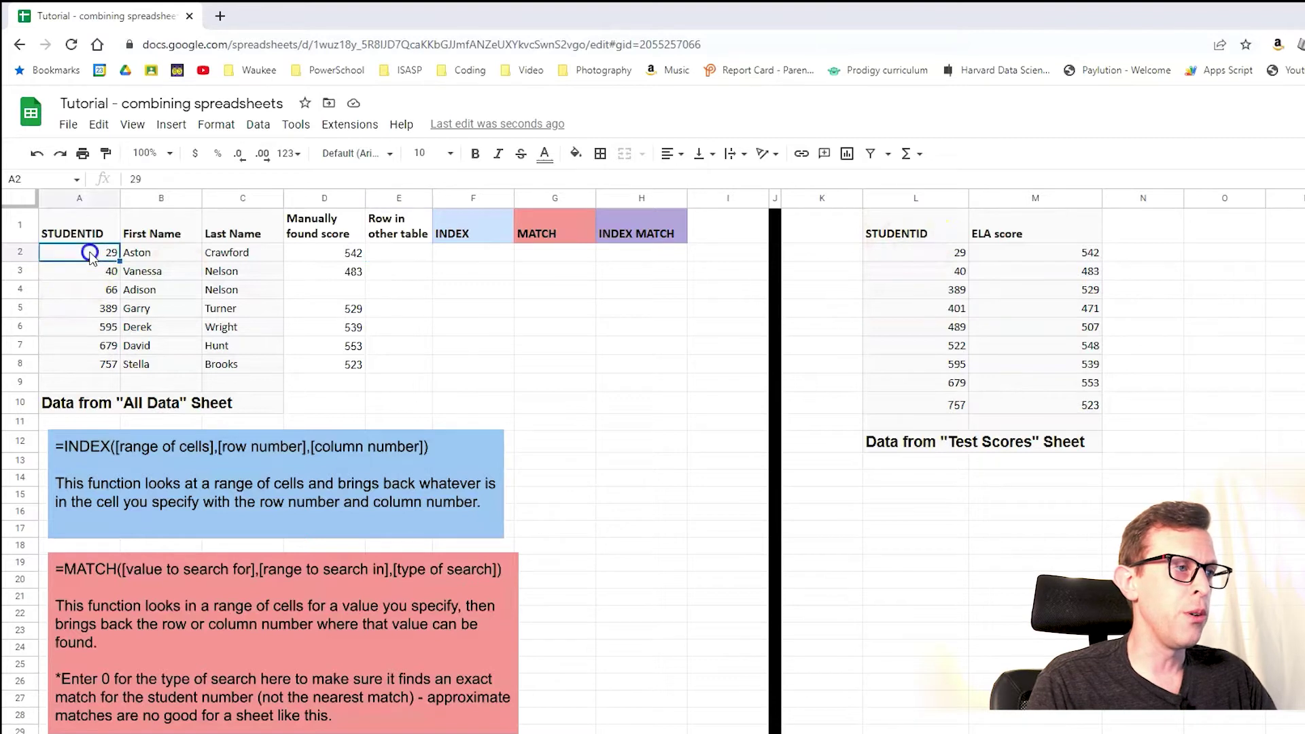
click(939, 259)
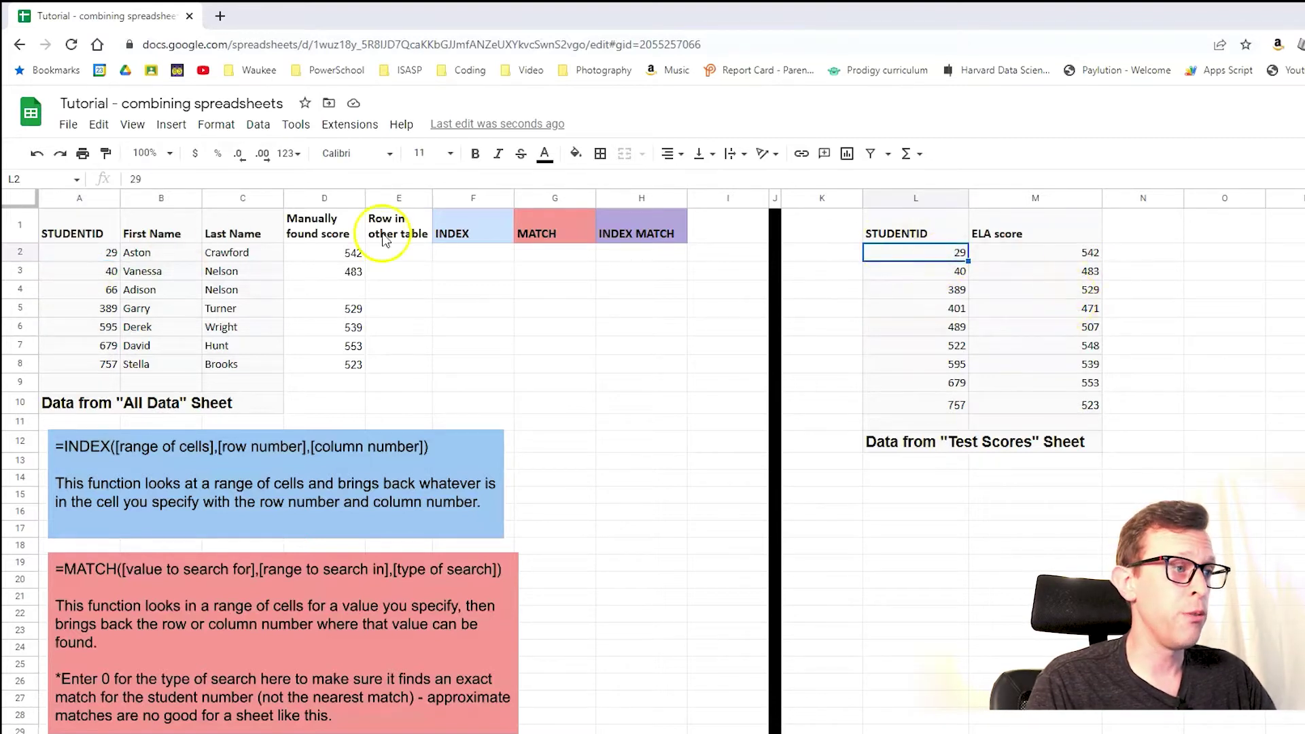
click(420, 256)
text(2)
key(Return)
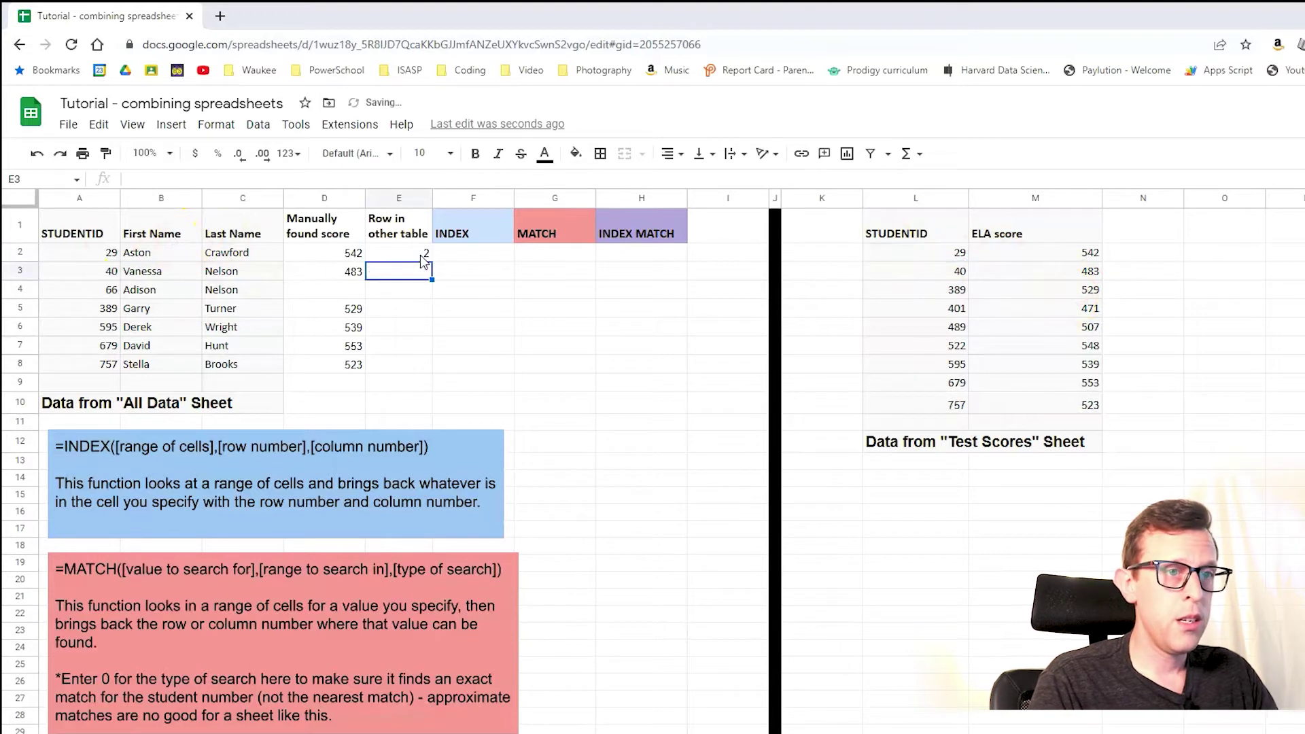
Look up the students of rows 3 and 5 in the test scores table and record their row numbers: 3 in E3 and 4 in E5
click(875, 273)
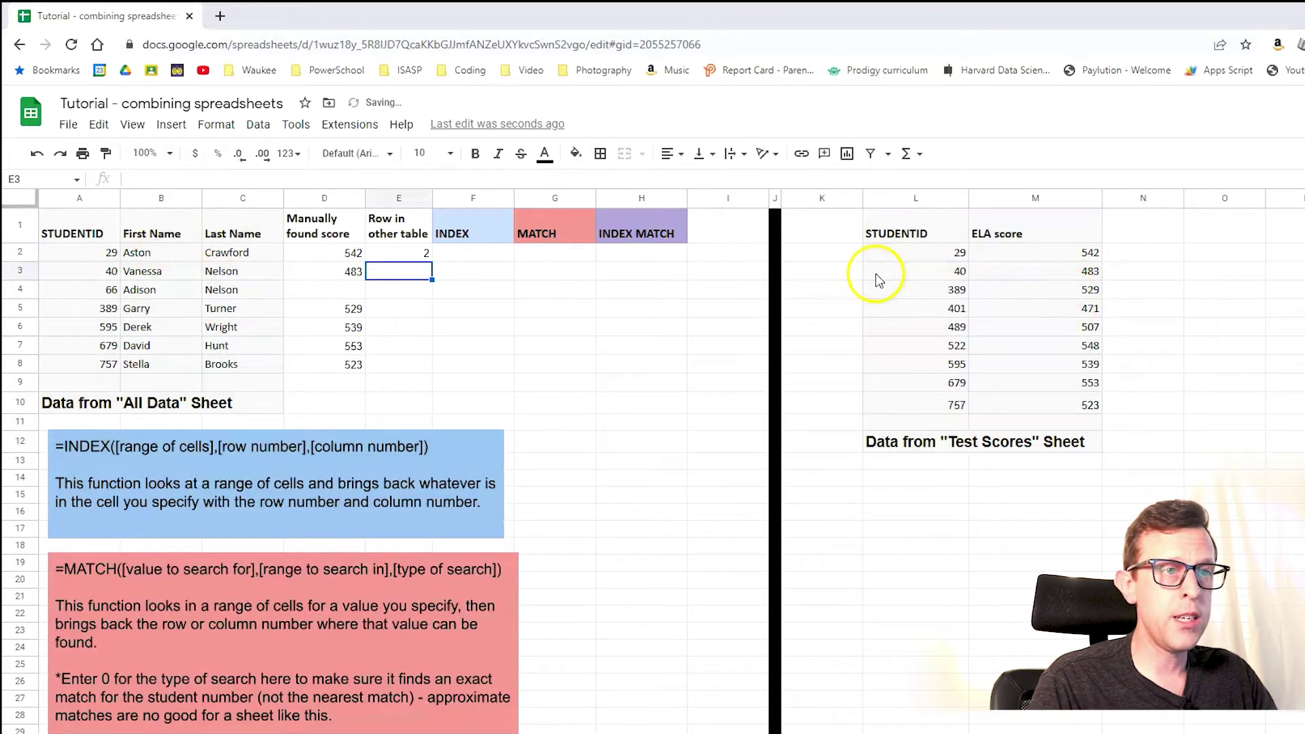
click(415, 268)
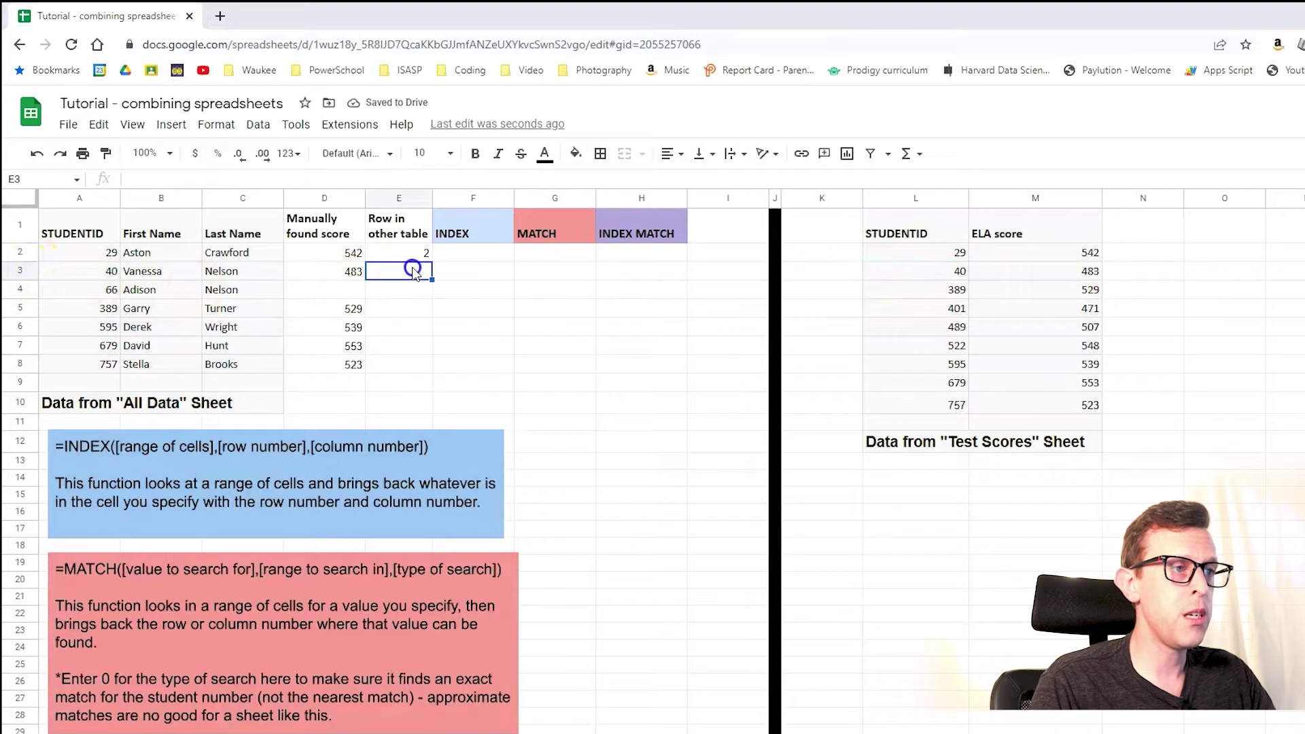
text(3)
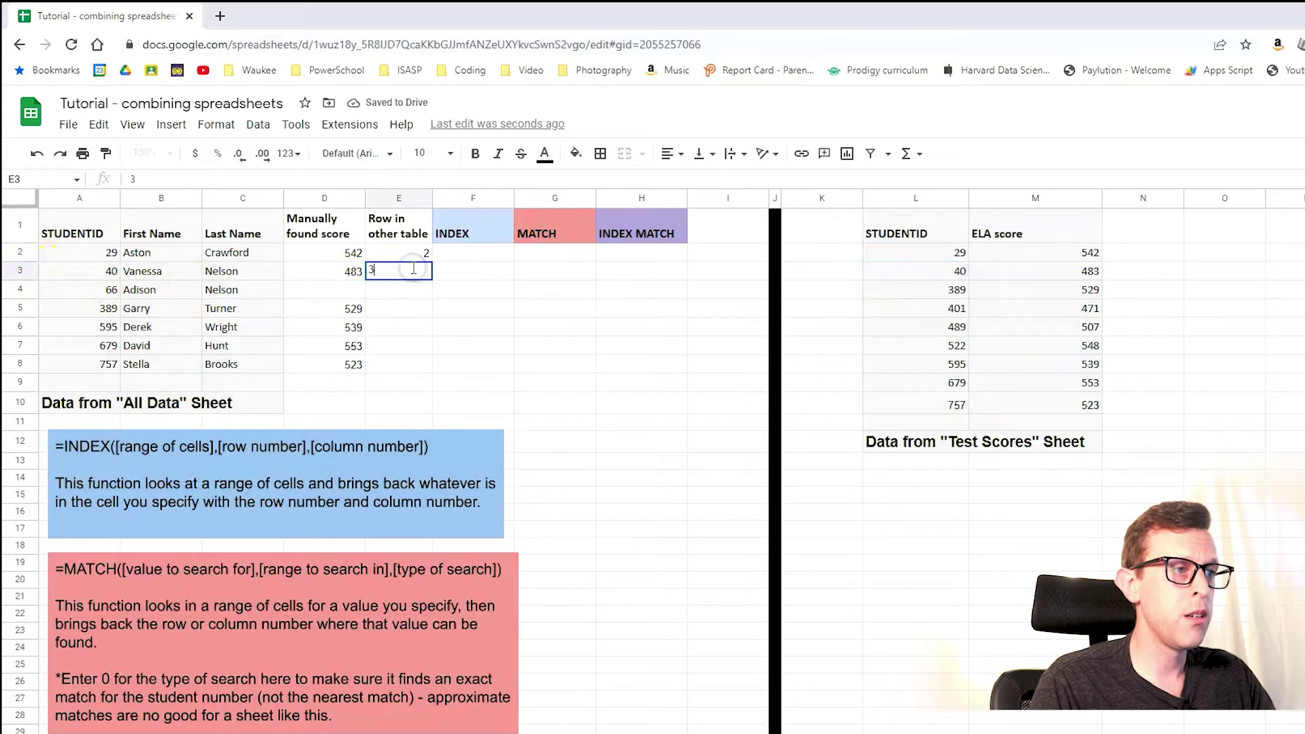
click(109, 311)
click(937, 291)
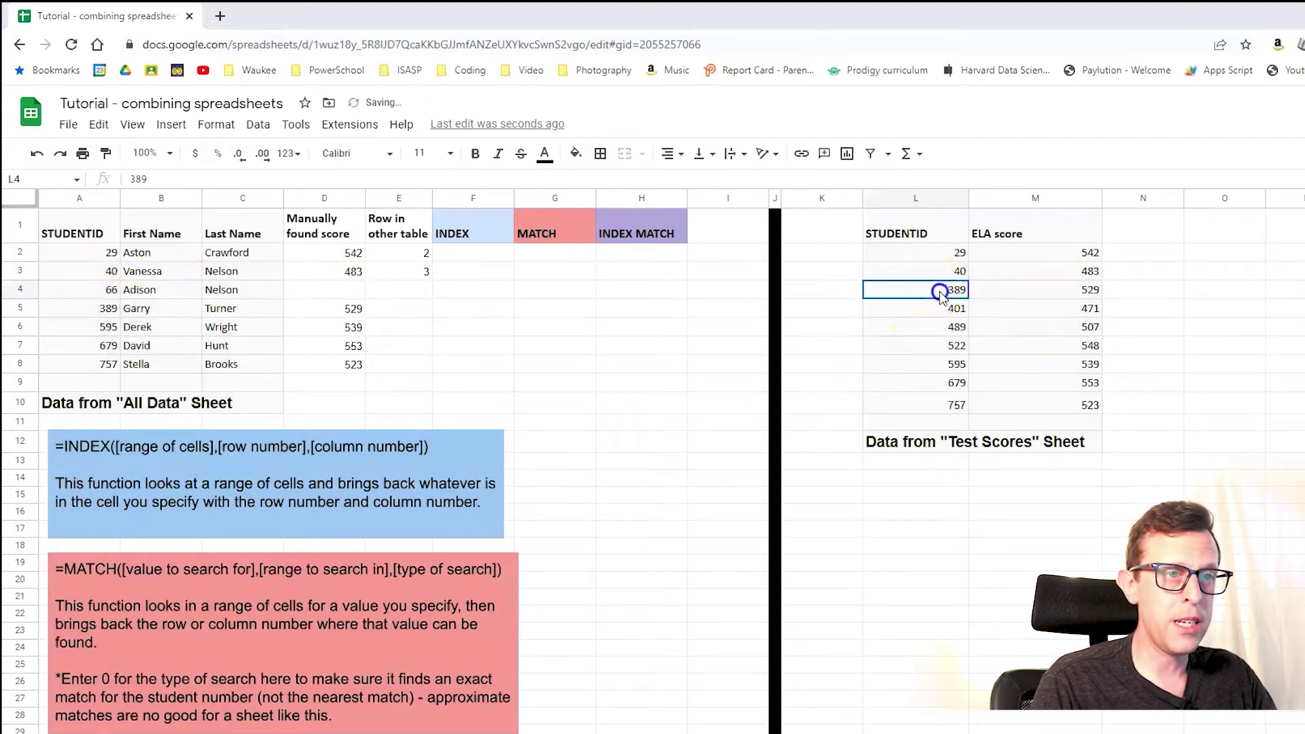
click(373, 310)
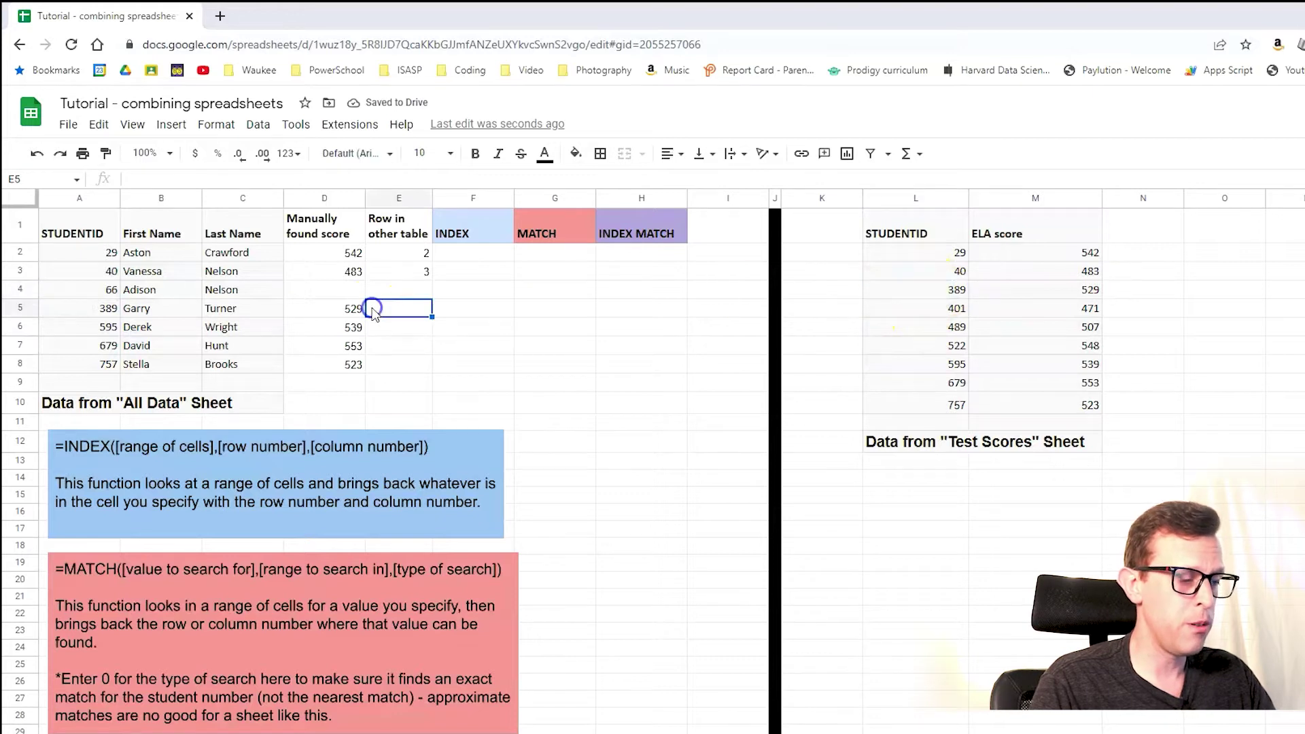
text(4)
click(102, 328)
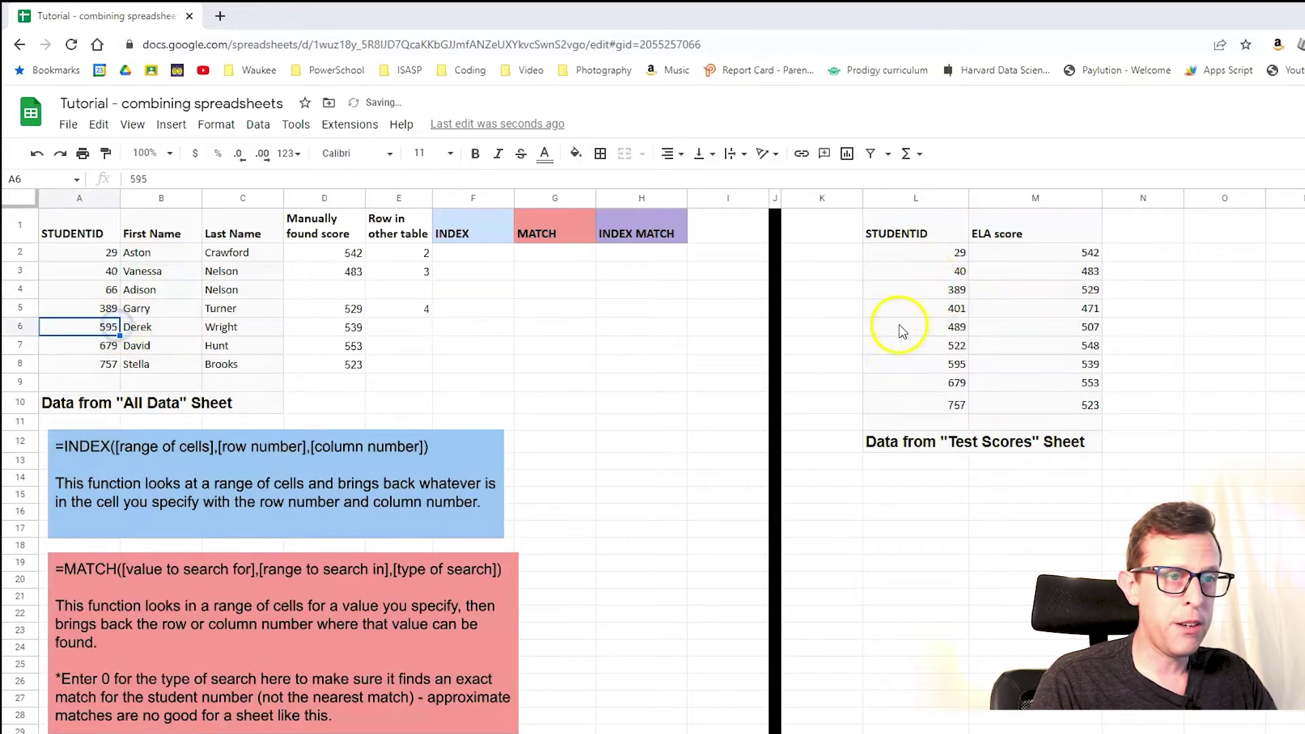
Look up the student of row 6 in the test scores table and record the remaining row numbers: 8 in E6, 9 in E7 and 10 in E8
click(930, 367)
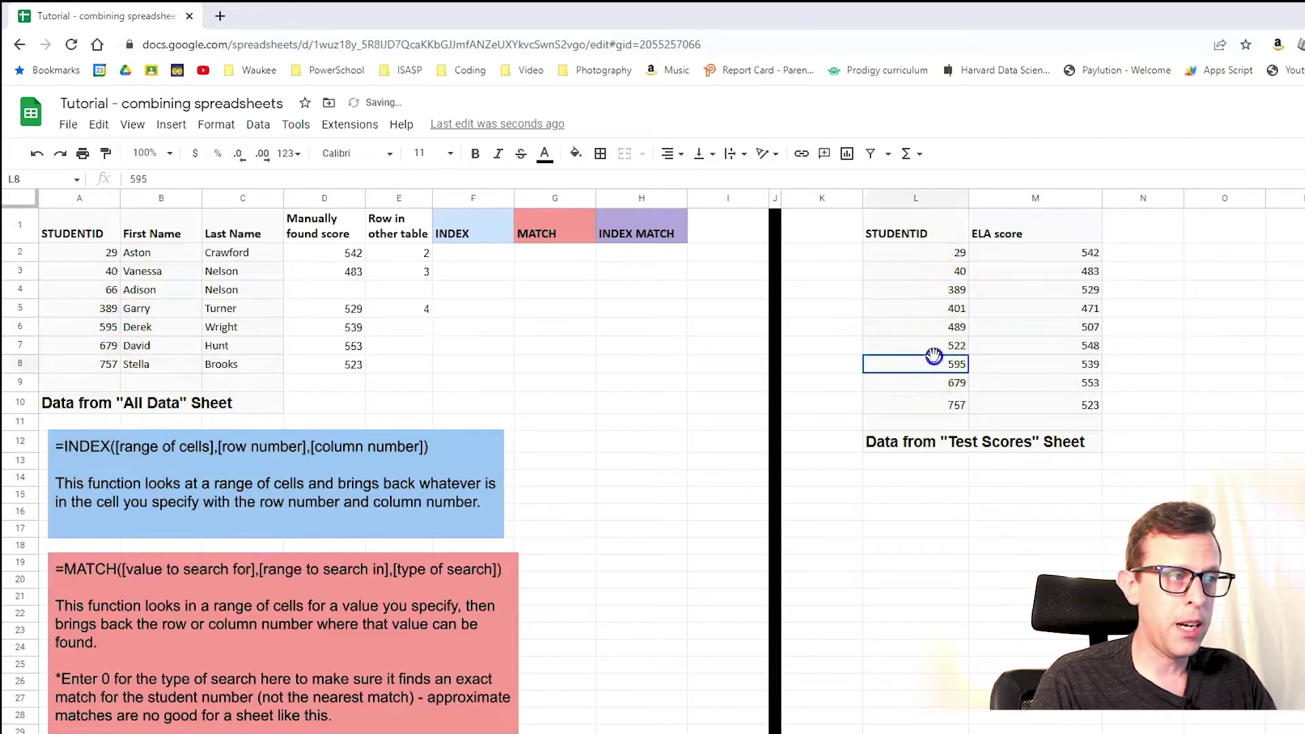
click(394, 329)
text(8)
key(Return)
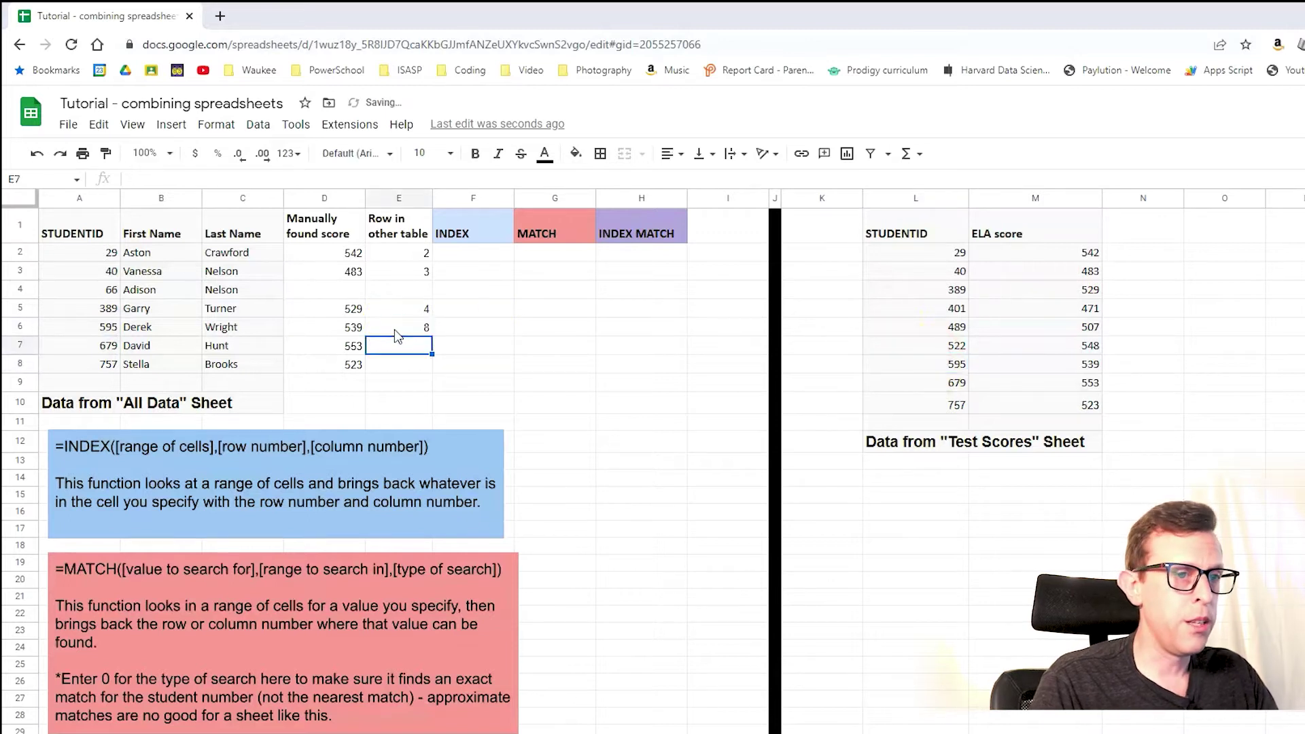
text(9)
key(Return)
text(11)
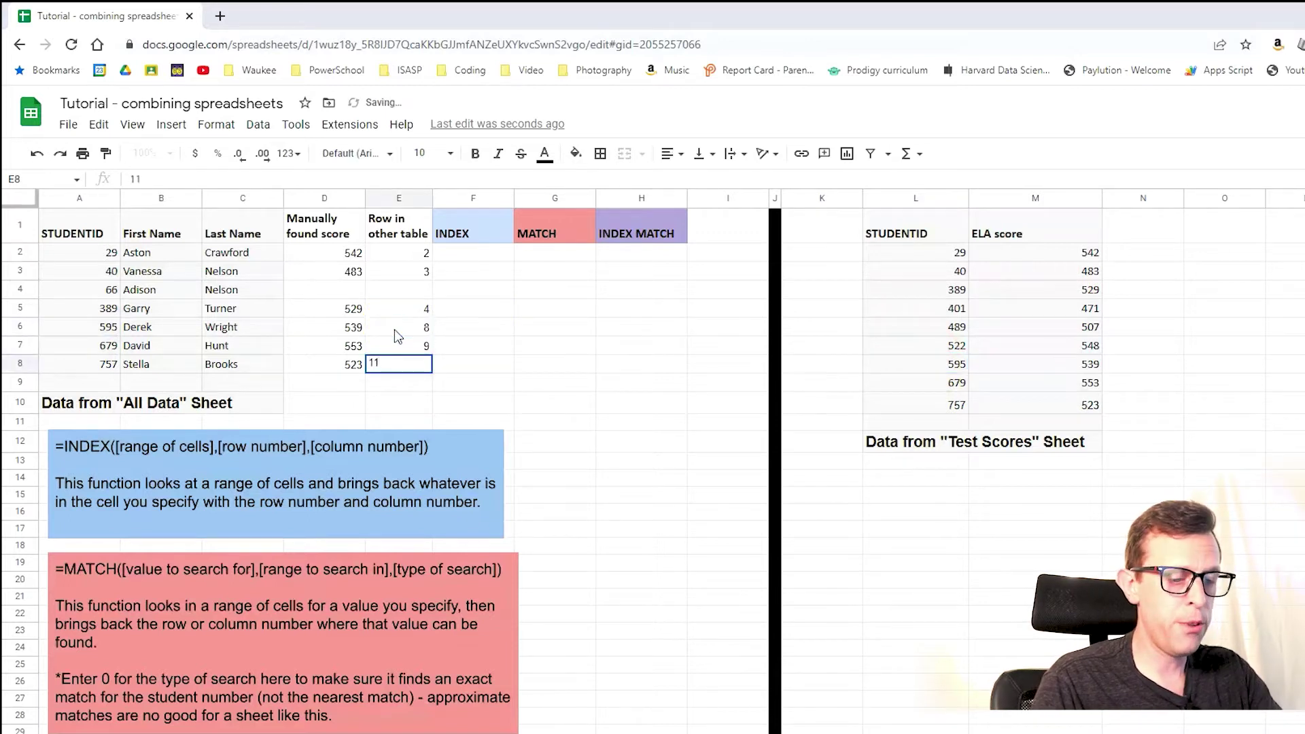
key(BackSpace)
text(0)
key(Return)
Begin an INDEX formula in F2 and expand the function's argument help
key(Right)
key(Up)
key(Up)
key(Up)
key(Up)
key(Up)
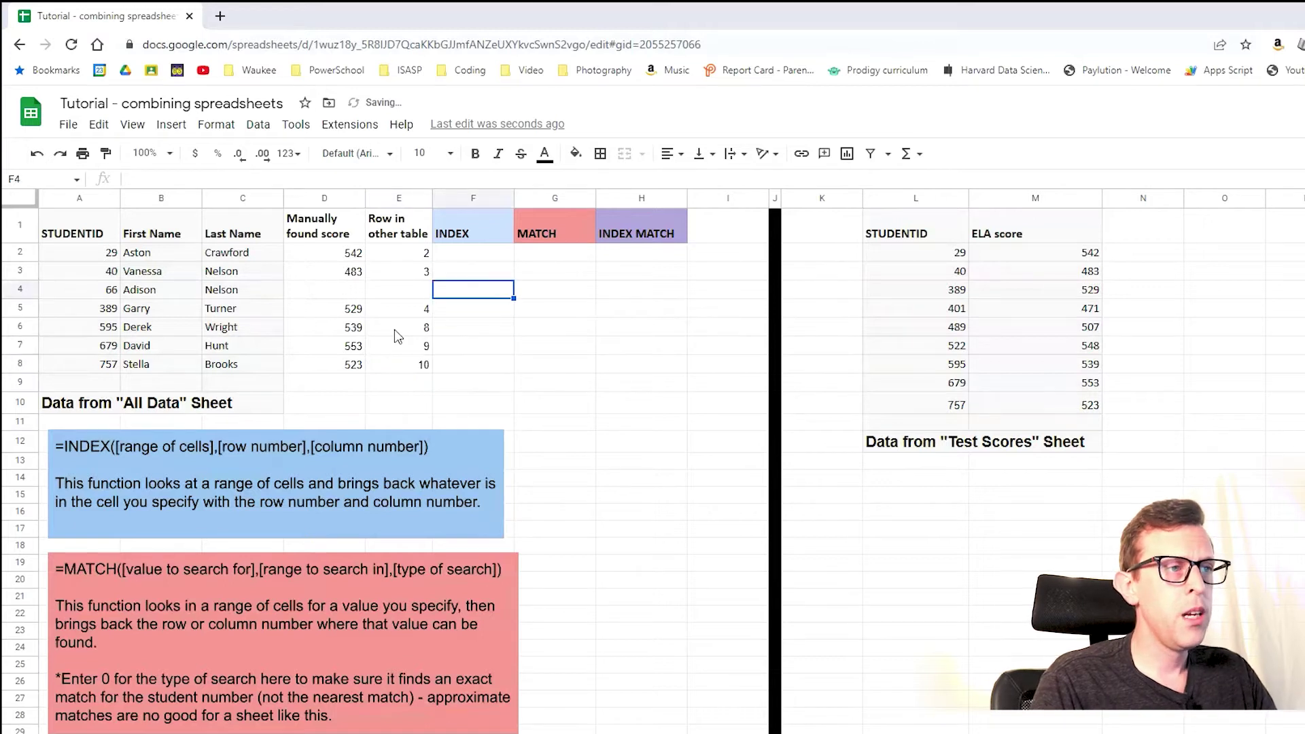
key(Up)
key(Up)
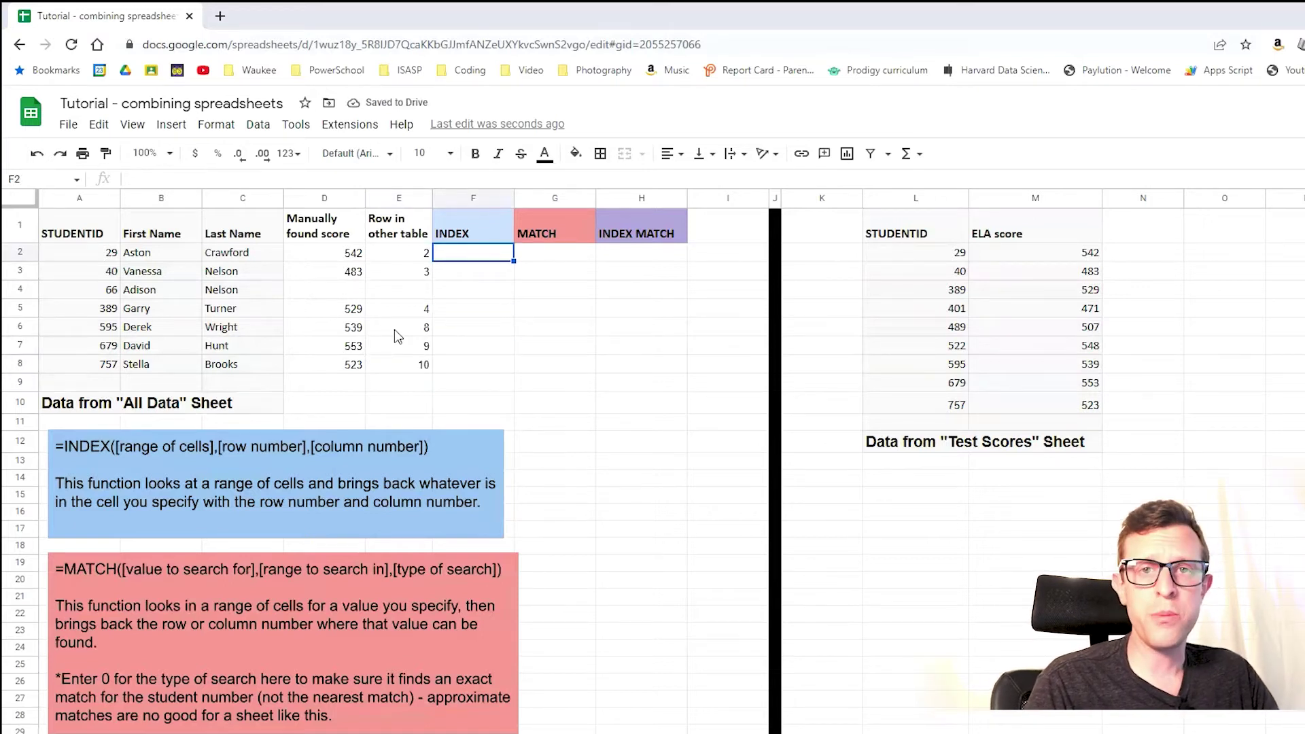
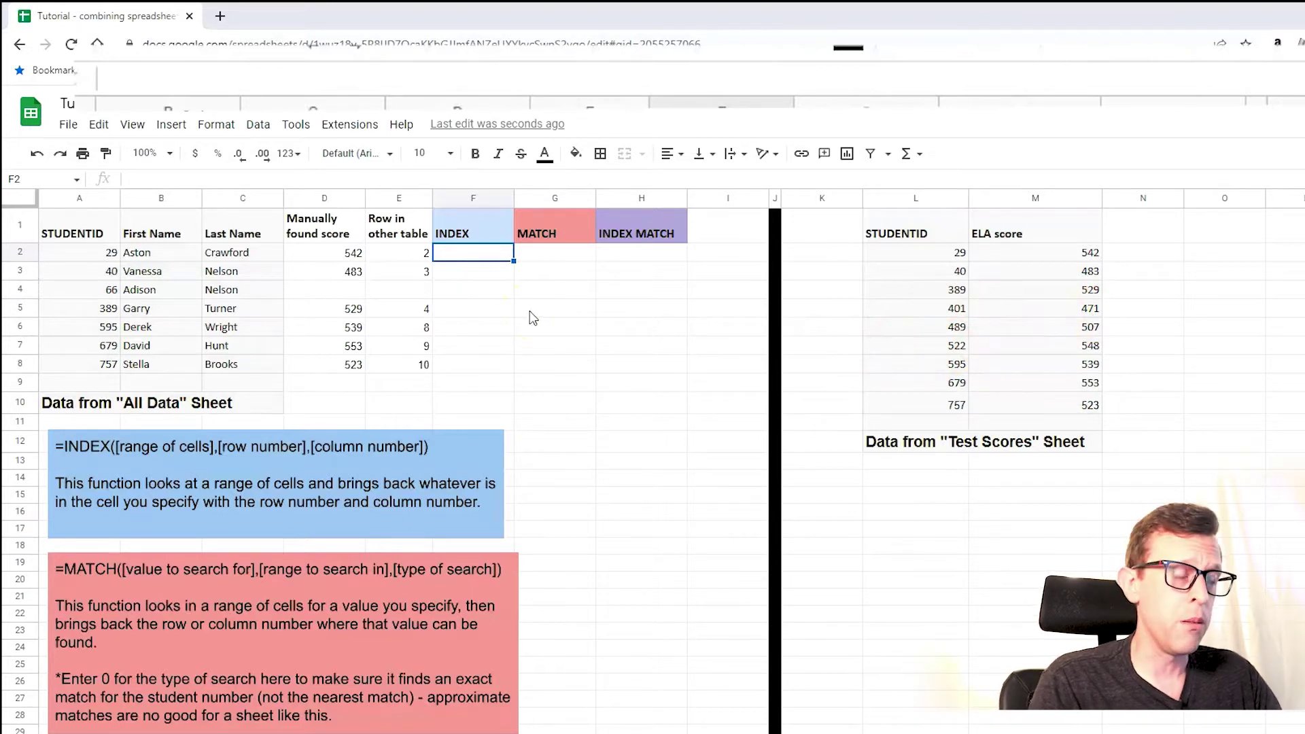
click(492, 255)
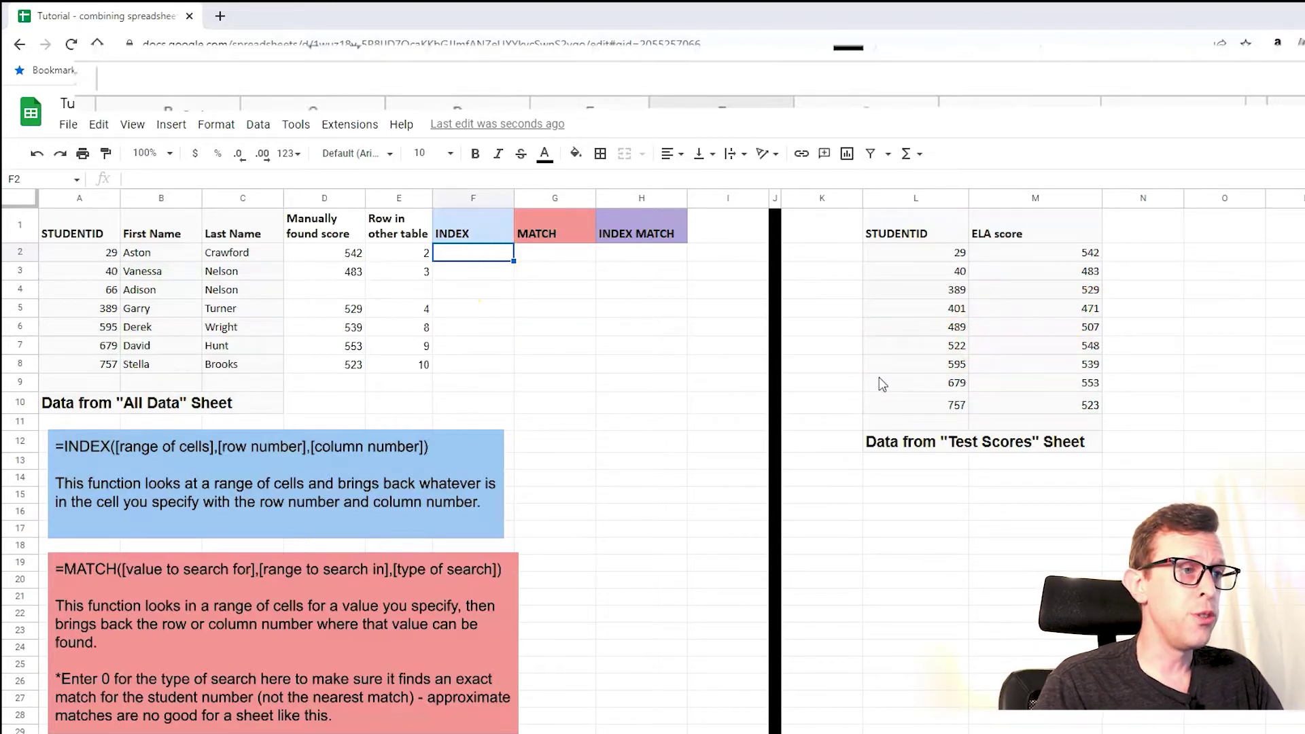
text(=)
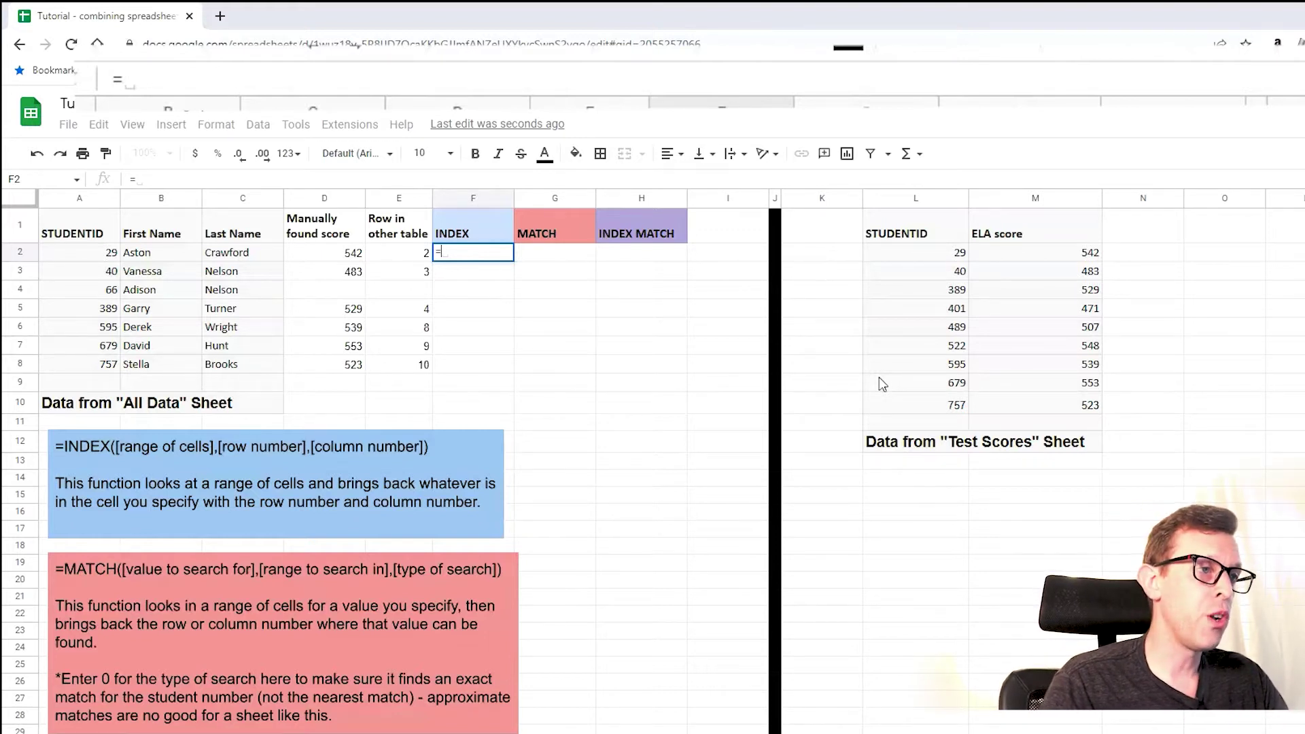
text(INDEX)
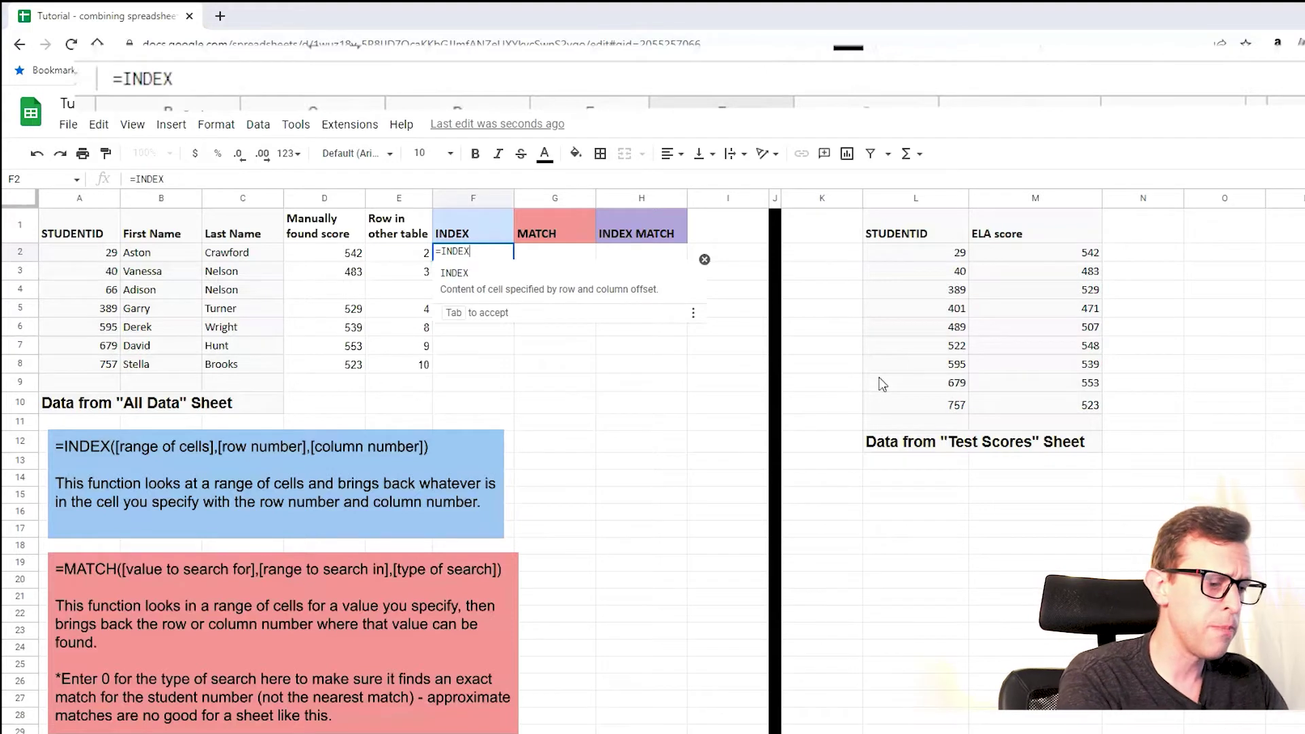
text(()
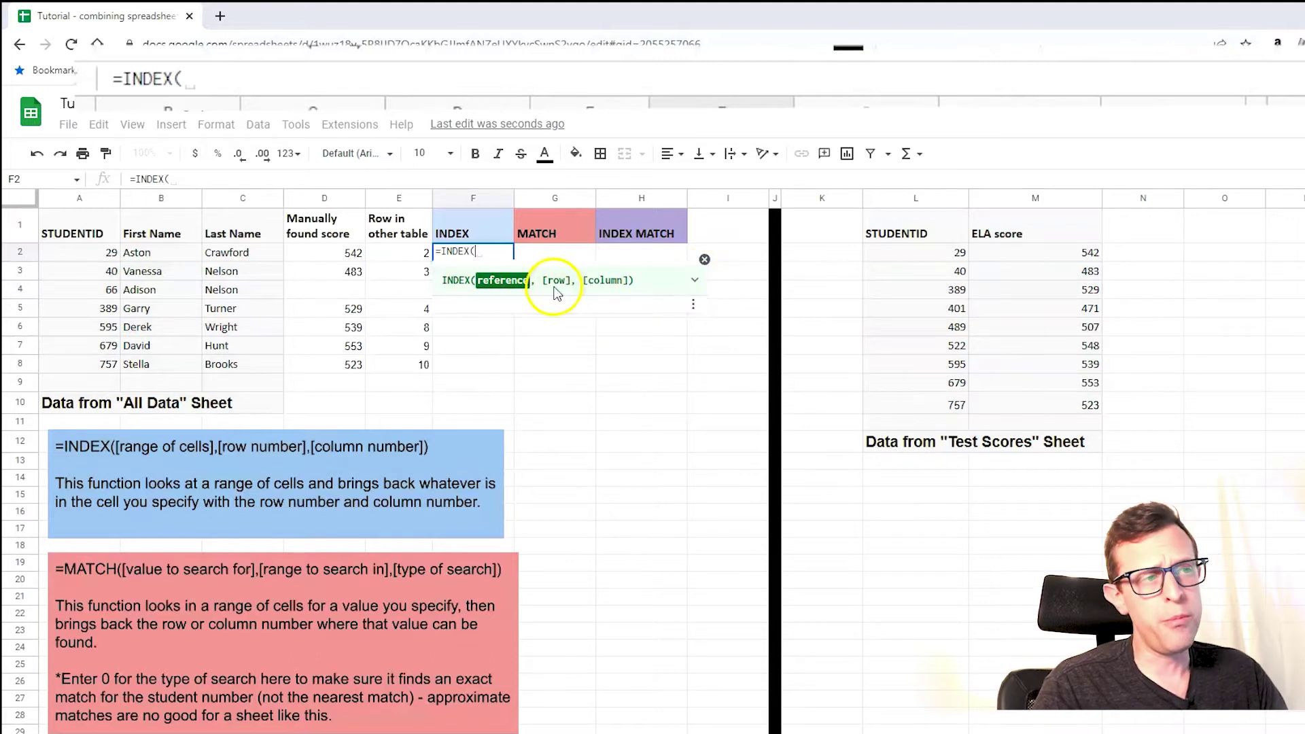
click(698, 282)
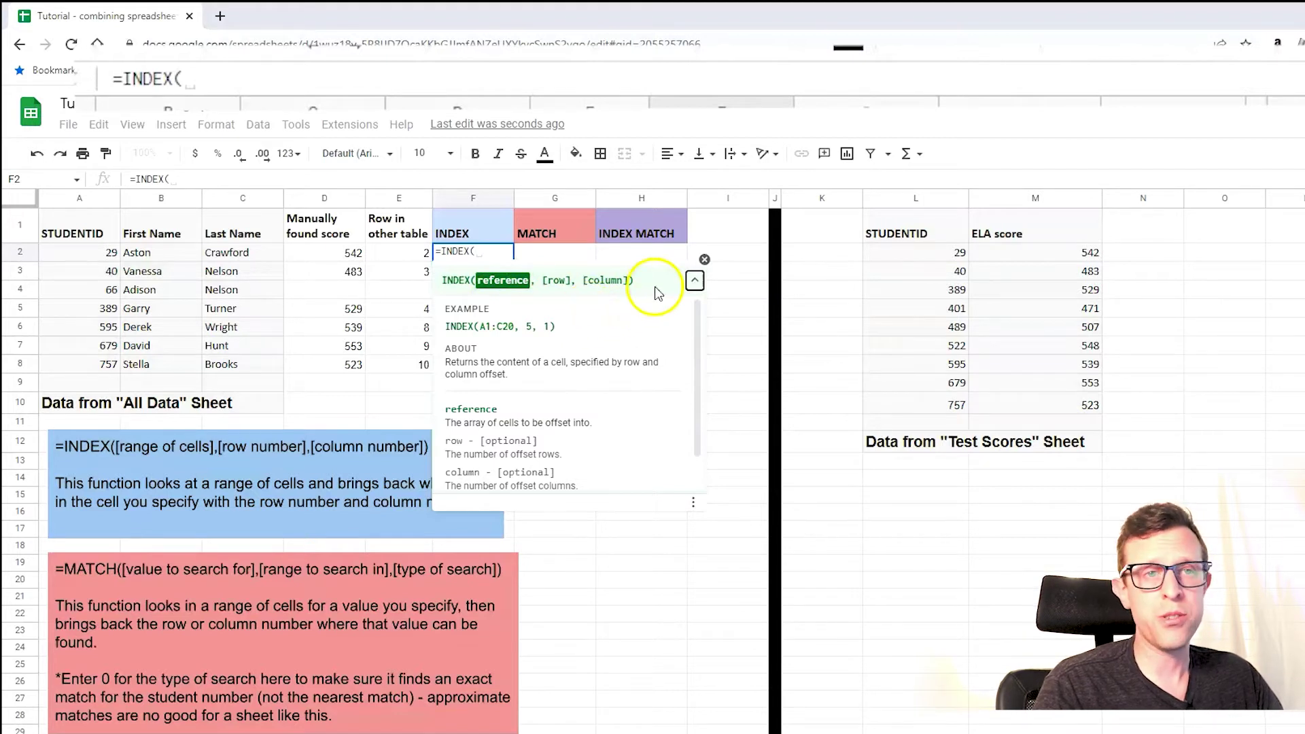
Complete the F2 formula as =INDEX(M:M,2), using the ELA score column and omitting the column argument
click(1041, 198)
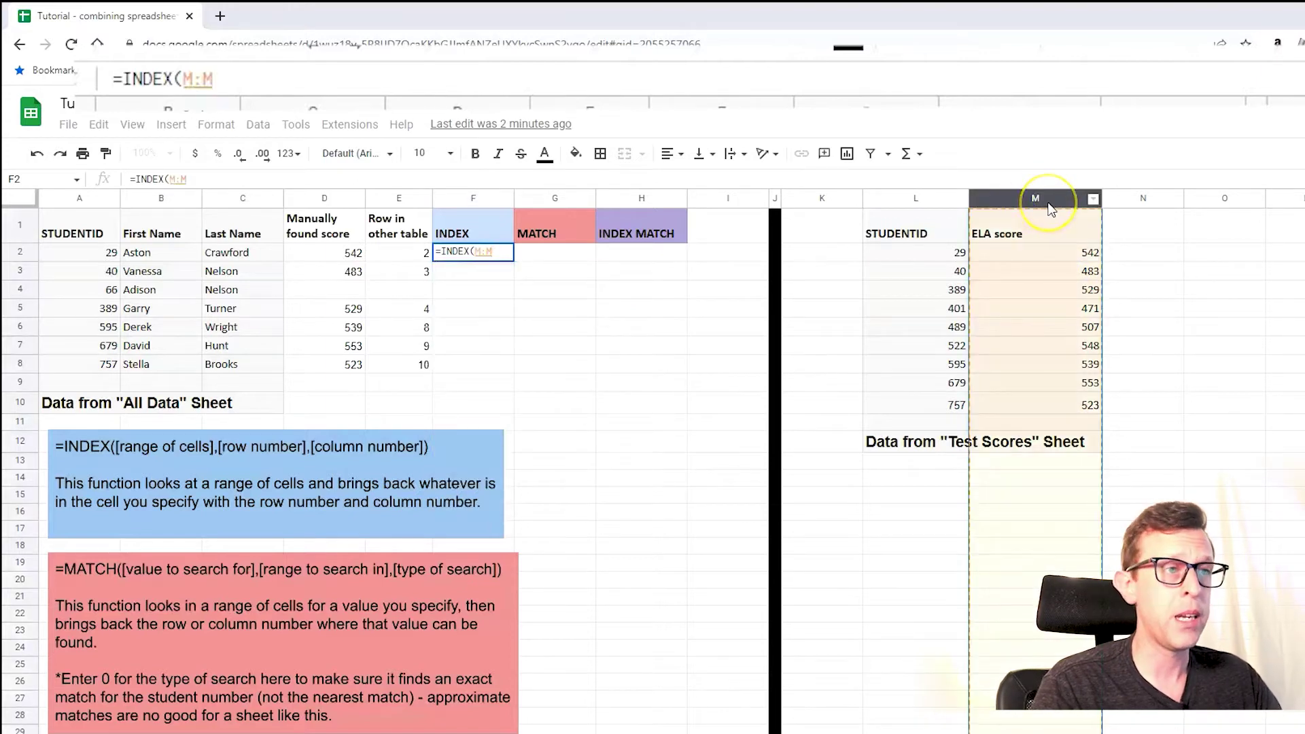
text(,)
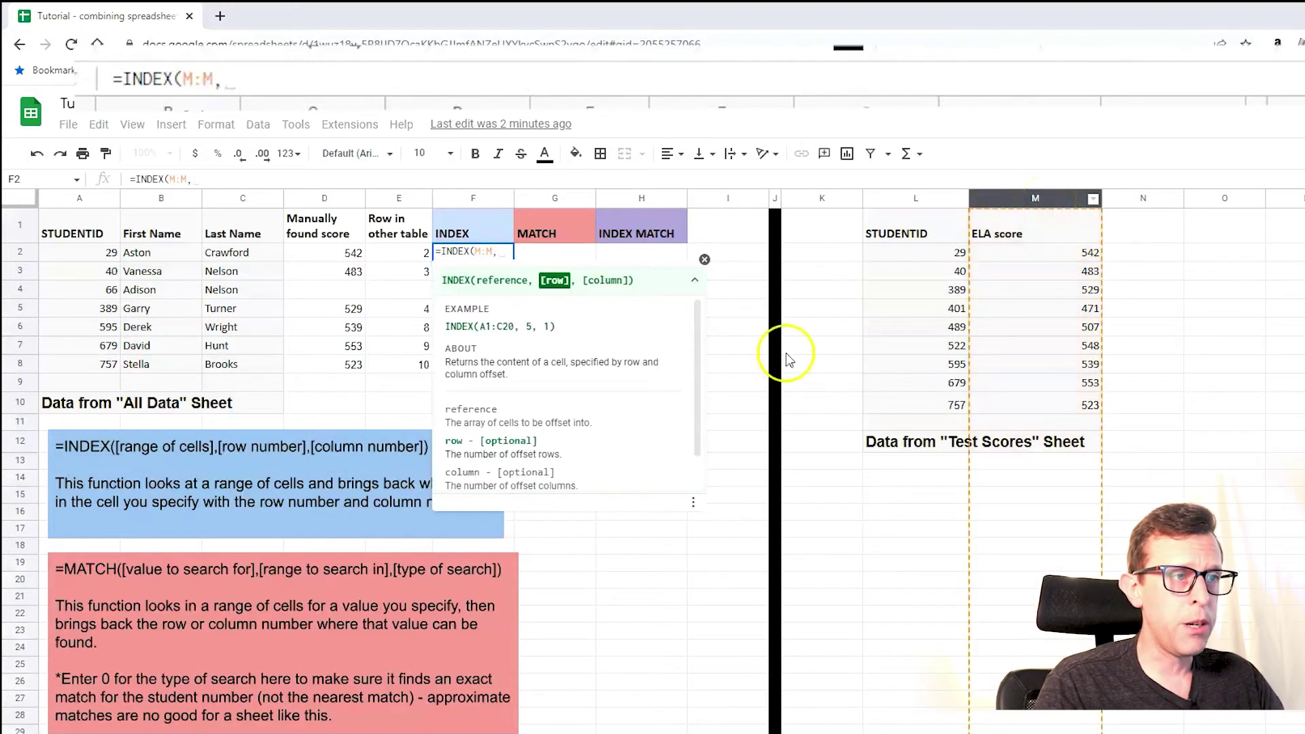
click(558, 291)
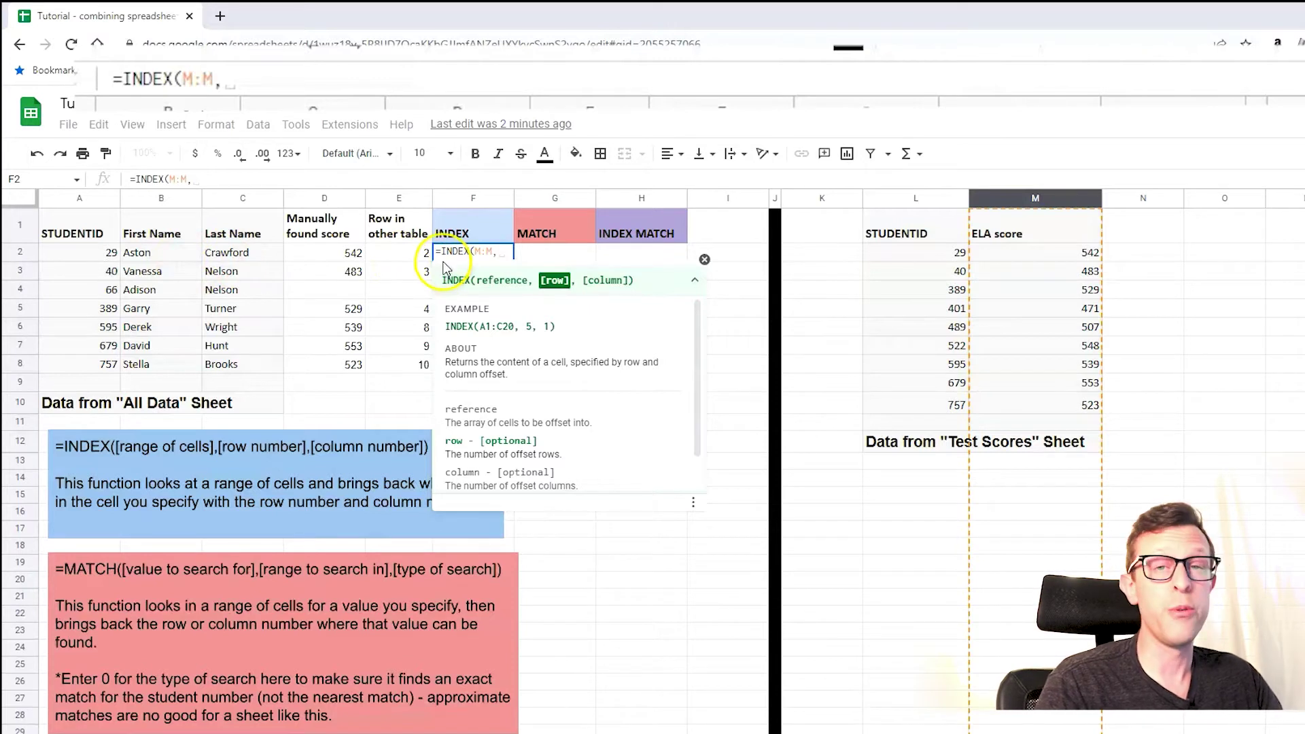
text(2)
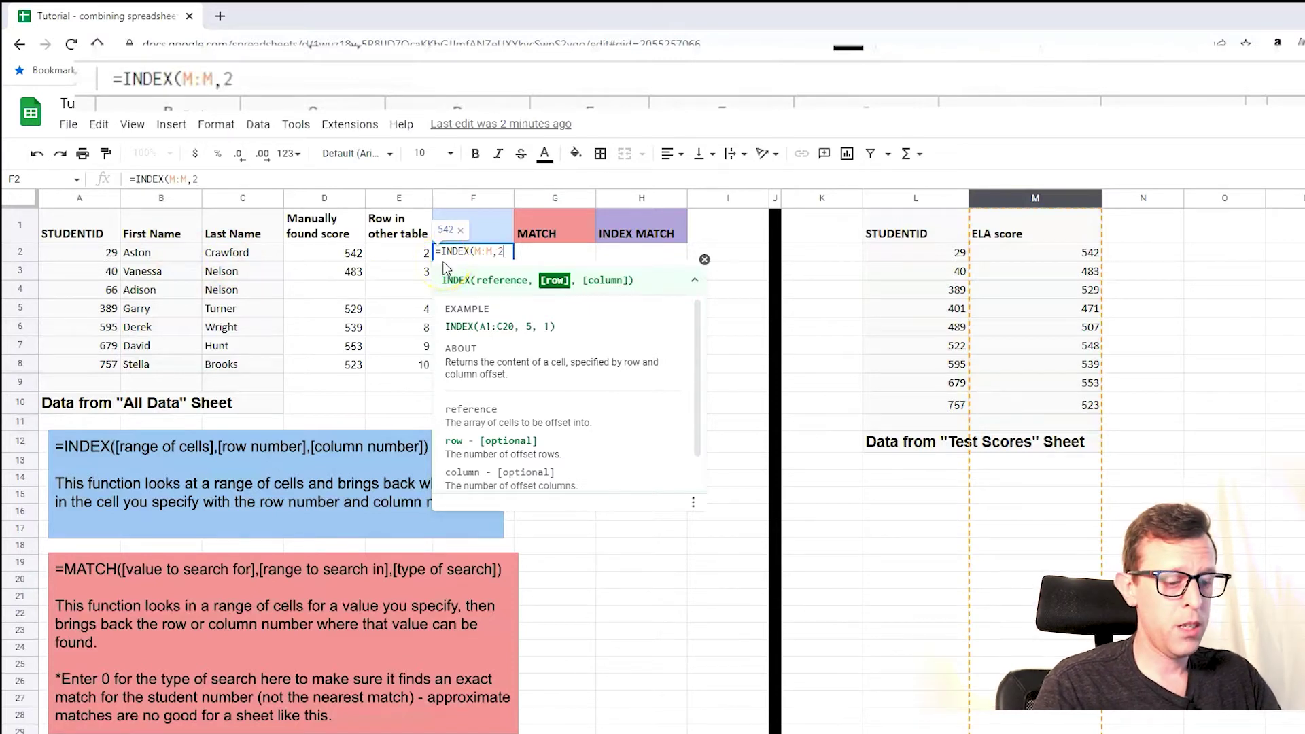
text(,)
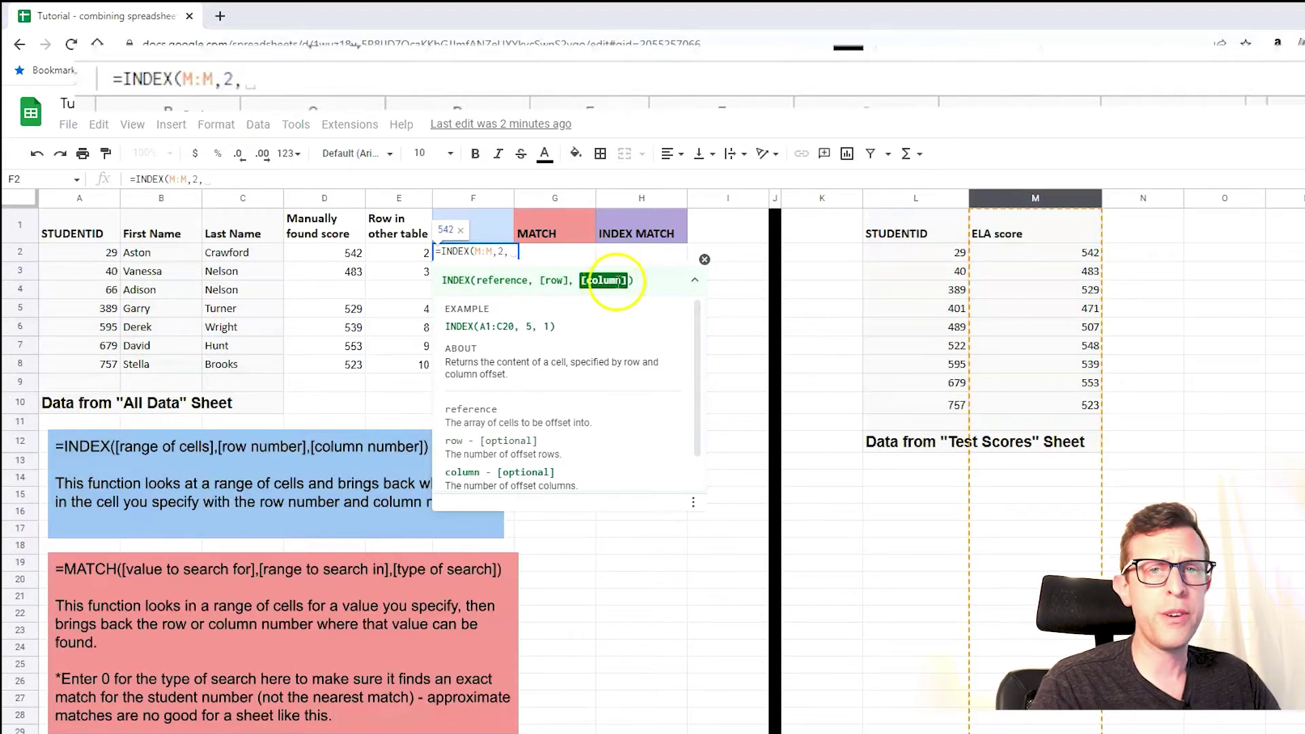
text(1)
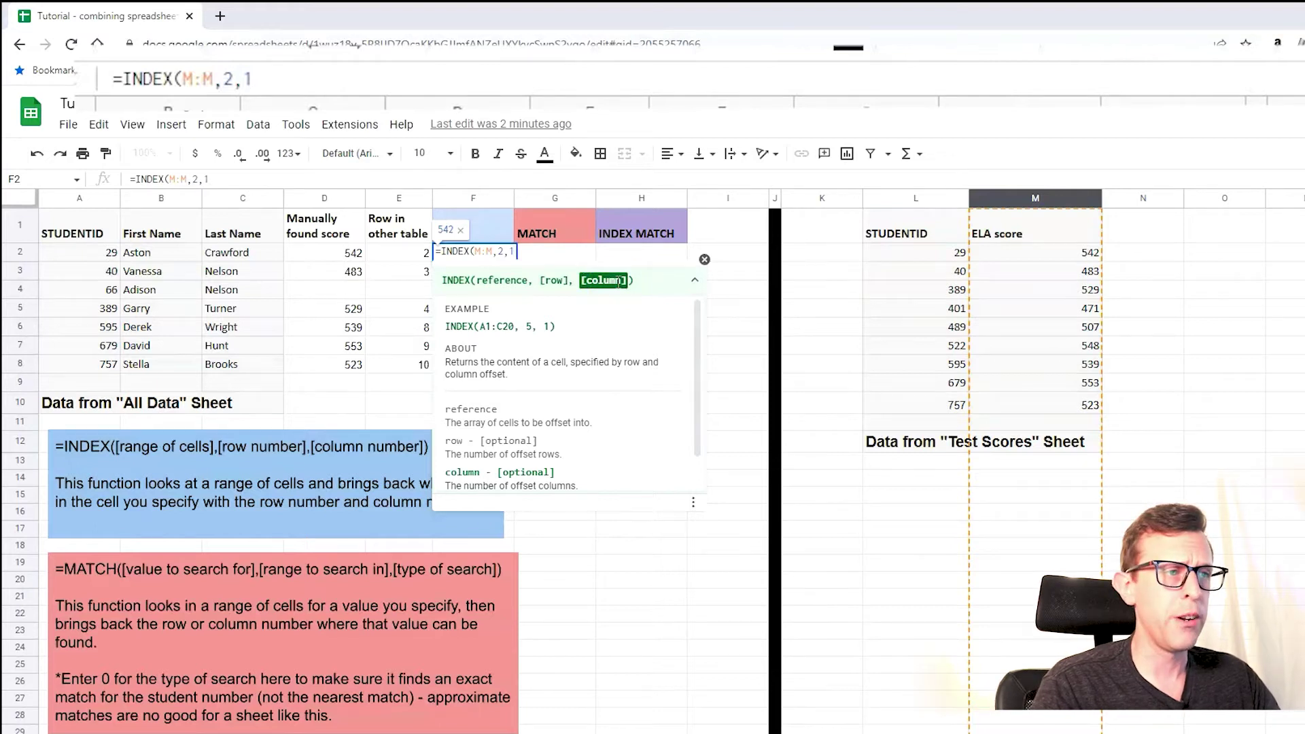
key(BackSpace)
key(BackSpace)
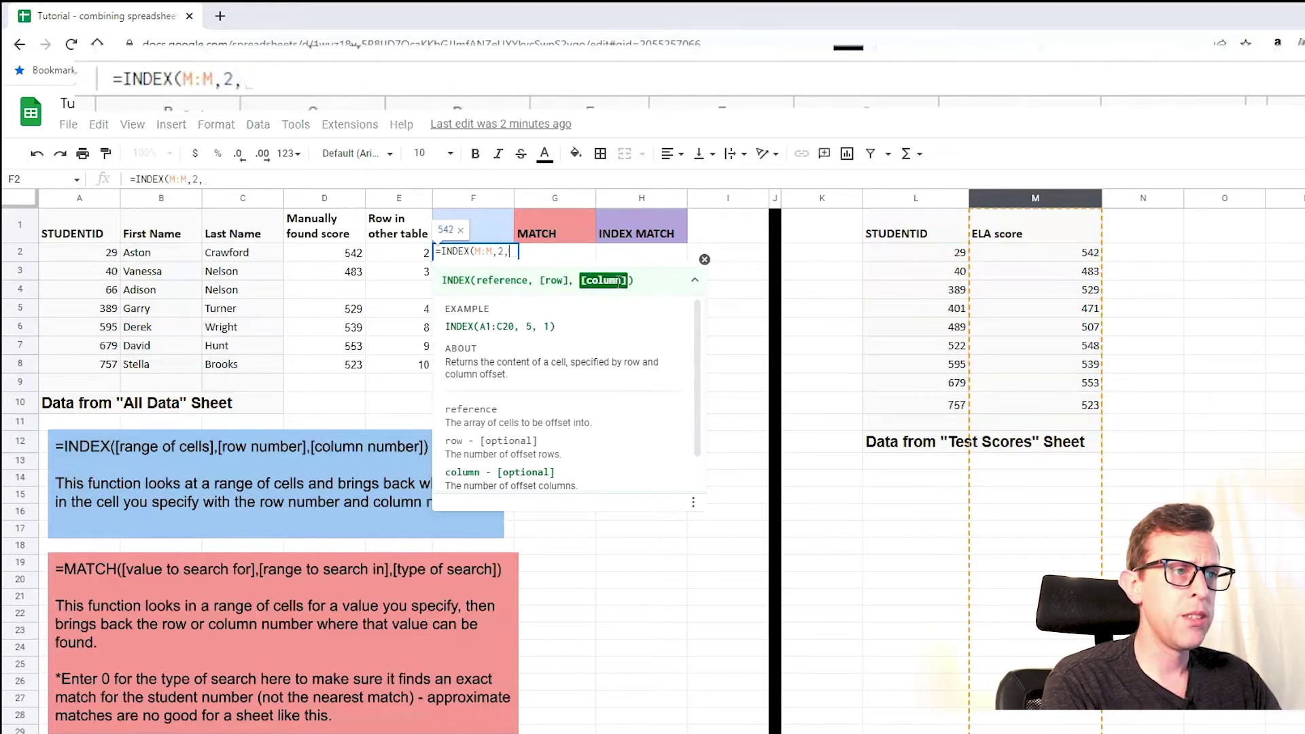
text())
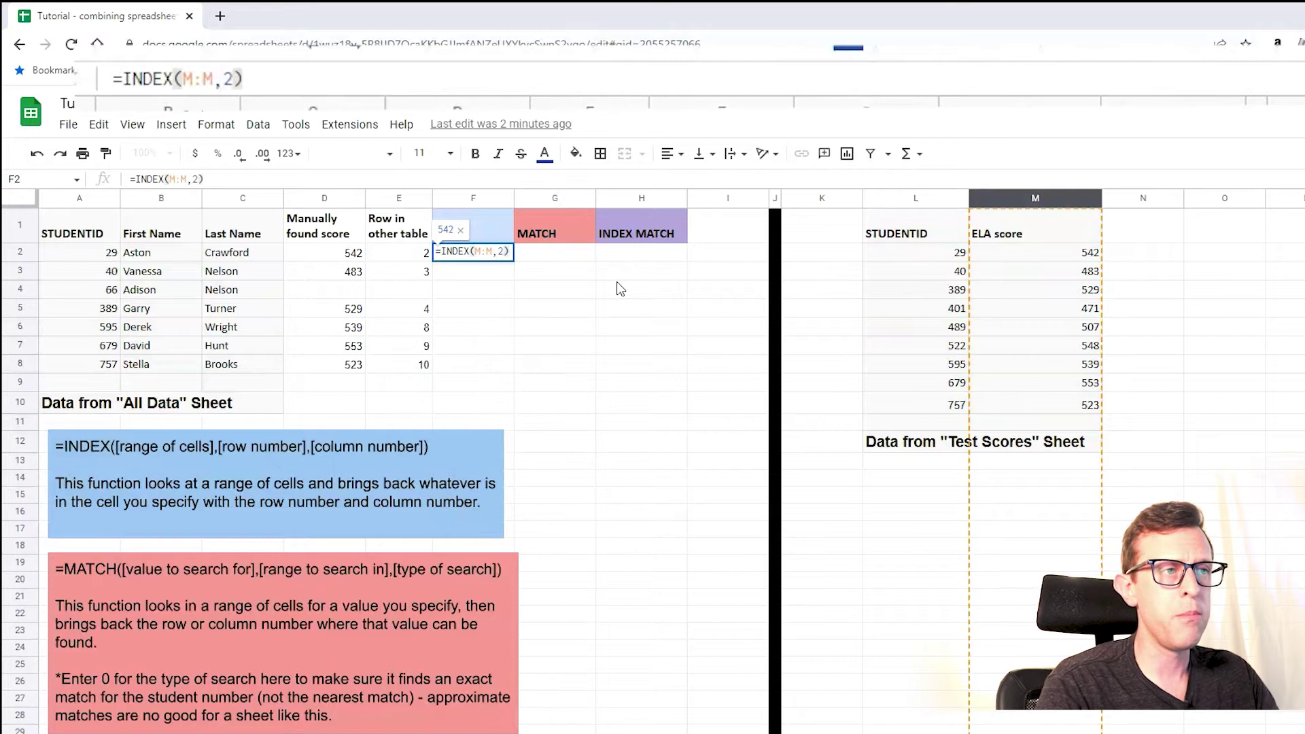
key(Return)
key(Up)
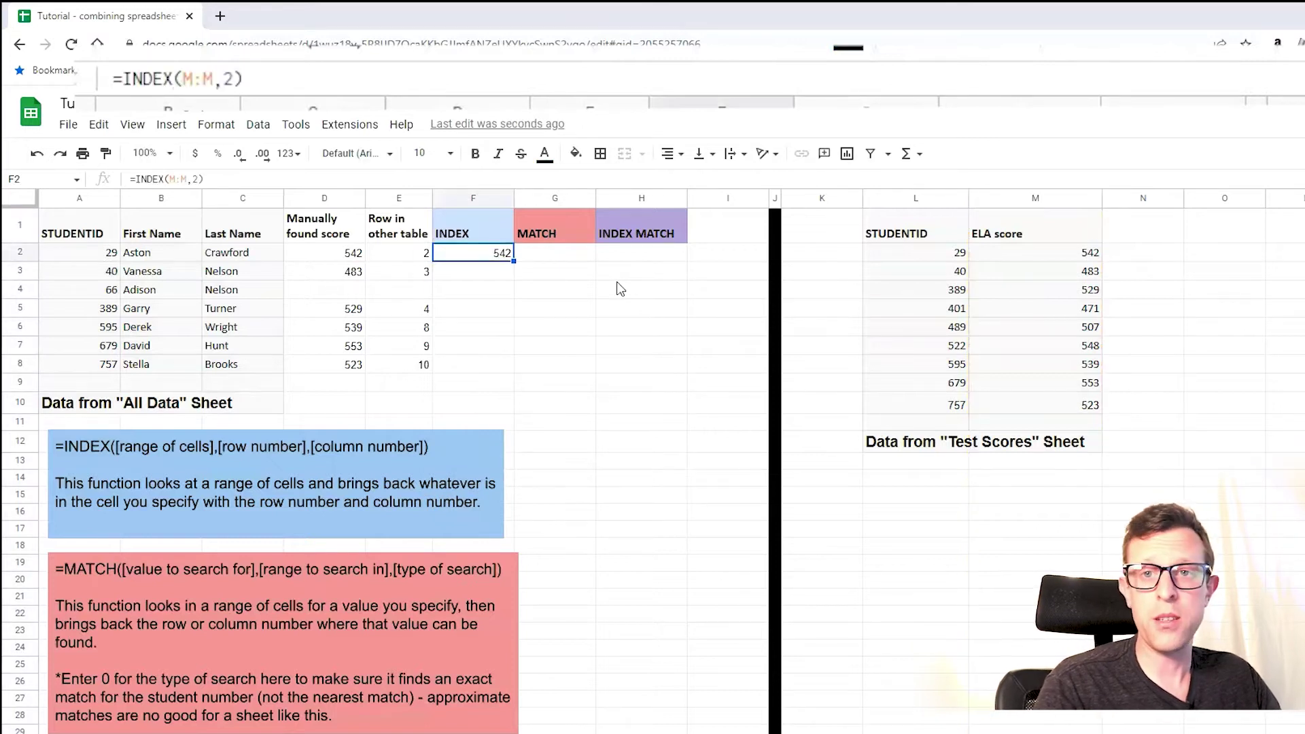
Replace the fixed row number in the F2 formula with a reference to E2, giving =INDEX(M:M,E2)
click(546, 264)
click(480, 258)
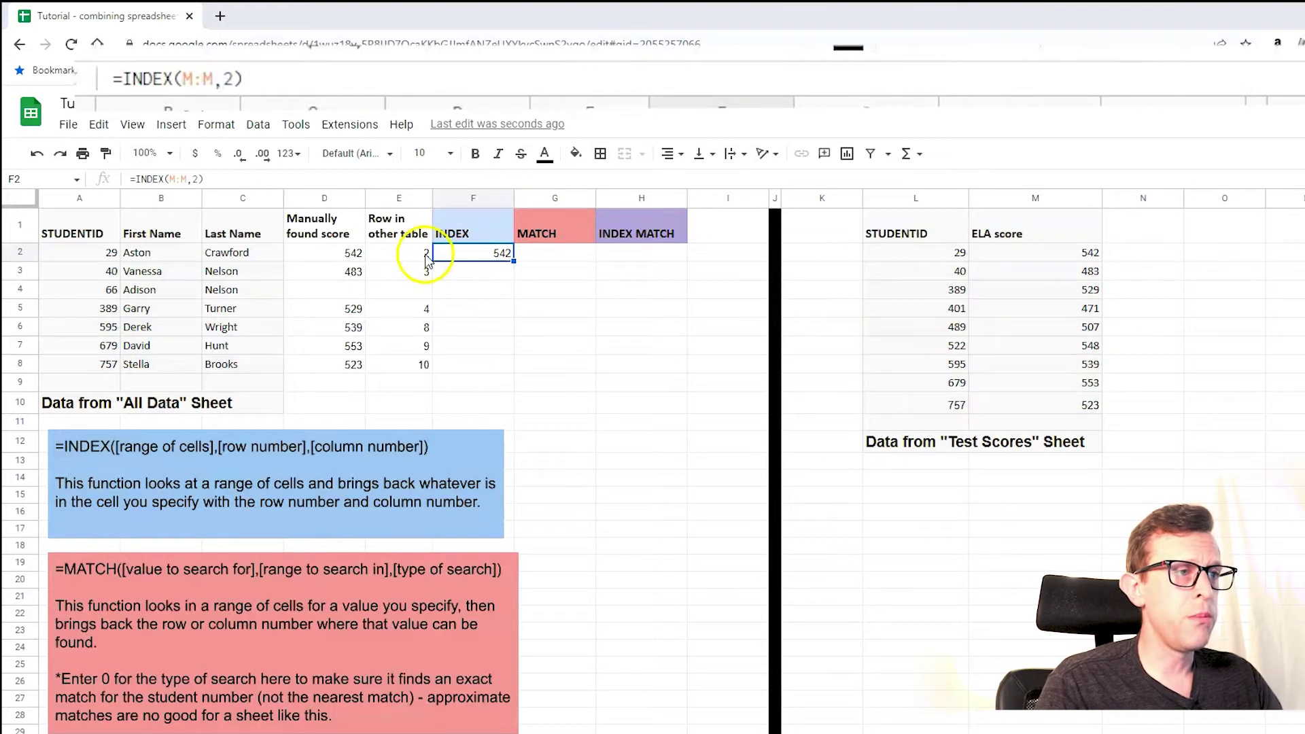
drag(418, 256, 410, 378)
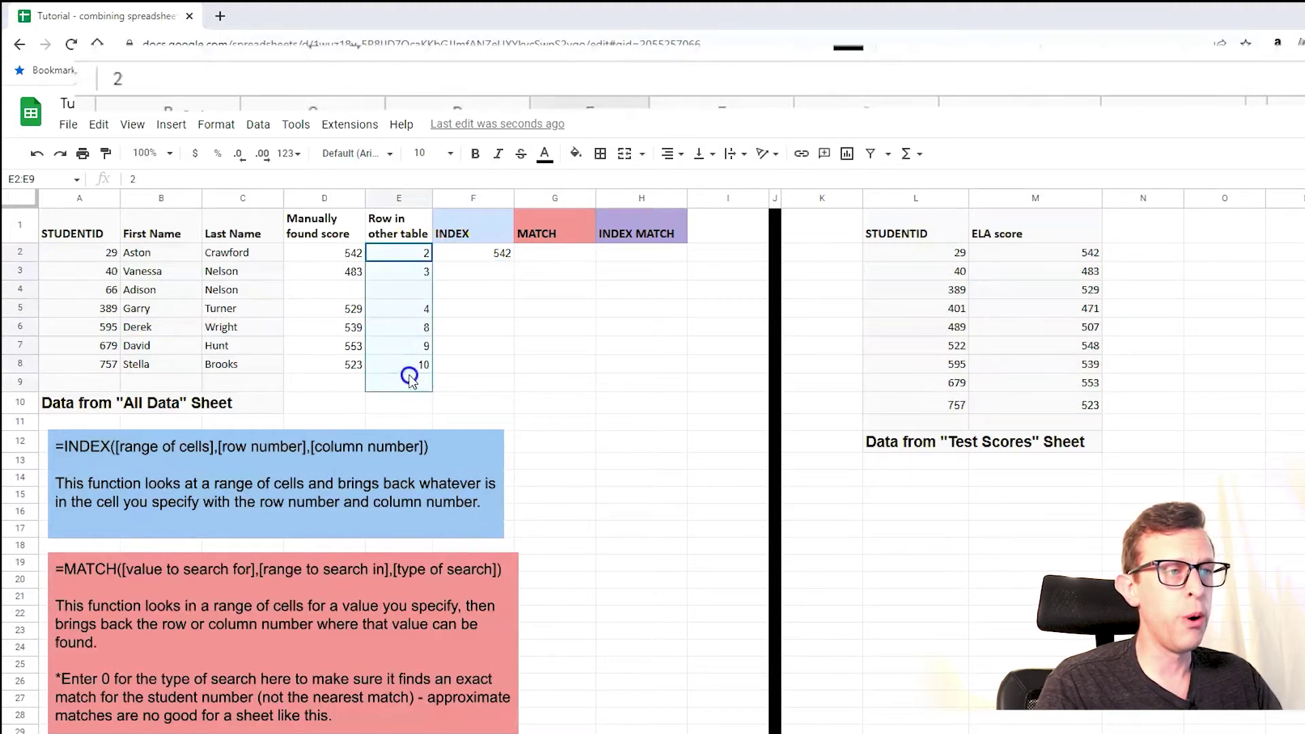
click(502, 253)
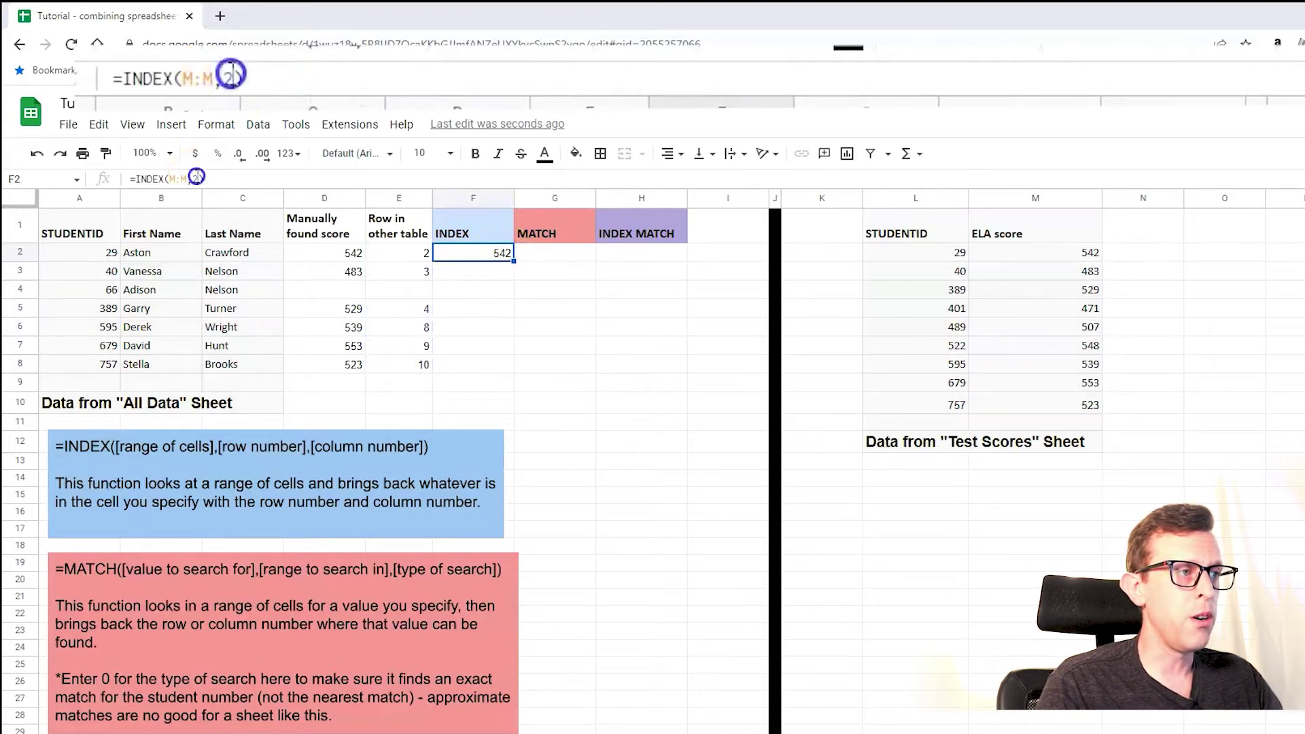
click(197, 178)
key(BackSpace)
click(416, 252)
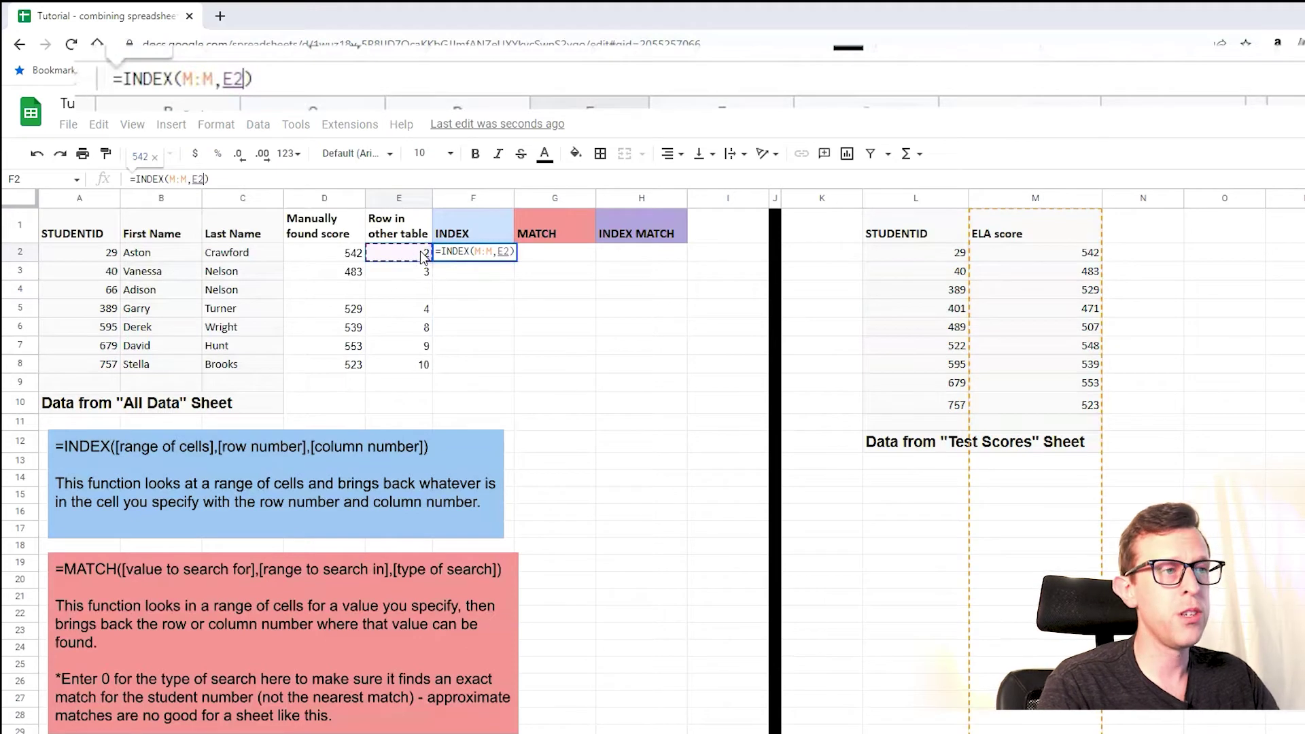
key(Return)
Fill the INDEX formula from F2 down through F8
key(Up)
key(shift+Down)
key(shift+Down)
key(shift+Down)
key(shift+Down)
key(shift+Down)
key(shift+Down)
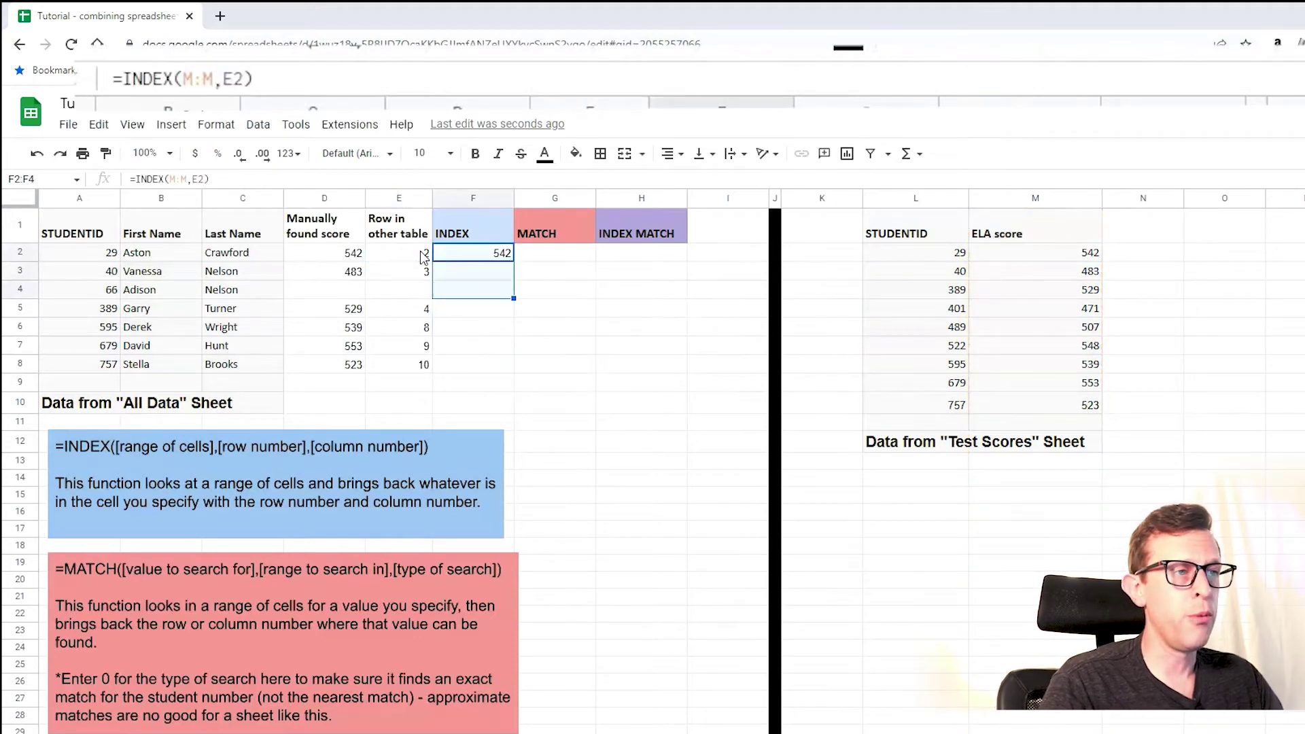
key(ctrl+d)
Examine the INDEX formulas in column F and the manually entered row numbers in column E that they reference
click(509, 309)
click(503, 258)
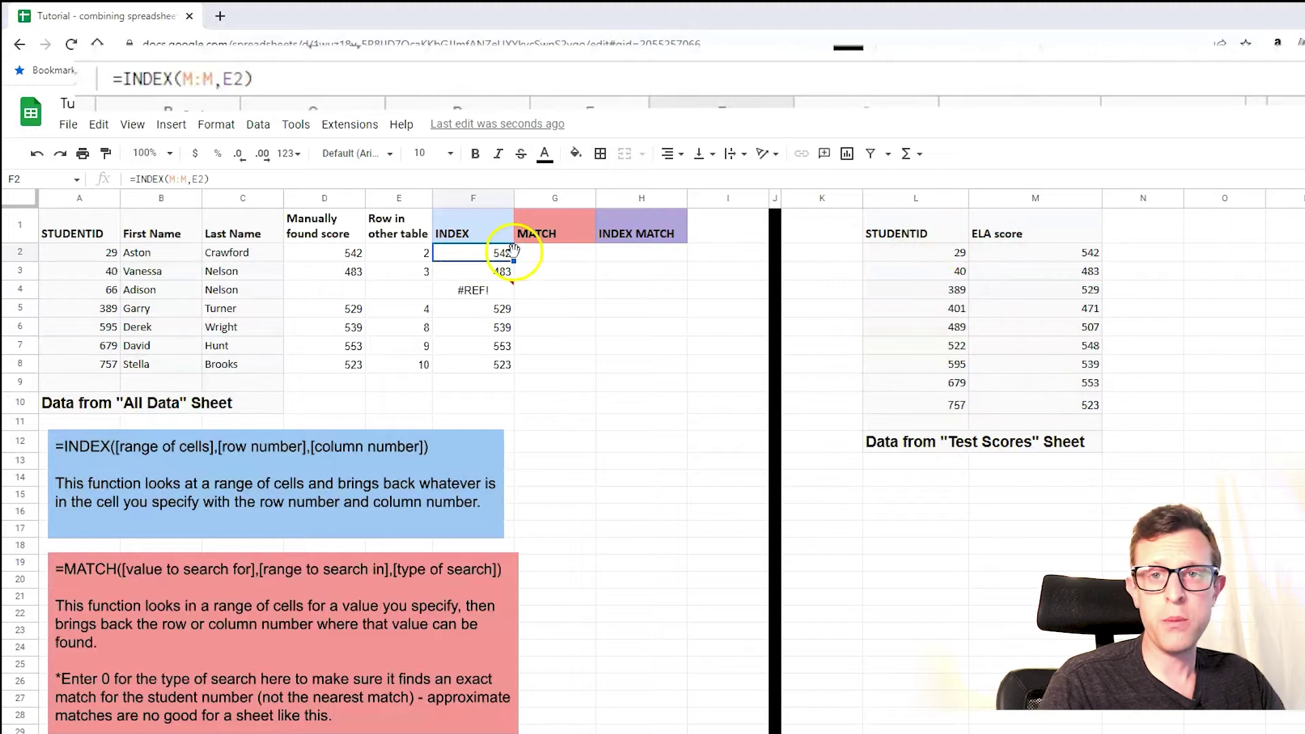
click(468, 271)
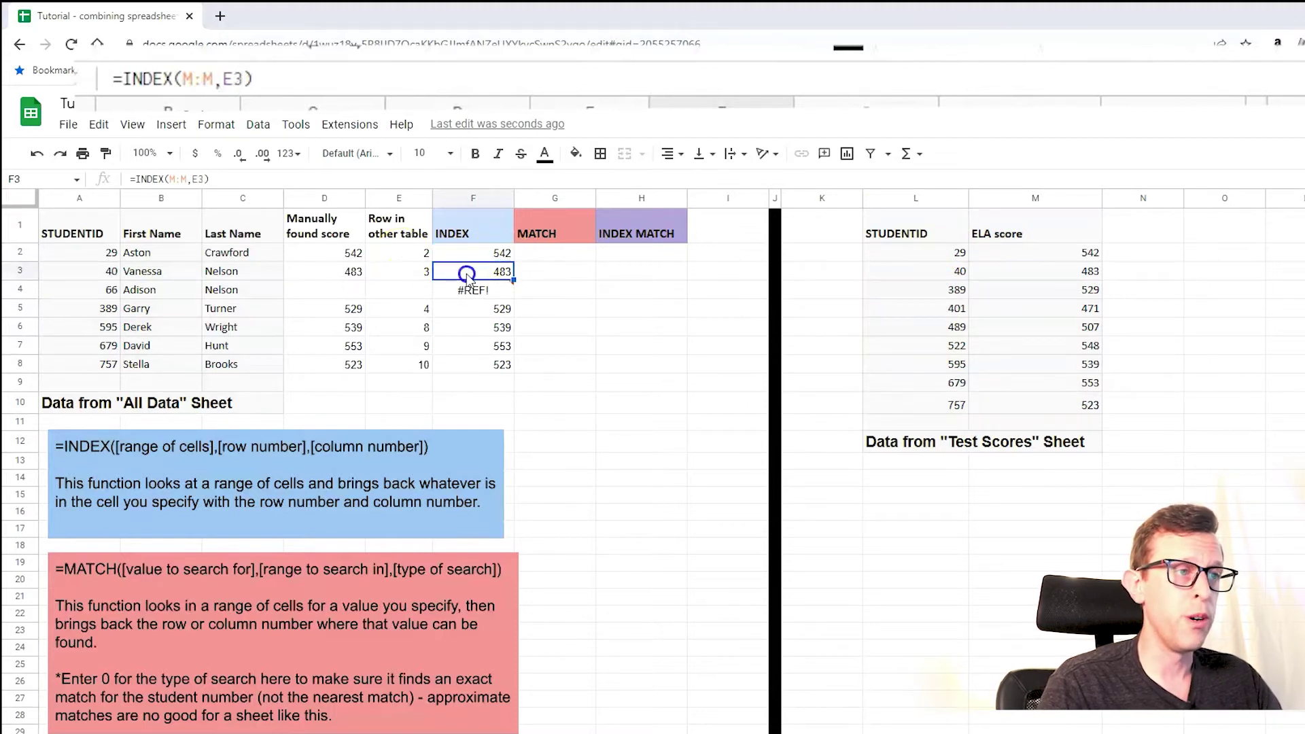
click(500, 309)
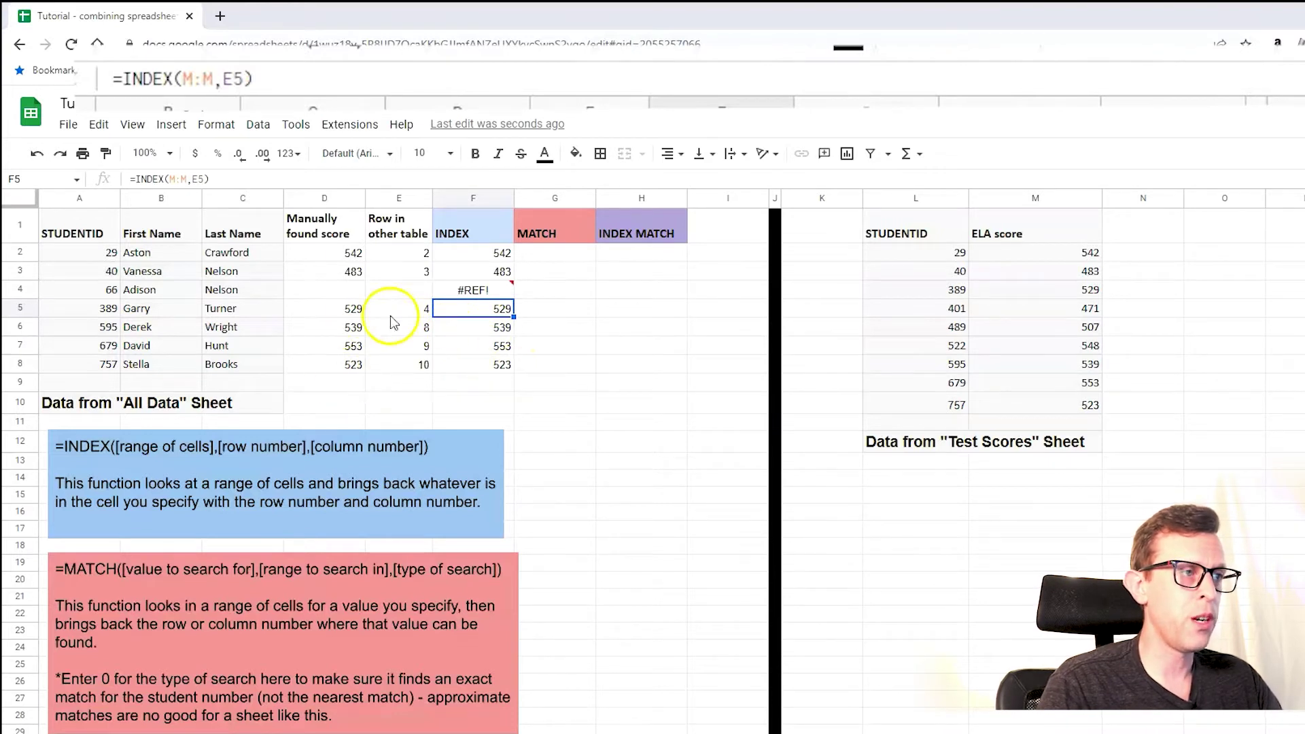
click(475, 252)
click(205, 180)
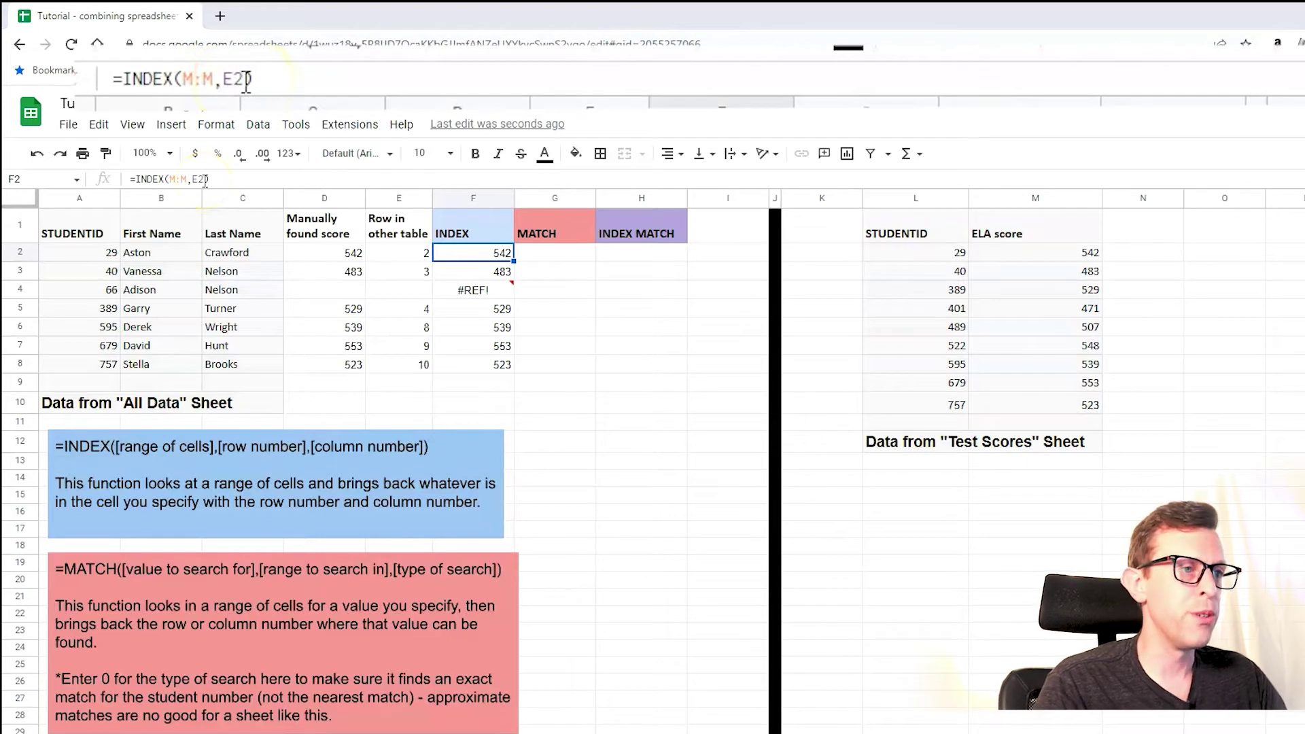
click(399, 270)
click(422, 326)
click(422, 358)
click(510, 326)
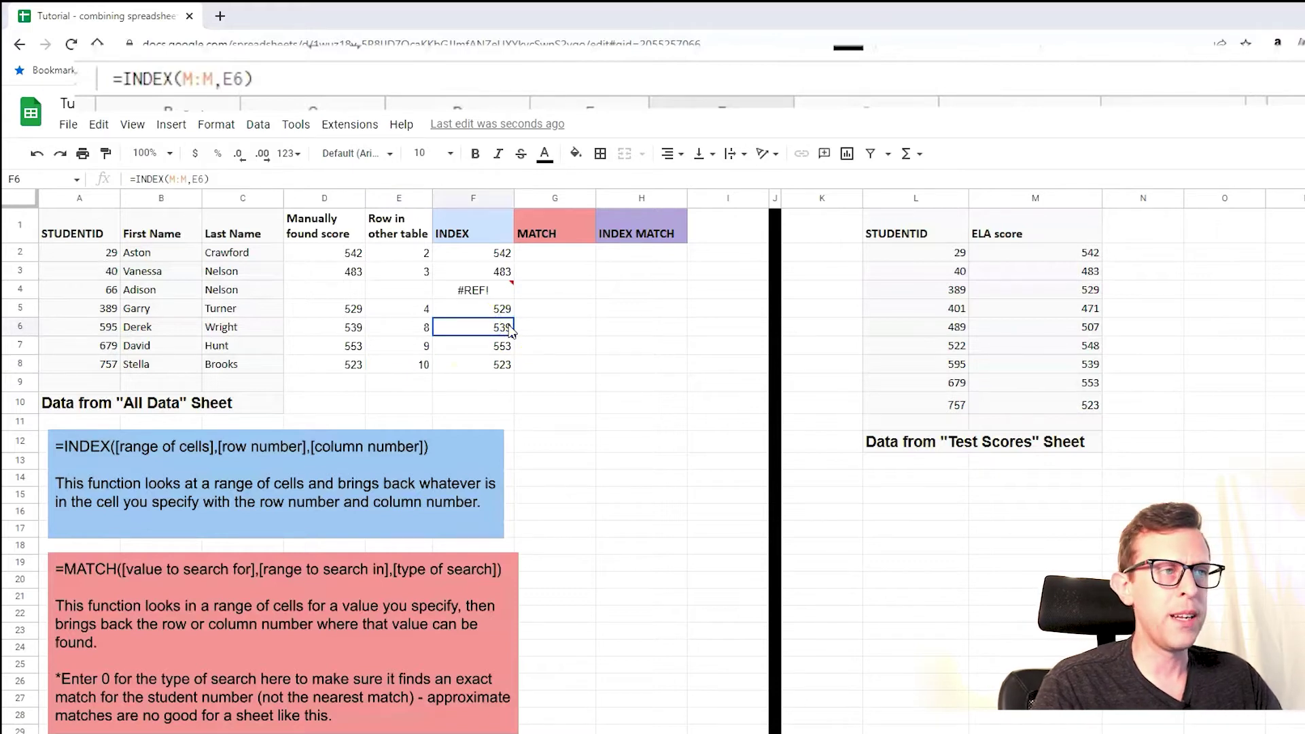
click(481, 255)
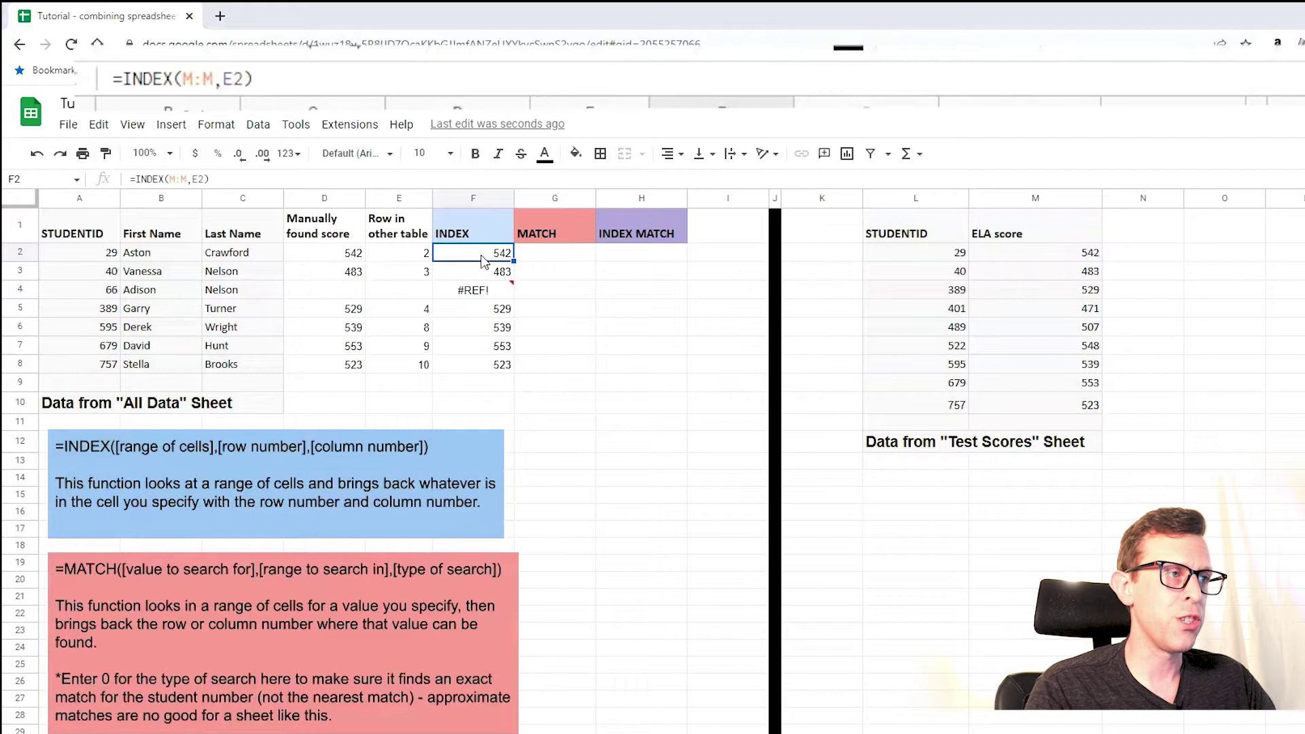
click(403, 251)
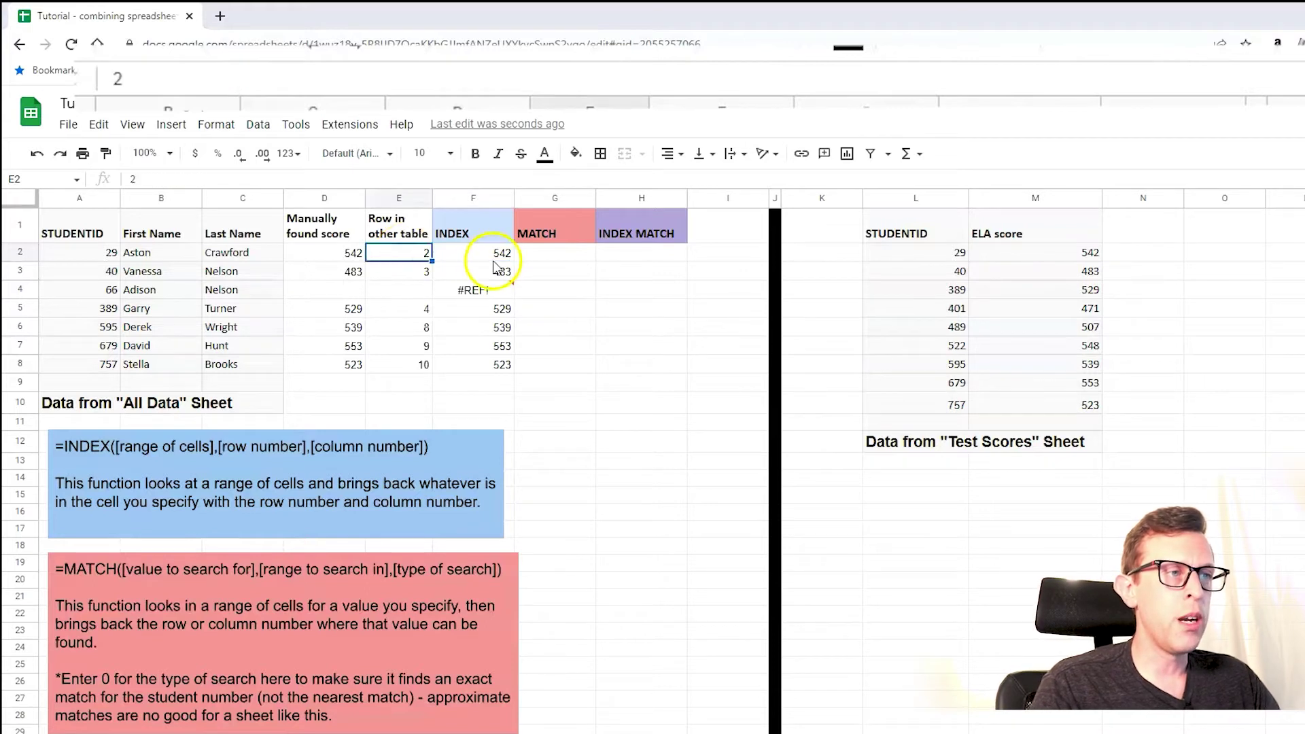
click(397, 271)
click(412, 310)
click(417, 325)
click(420, 345)
click(421, 363)
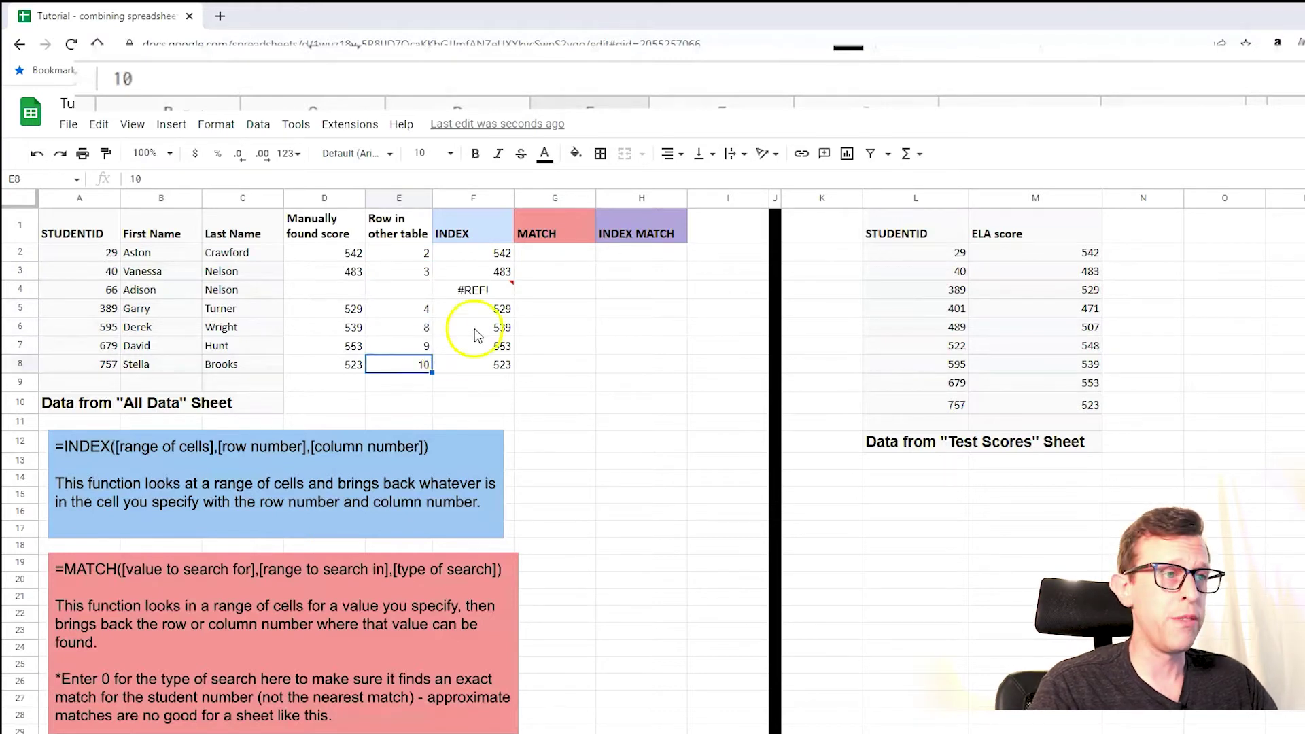
Start a MATCH formula in G2 with the student ID in A2 as the search key
click(578, 256)
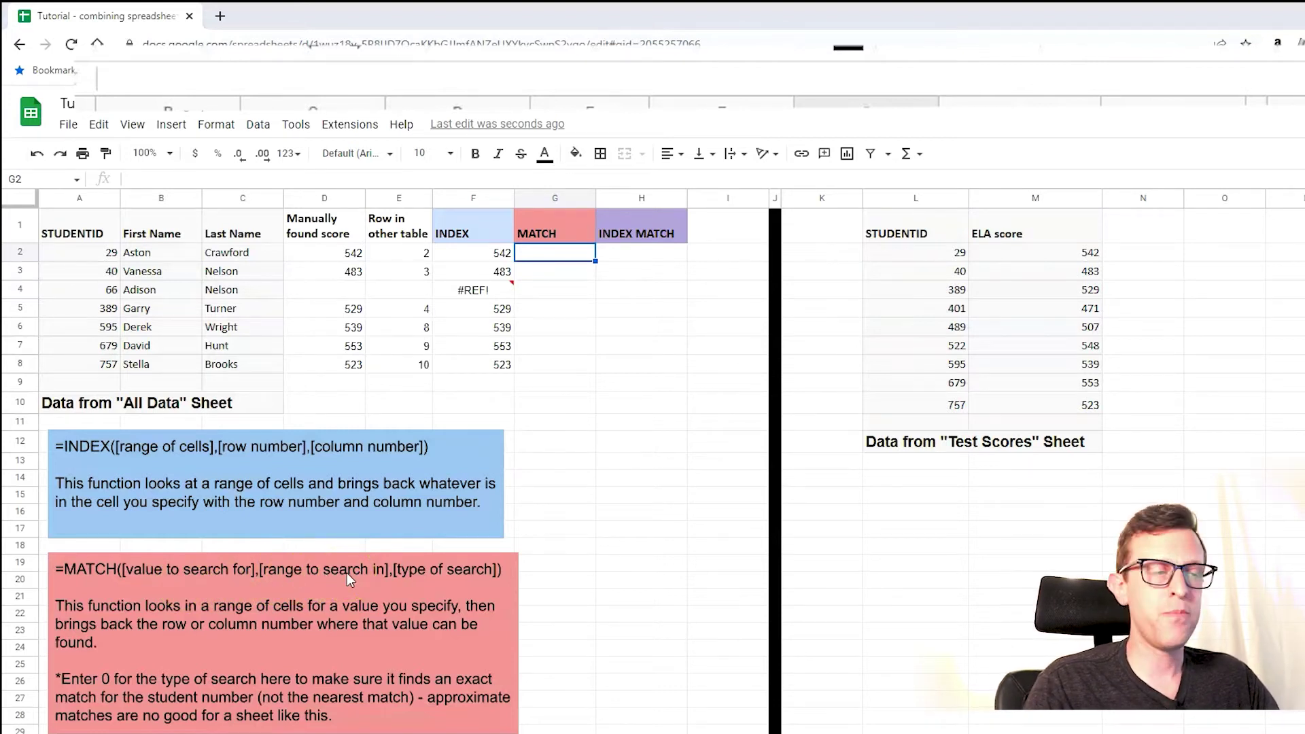
click(98, 255)
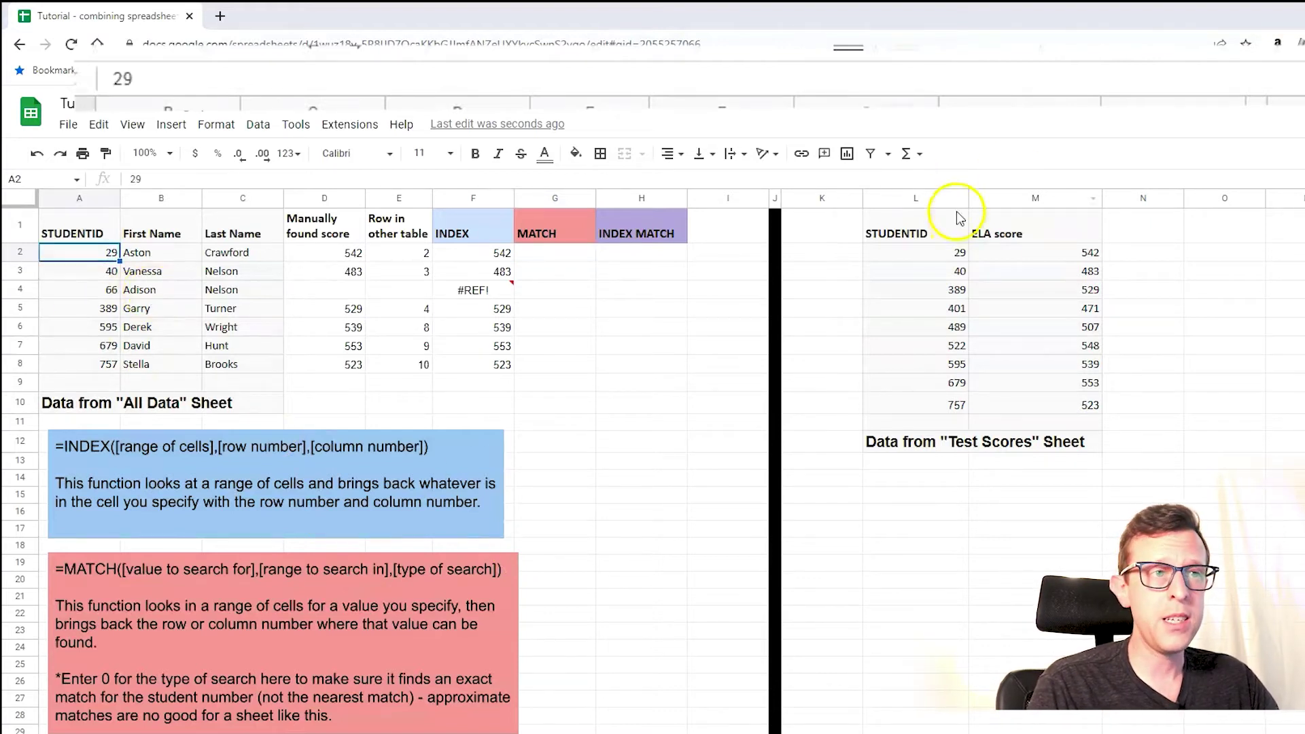
click(925, 197)
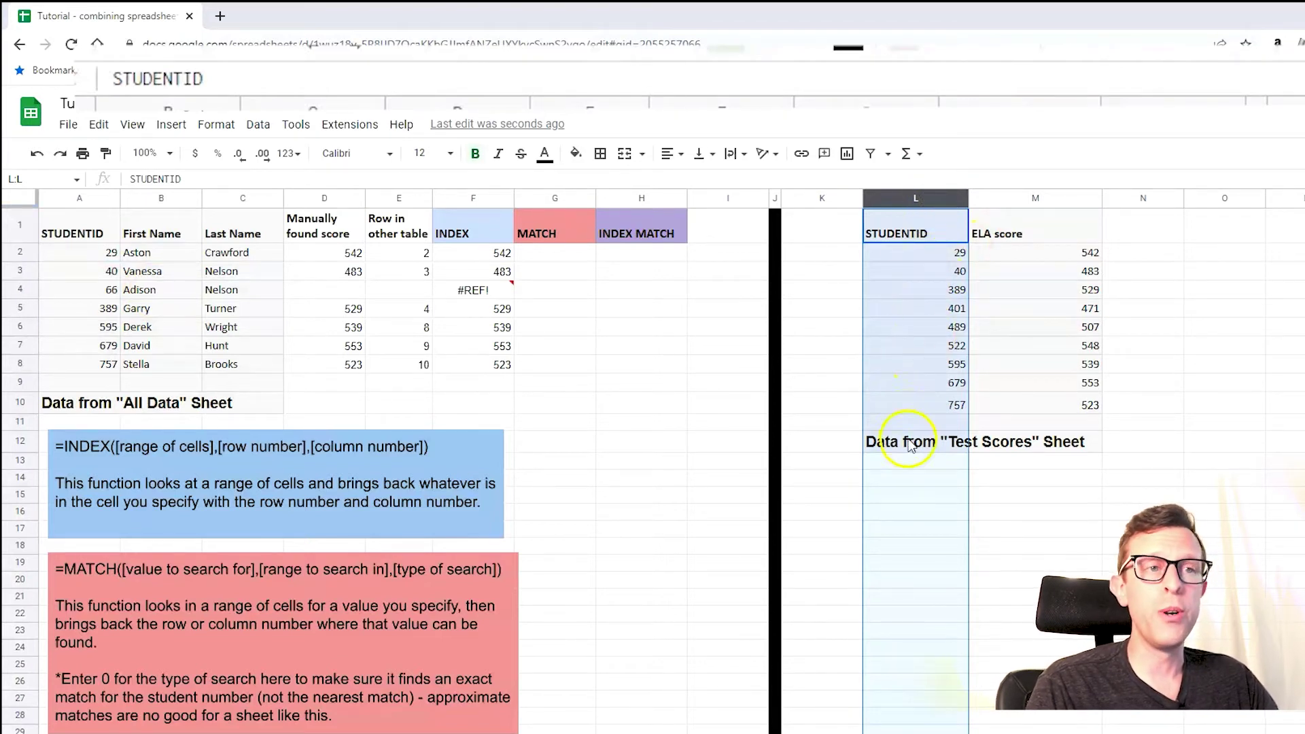
click(543, 253)
text(=)
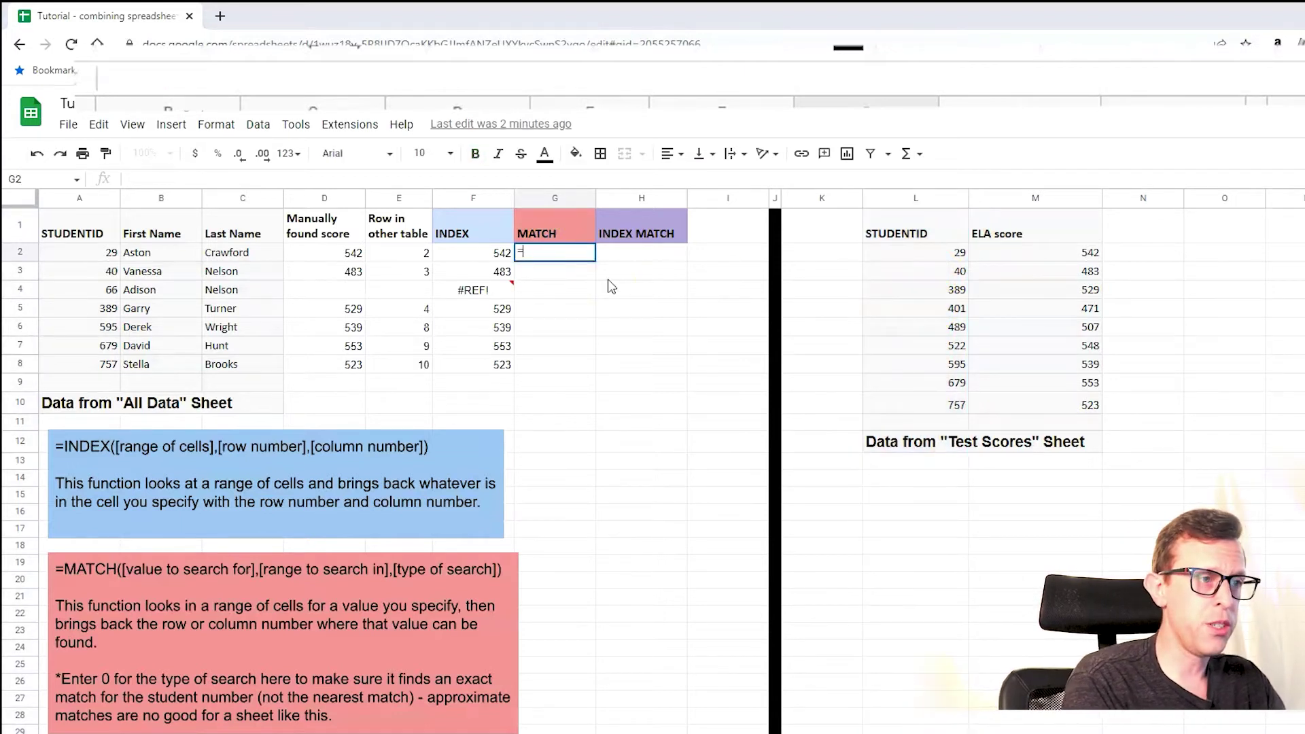
text(MATCH()
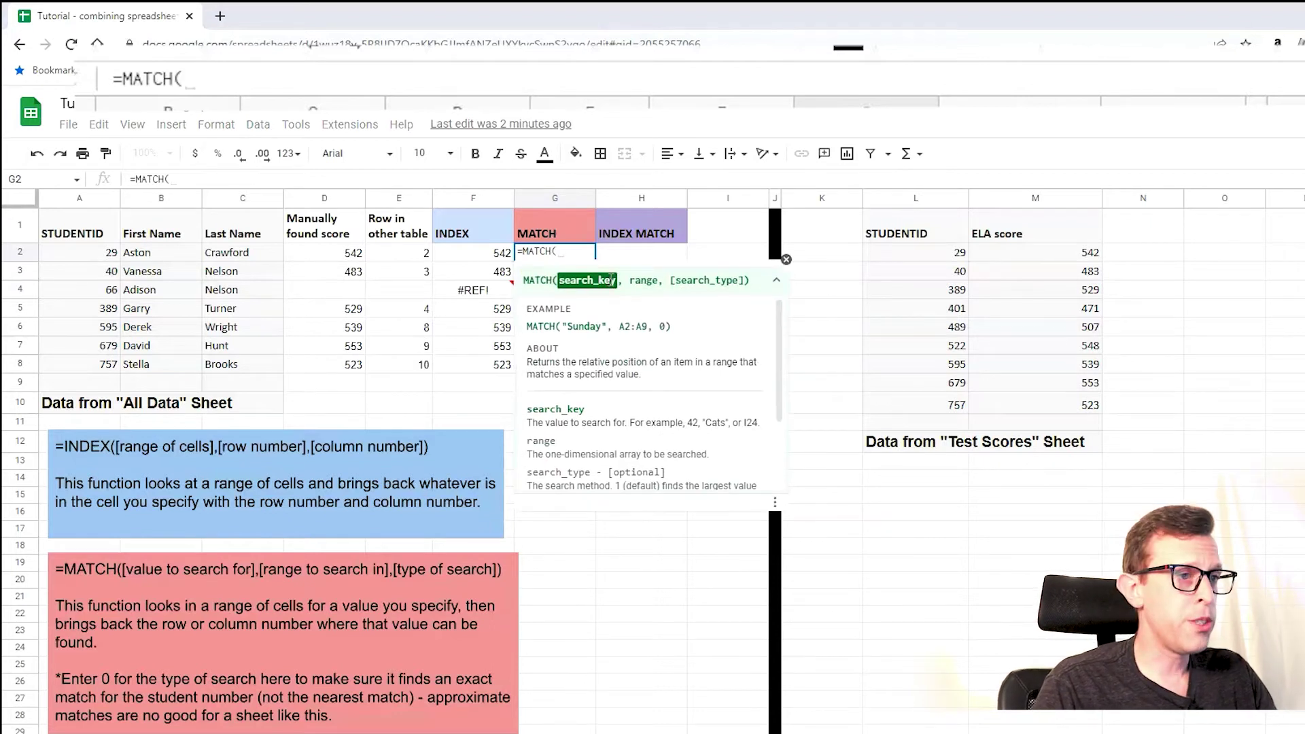
click(99, 256)
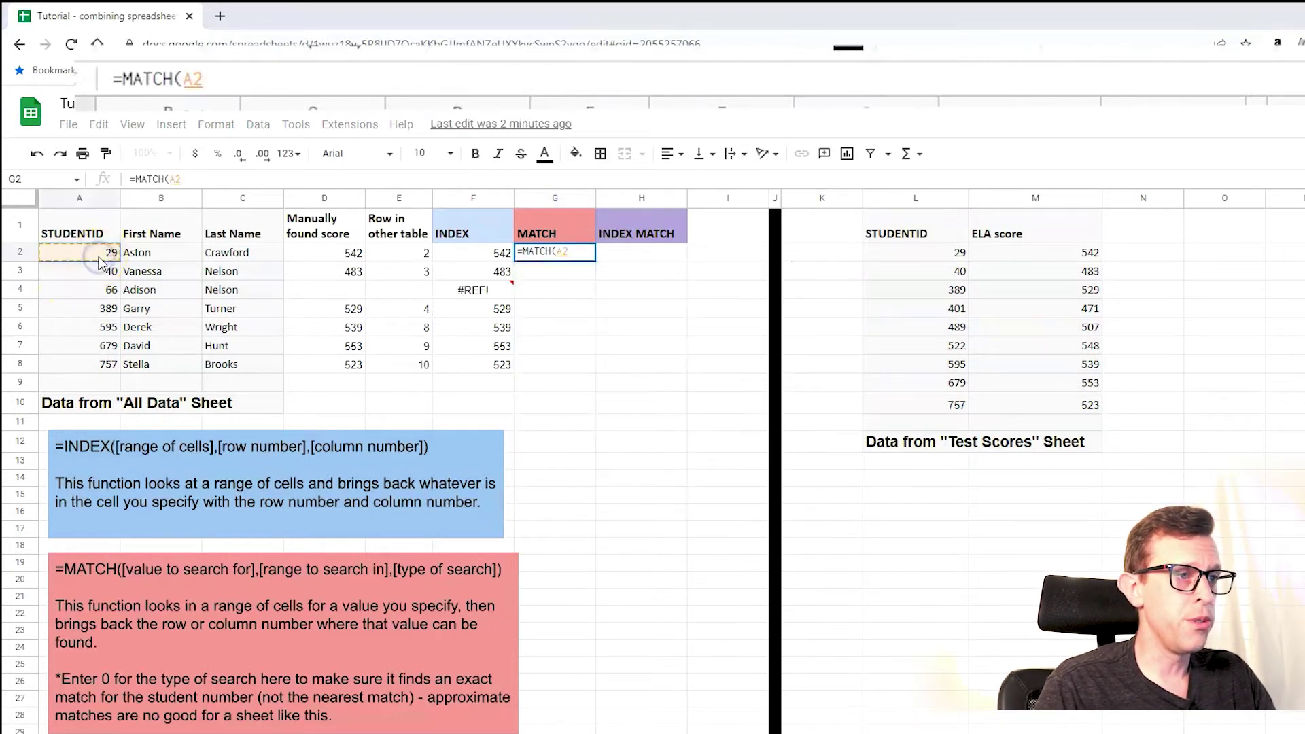
text(,)
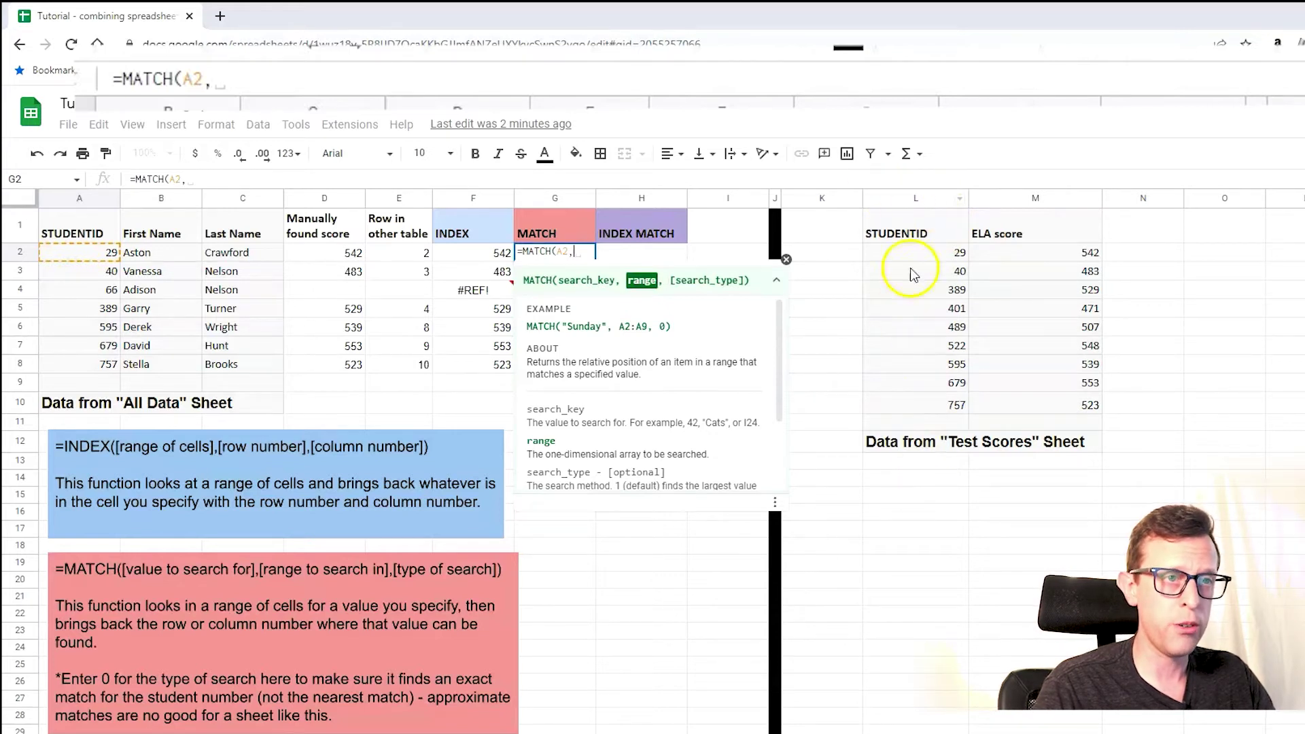
Complete the G2 formula as =MATCH(A2,L:L,0), searching the test scores' STUDENTID column for an exact match
click(915, 198)
text(,)
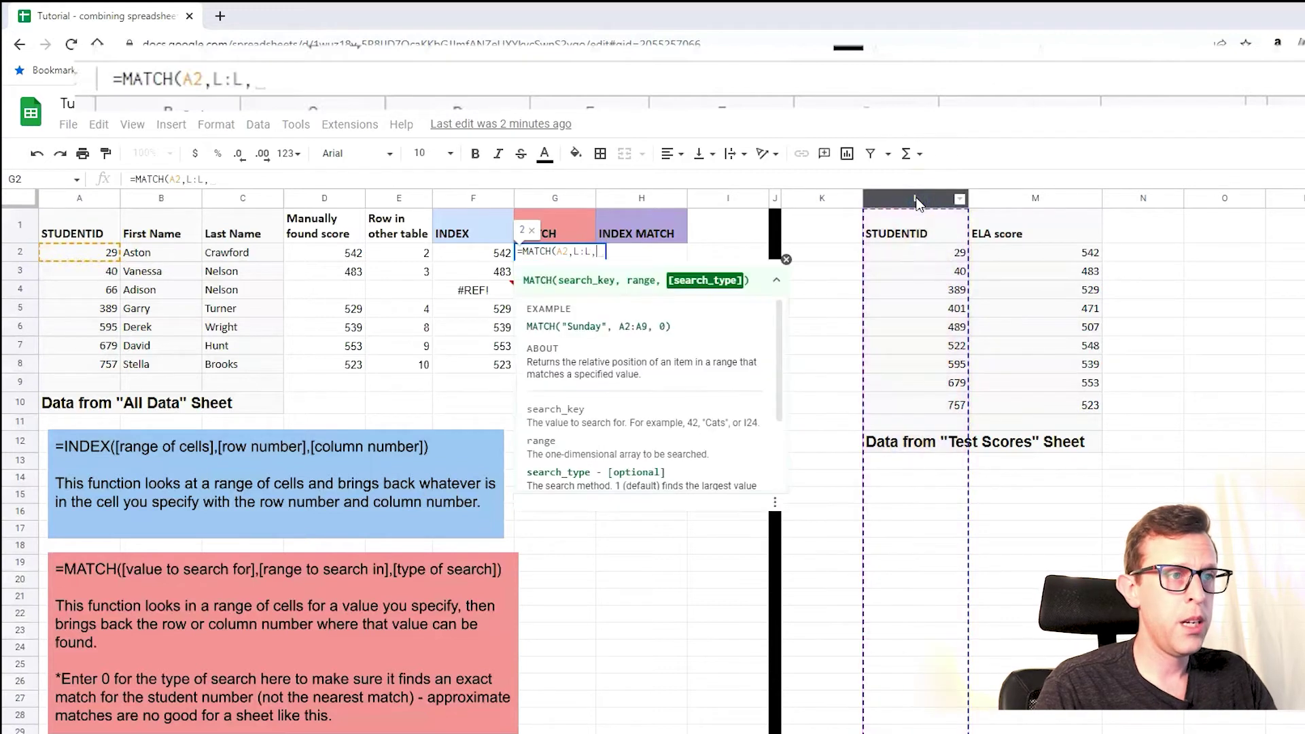
click(695, 292)
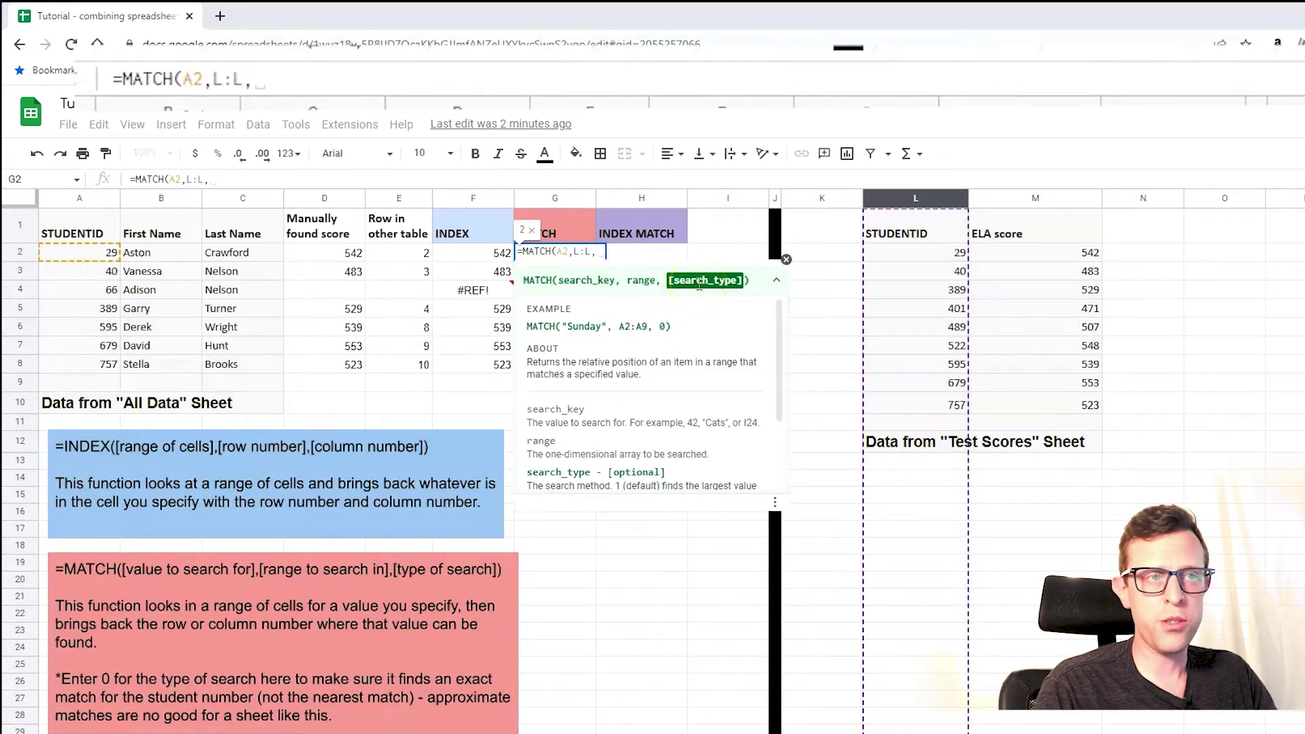
text(0)
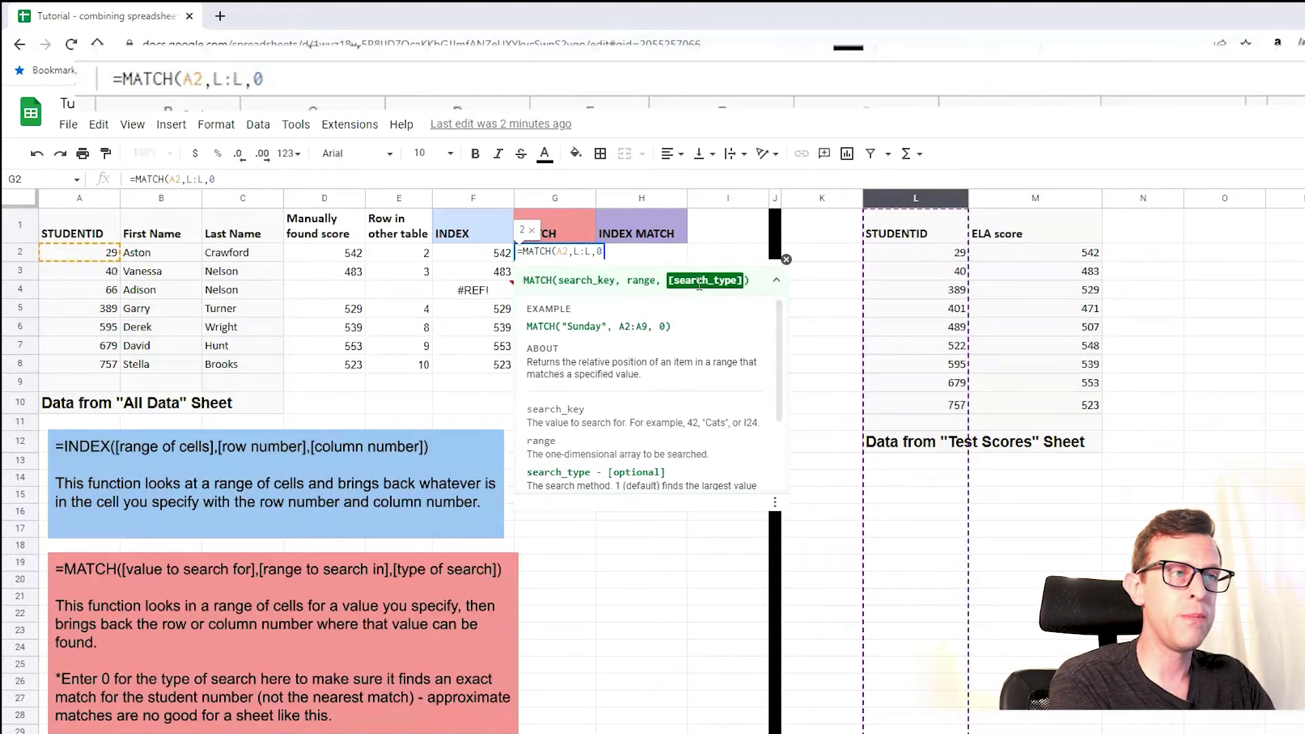
text())
key(Return)
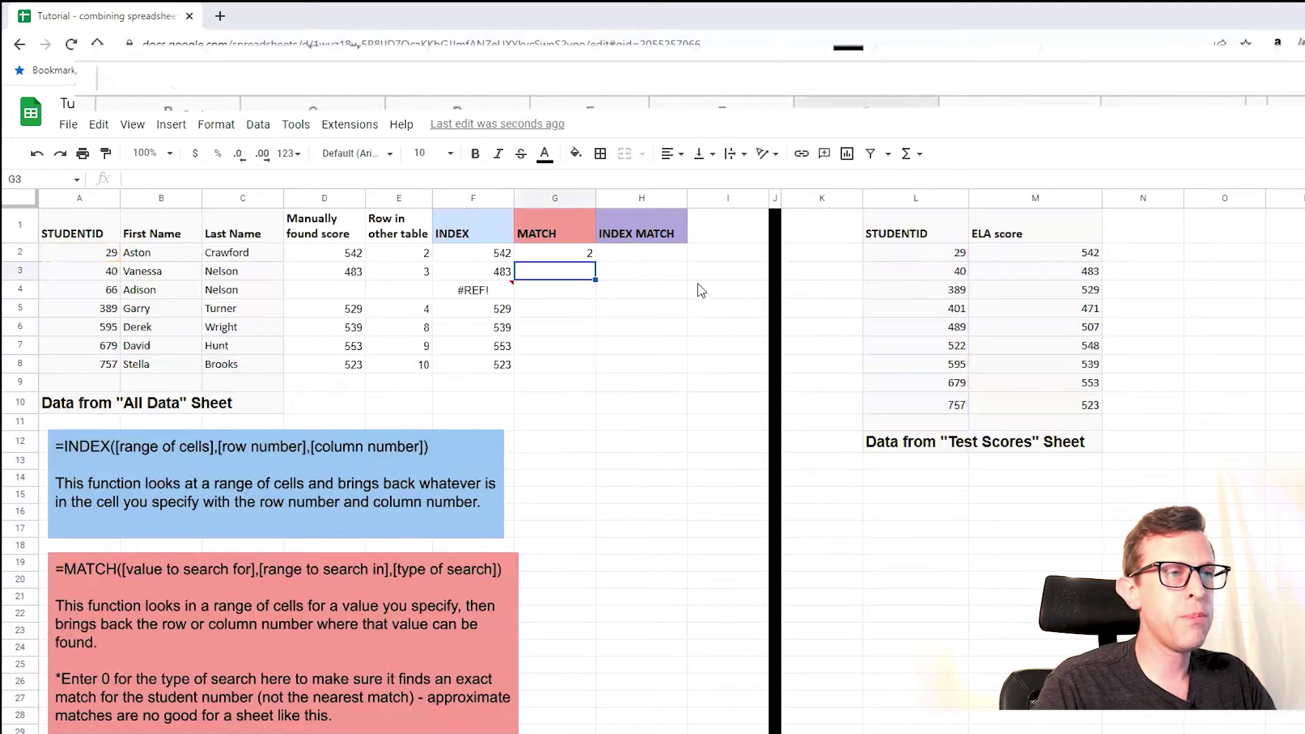
Check the G2 result against the row number in E2 and fill the MATCH formula down through G8
click(574, 252)
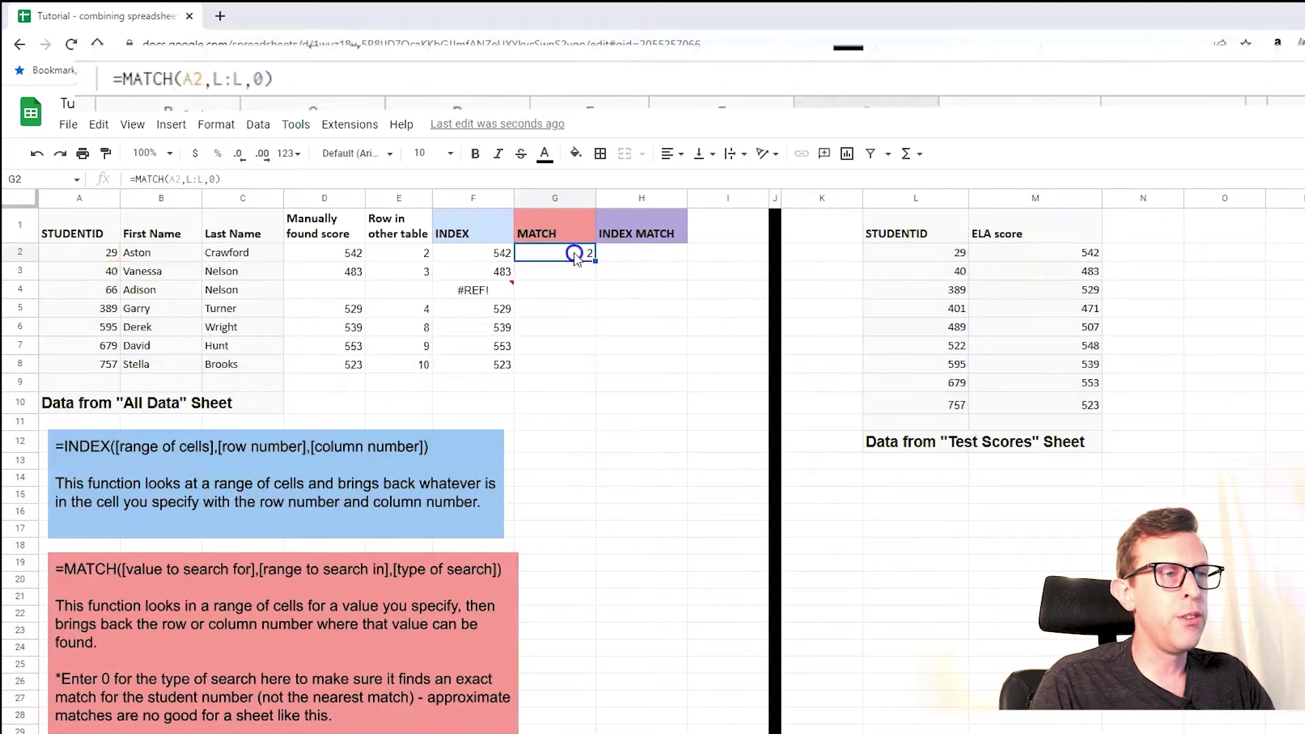
click(409, 255)
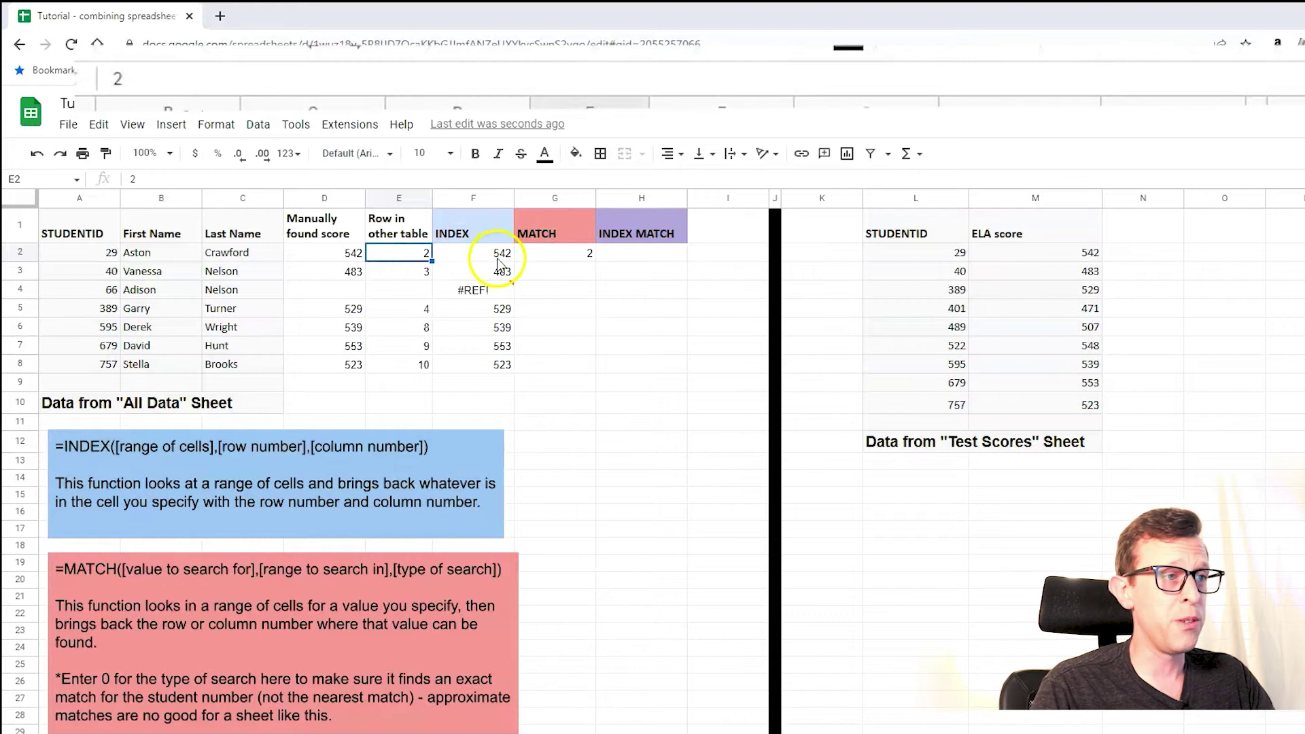
click(583, 257)
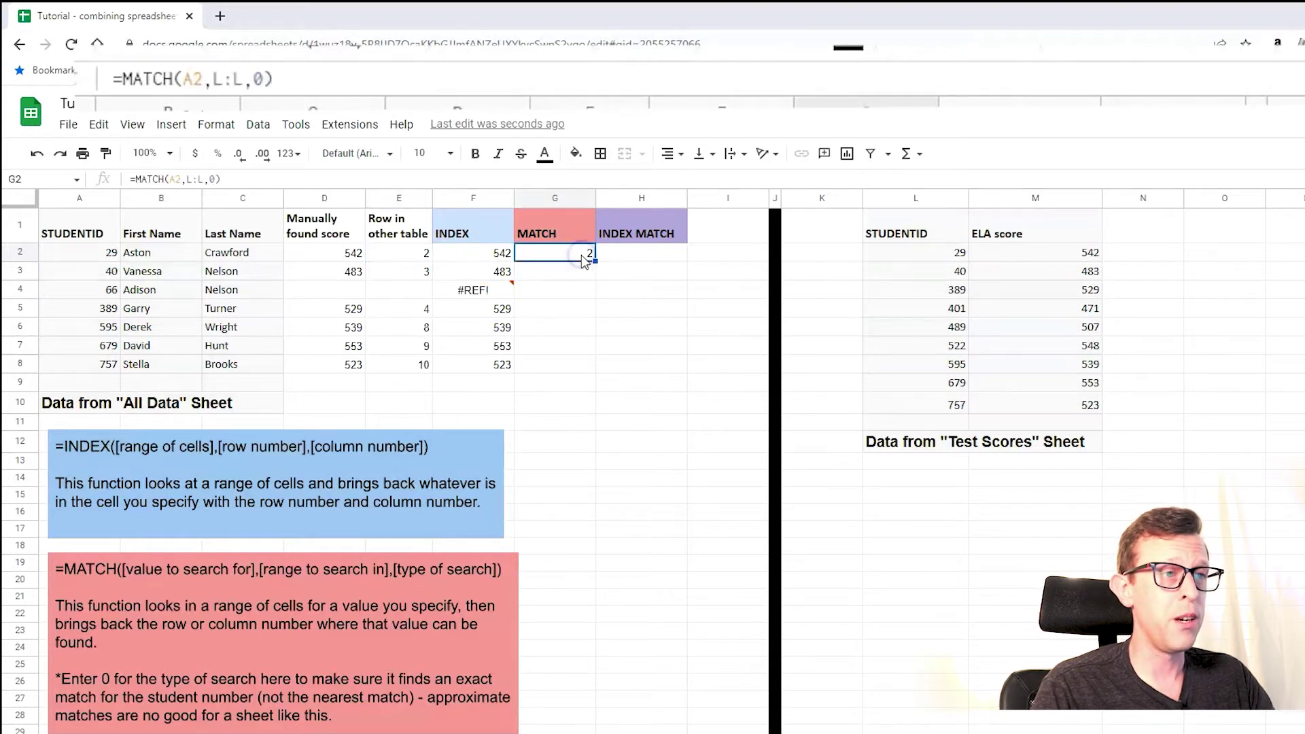
drag(595, 262, 591, 367)
Compare the MATCH results in column G with the row numbers in column E, and inspect row 4's INDEX and MATCH errors
click(564, 266)
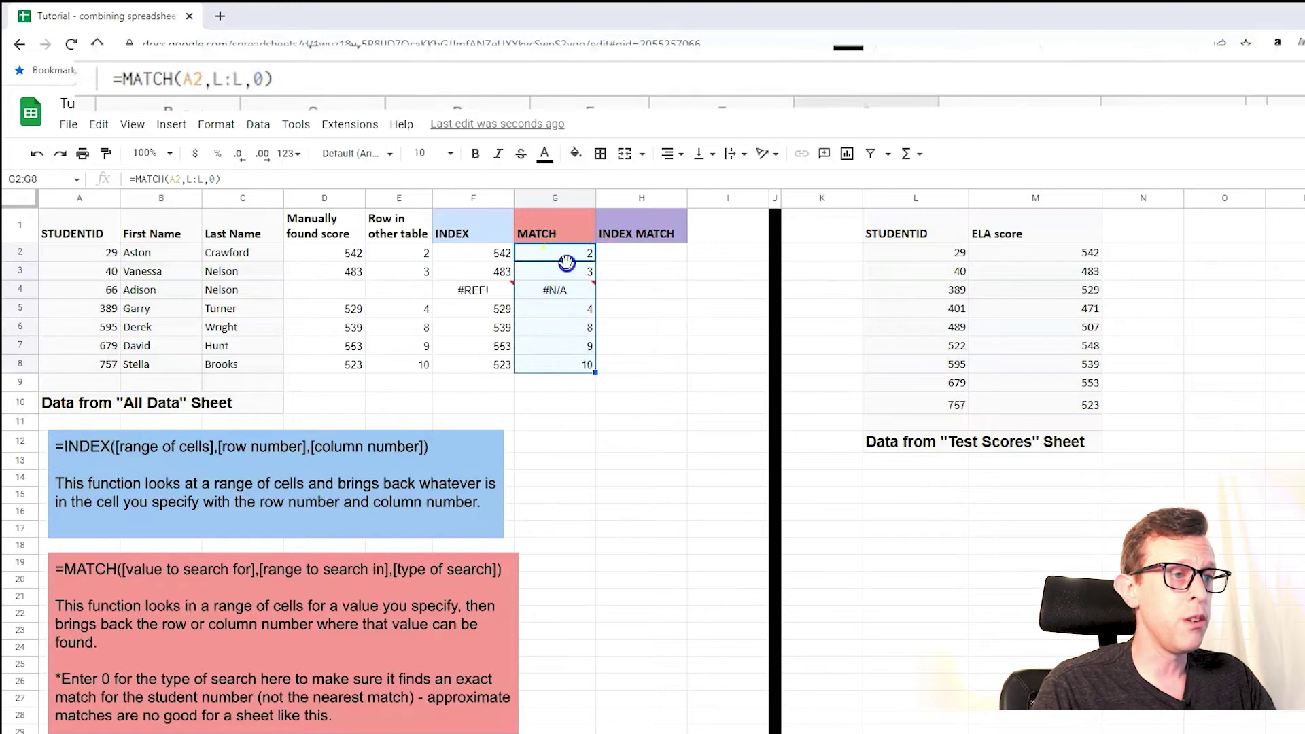
click(555, 308)
click(417, 310)
click(547, 322)
click(425, 328)
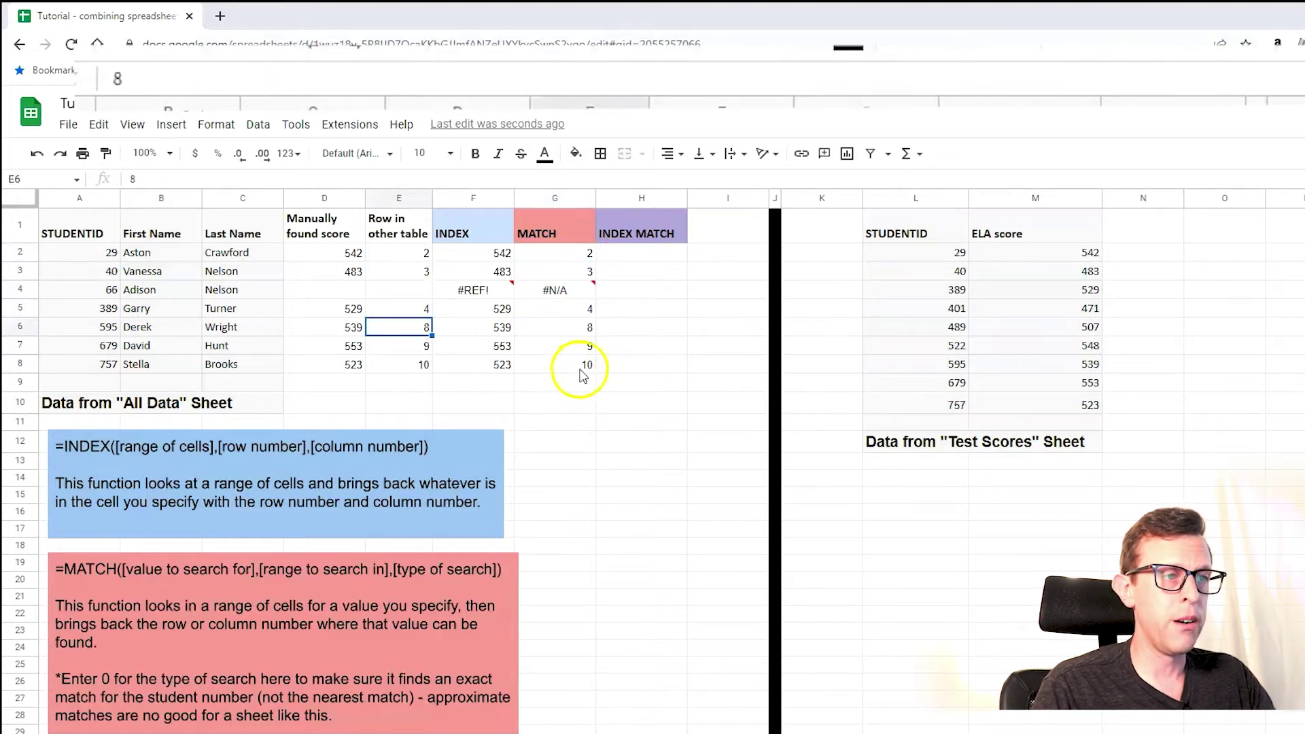
click(572, 291)
click(463, 291)
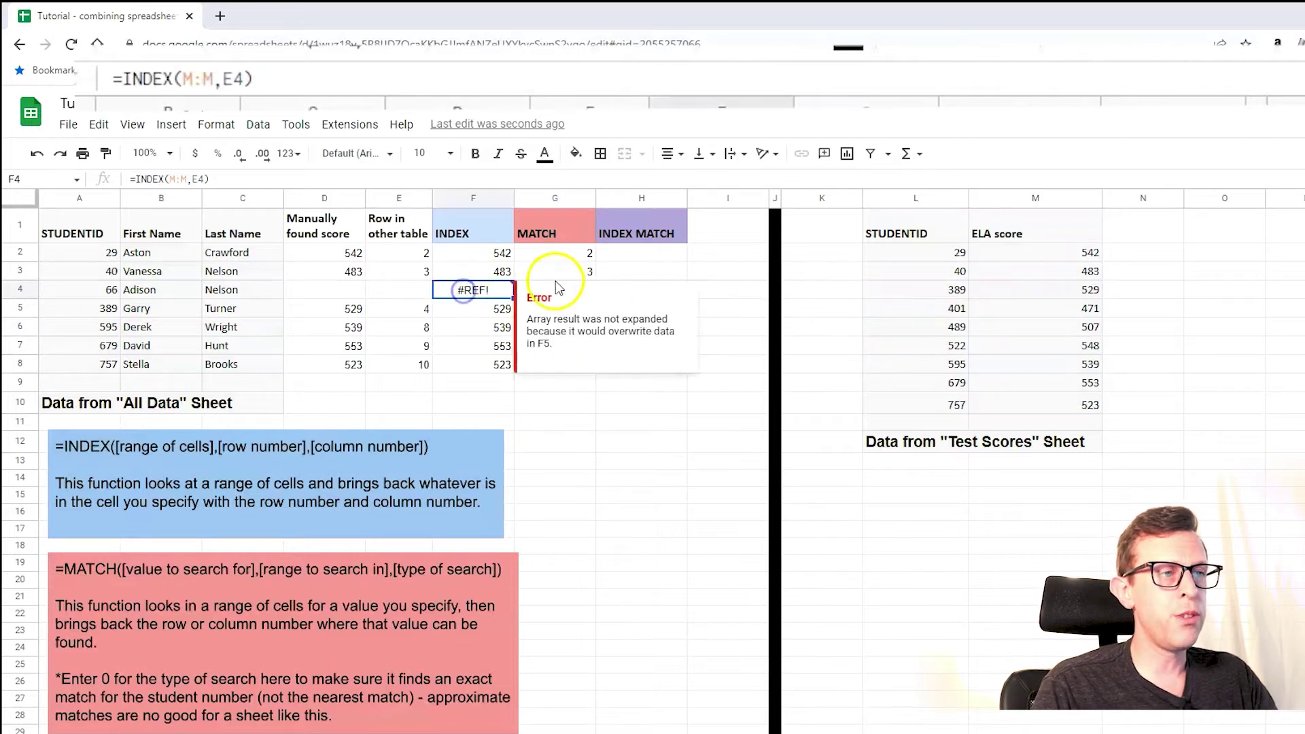
click(91, 289)
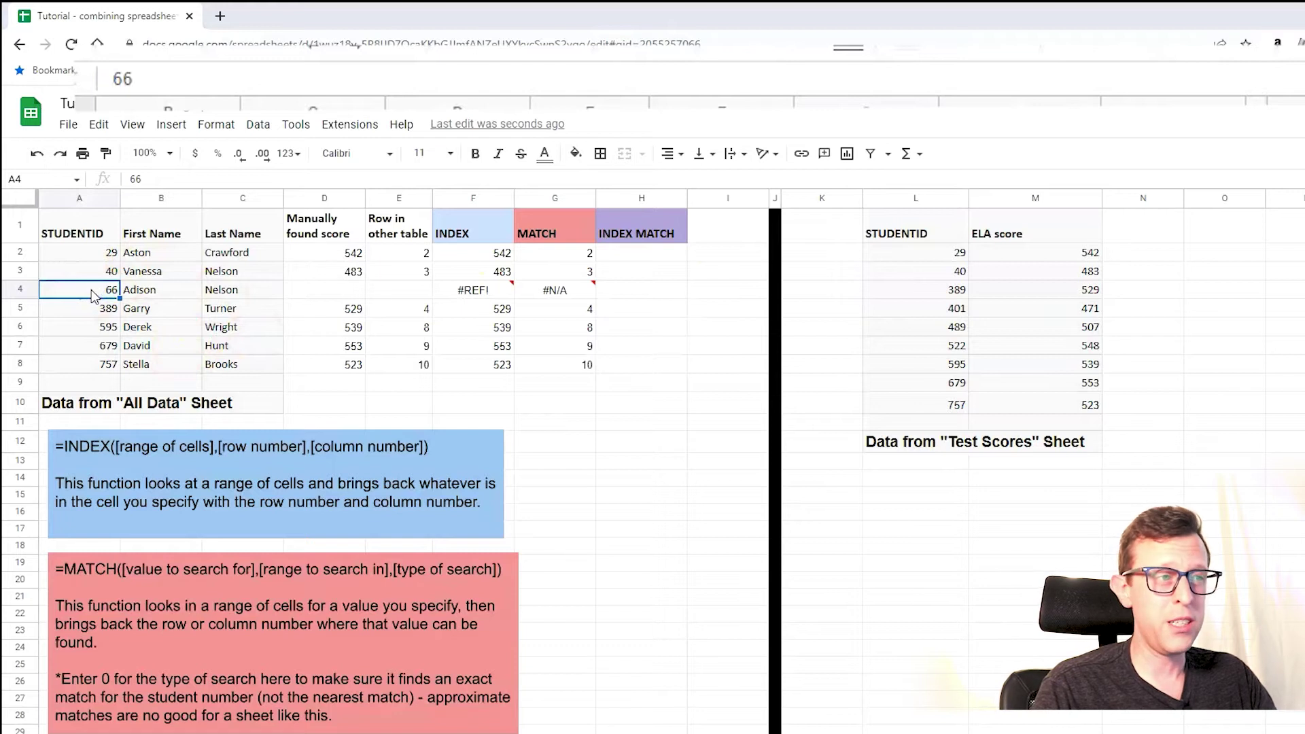
click(943, 198)
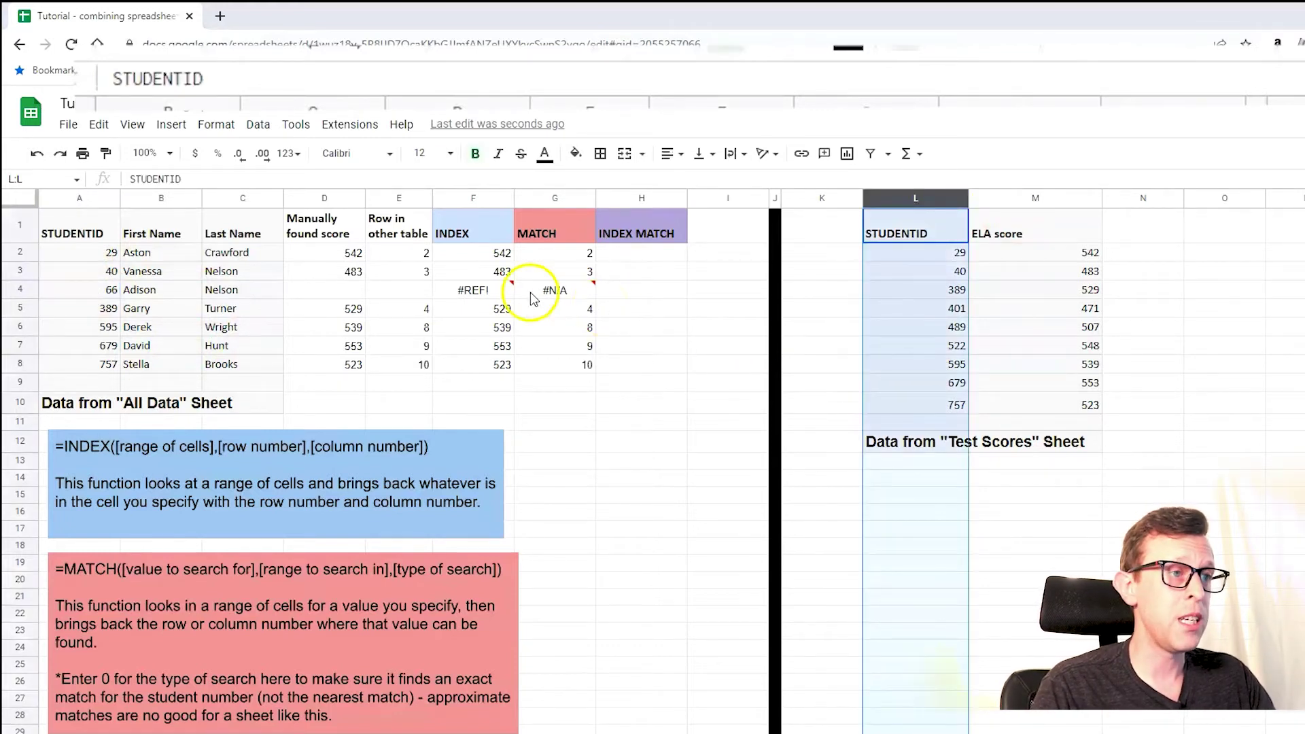
click(496, 290)
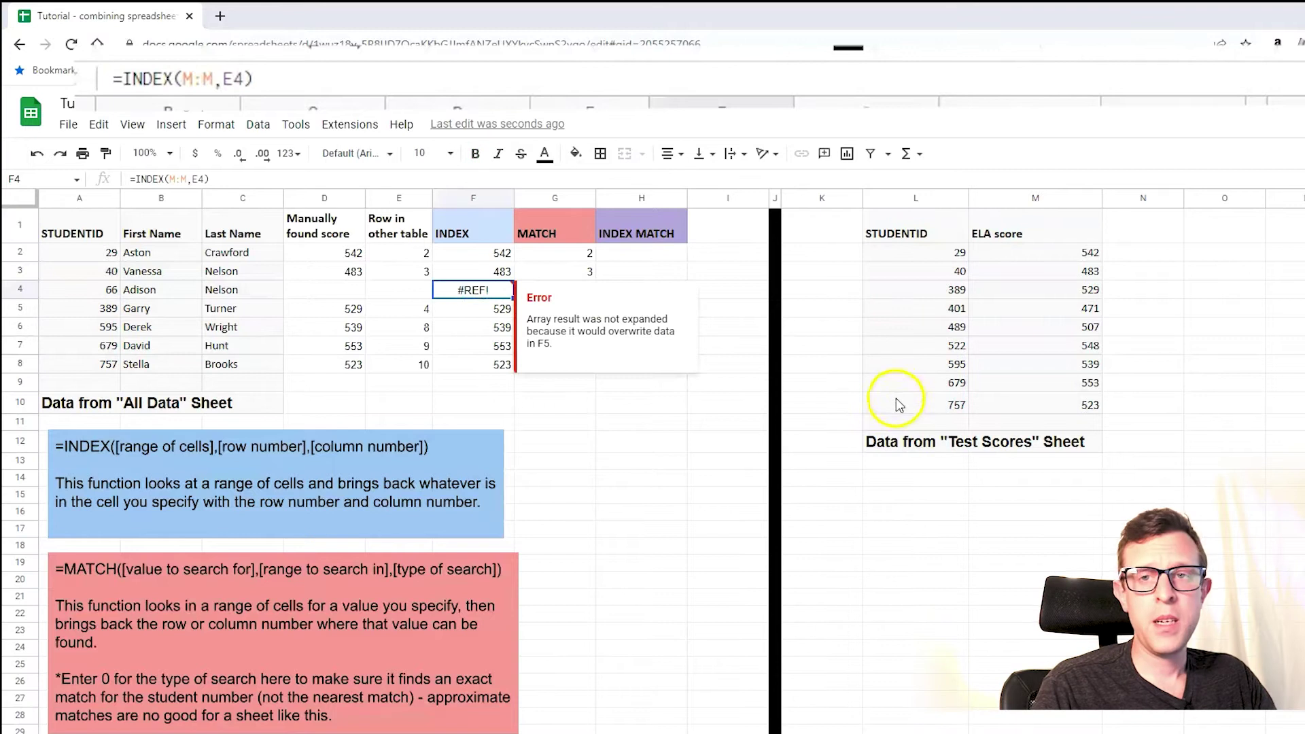
click(407, 294)
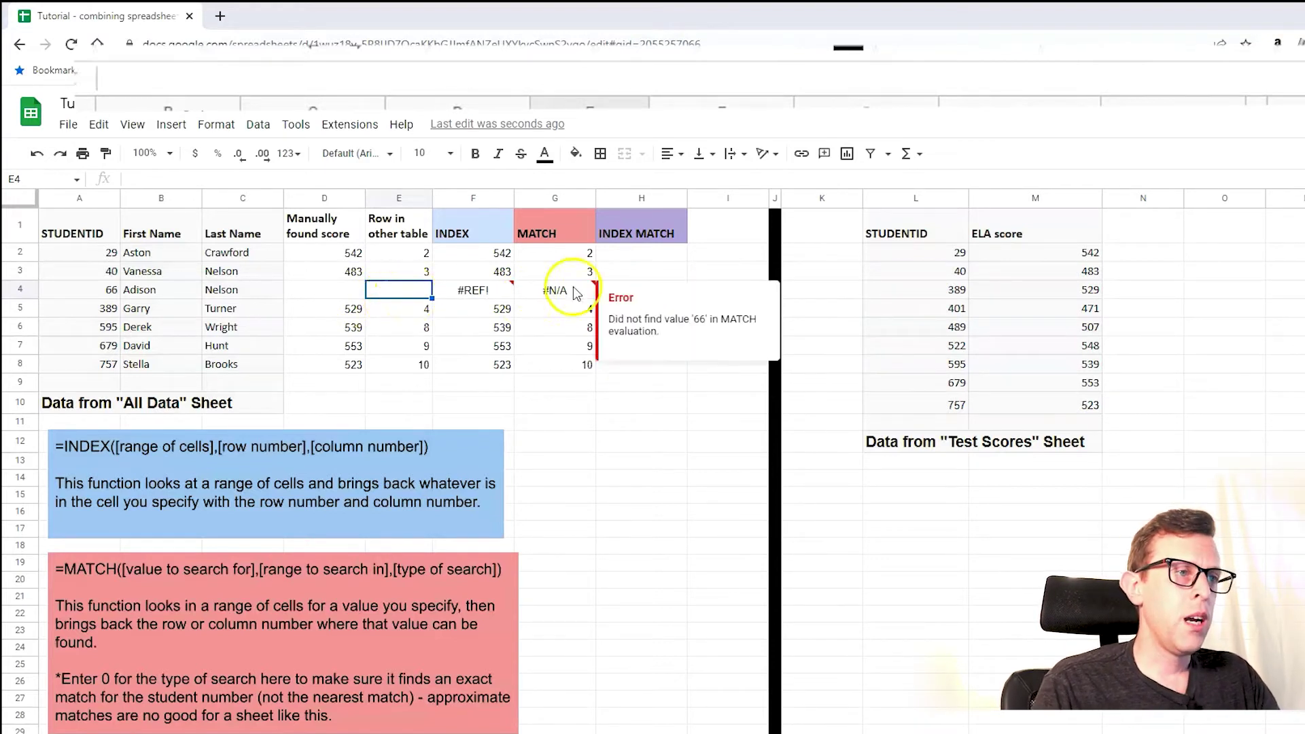
Copy the INDEX formula text from F2 into H2 under INDEX MATCH, keeping its references as =INDEX(M:M,E2)
click(658, 255)
click(492, 258)
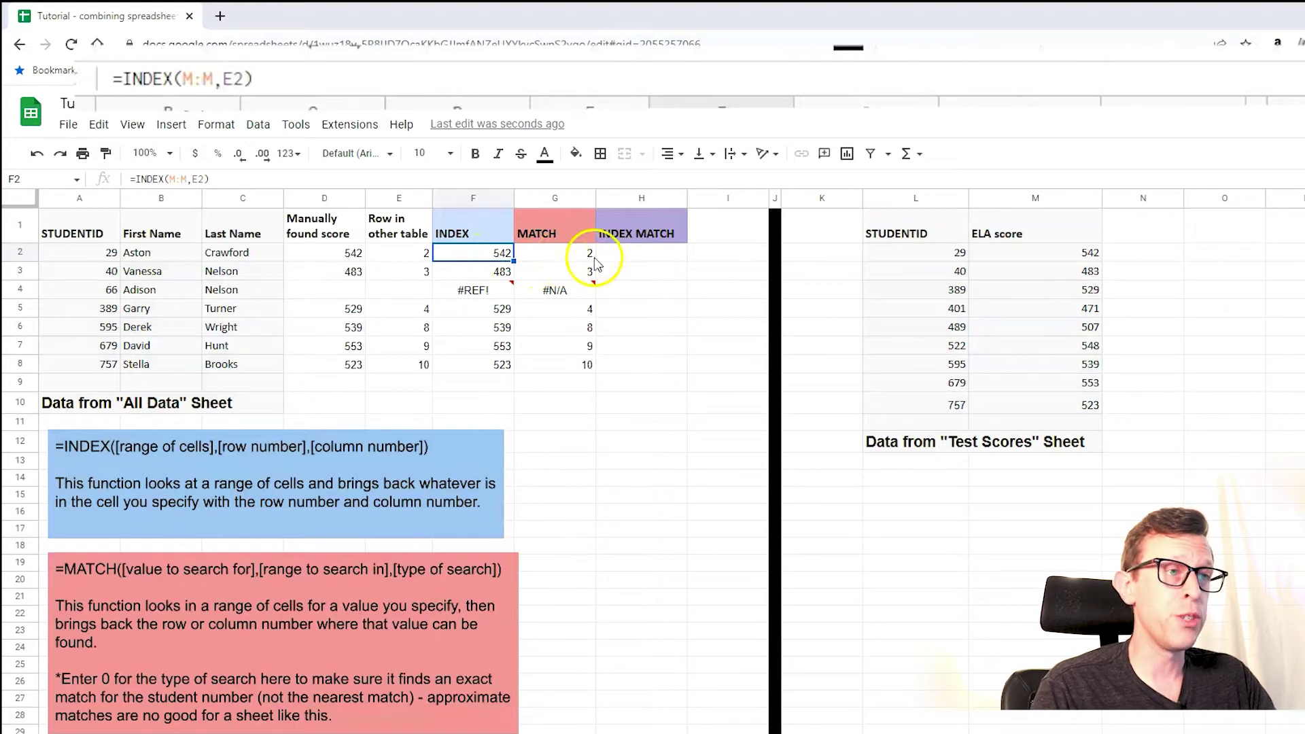
click(628, 257)
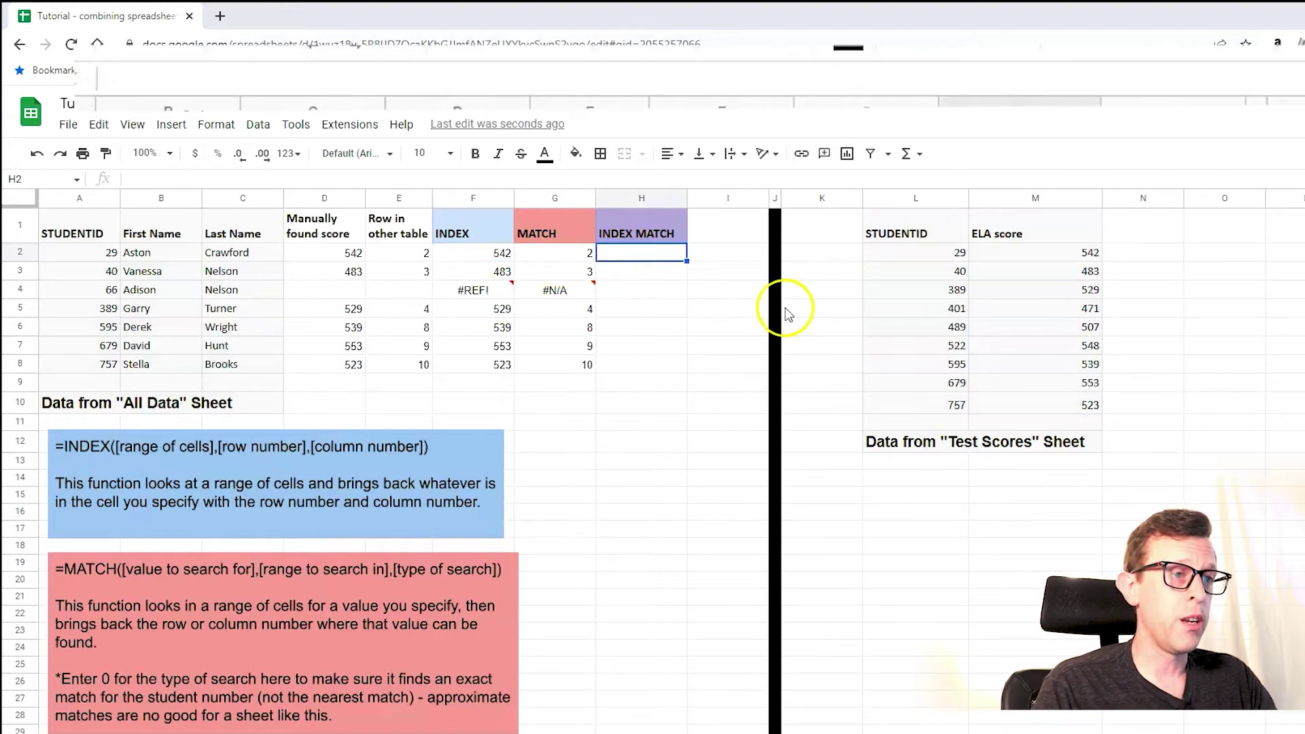
click(488, 255)
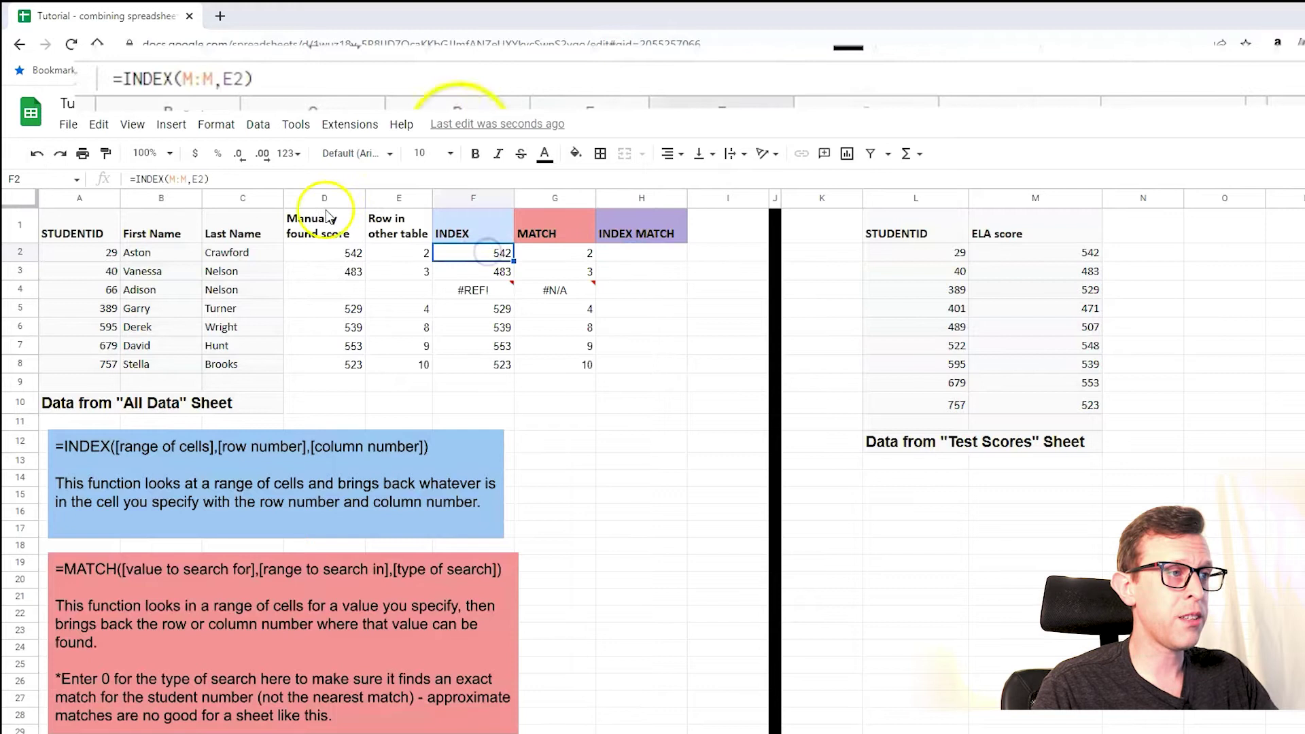
drag(210, 178, 82, 178)
key(ctrl+c)
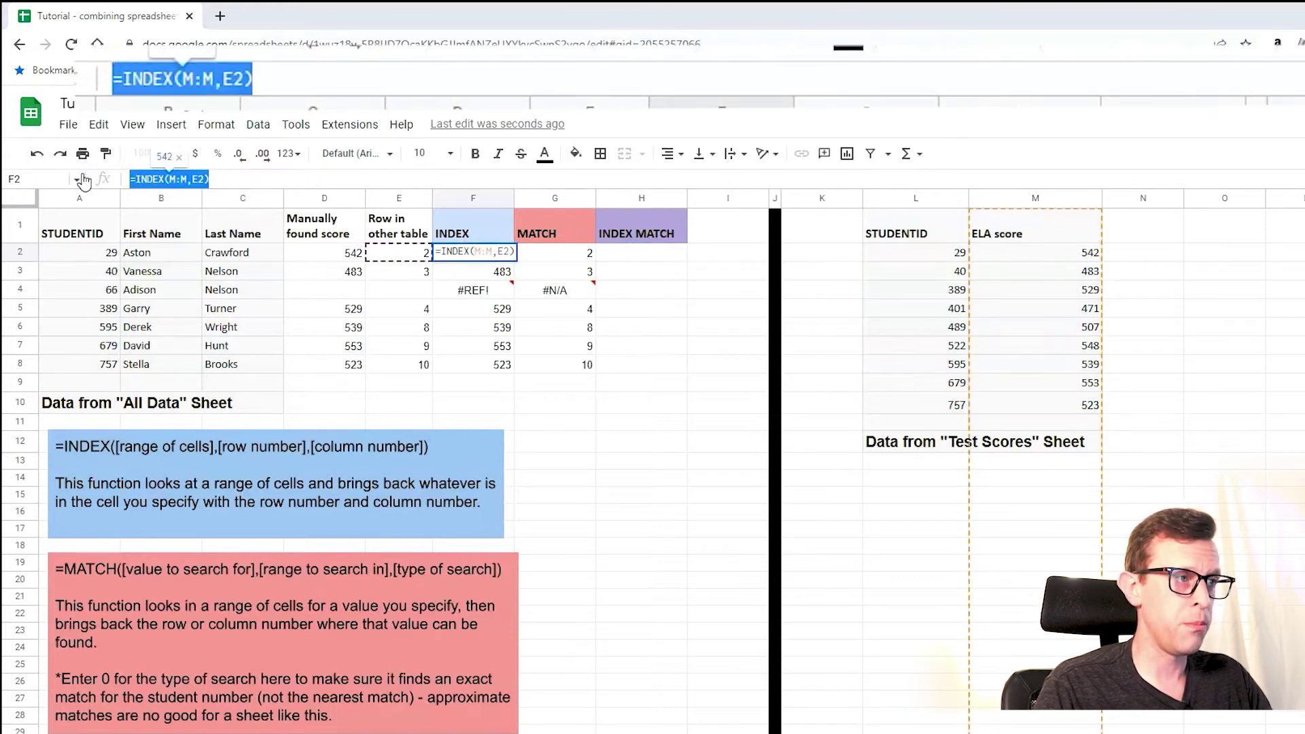
click(639, 252)
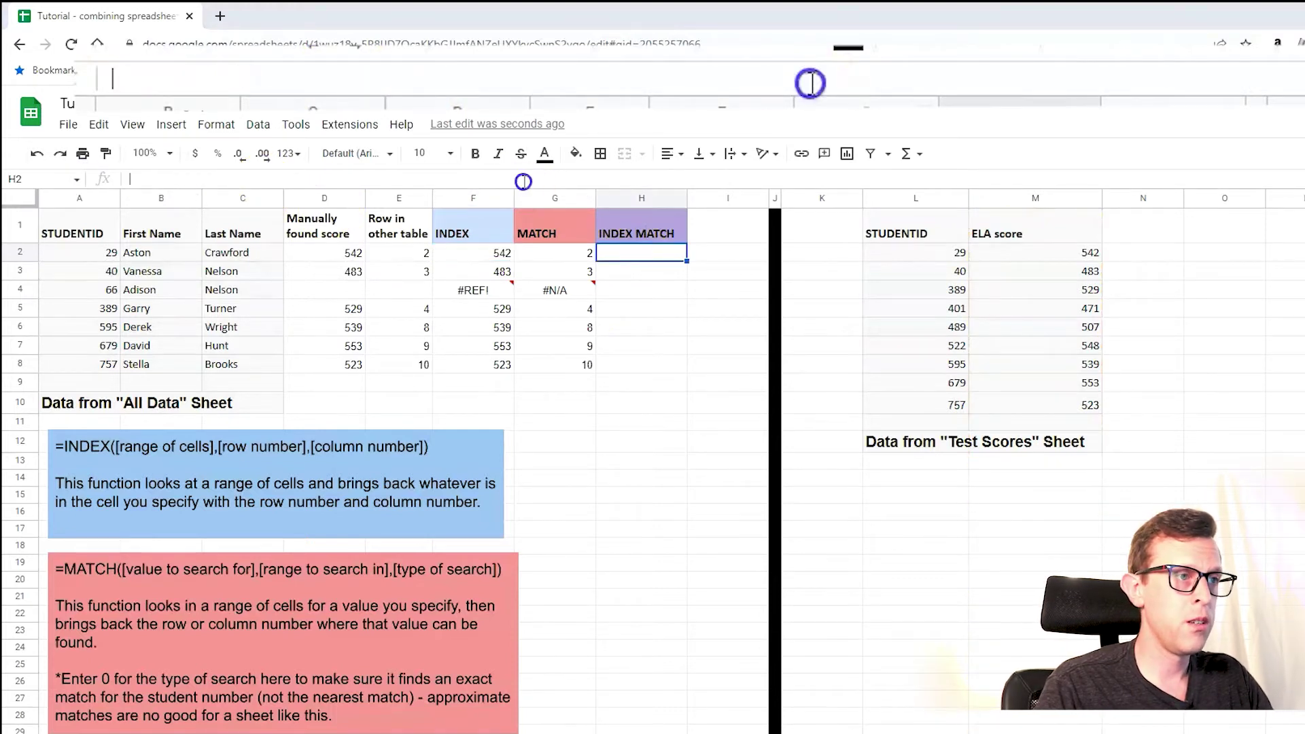
key(ctrl+v)
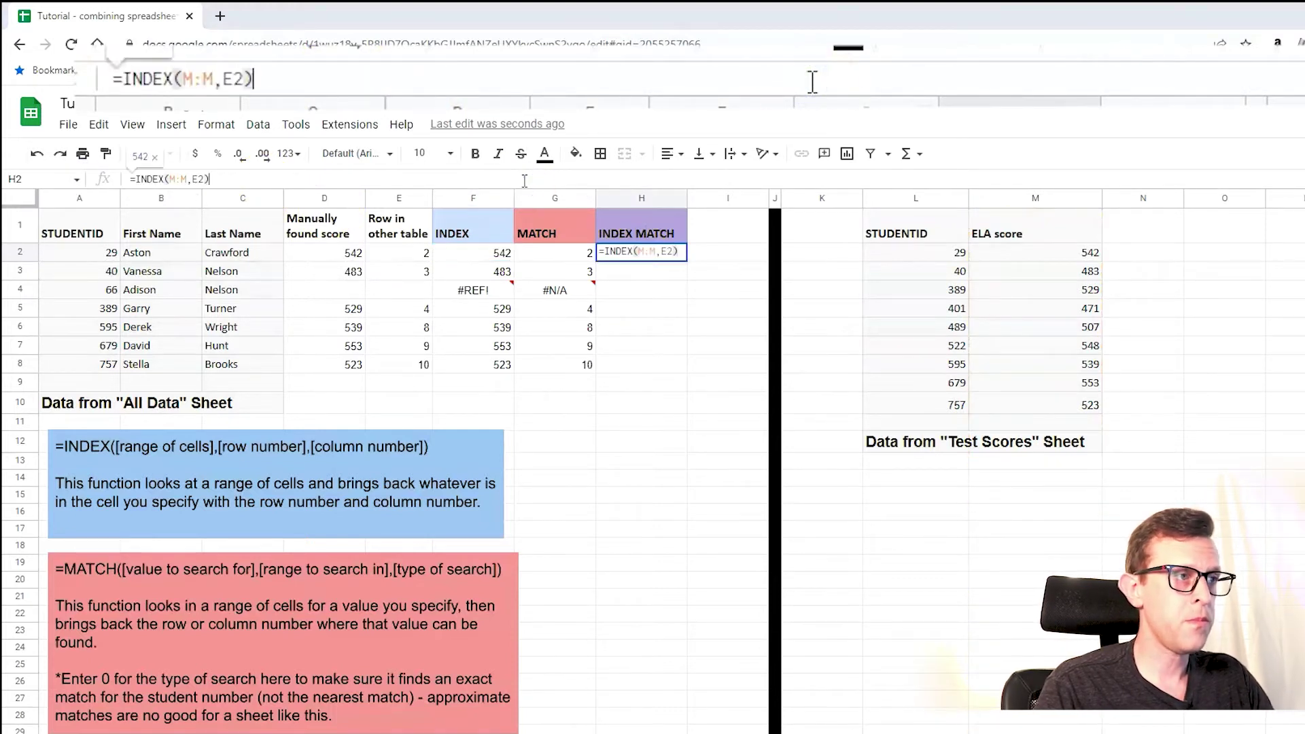
Replace the row reference in the H2 formula with the MATCH result cell, giving =INDEX(M:M,G2)
click(205, 179)
key(BackSpace)
key(BackSpace)
text(G2)
key(Return)
Fill the INDEX formula from H2 down through H8
key(Up)
key(shift+Down)
key(shift+Down)
key(shift+Down)
key(shift+Down)
key(shift+Down)
key(shift+Down)
key(ctrl+d)
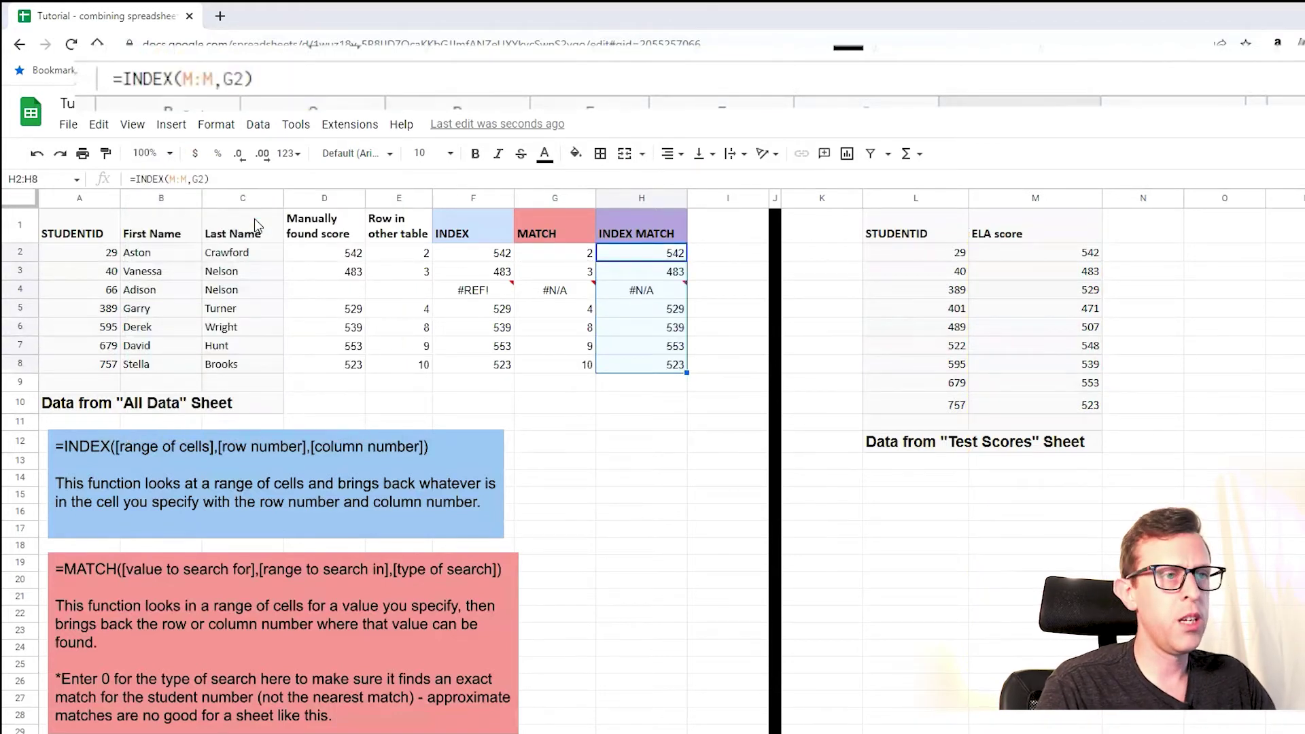
Compare the INDEX MATCH scores in column H with the manually found scores in column D, and review the MATCH formula in G2
click(657, 252)
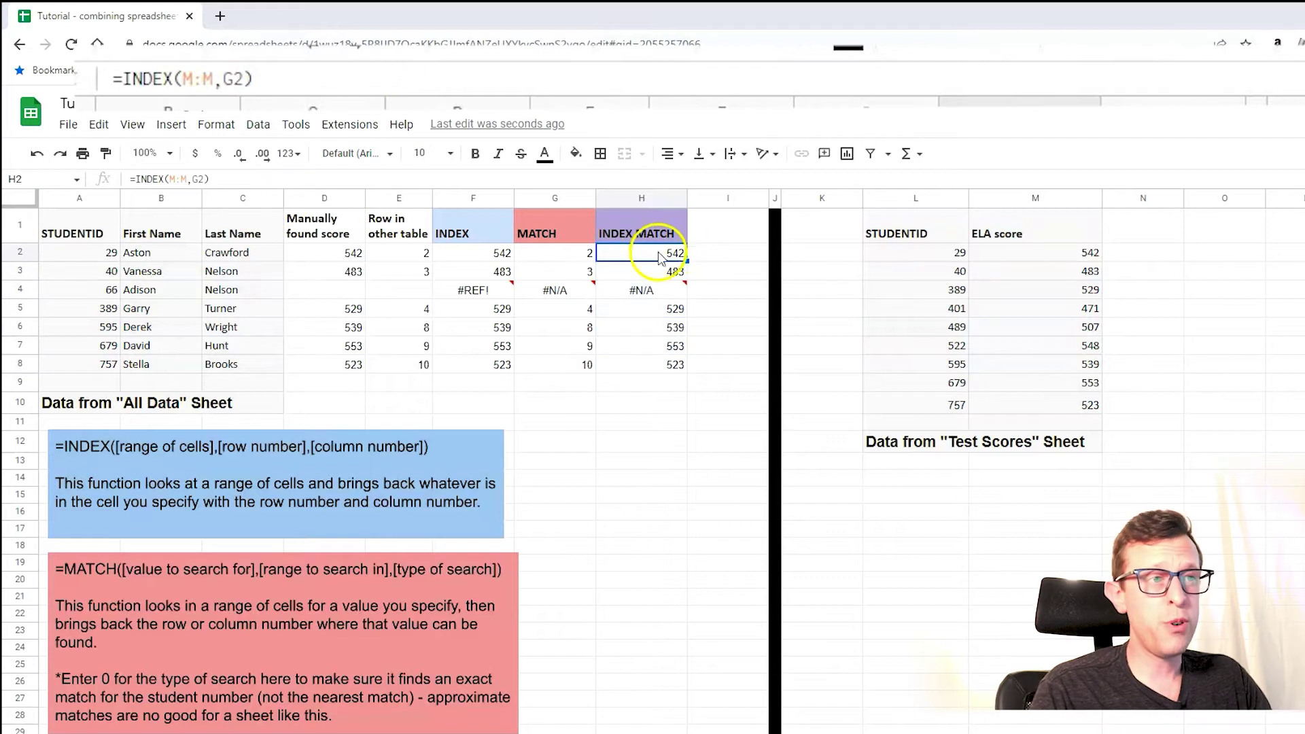
click(325, 253)
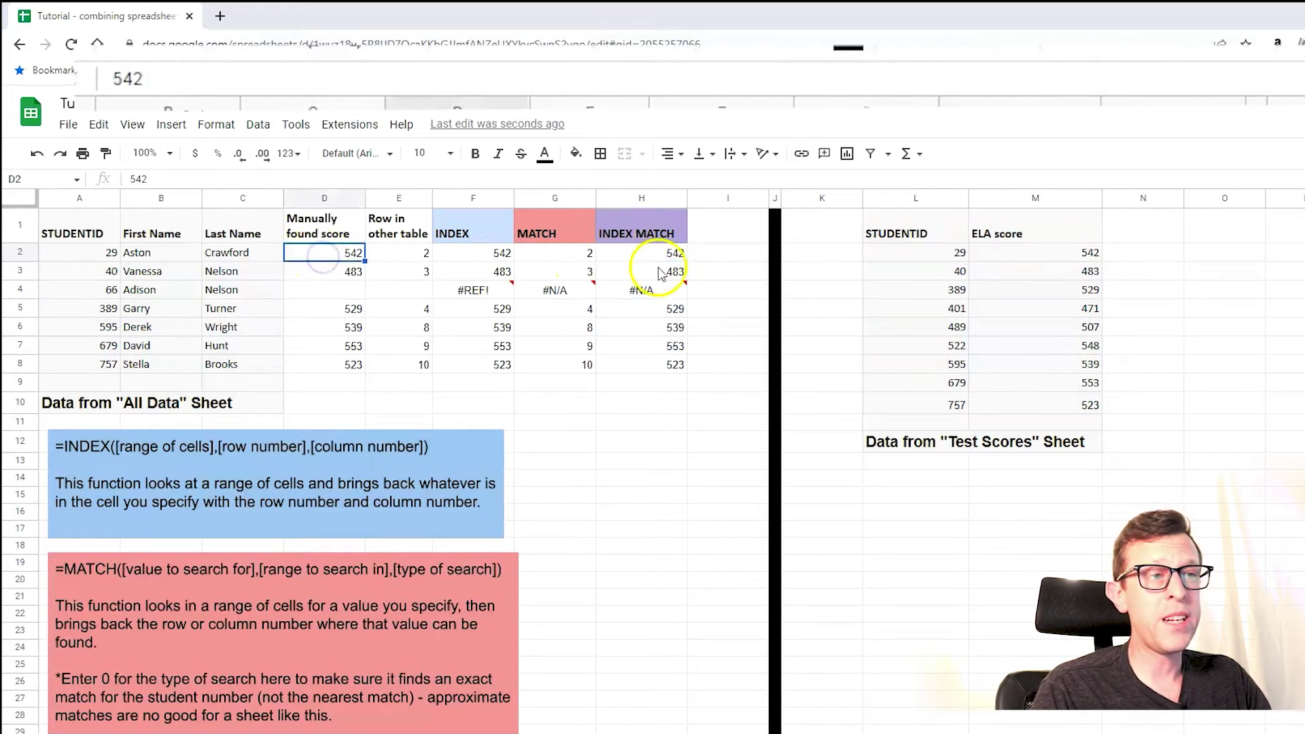
click(659, 270)
click(347, 269)
click(650, 311)
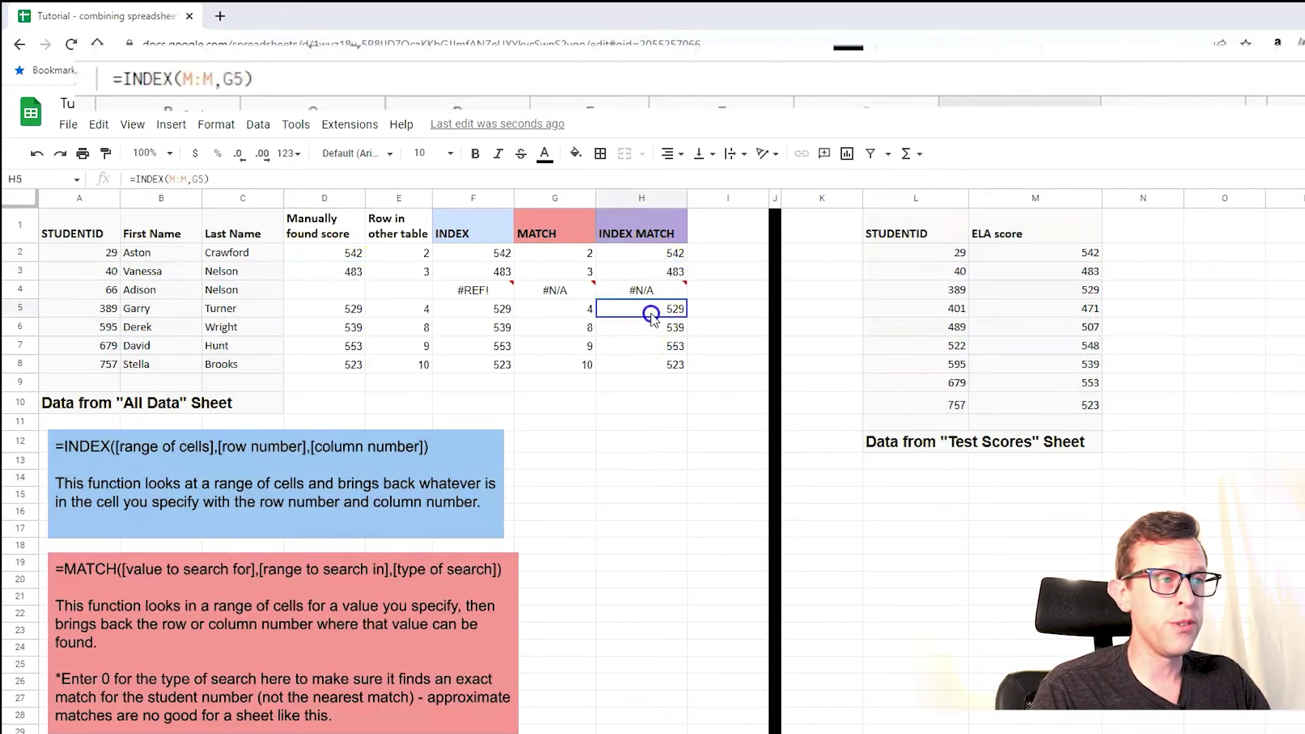
click(364, 311)
click(659, 327)
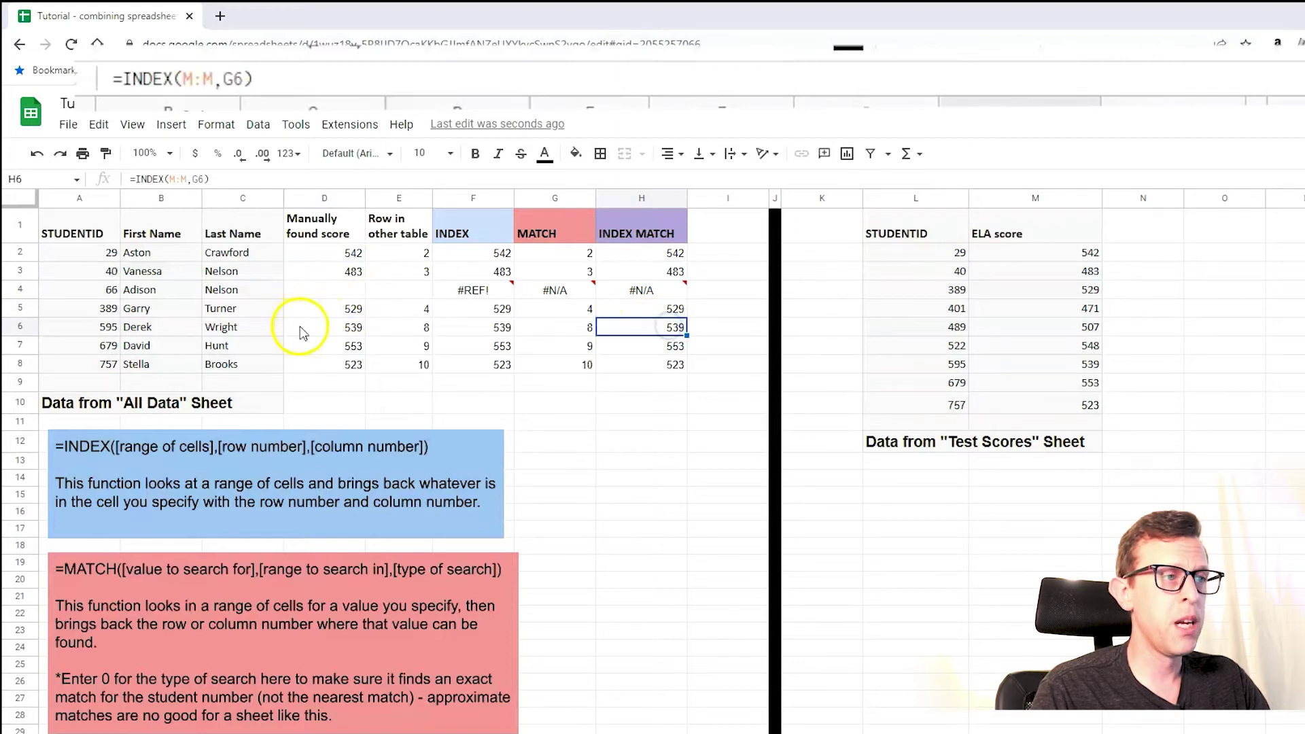
click(325, 327)
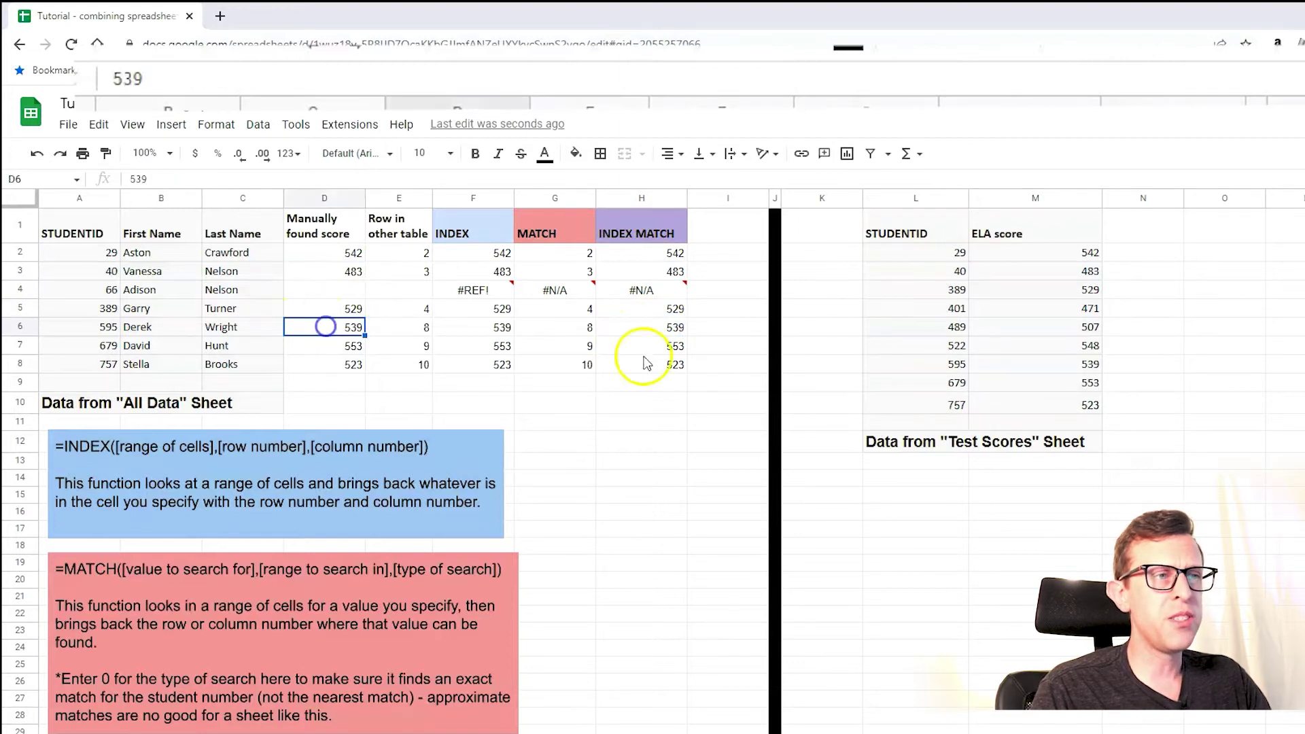
click(546, 253)
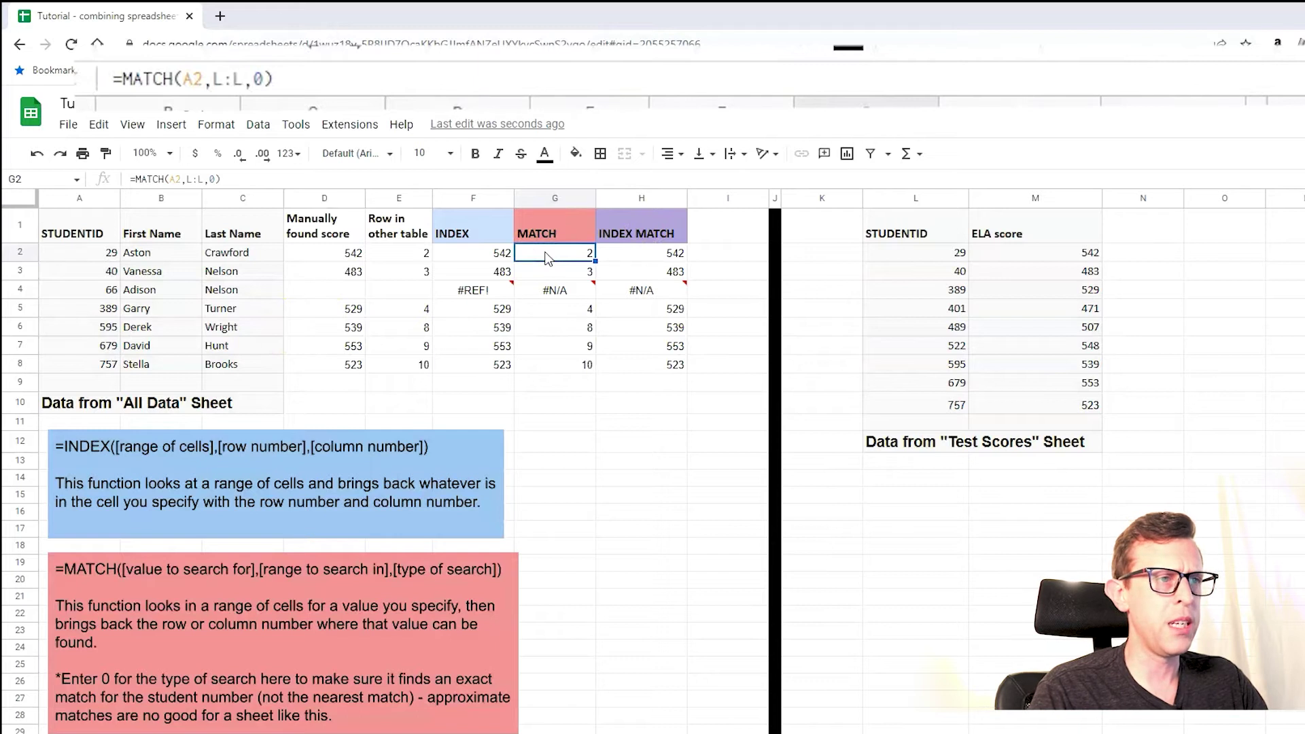
click(638, 256)
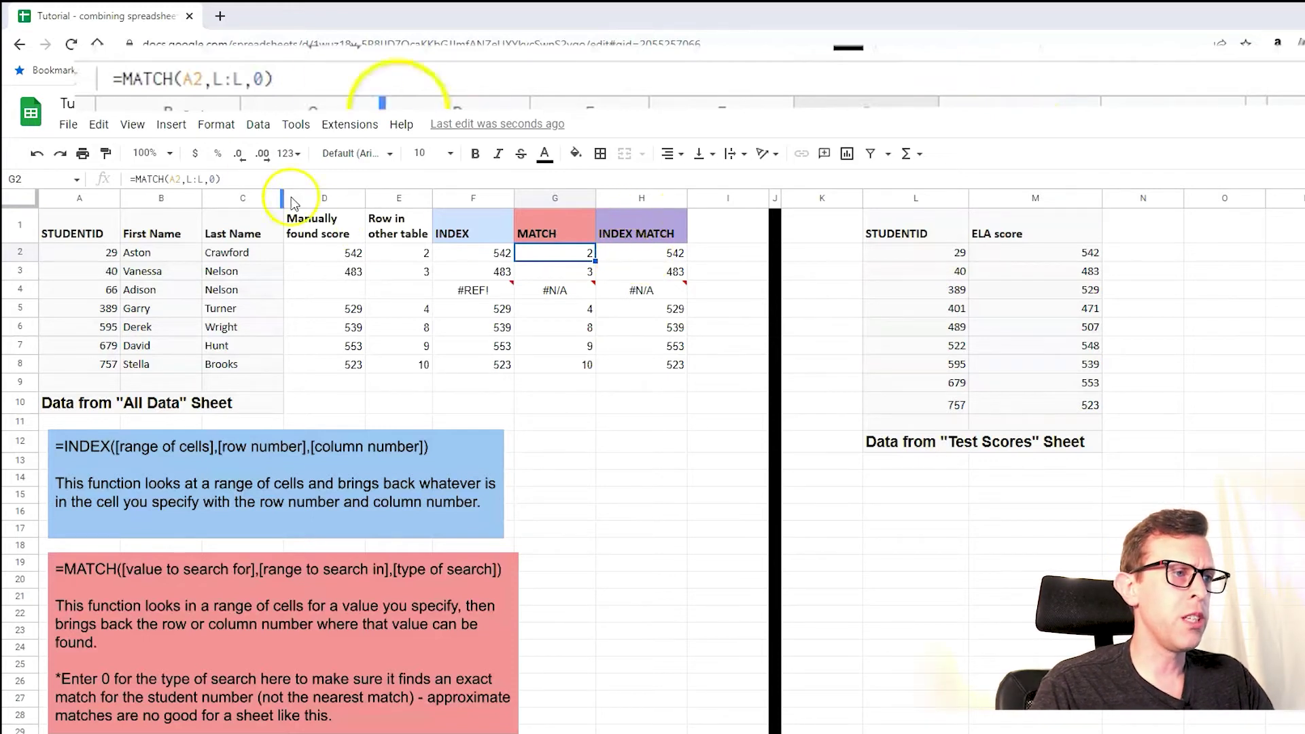
Replace the G2 reference in the H2 formula with the MATCH formula copied from G2, giving =INDEX(M:M,MATCH(A2,L:L,0))
drag(220, 178, 134, 178)
key(ctrl+c)
key(Escape)
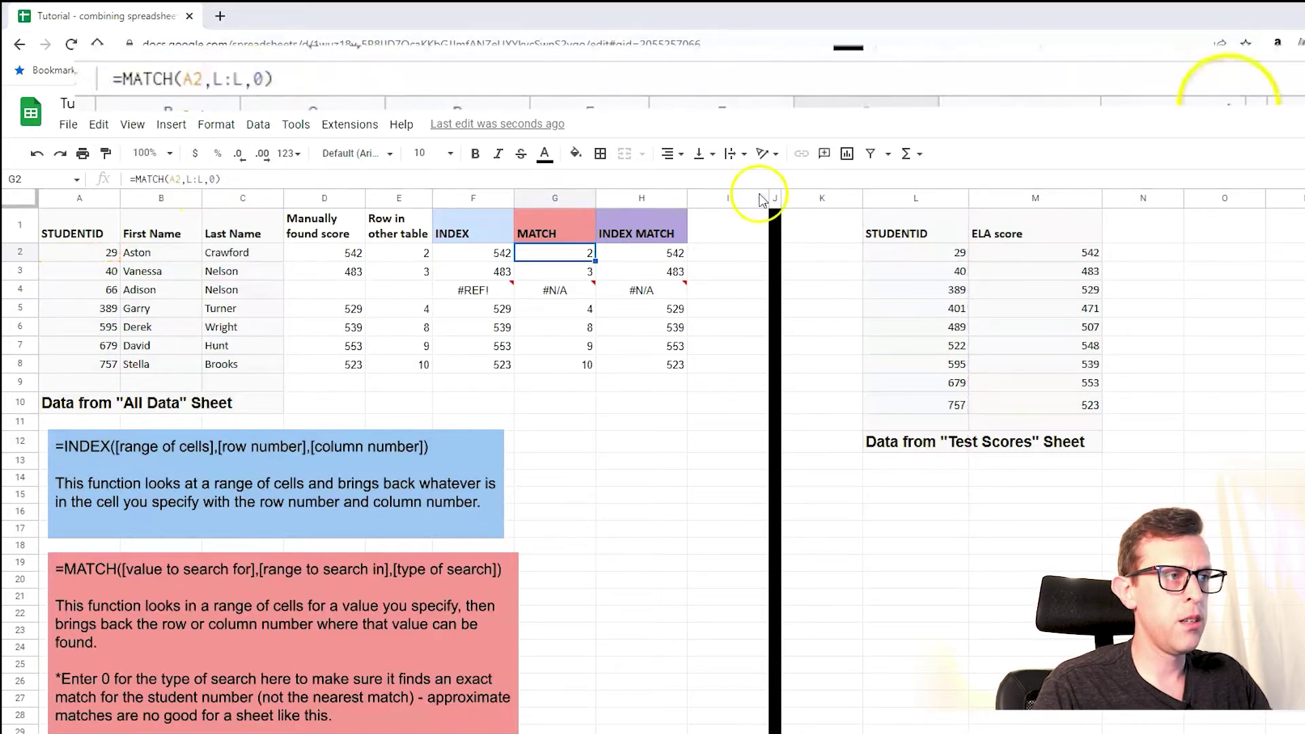
click(672, 252)
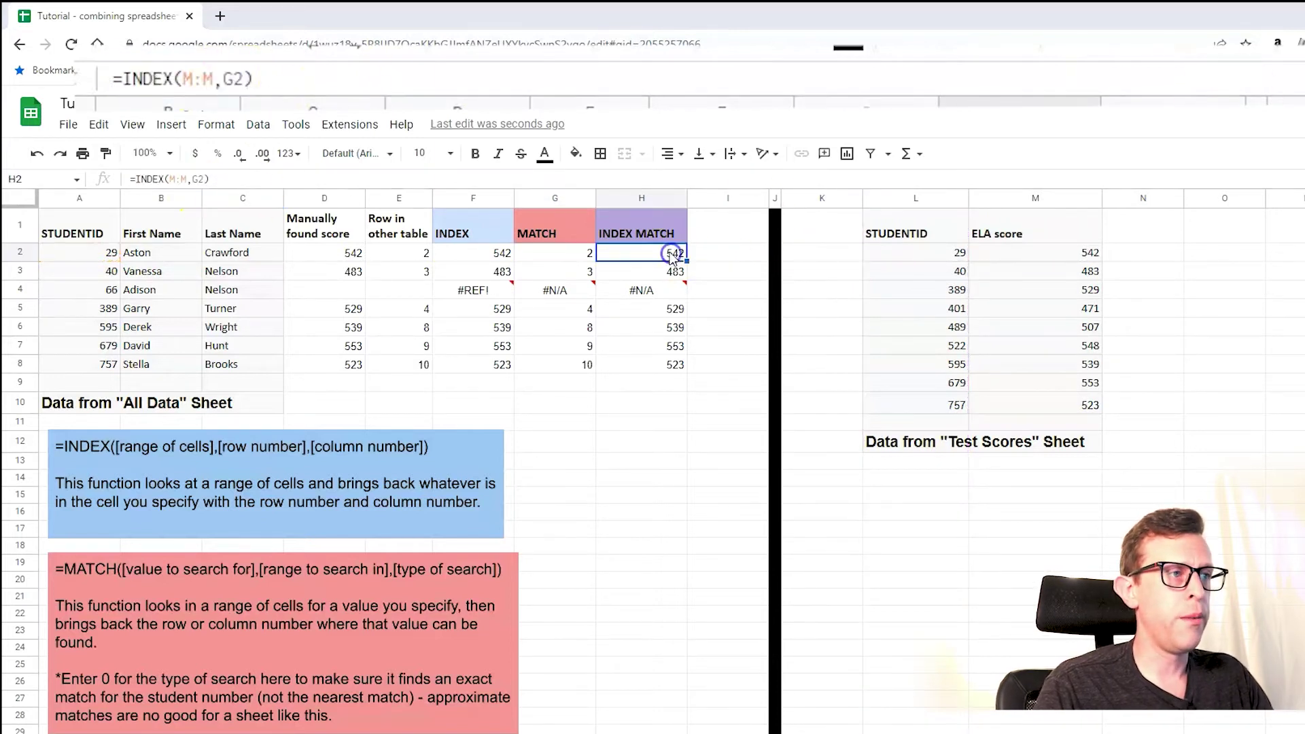
click(202, 180)
drag(203, 179, 192, 179)
click(554, 252)
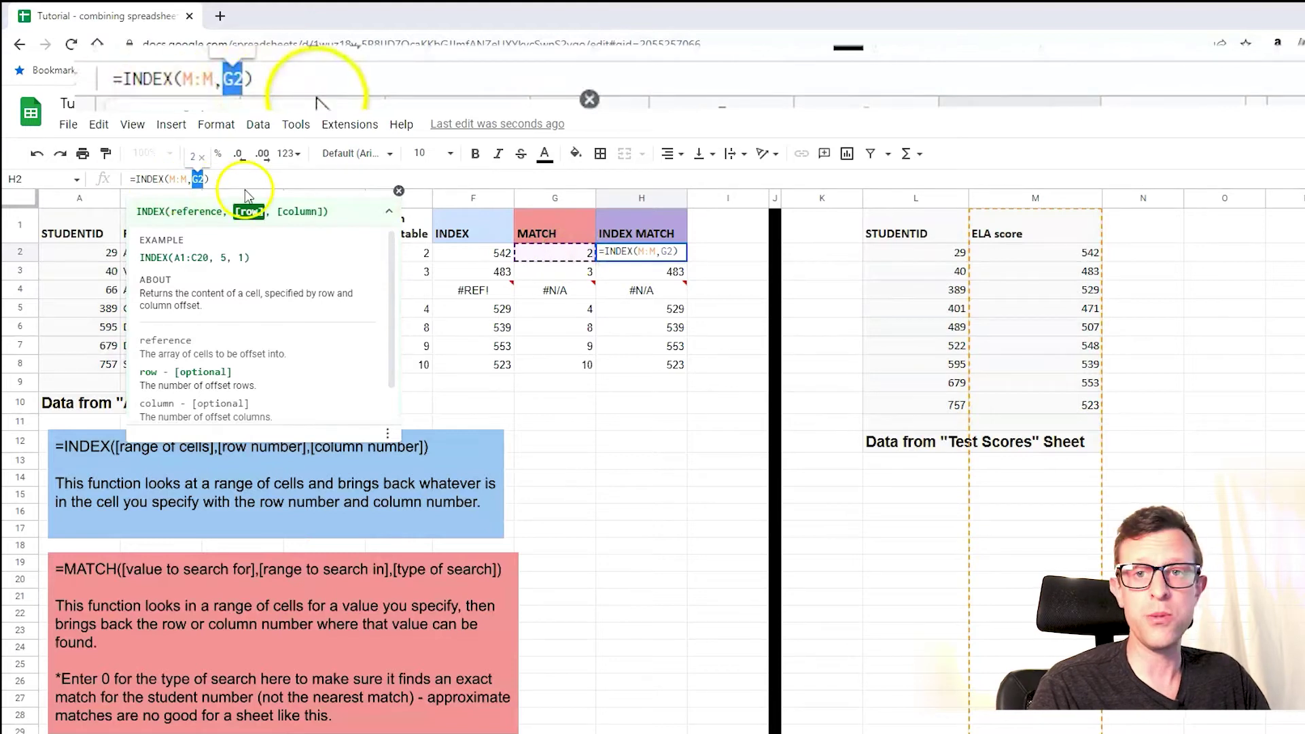
key(ctrl+v)
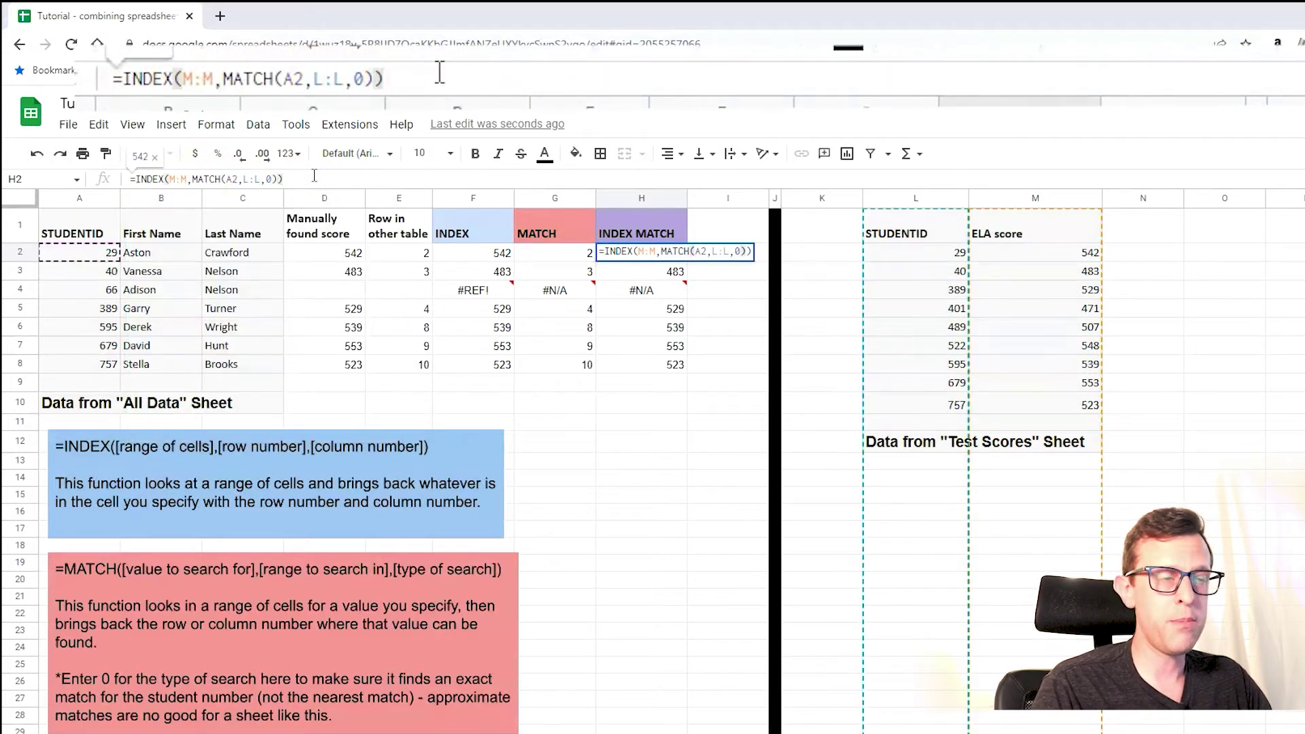
key(Return)
Fill the nested INDEX MATCH formula from H2 down through H8
click(630, 255)
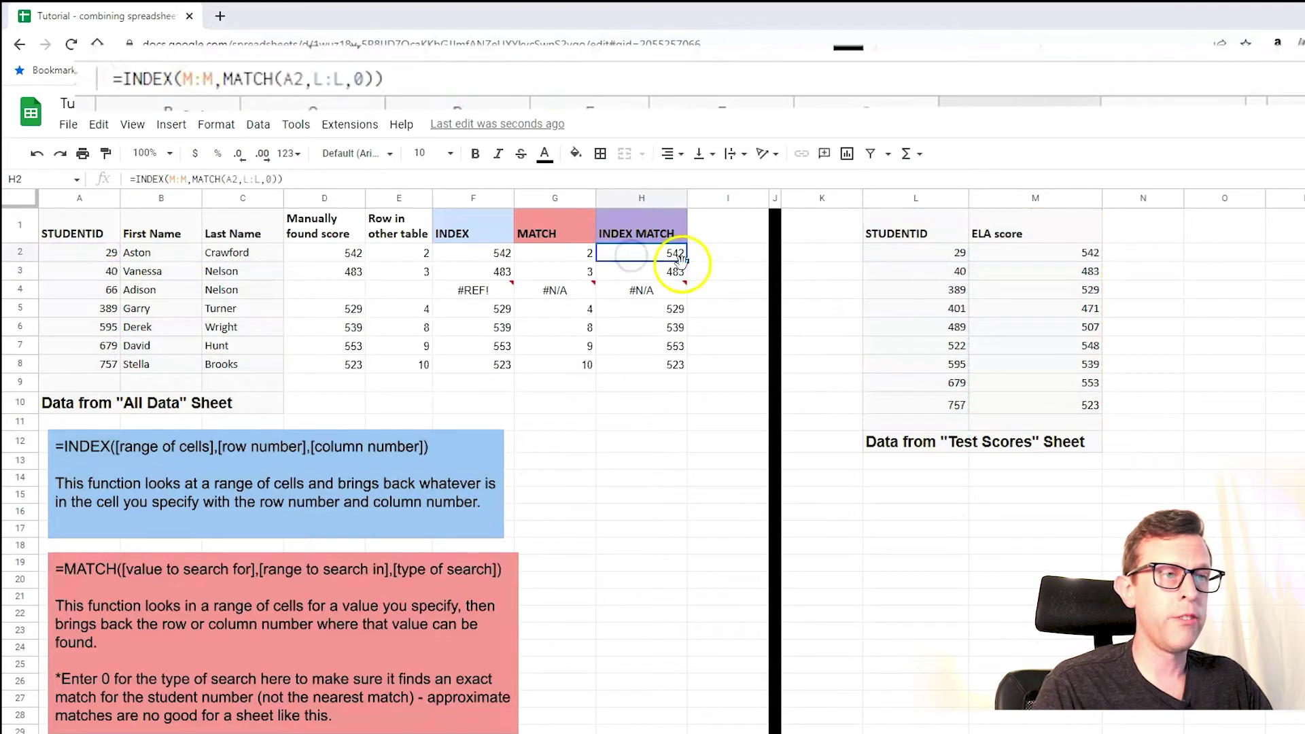
drag(687, 262, 688, 363)
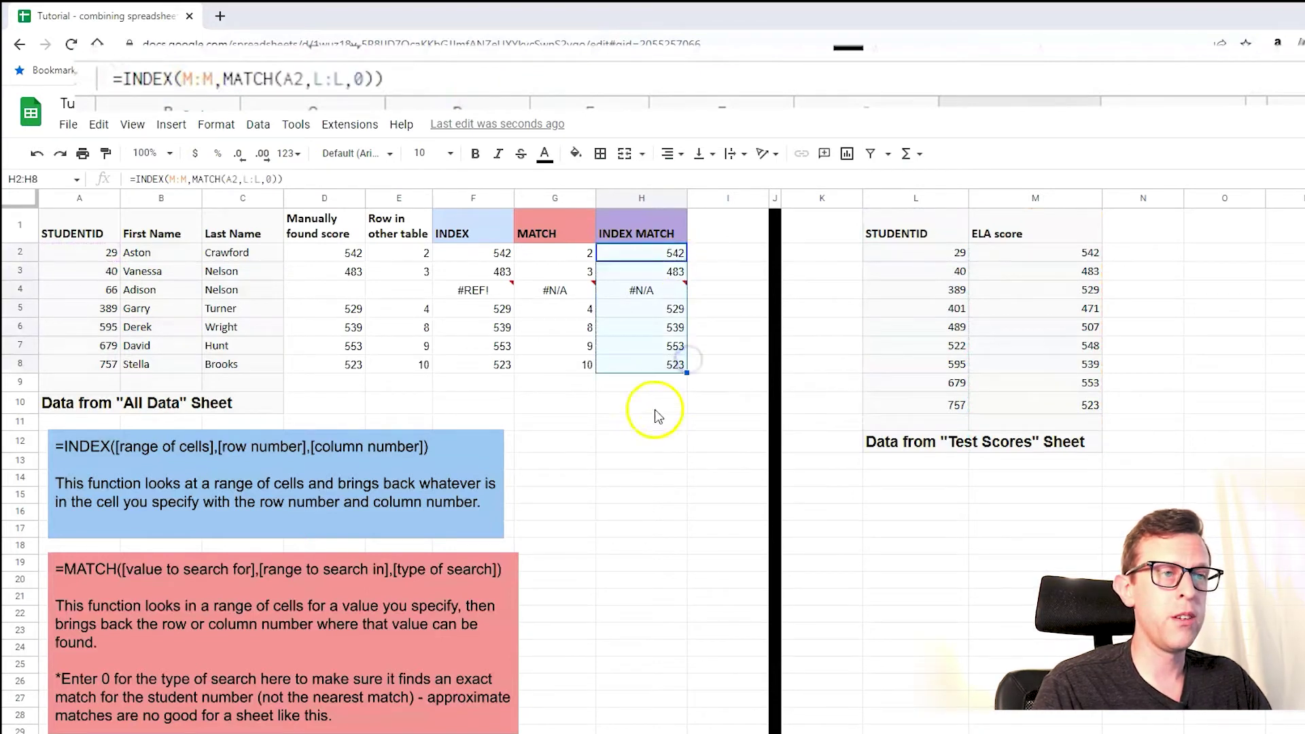
click(655, 408)
Clear the manual score, row number, INDEX and MATCH values in D2:G8, keeping the headers and the INDEX MATCH column
click(542, 370)
drag(508, 346, 340, 367)
key(Delete)
click(349, 270)
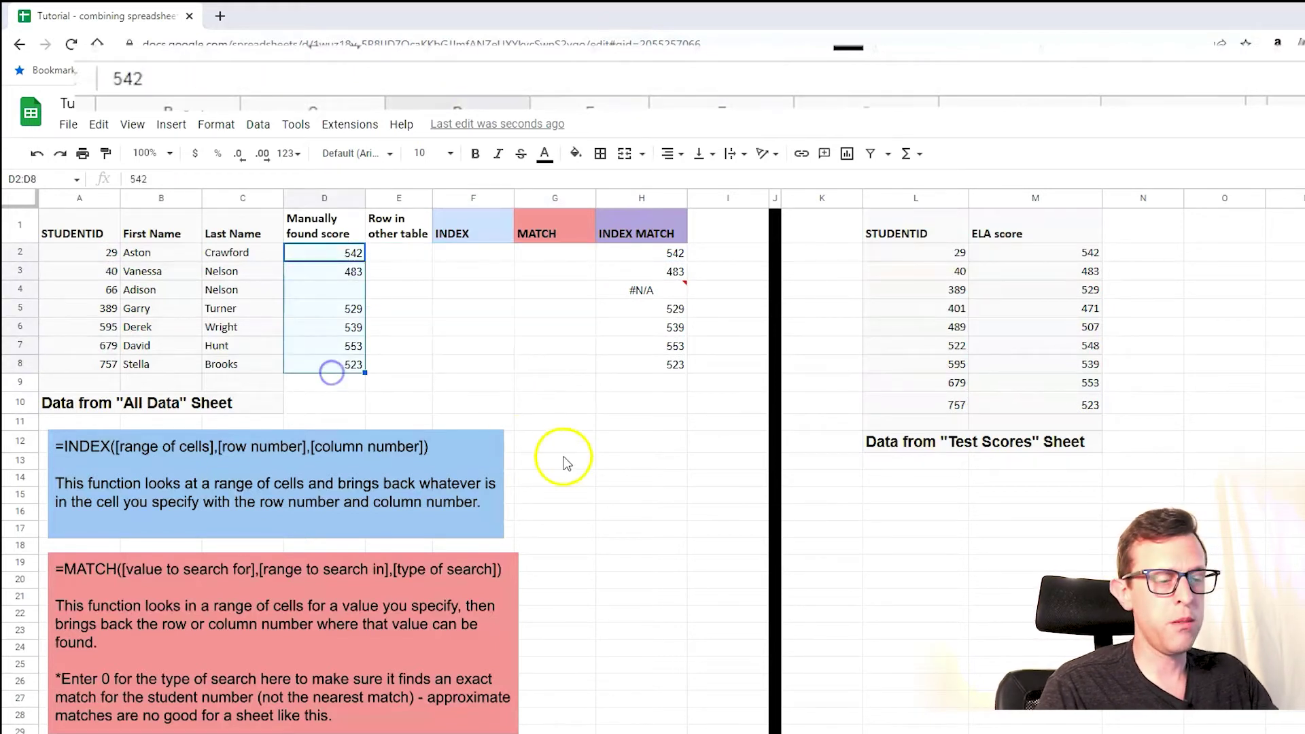
key(Delete)
click(703, 291)
Check the INDEX MATCH scores for the first and last students against their IDs and ELA scores in the Test Scores table
click(645, 253)
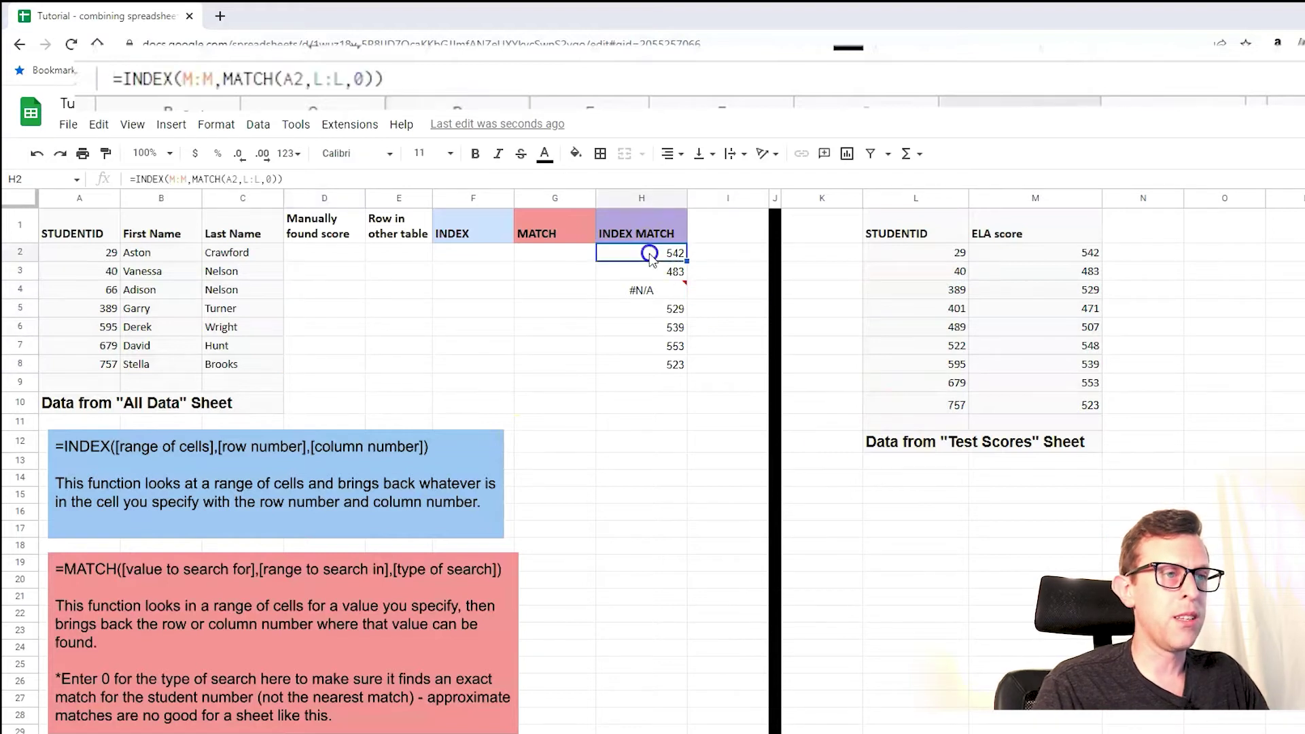
click(107, 259)
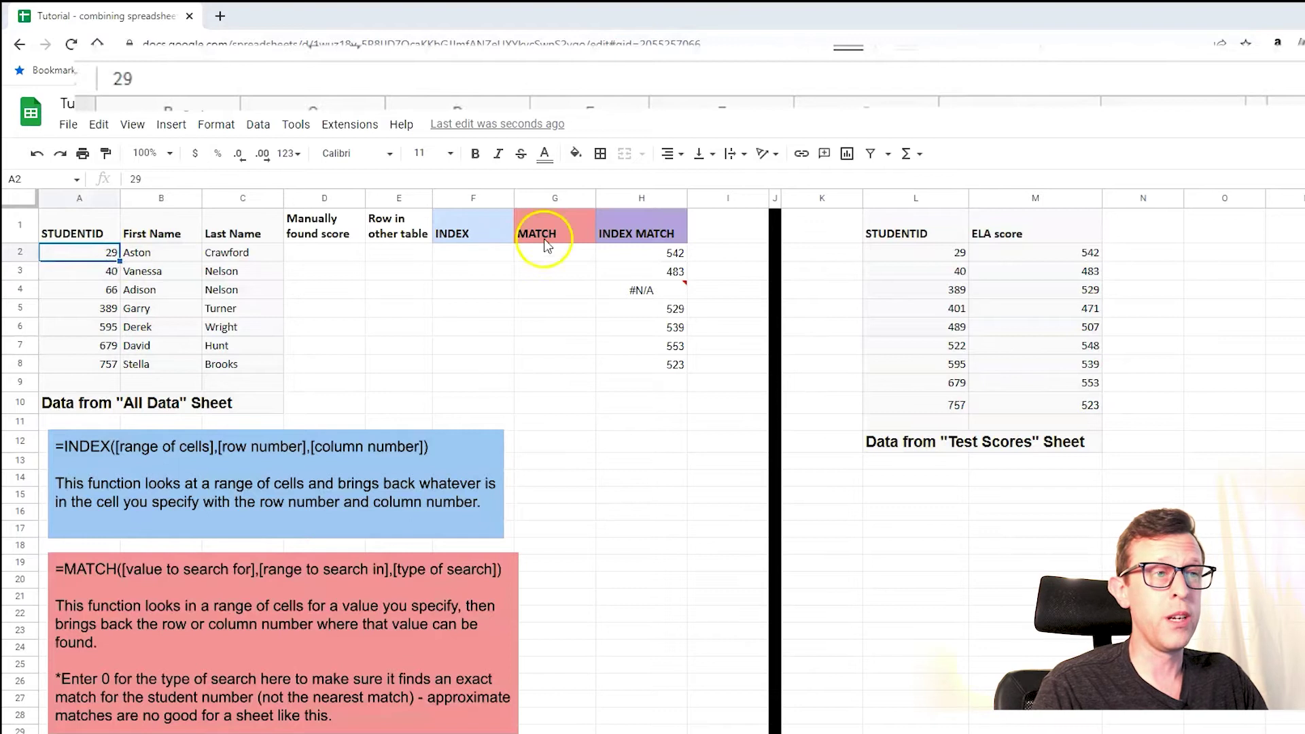
click(678, 254)
click(914, 252)
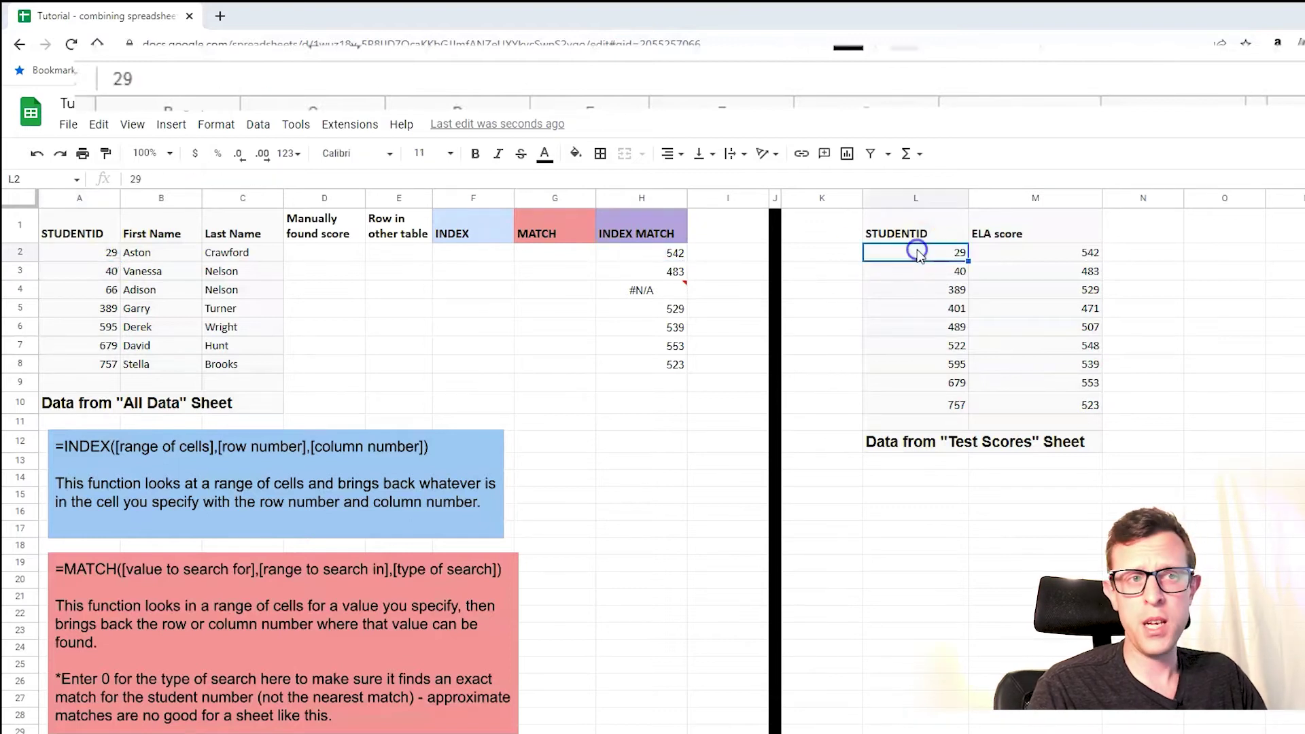
click(1086, 252)
click(90, 364)
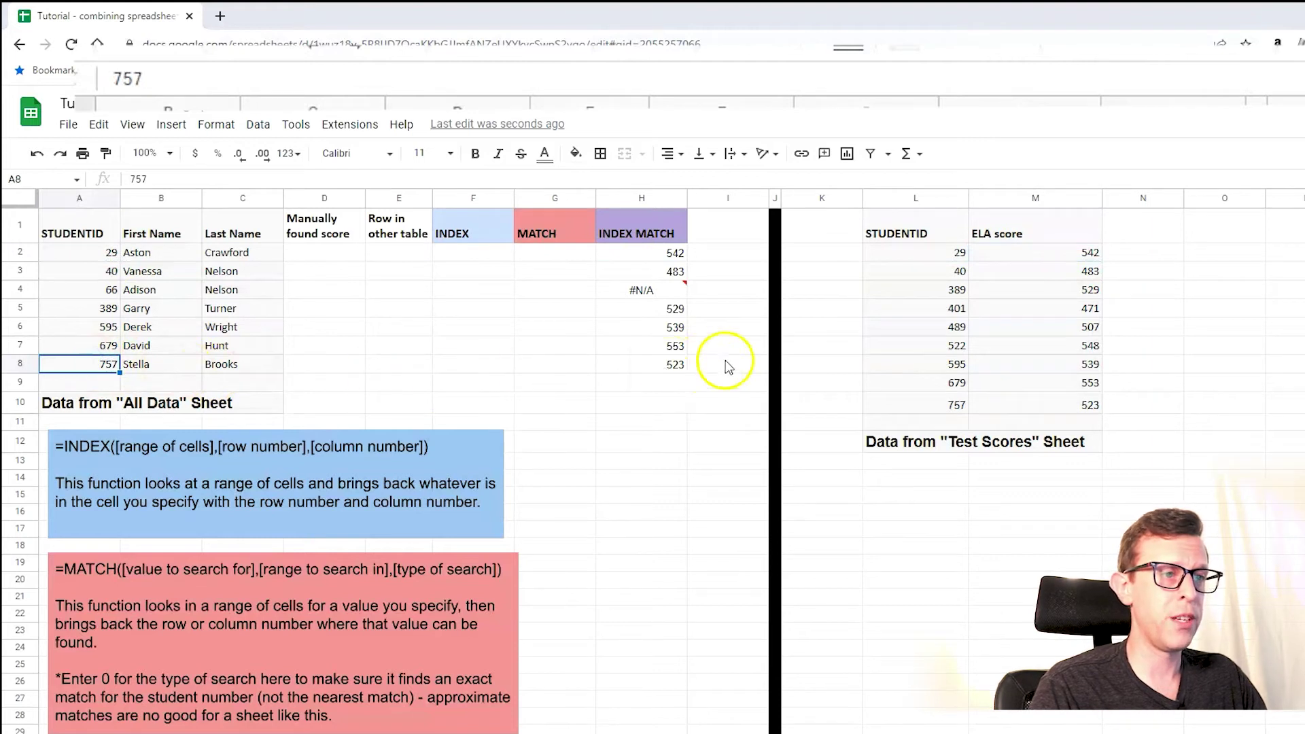
click(664, 368)
click(930, 408)
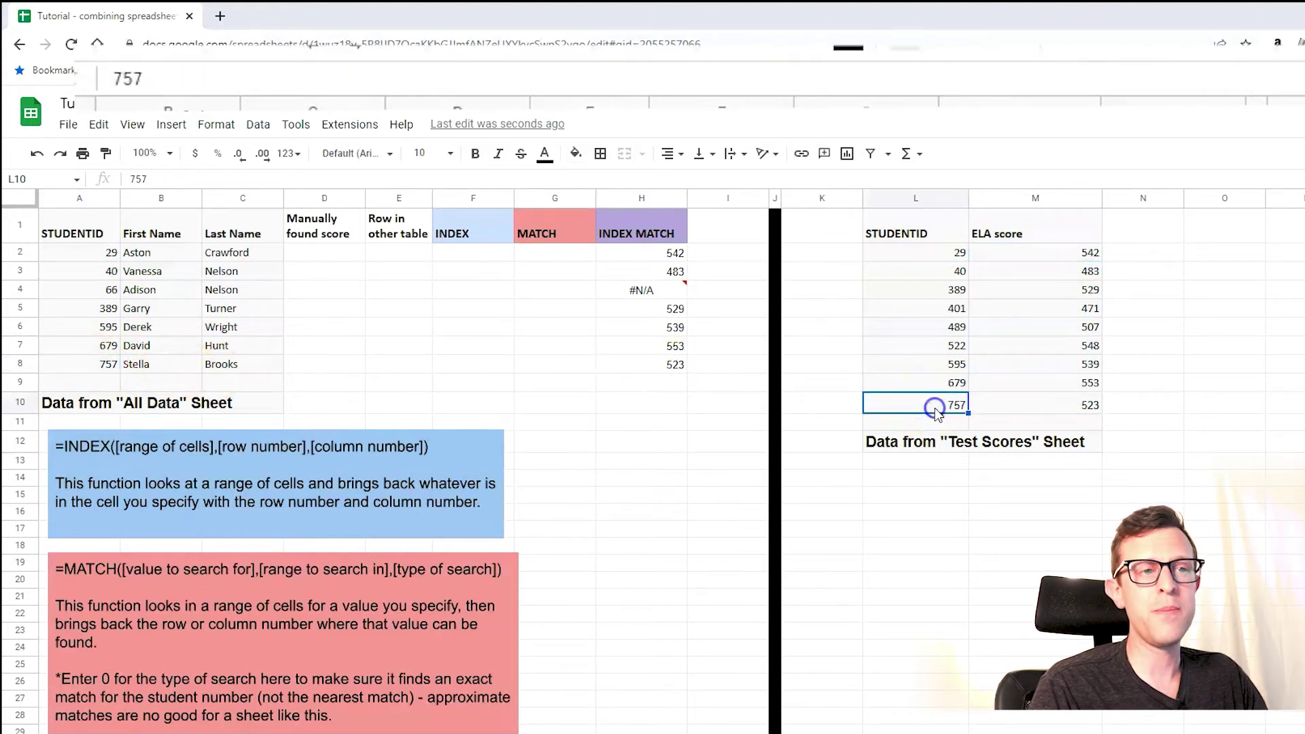
click(1090, 406)
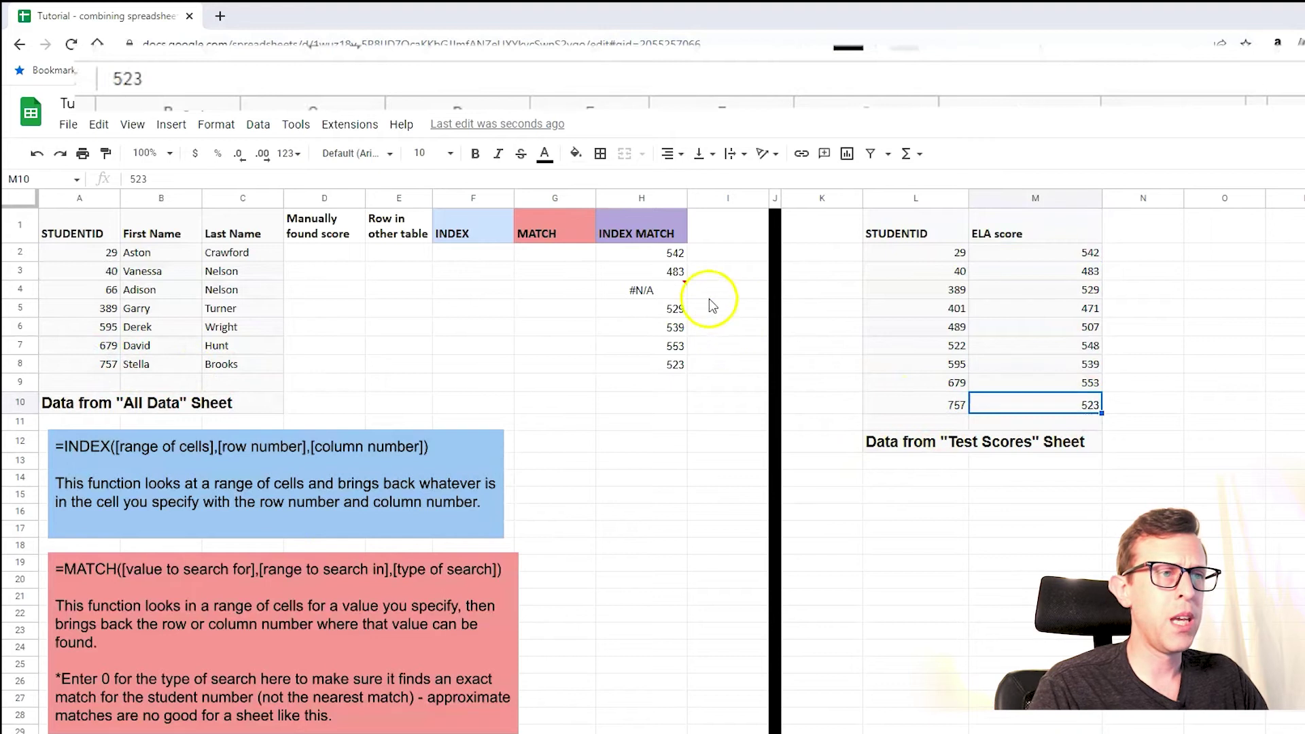
Clear H2:H8 and begin a new INDEX formula in H2 with the ELA score column M:M as its reference
drag(673, 253, 680, 383)
key(Delete)
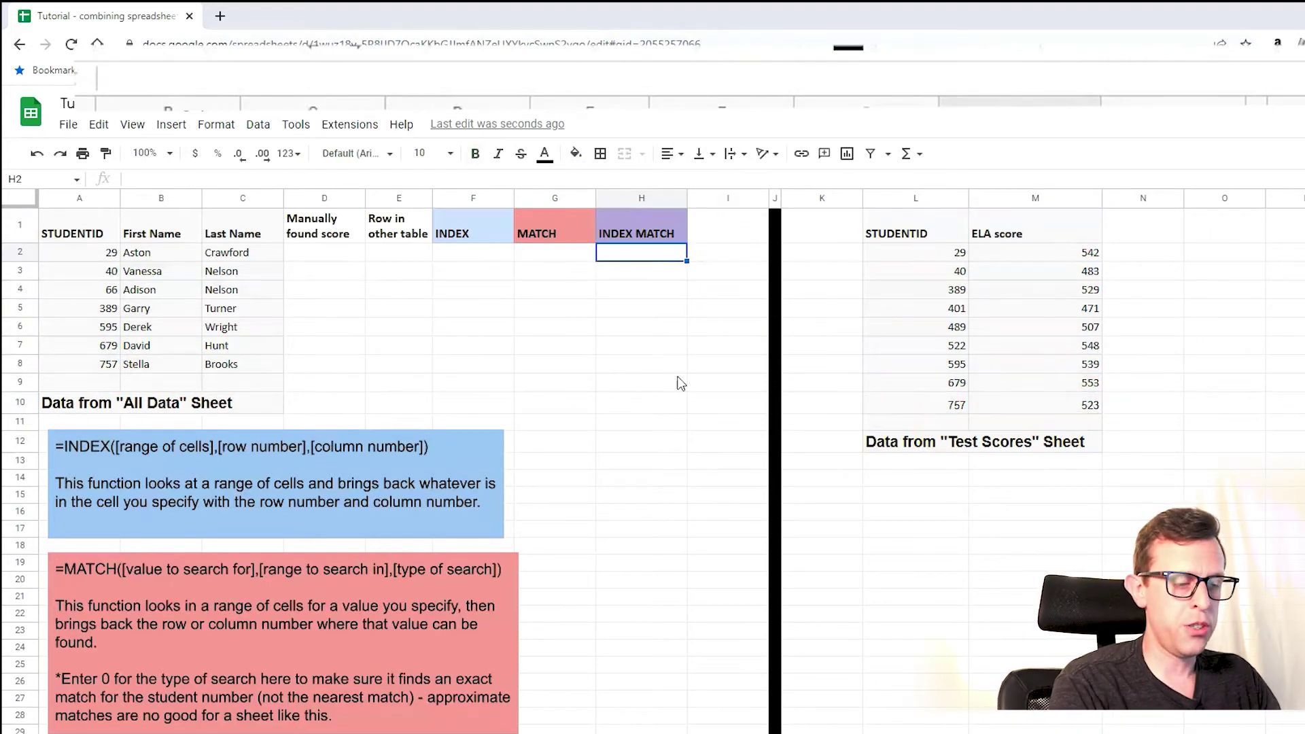
text(=)
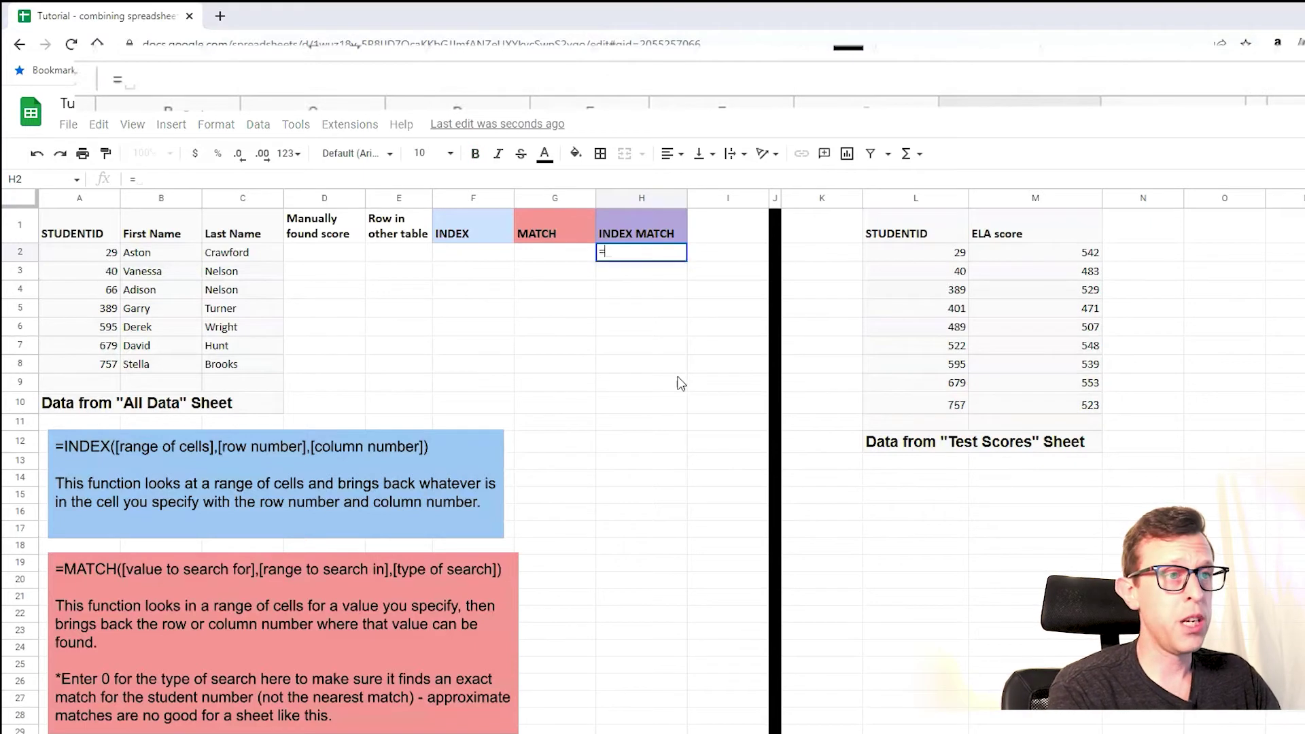
text(INDEX)
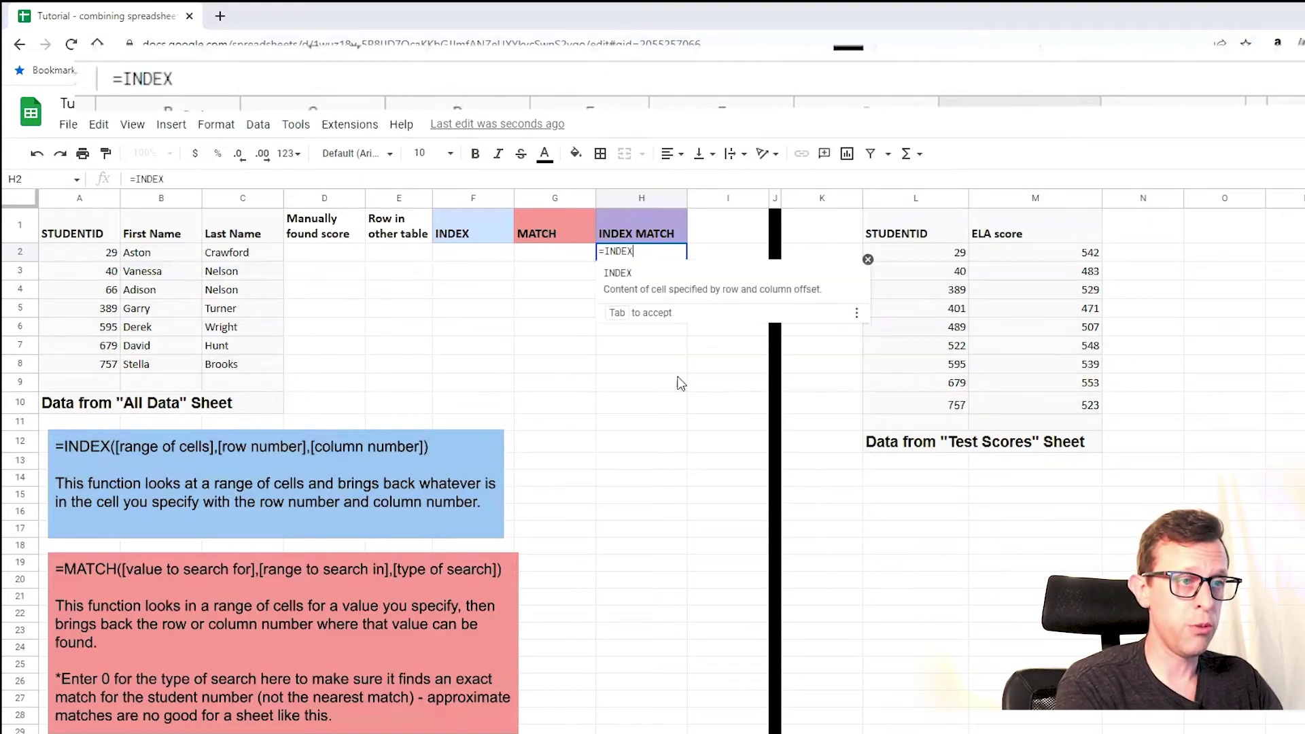
text(()
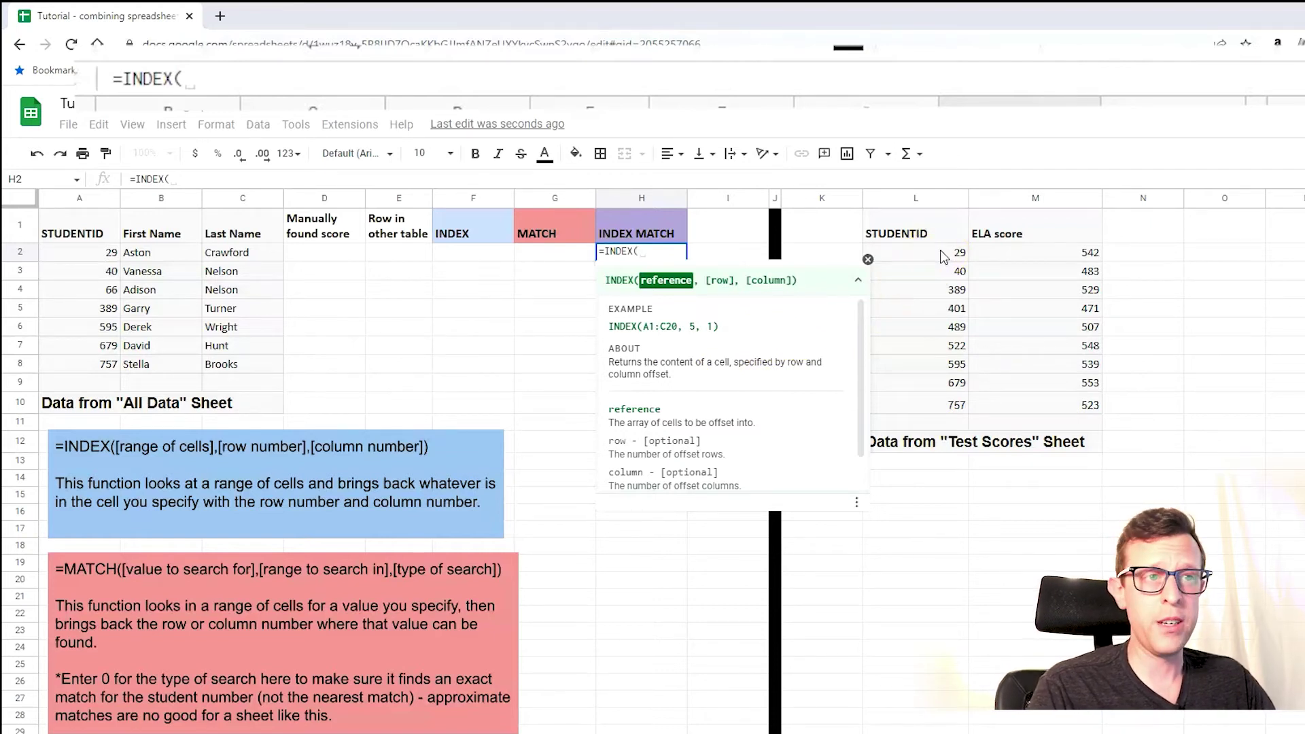
click(1031, 199)
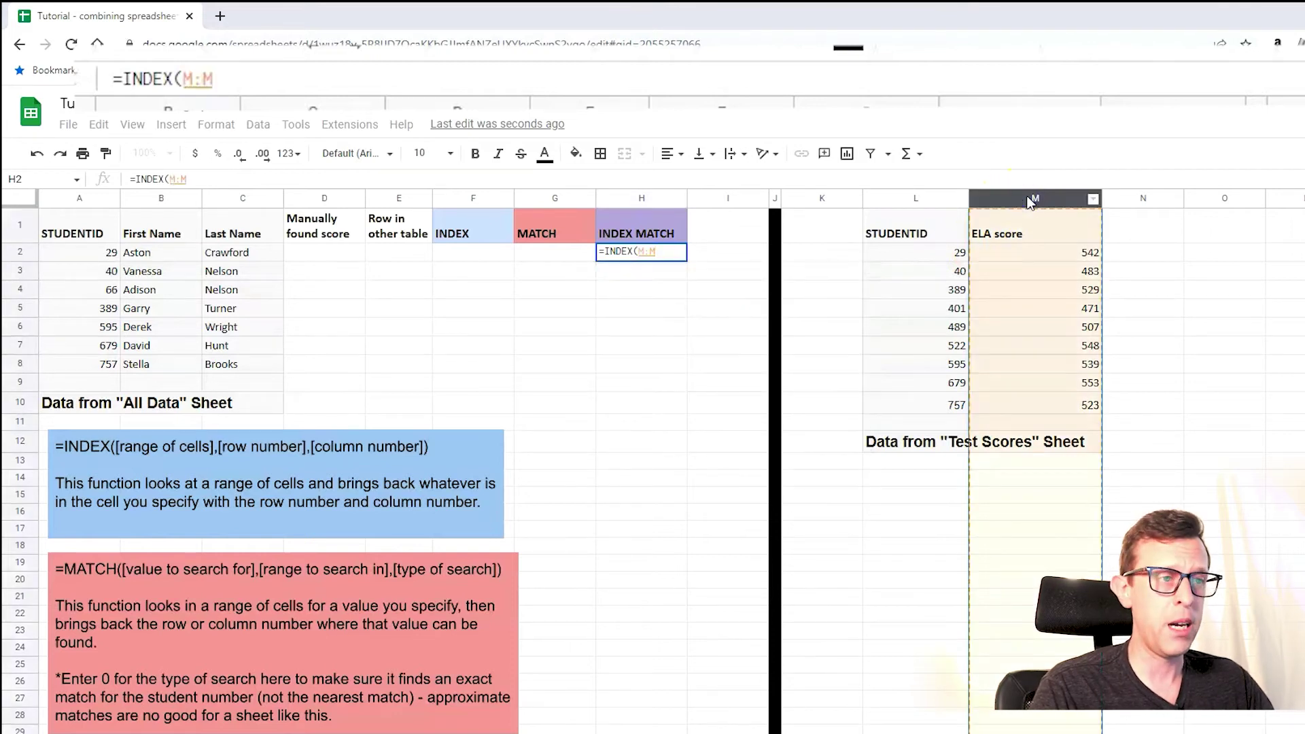
text(,)
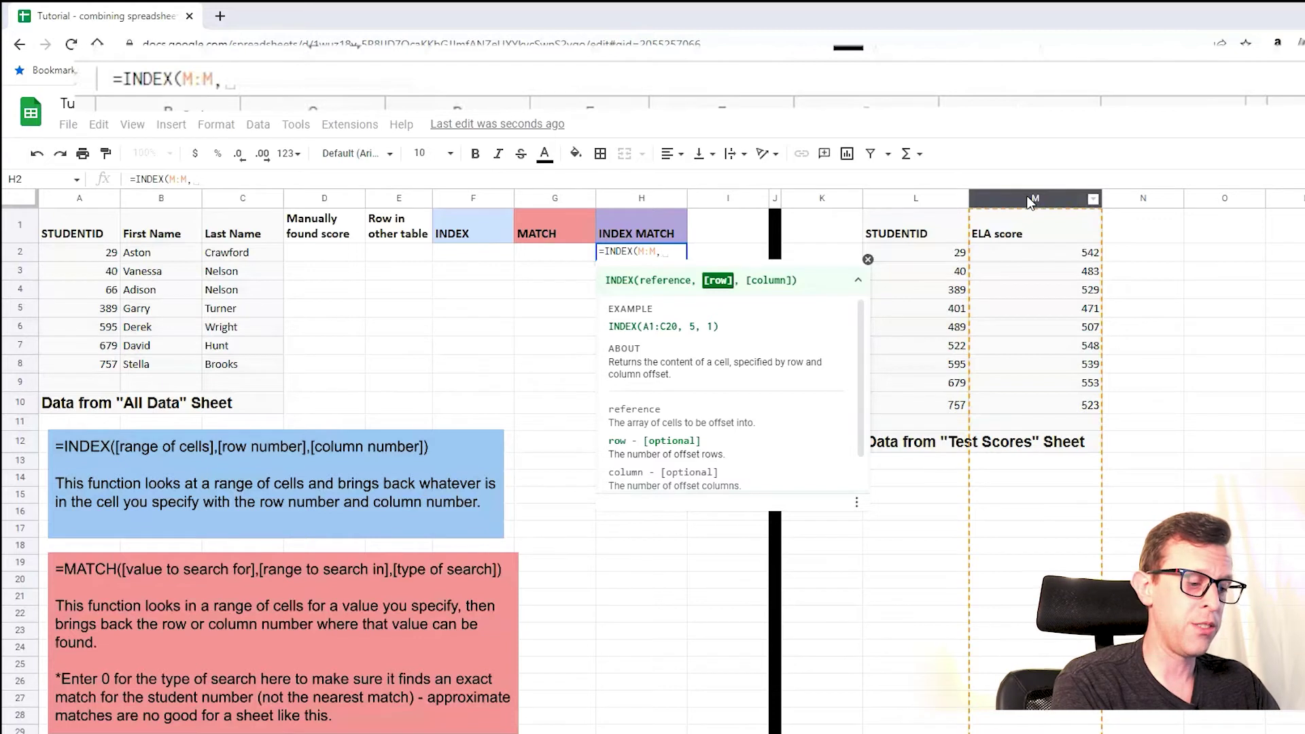
Nest MATCH as the row argument in H2, searching L:L for A2 with search type 0, completing =INDEX(M:M,MATCH(A2,L:L,0))
text(MATCH()
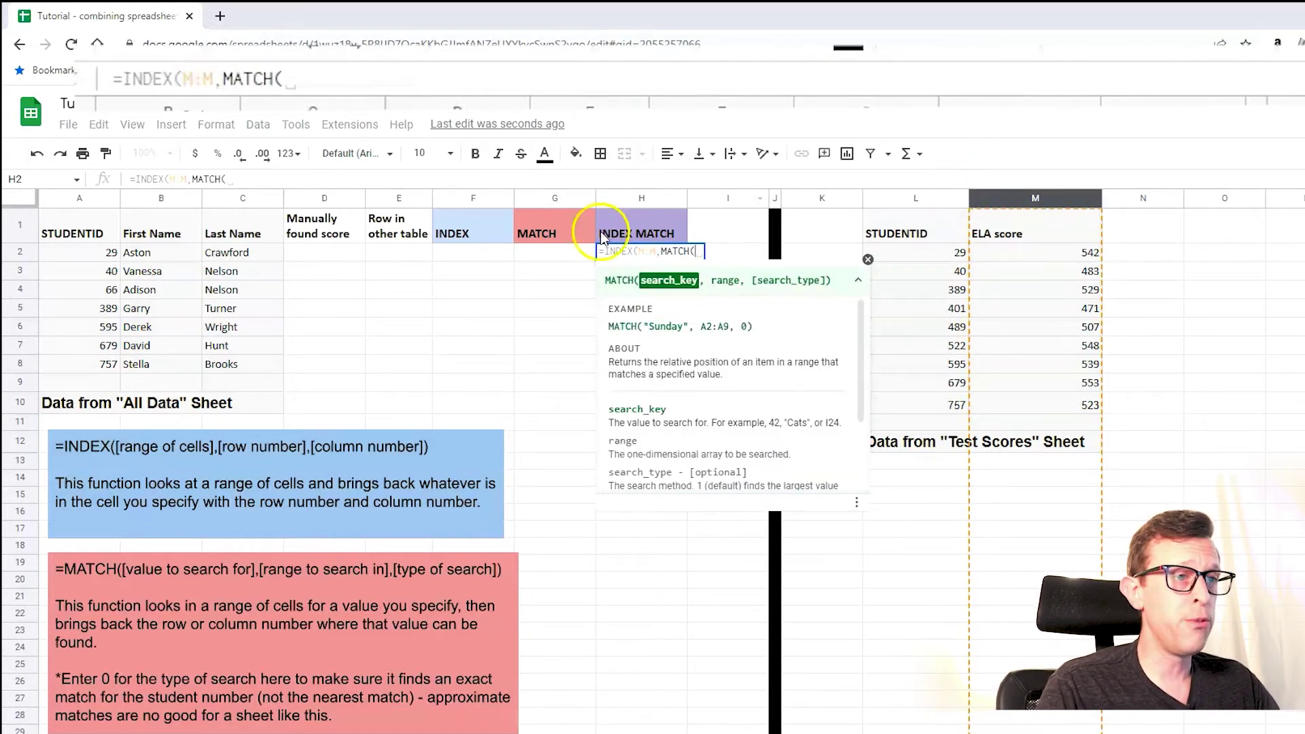
click(101, 253)
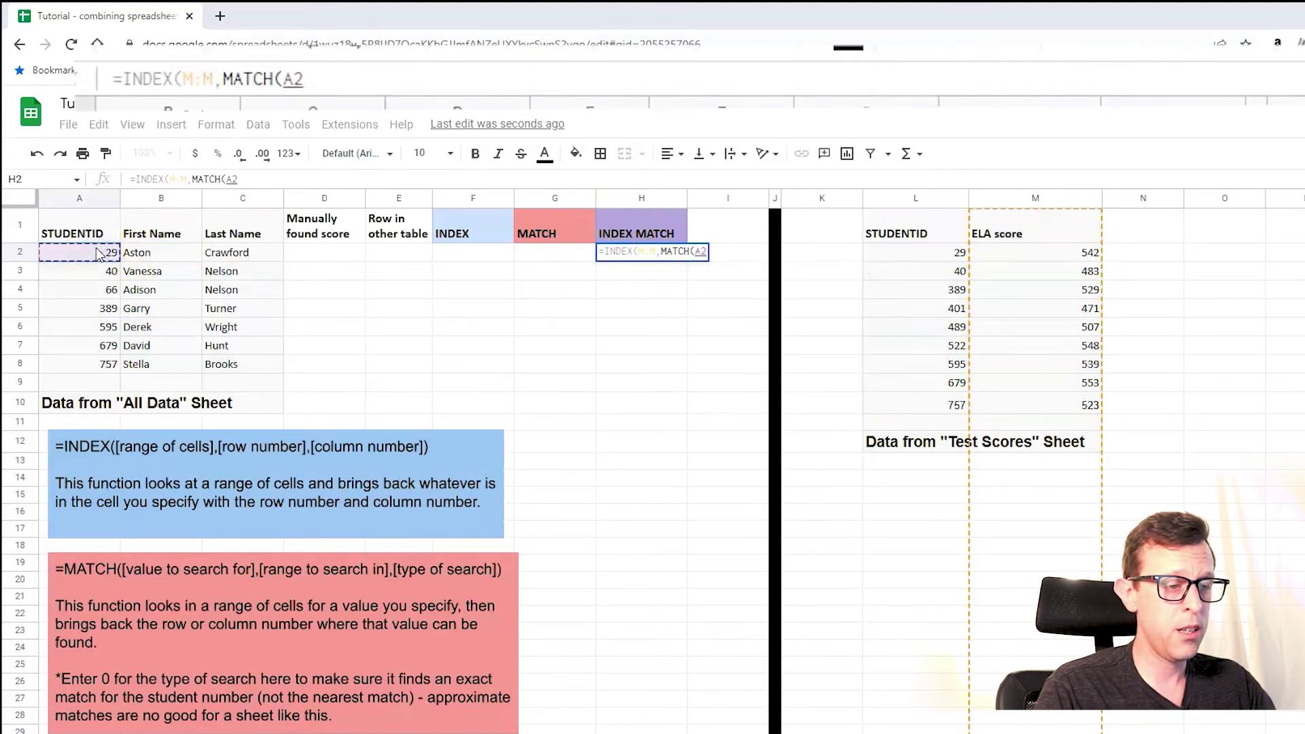
text(,)
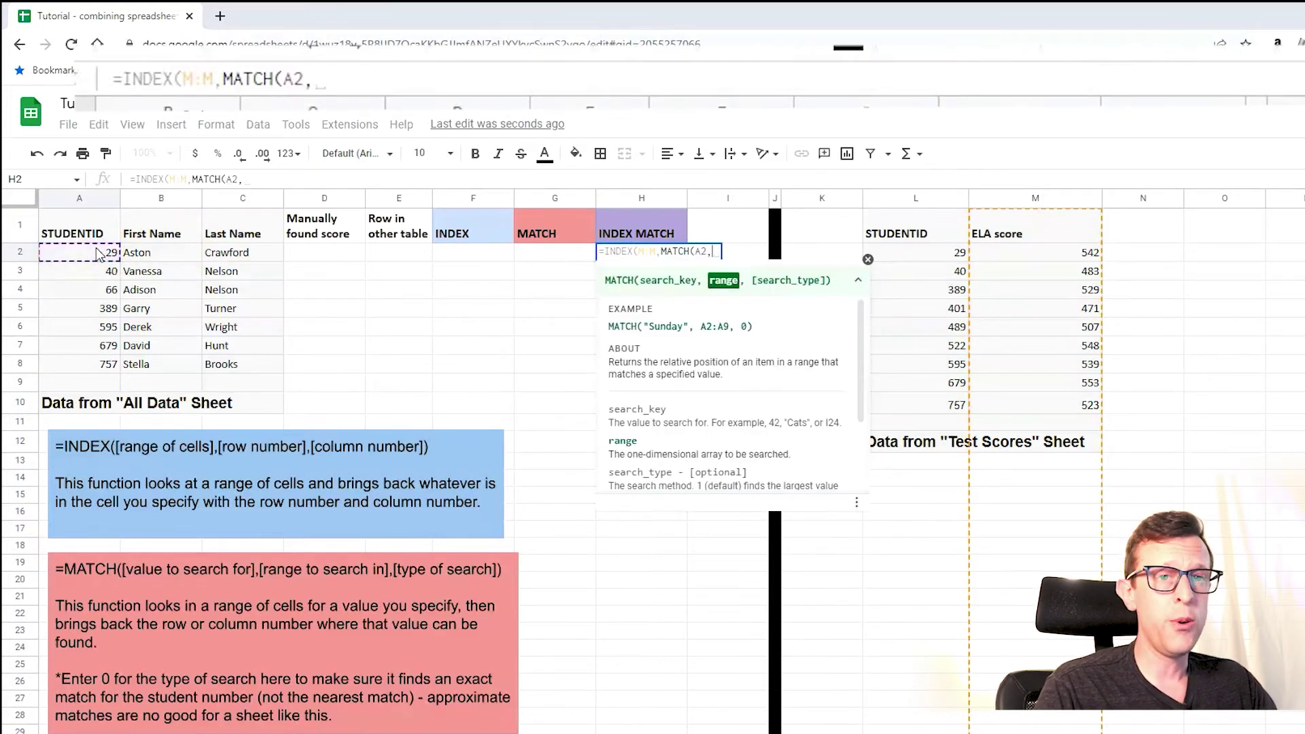
click(911, 199)
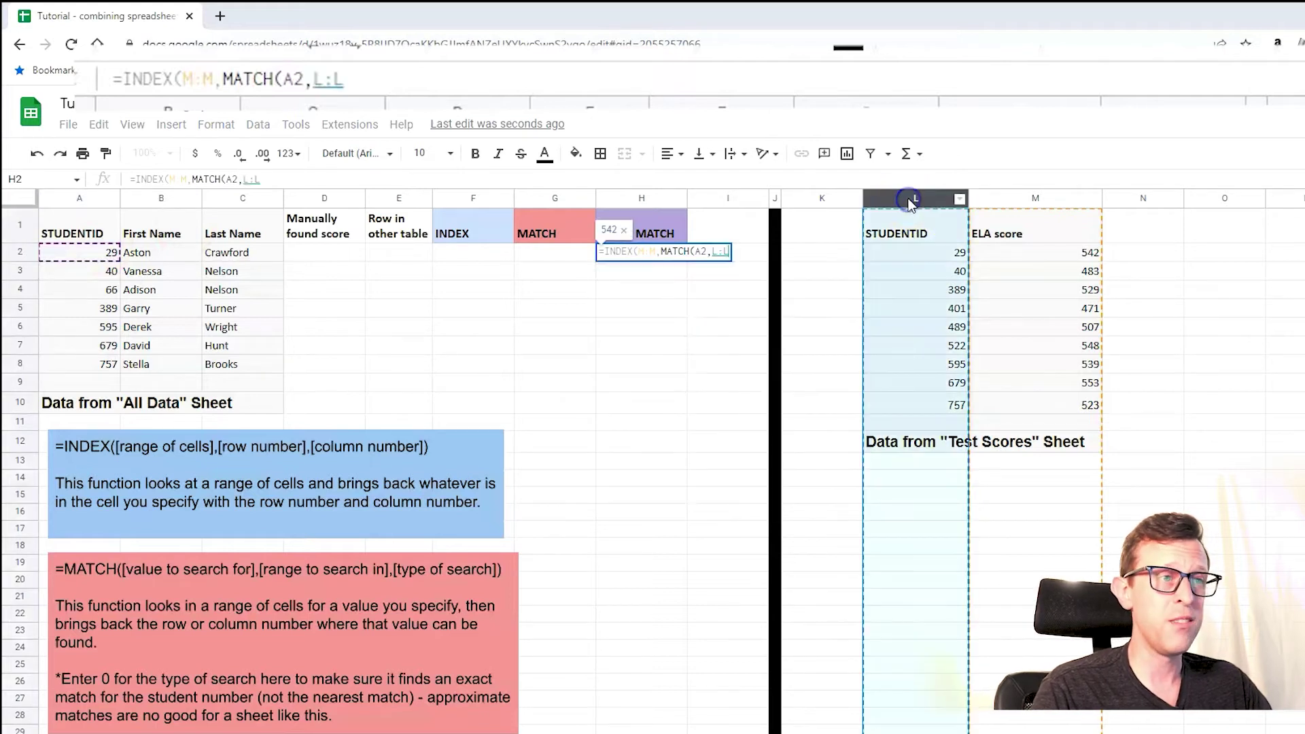
text(, )
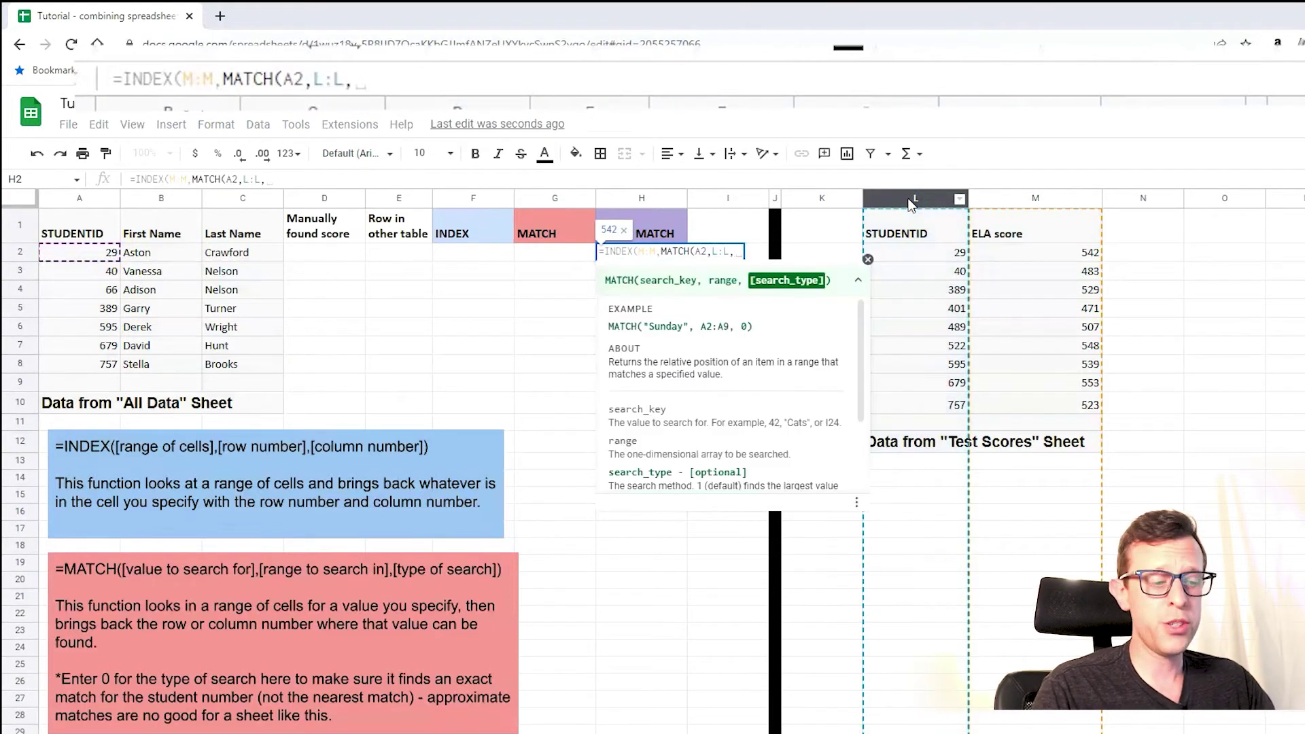
text(0)
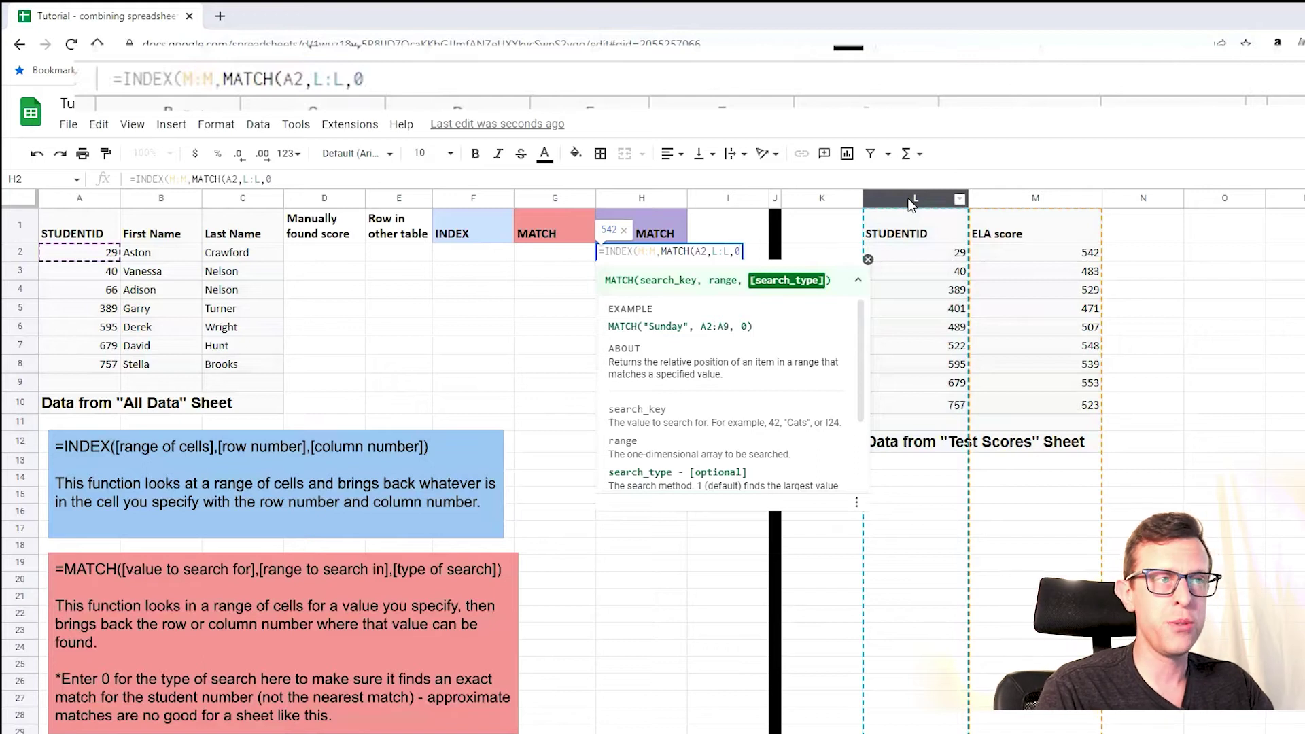
text())
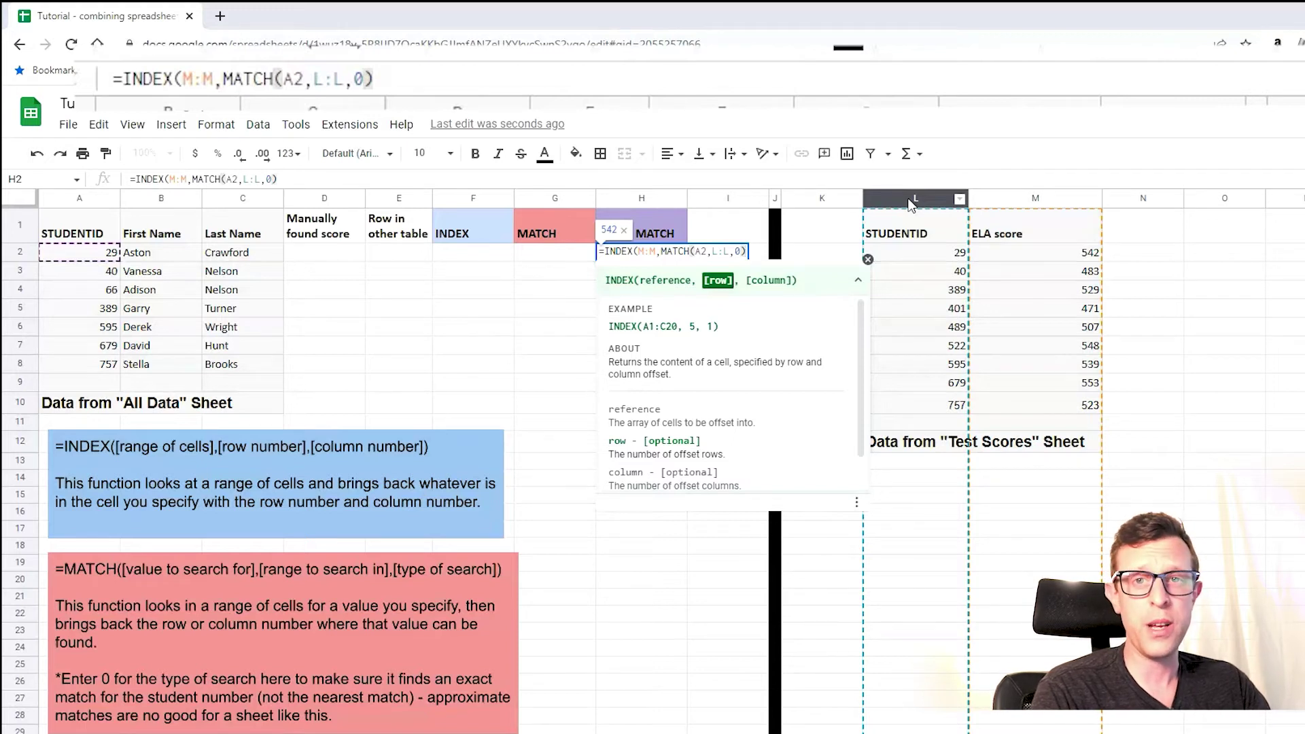
text())
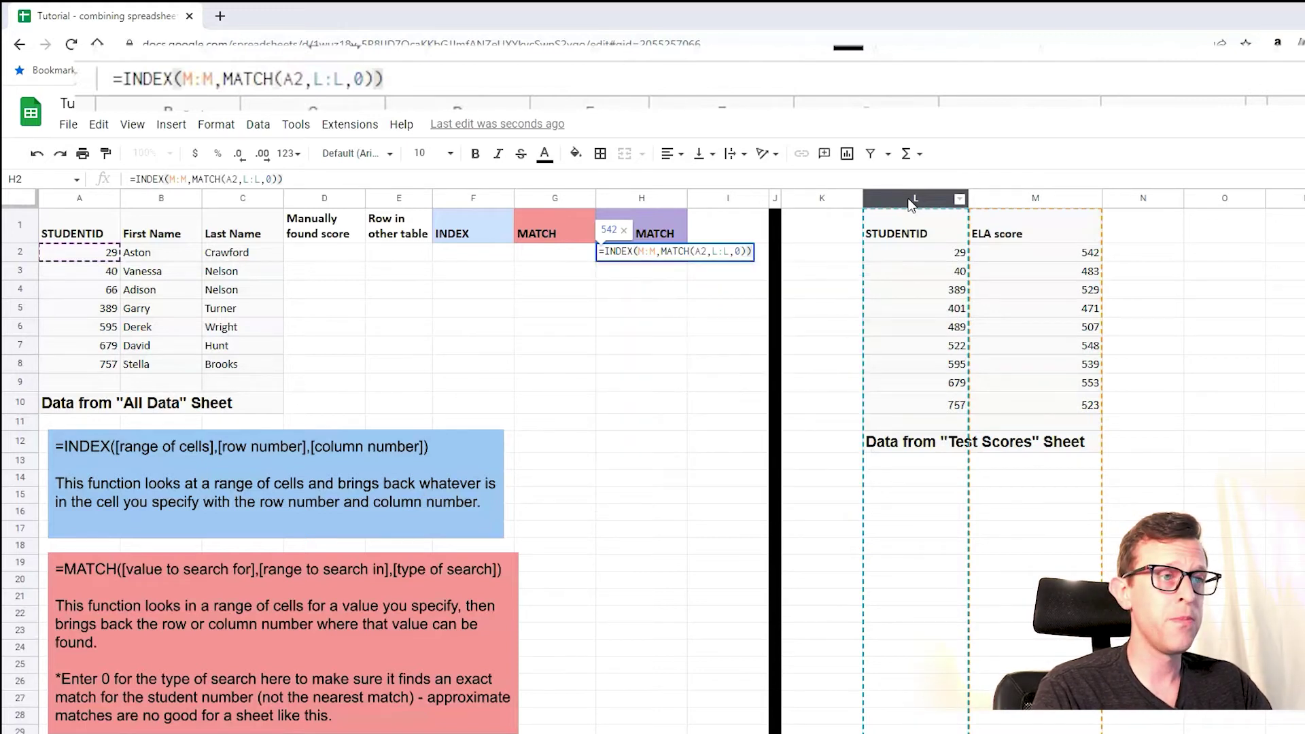
key(Return)
key(Up)
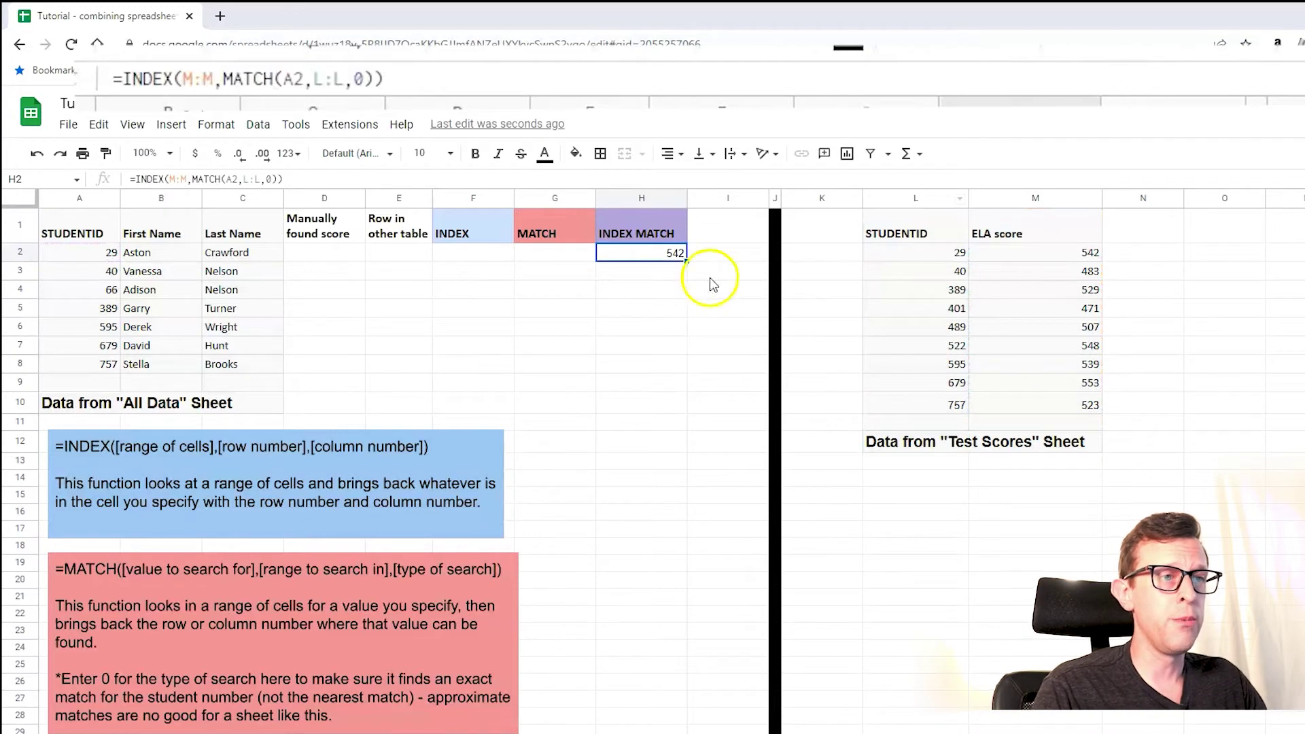
Fill the rewritten INDEX MATCH formula from H2 down through H8 and inspect the copy in H7
drag(686, 261, 675, 371)
mouse_move(644, 303)
click(654, 347)
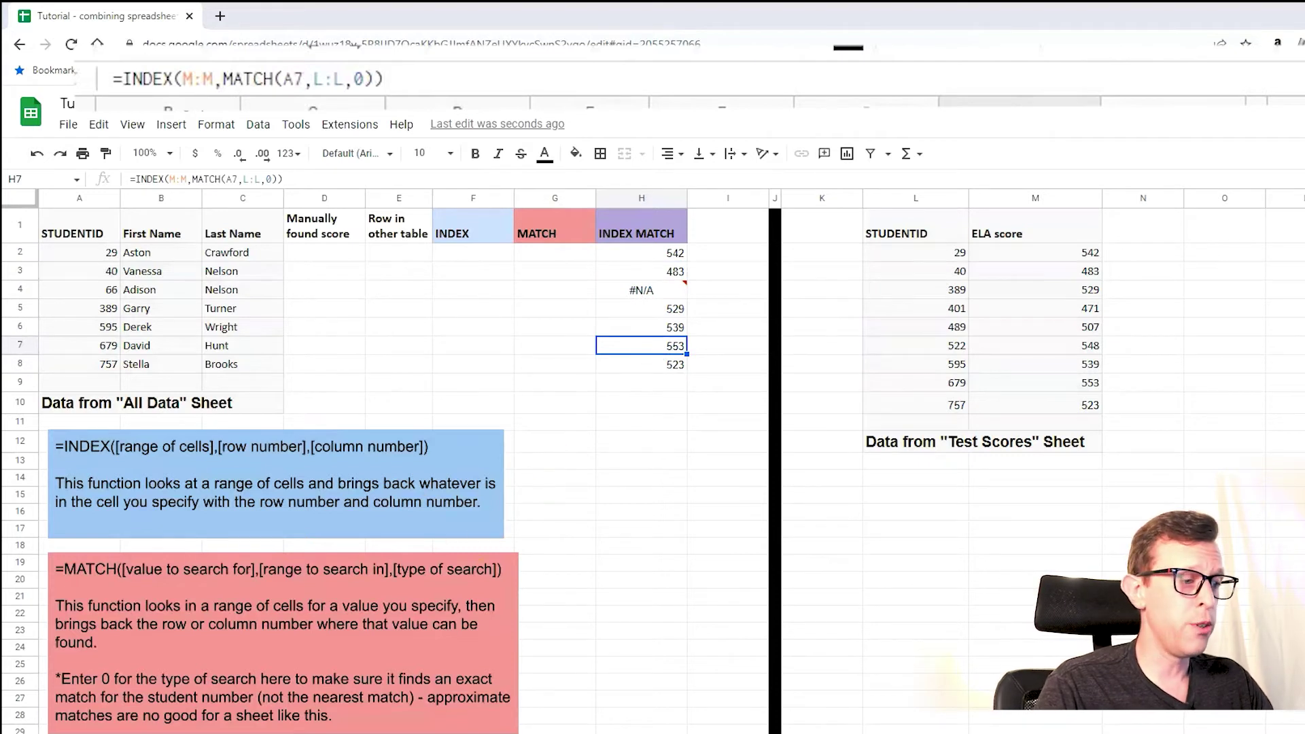
Begin an INDEX formula in K2 of the All data sheet with the ELA score column 'Test Scores'!B:B as its reference
key(ctrl+shift+Page_Up)
click(853, 250)
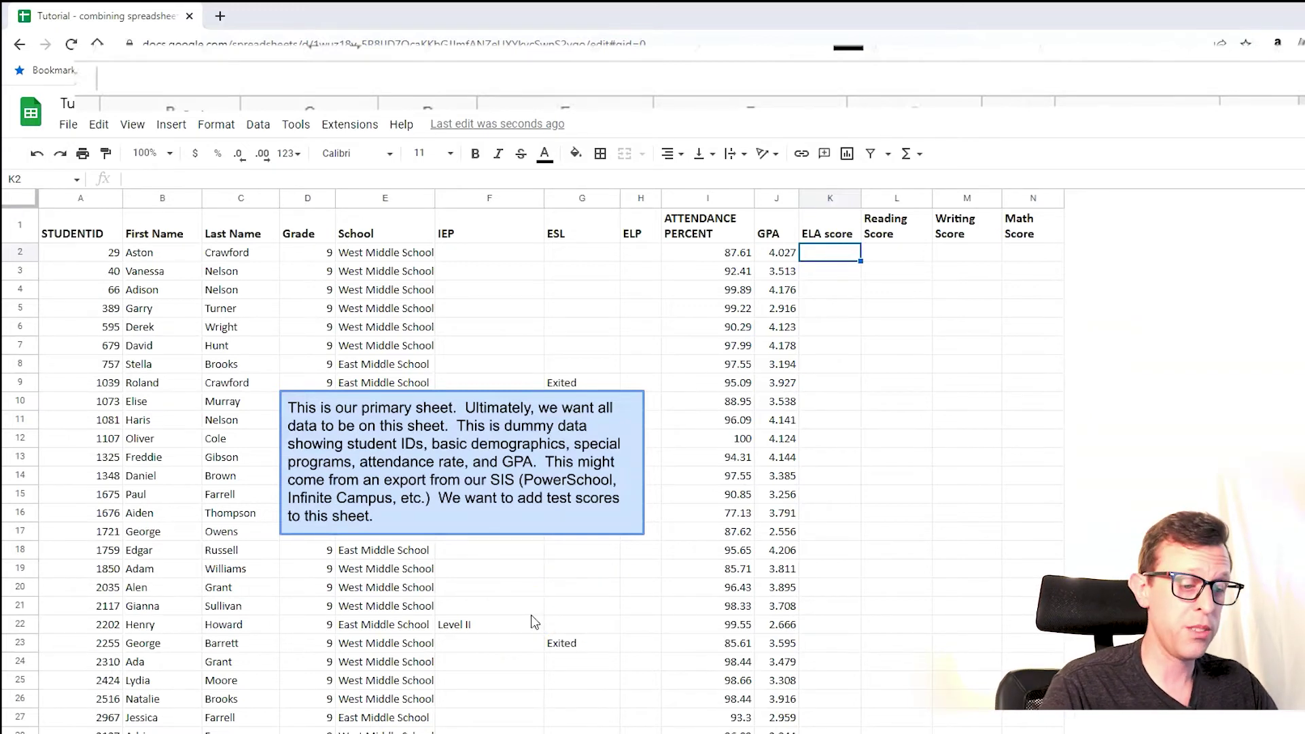
text(=INDE)
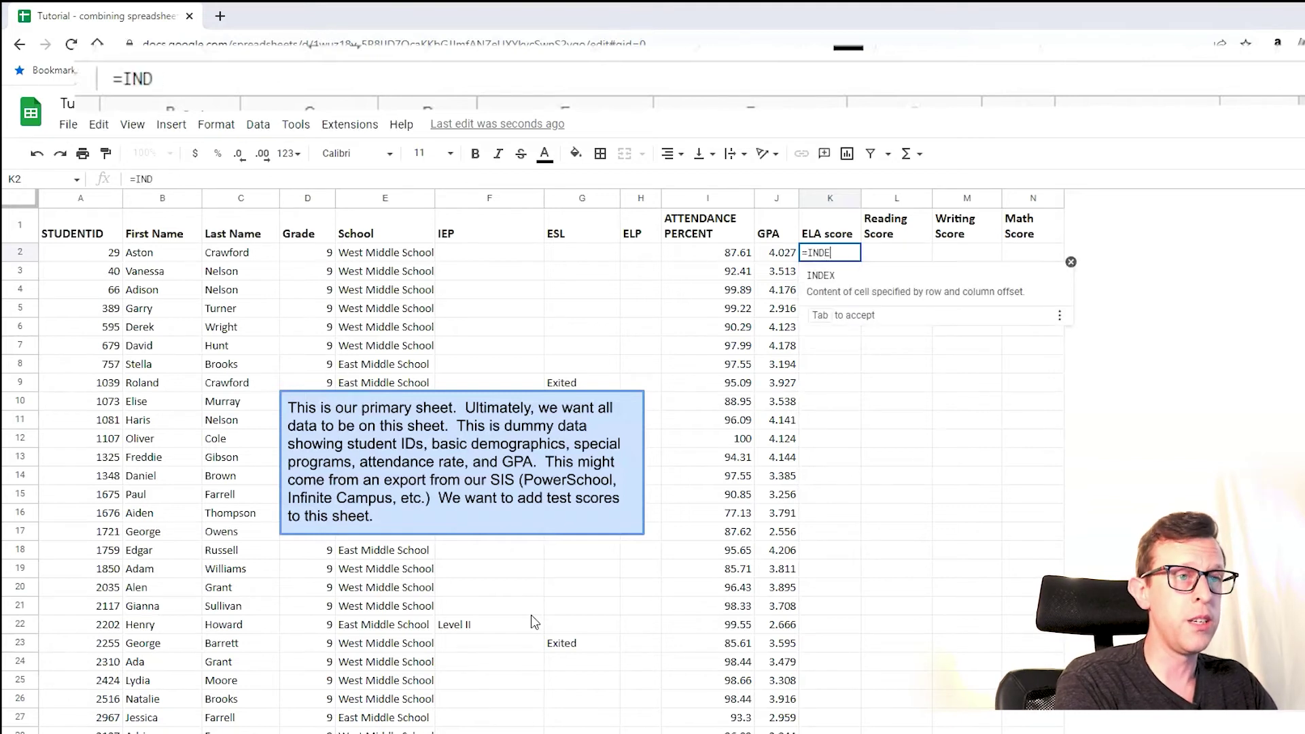
text(X()
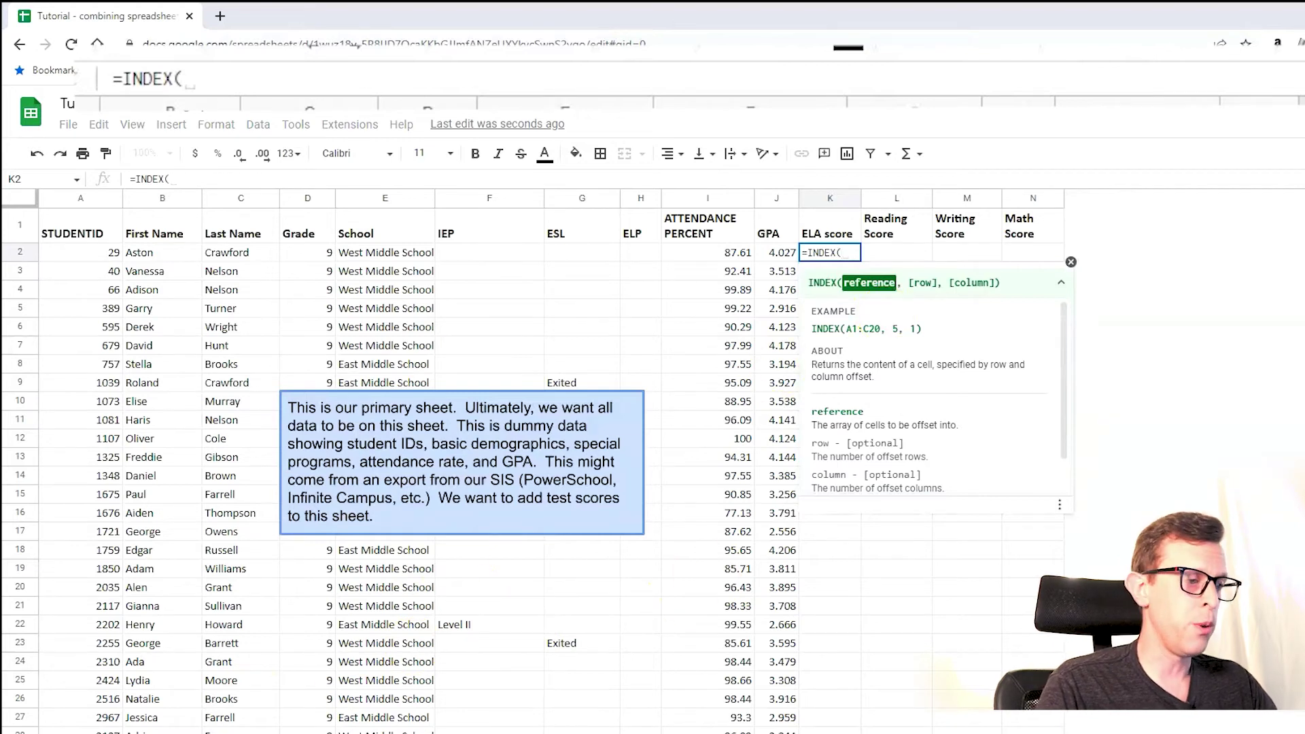
key(ctrl+shift+Page_Down)
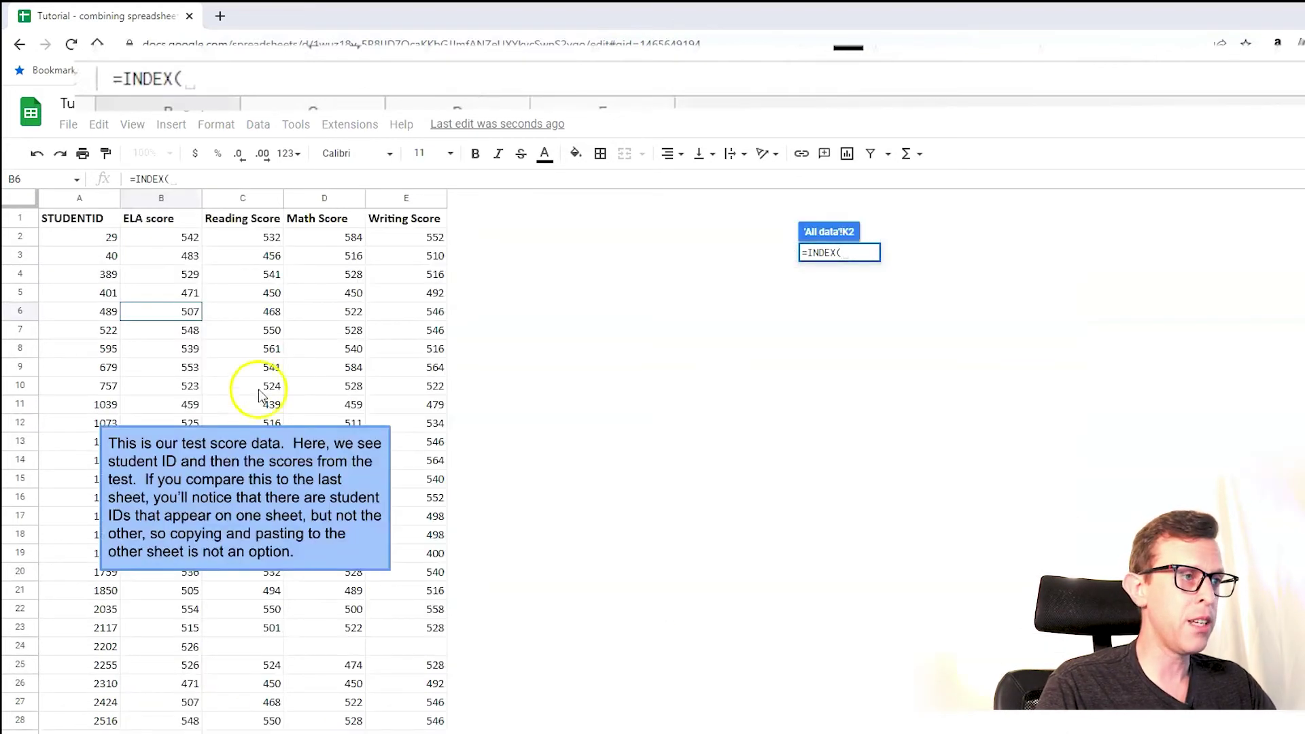
click(160, 198)
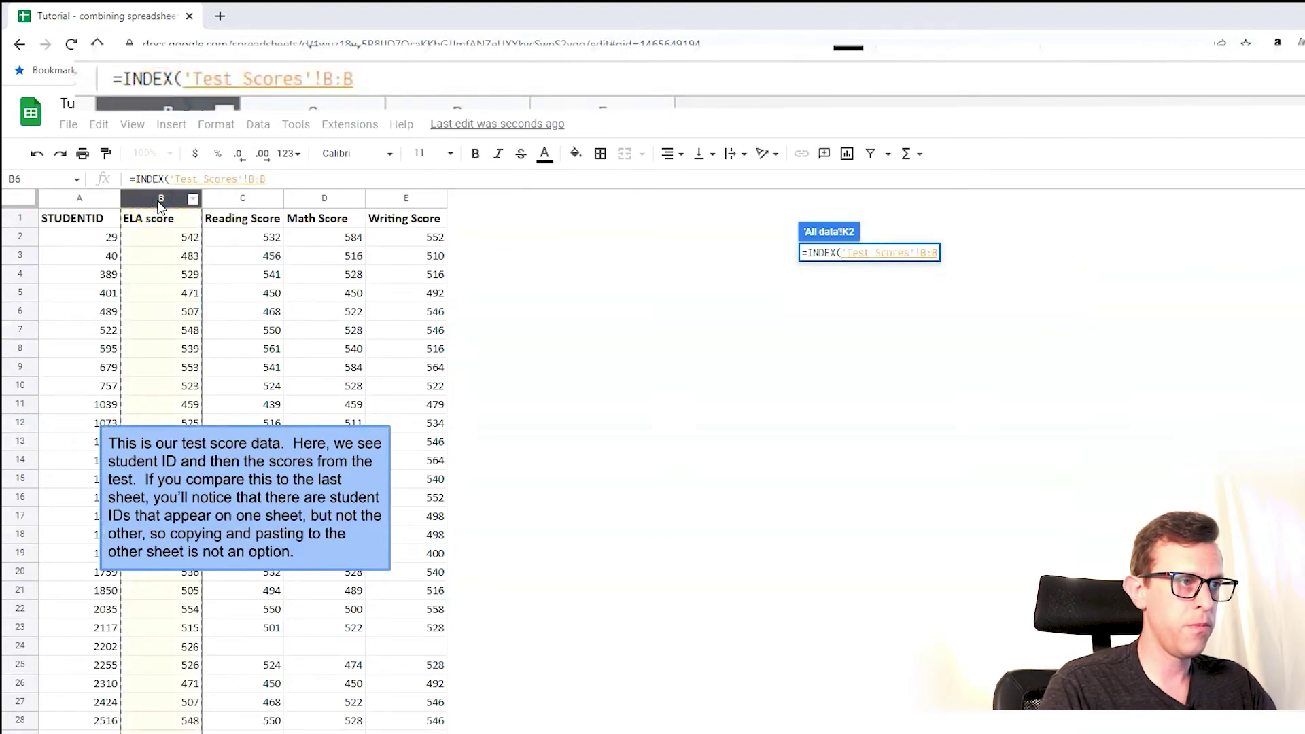
Nest MATCH as the row argument in K2, searching 'Test Scores'!A:A for A2 with search type 0, and enter the completed formula
text(,MATCH)
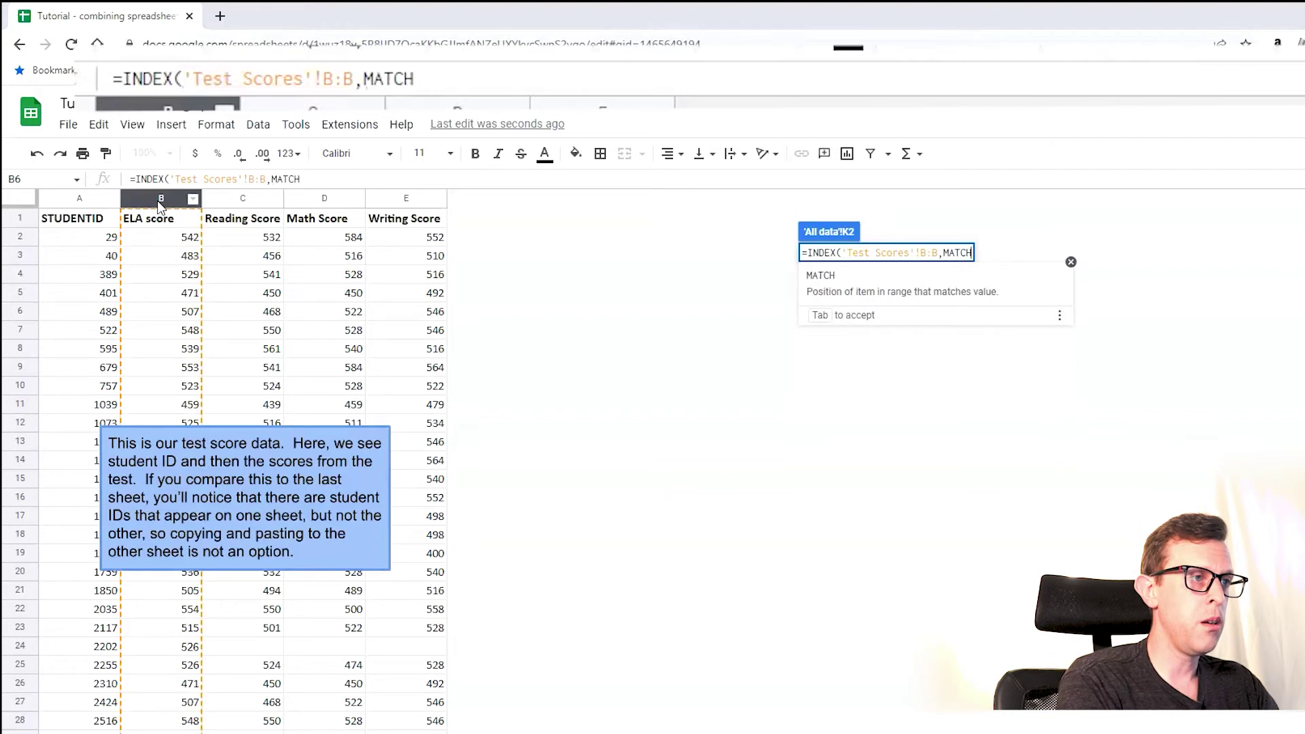
text(()
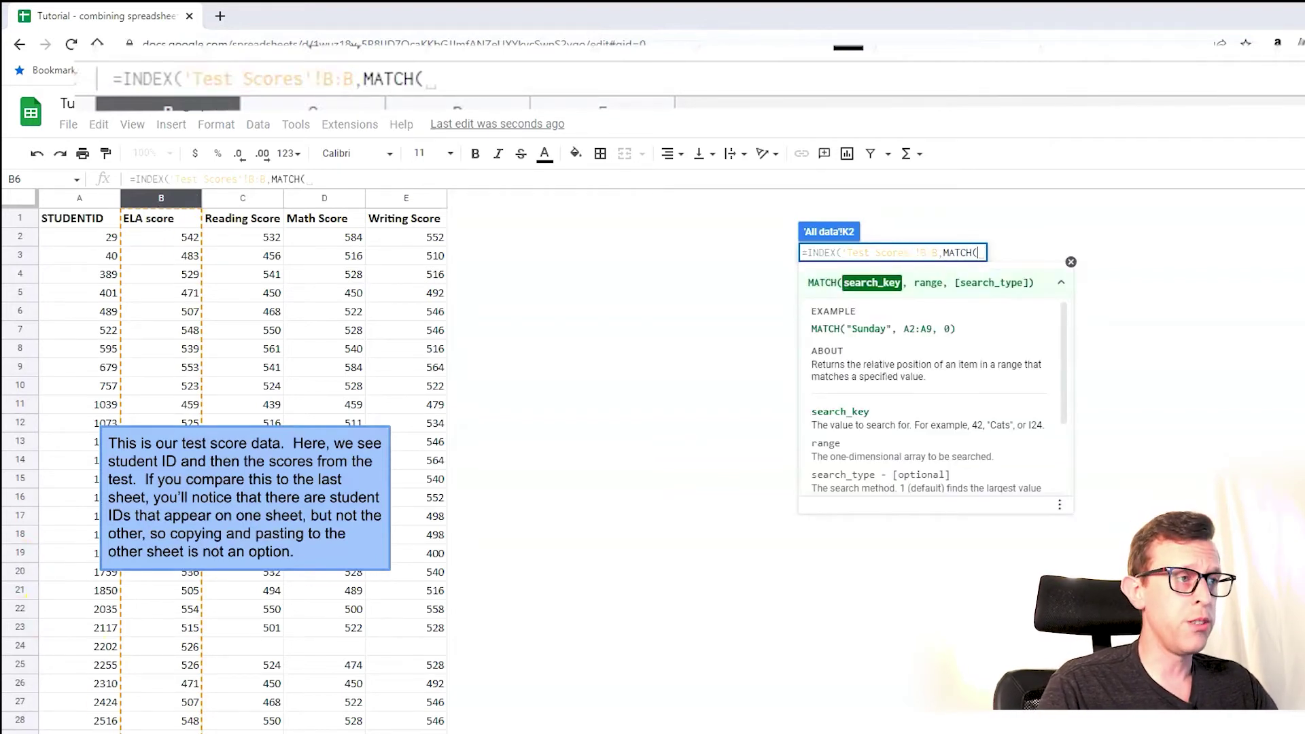
key(ctrl+Page_Up)
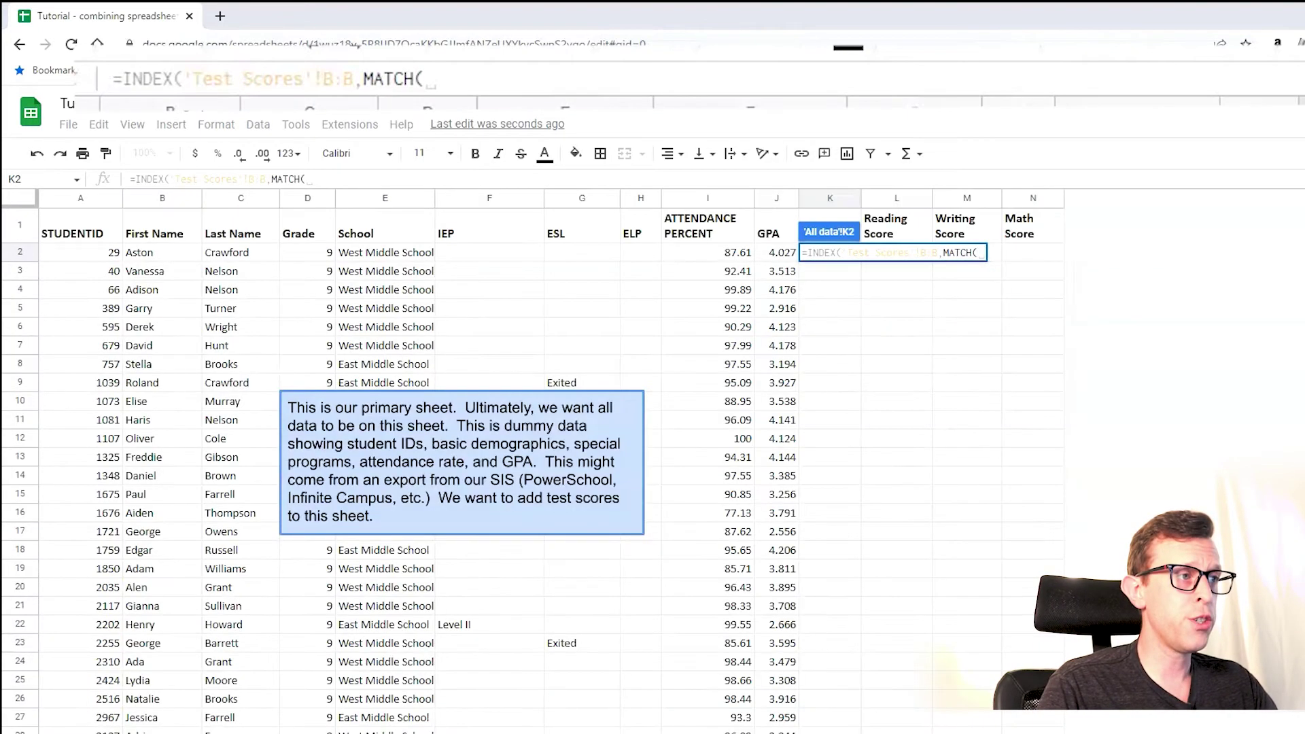
click(106, 256)
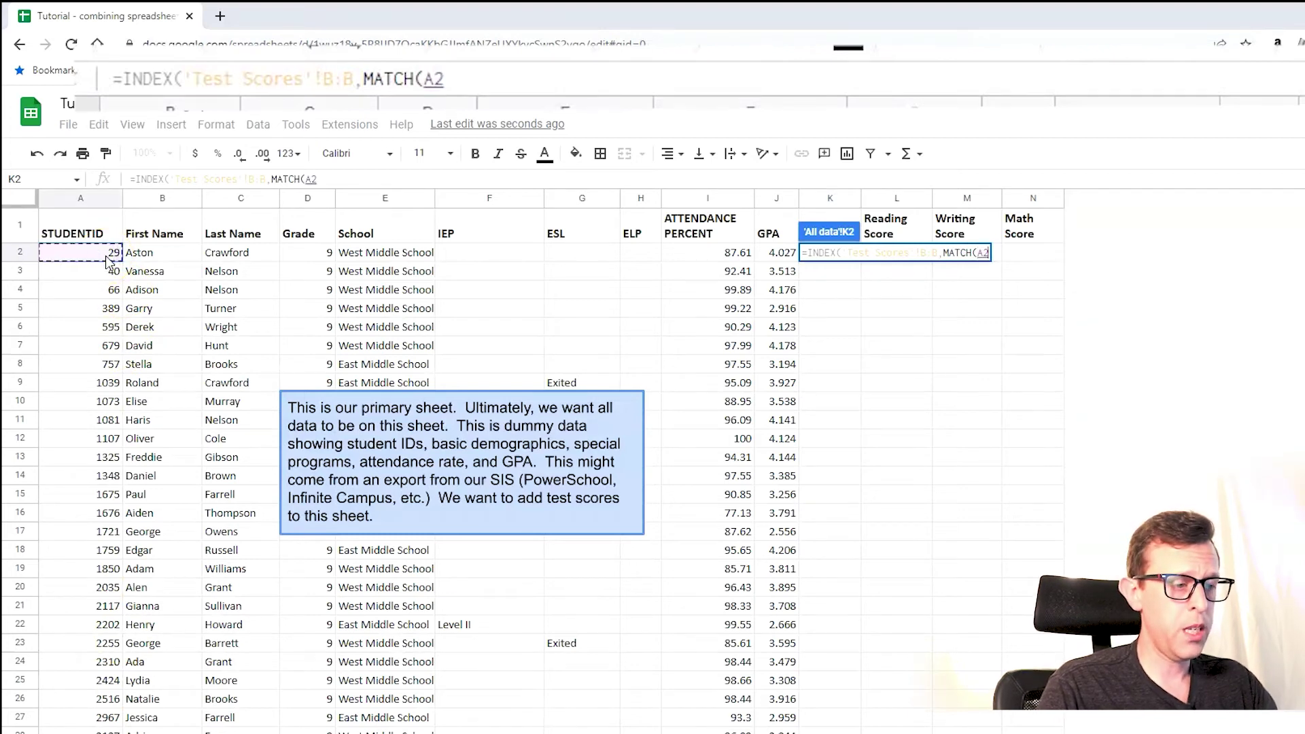
text(,)
key(ctrl+Page_Down)
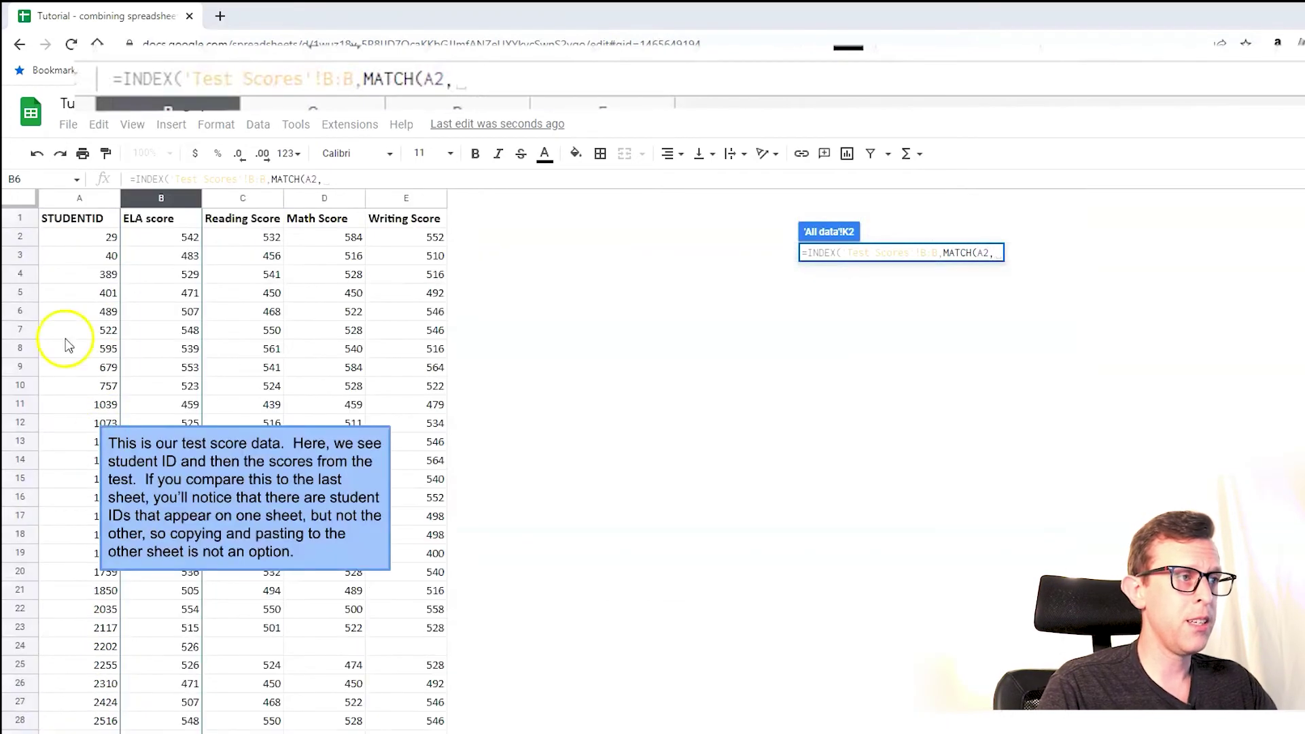
click(84, 196)
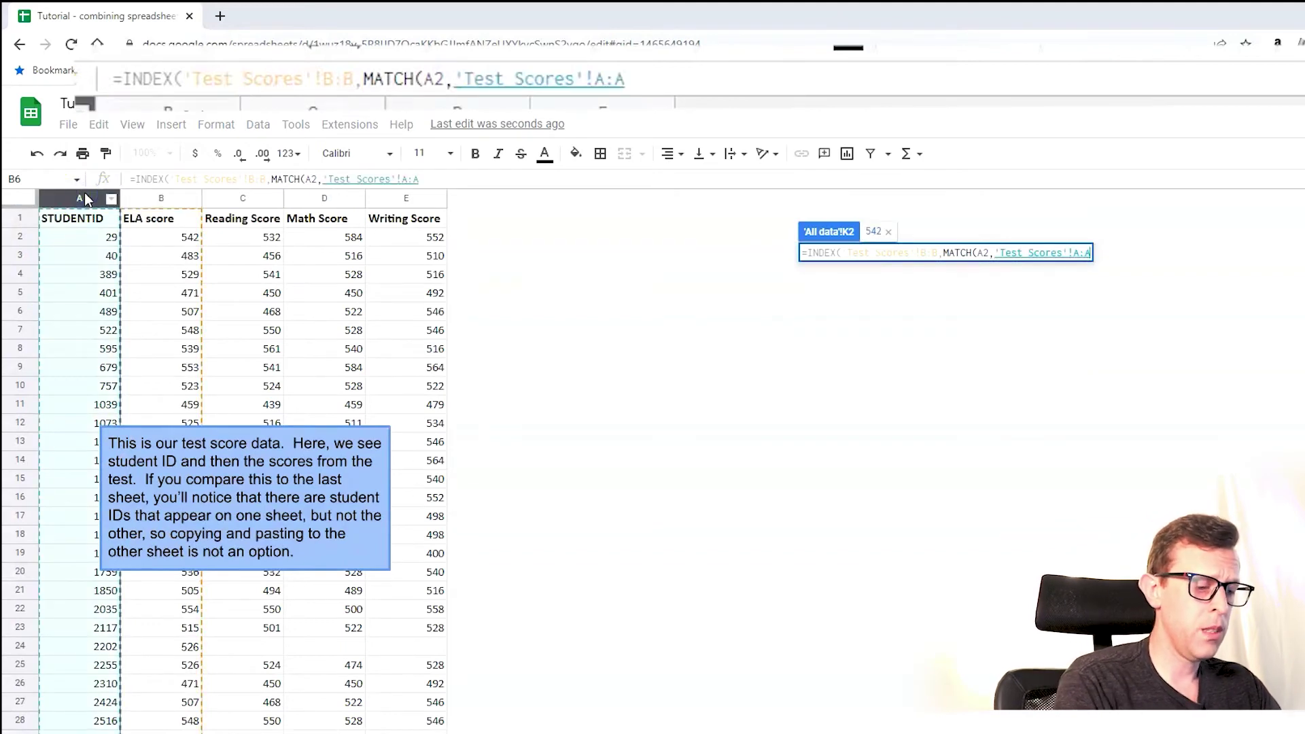
text(,))
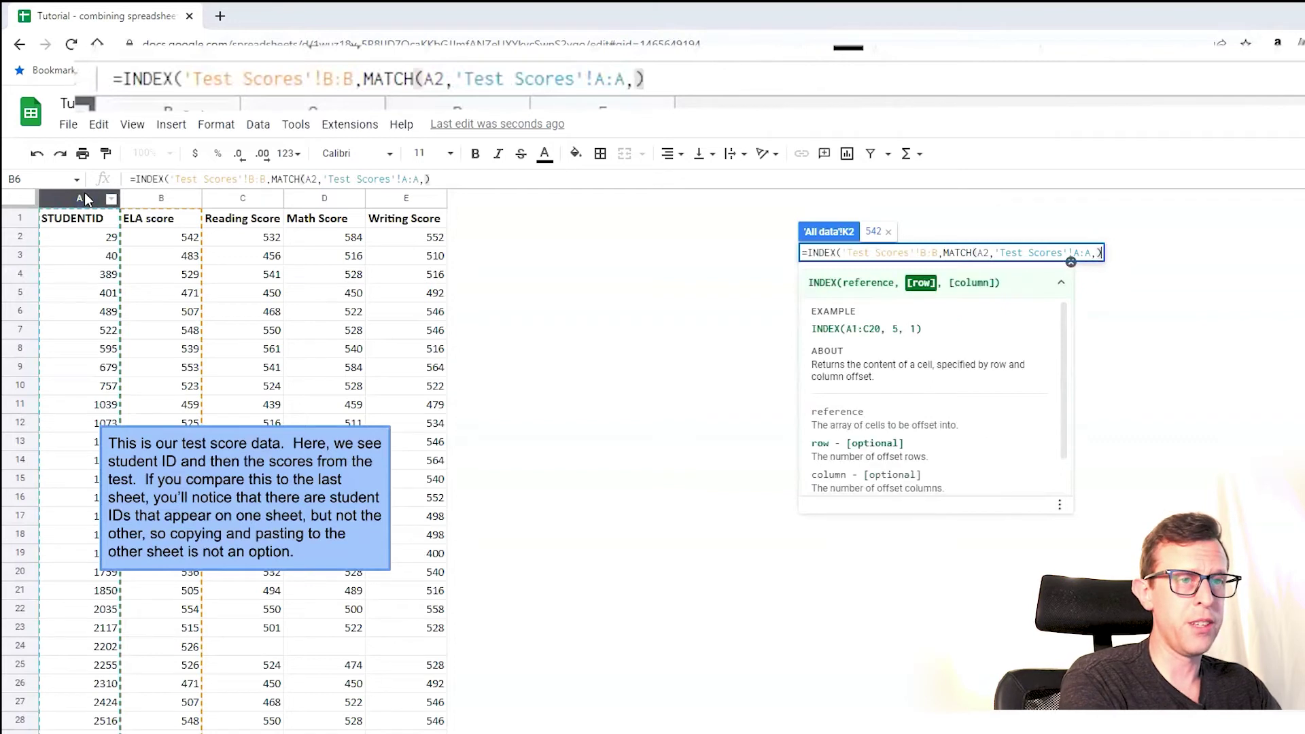
key(BackSpace)
text(0)
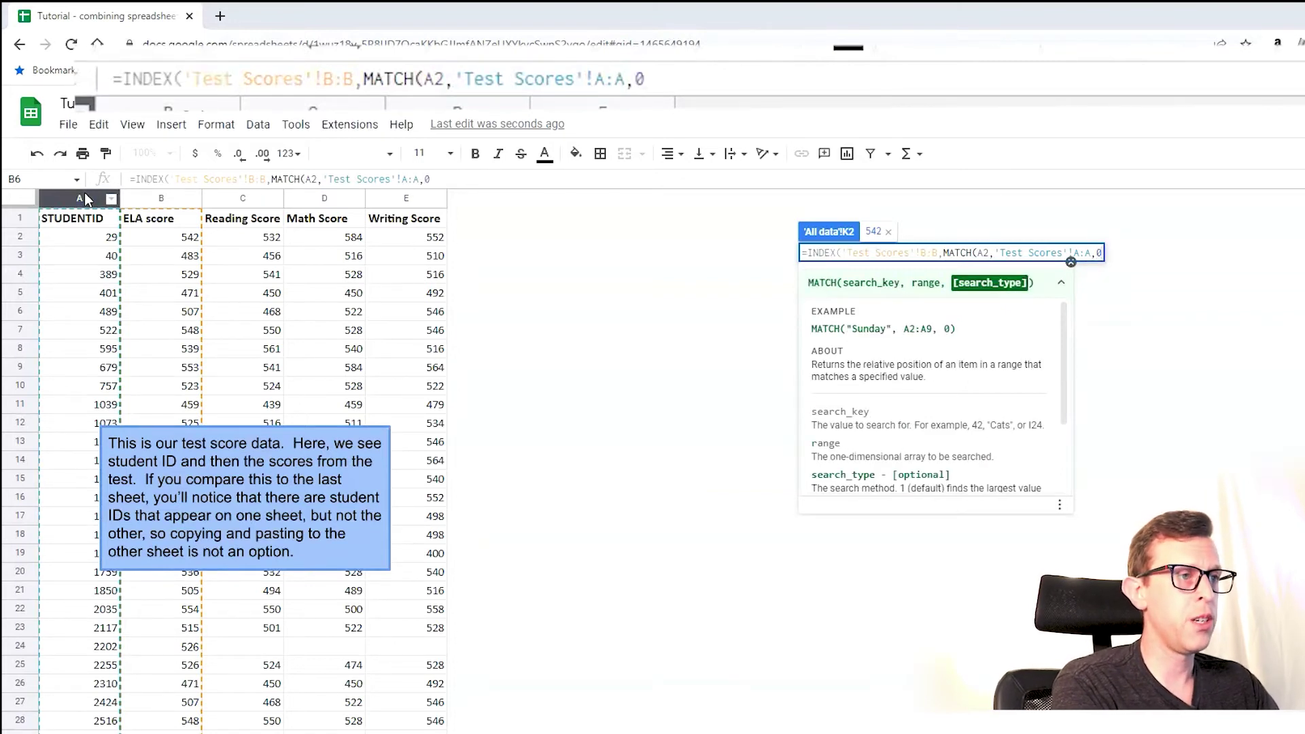
text()))
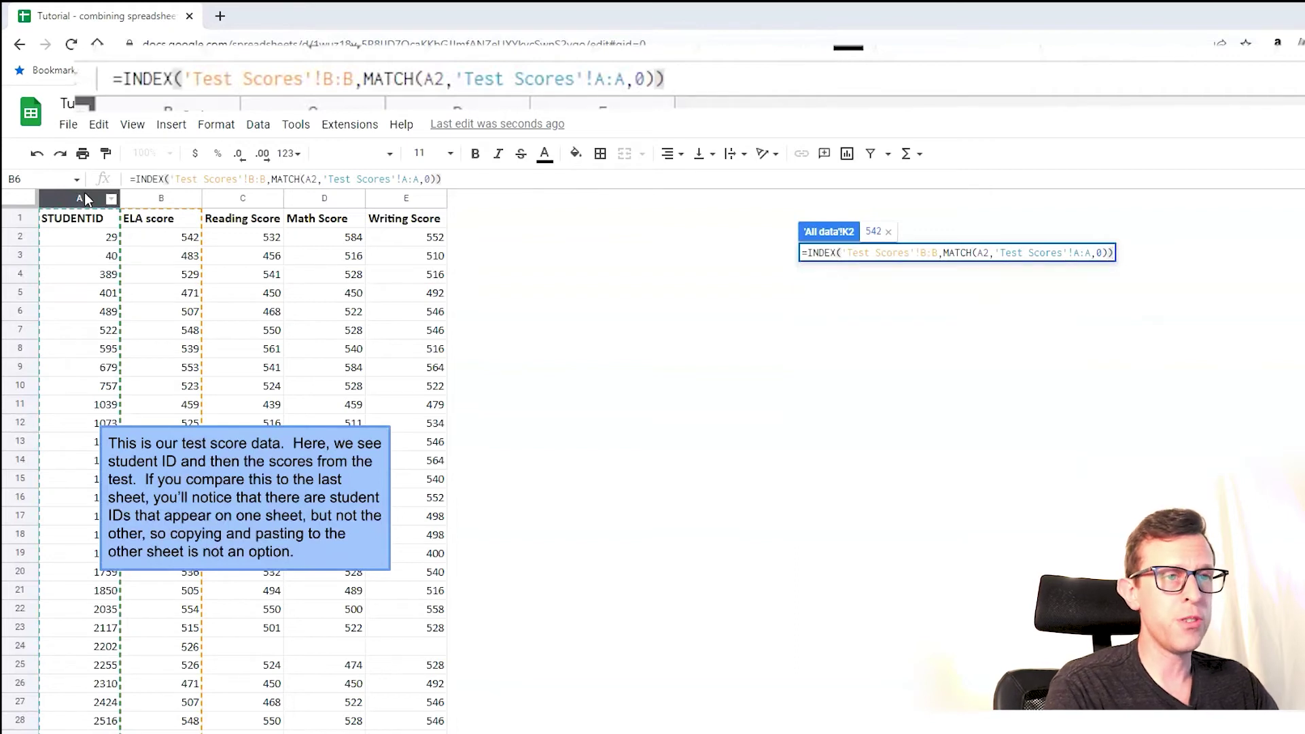
key(Return)
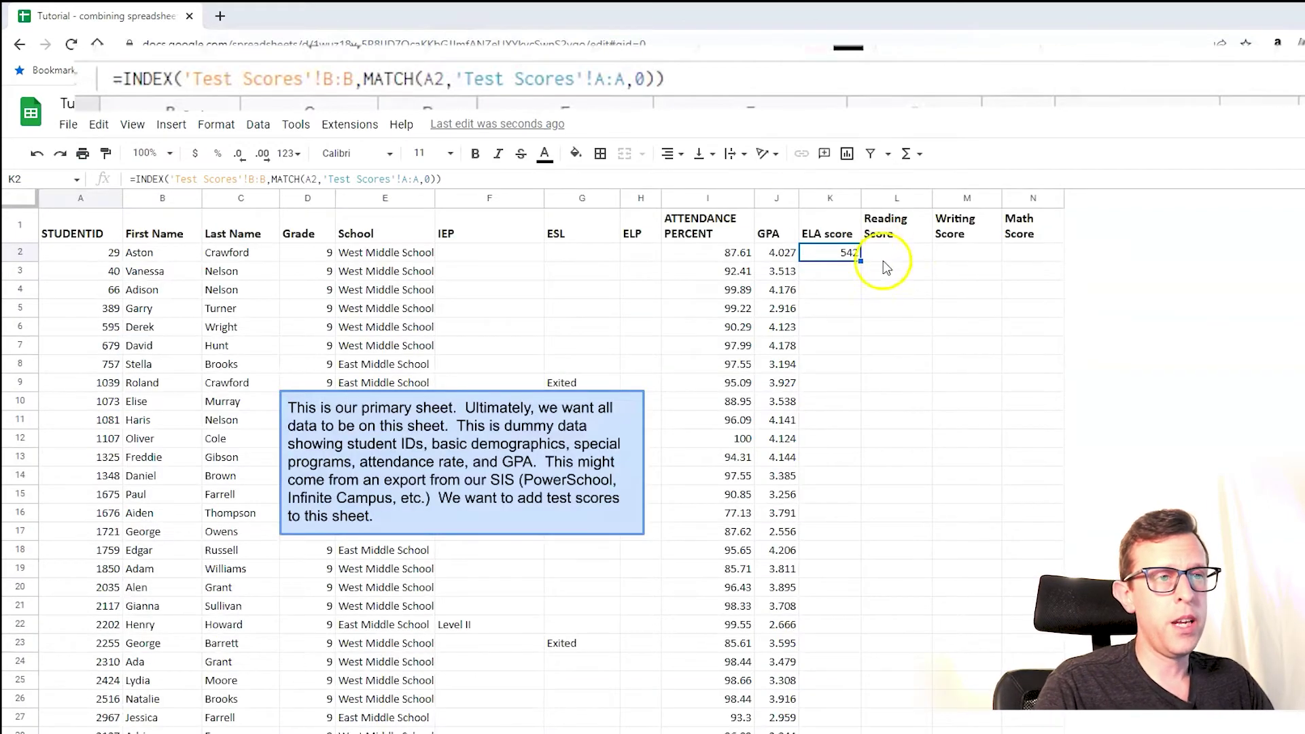
Fill the ELA score formula from K2 down through K199 and inspect the copy in K8
drag(862, 260, 836, 373)
scroll(908, 426, up, 6)
scroll(908, 426, up, 20)
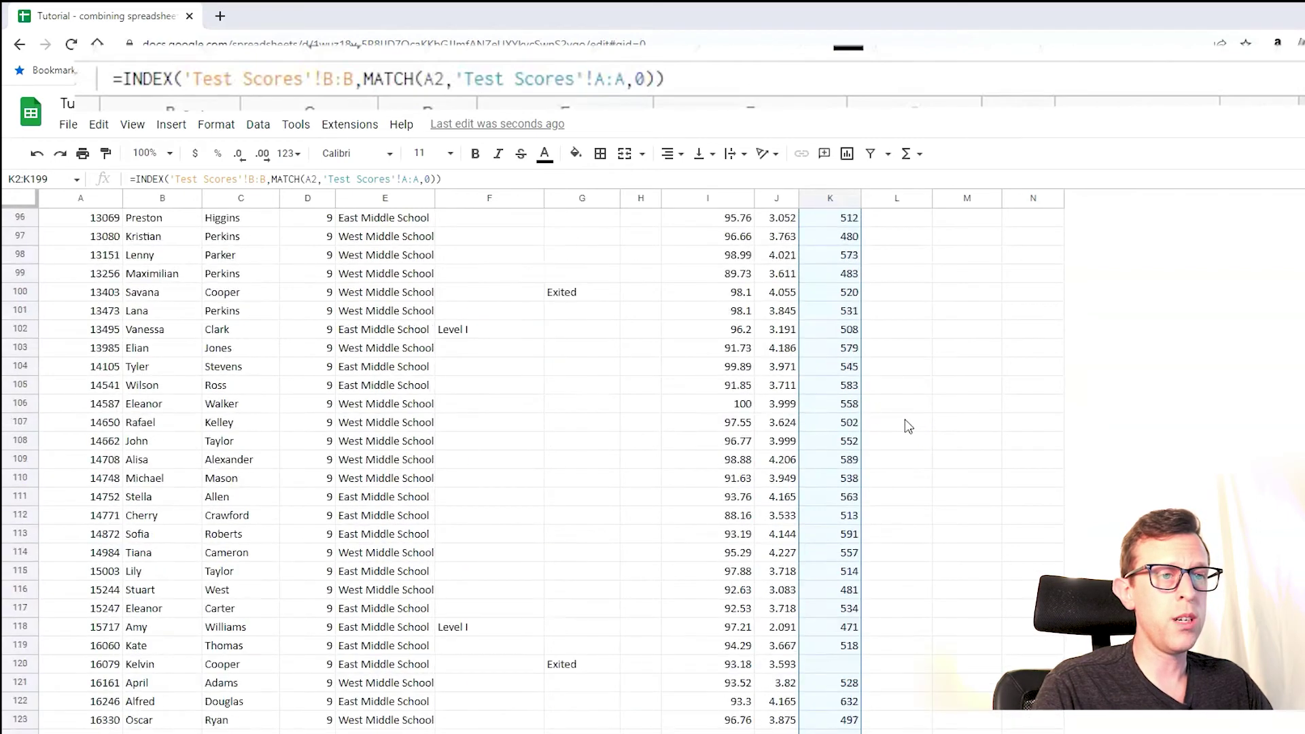
scroll(908, 426, up, 2)
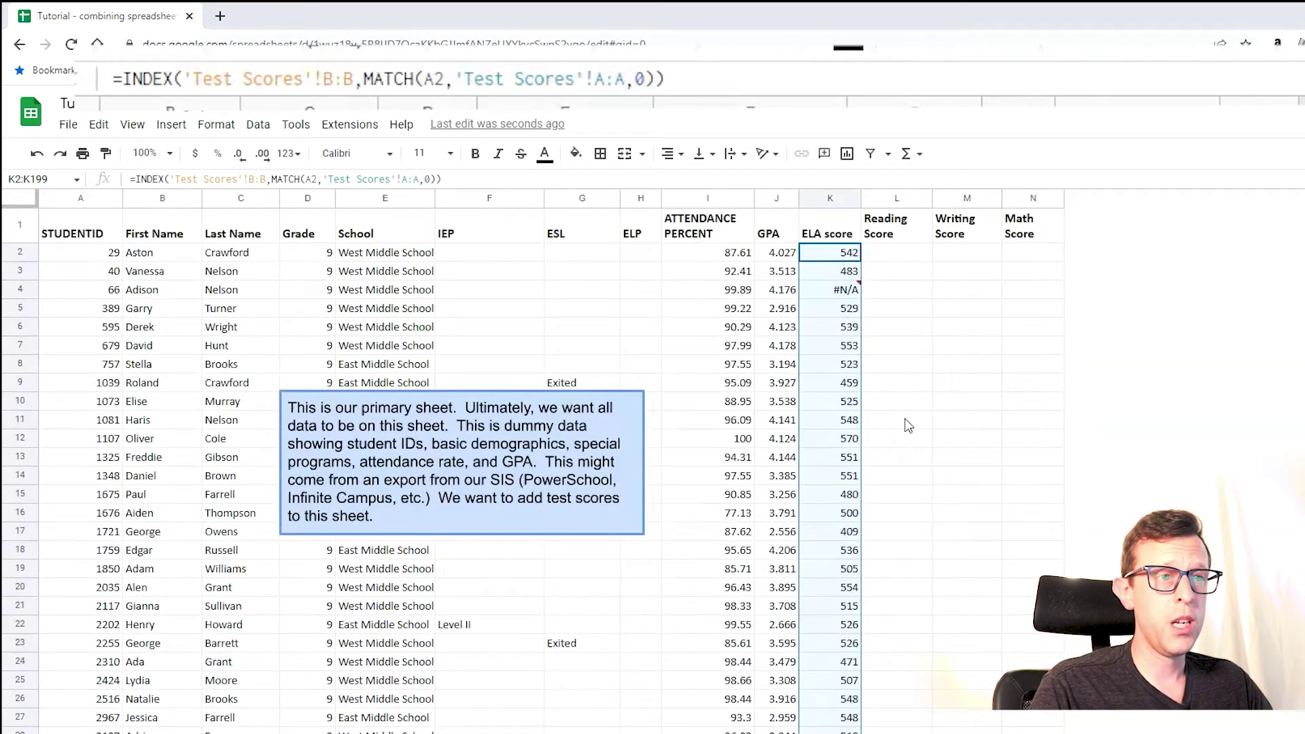
click(844, 365)
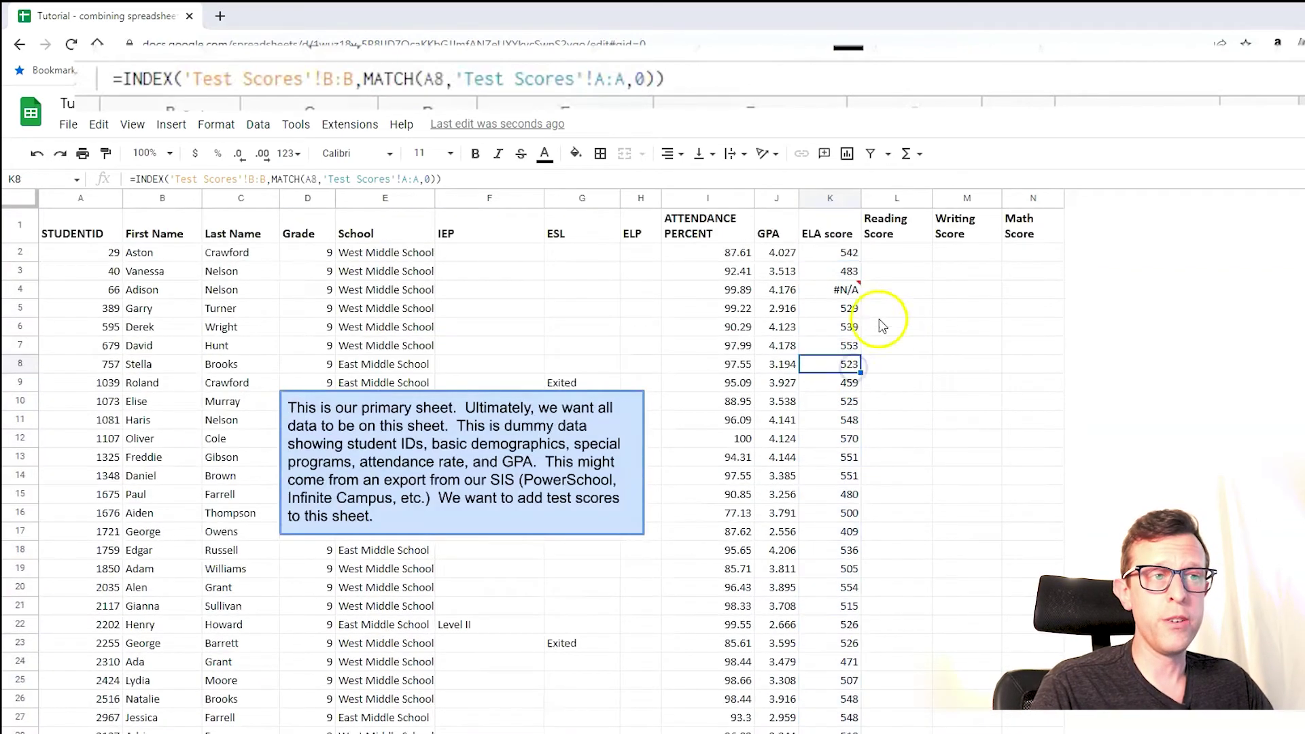
Try to copy the ELA score formula from K2 across to the Reading Score cell L2
click(897, 257)
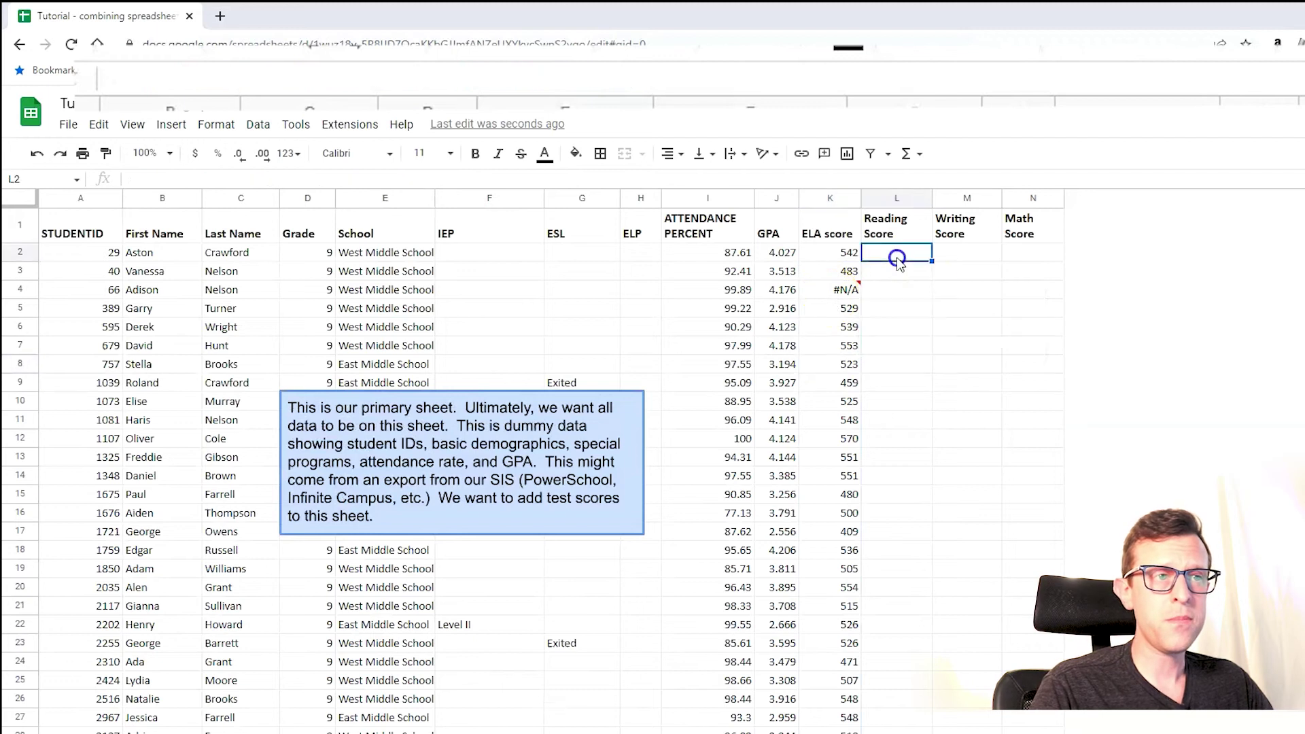
click(831, 254)
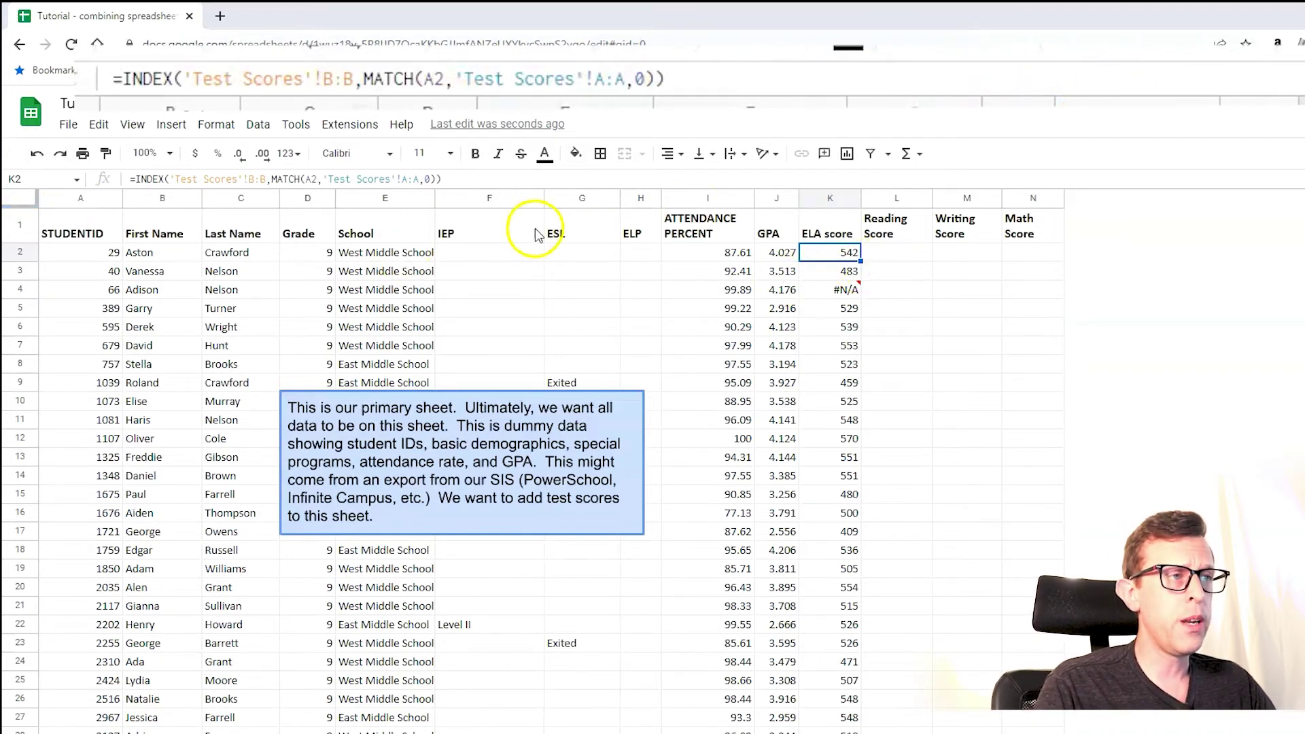
drag(859, 259, 911, 258)
click(883, 259)
Compare the column references in the K2 and L2 formulas with the columns on the Test Scores sheet
click(821, 254)
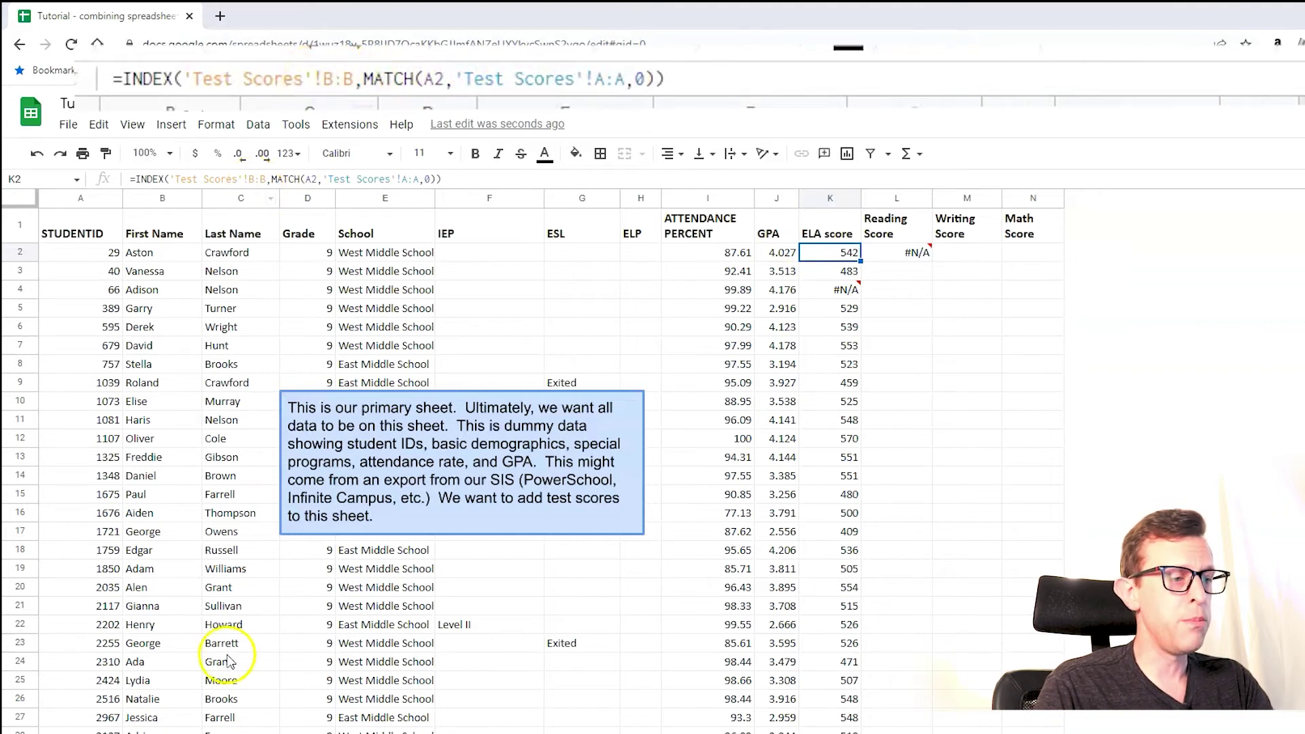
click(245, 733)
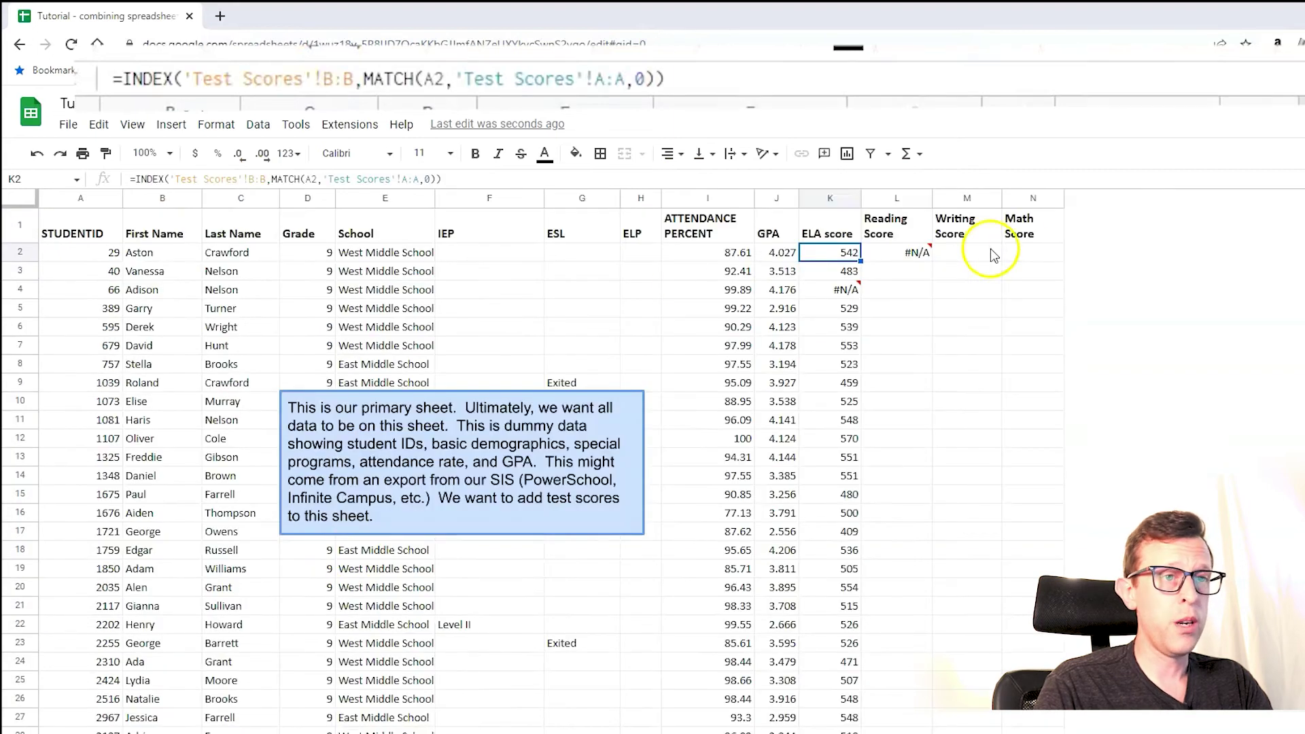
click(911, 254)
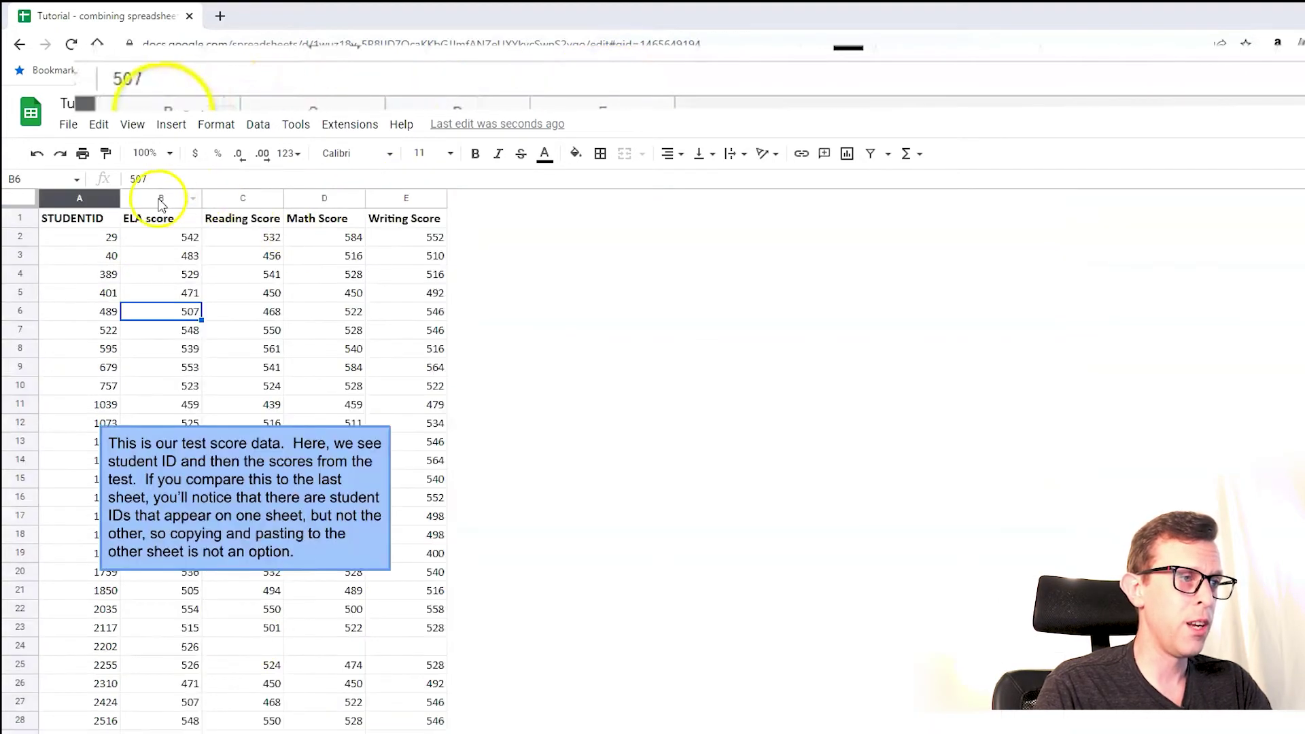
click(160, 200)
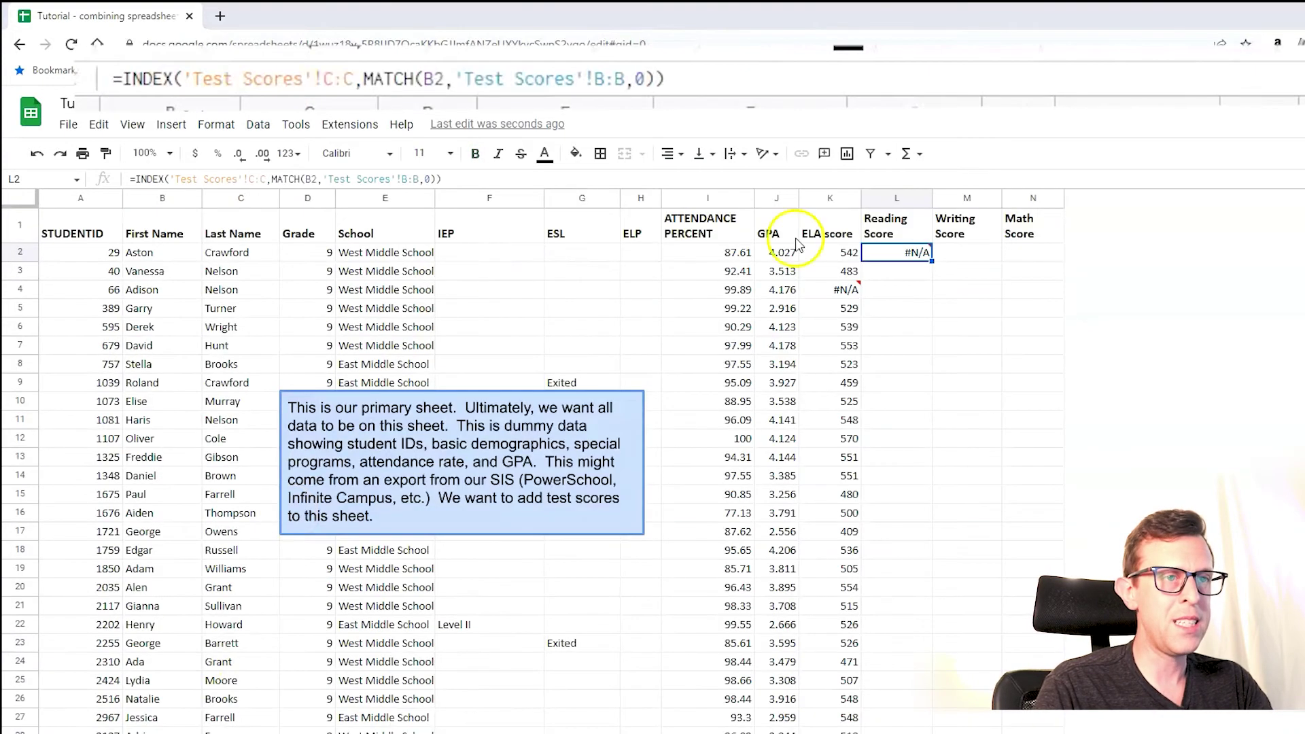
click(840, 253)
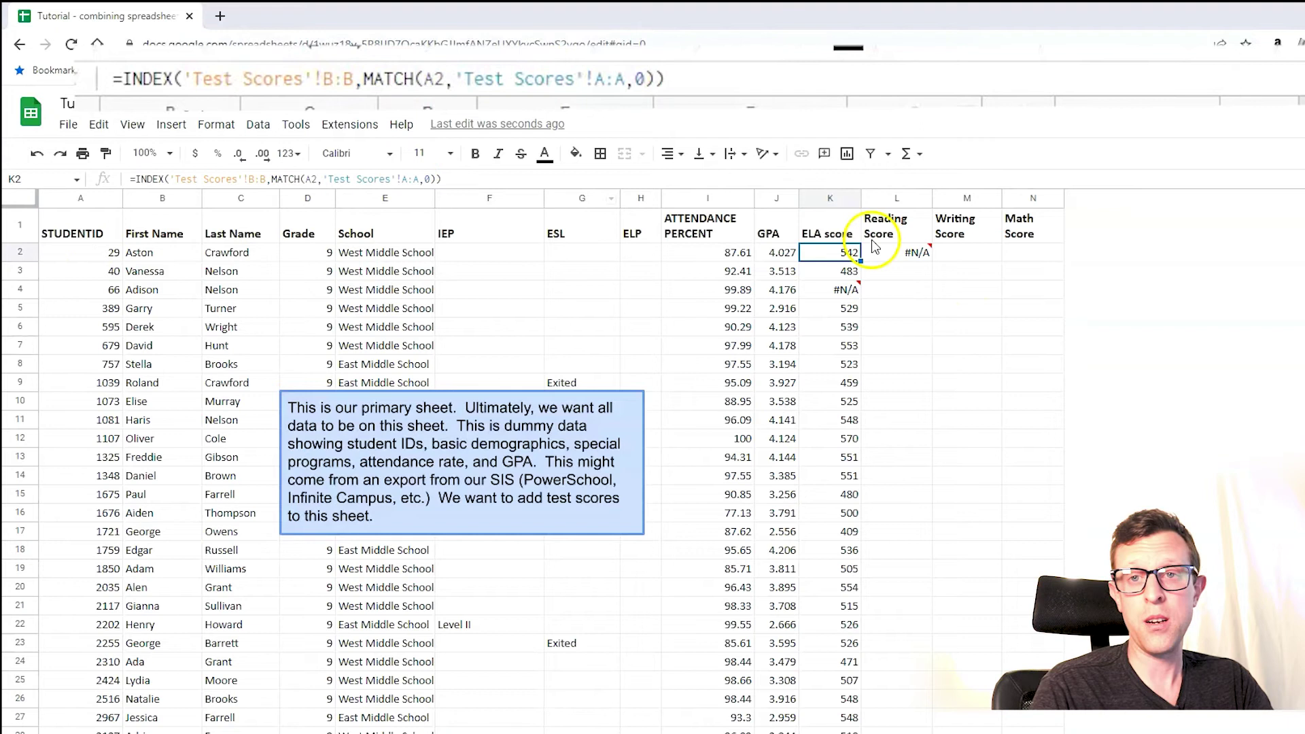
click(897, 252)
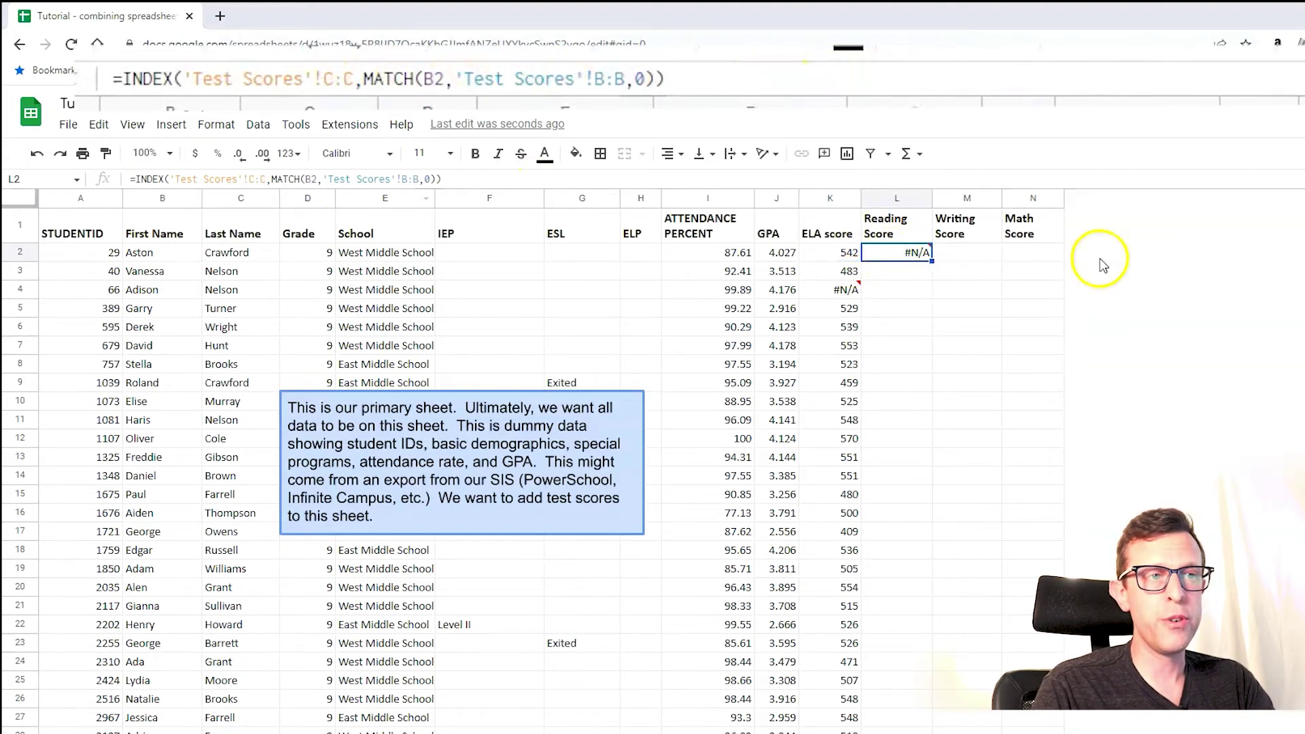
Clear L2 and anchor the MATCH references in K2 as $A2 and 'Test Scores'!$A:$A
key(Delete)
click(842, 255)
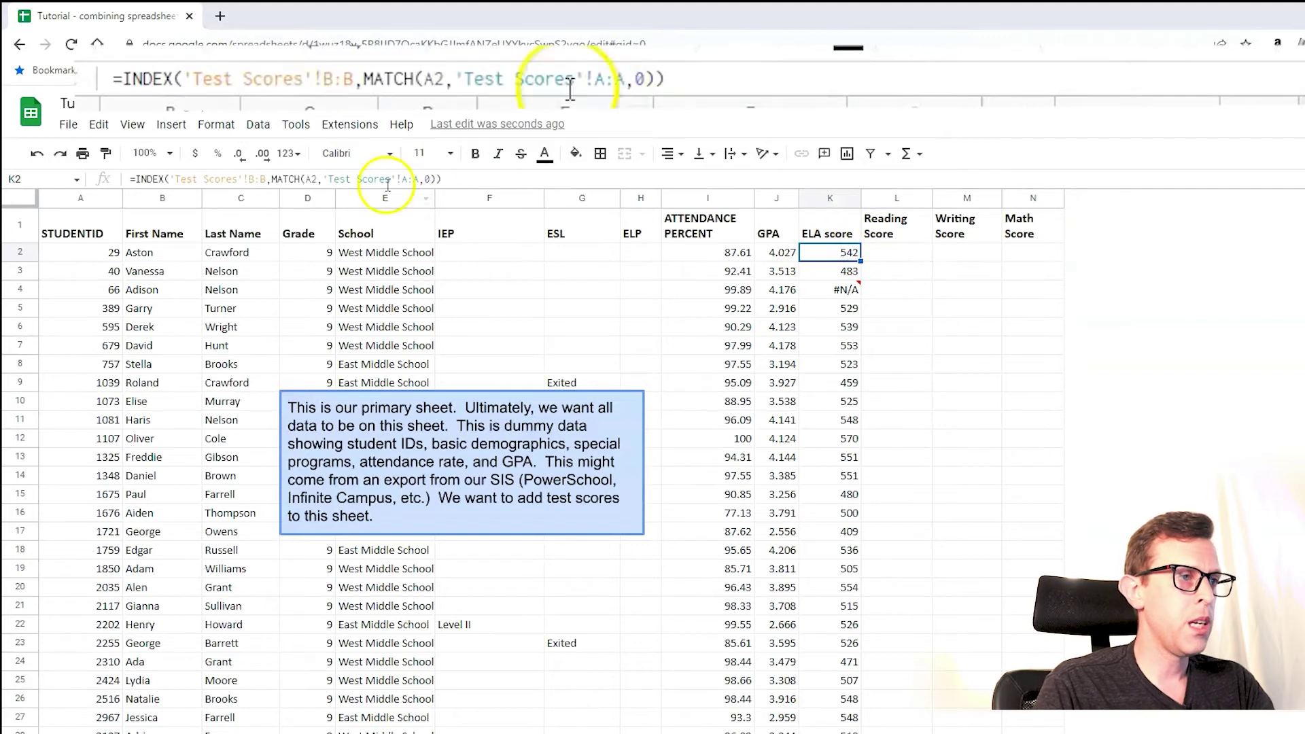
click(306, 179)
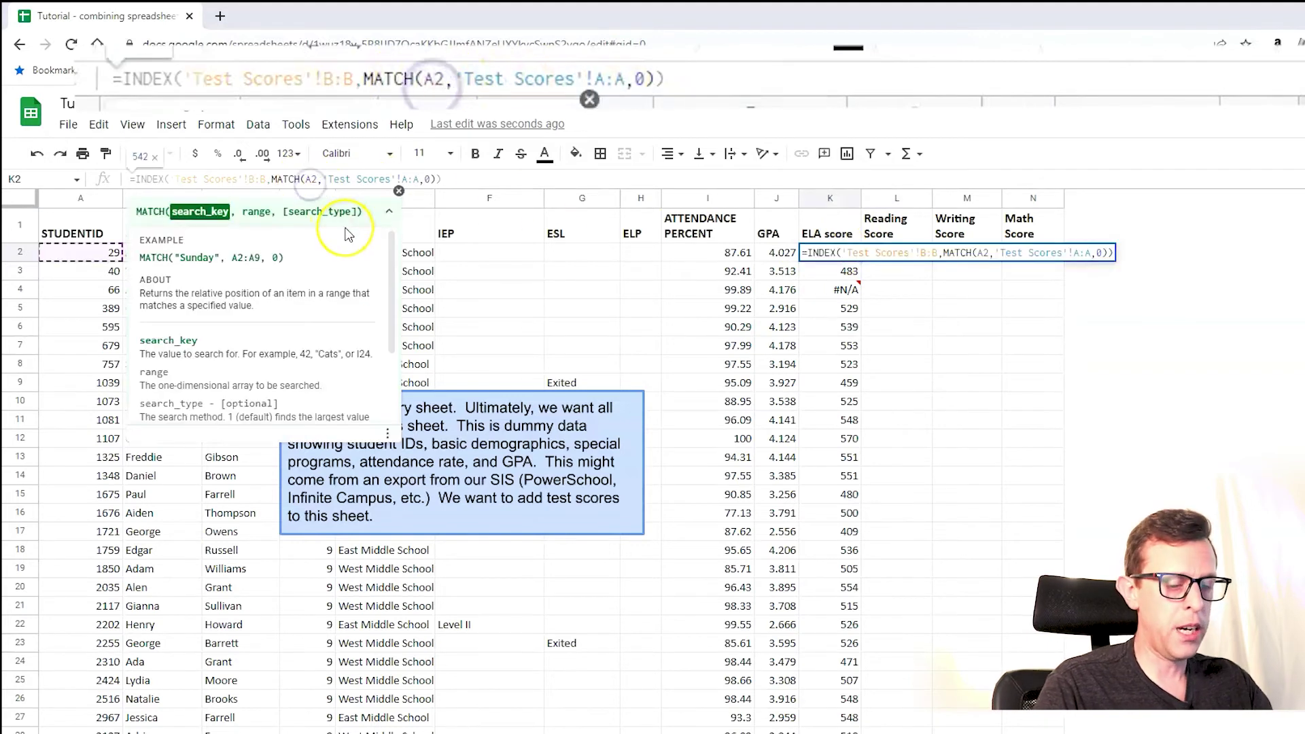
text($)
key(Right)
key(Right)
key(Right)
key(Right)
key(Right)
key(Right)
key(Right)
key(Right)
key(Right)
key(Right)
key(Right)
key(Right)
key(Right)
key(Right)
key(Right)
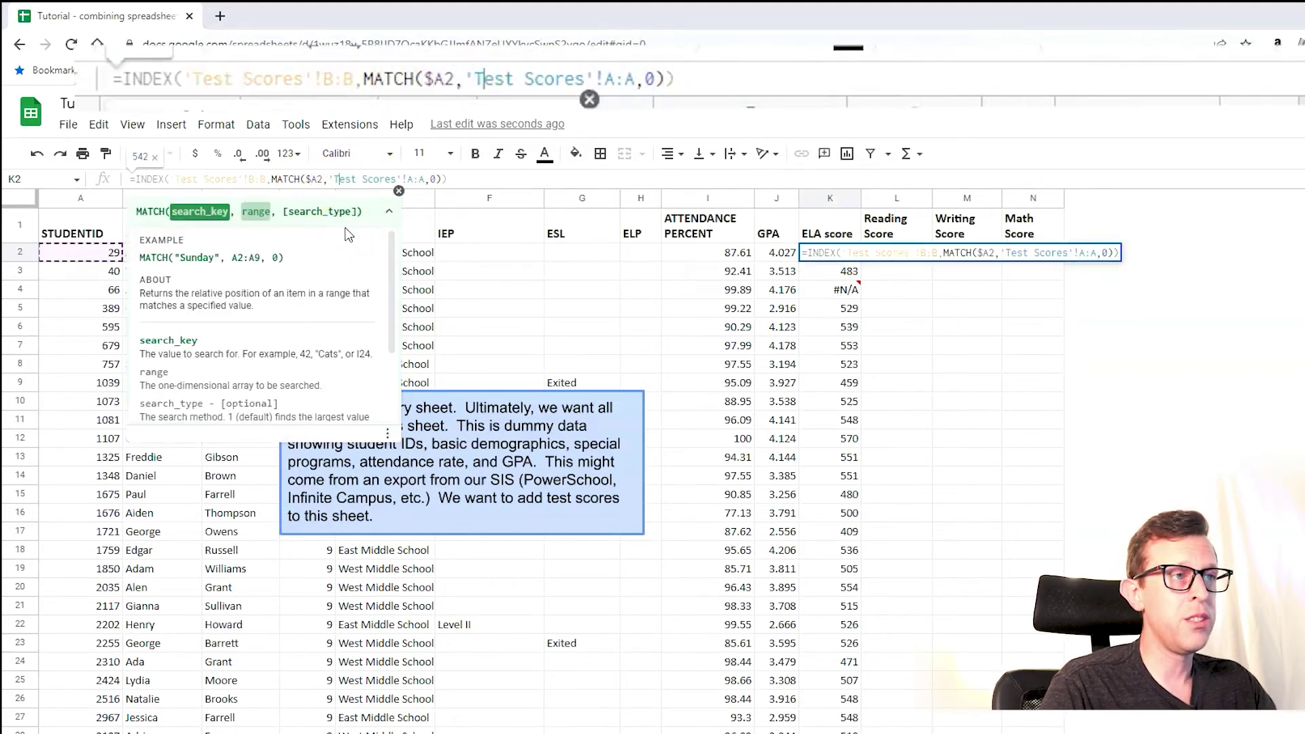
text($)
key(Right)
text($)
key(Return)
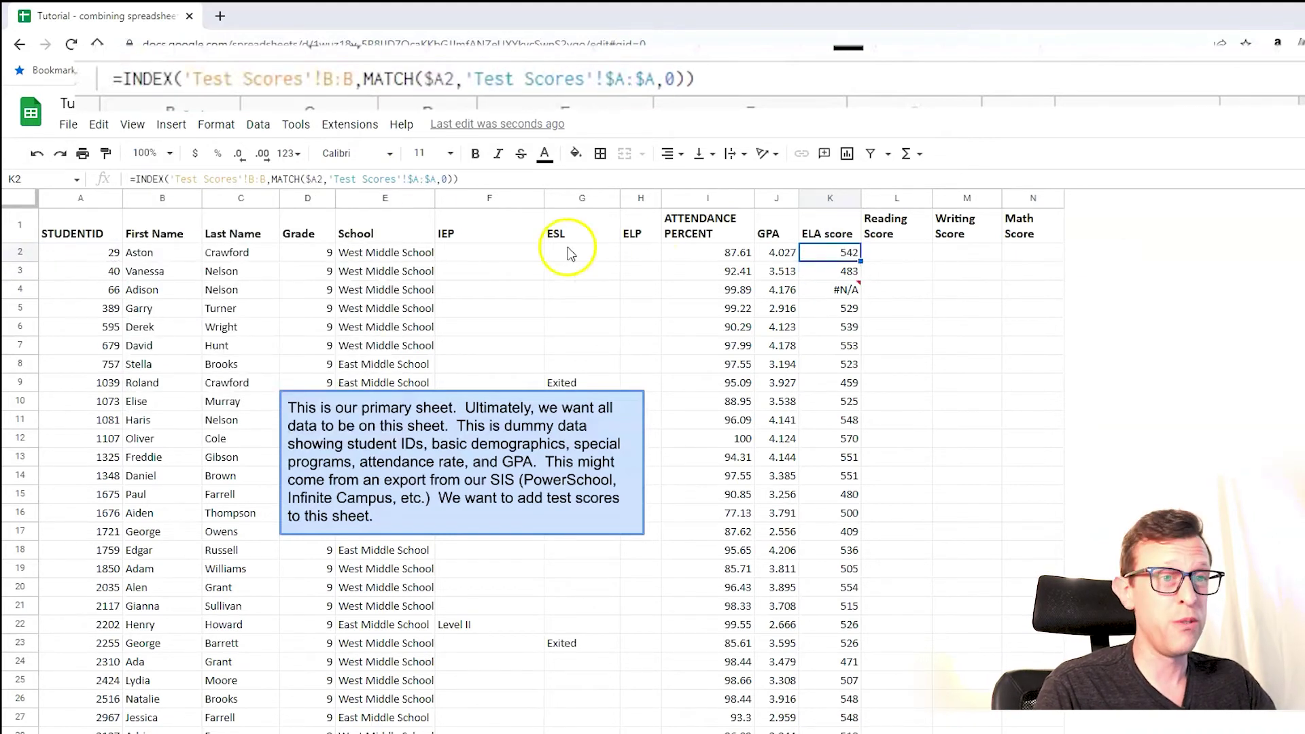
Copy the anchored formula from K2 to the Reading Score cell L2 and fill it down through L199
drag(859, 260, 896, 257)
click(917, 258)
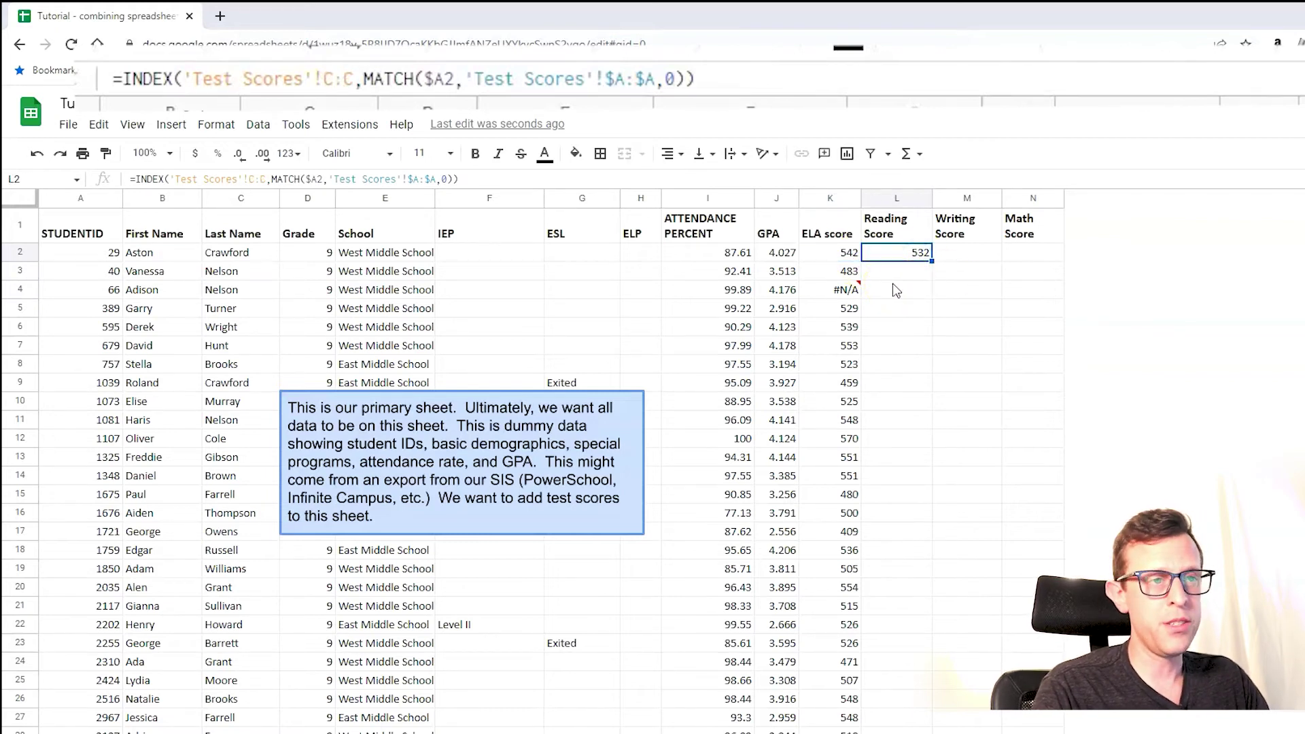
key(ctrl+shift+Down)
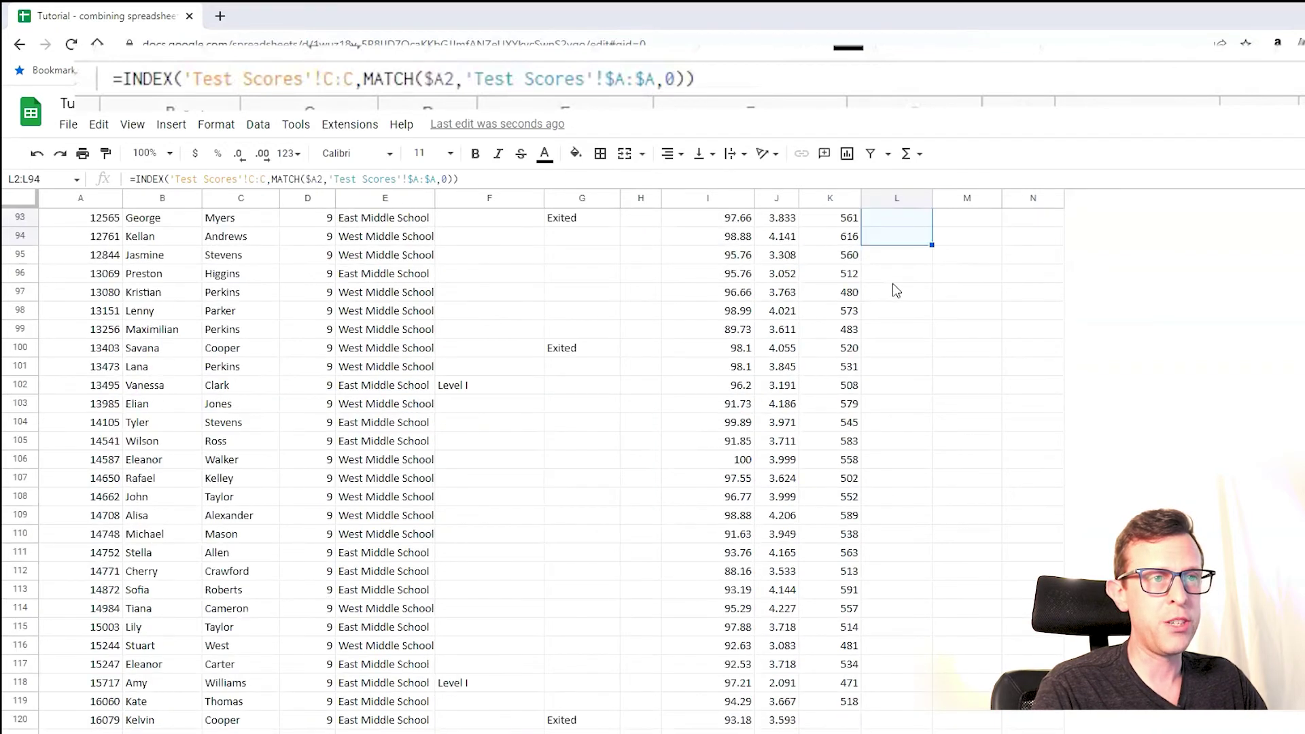
key(shift+Up)
key(shift+Up)
key(shift+Up)
key(shift+Up)
key(shift+Up)
key(shift+Up)
key(shift+Up)
key(shift+Up)
key(shift+Up)
key(shift+Up)
key(shift+Up)
key(shift+Up)
key(shift+Up)
key(shift+Up)
key(shift+Up)
key(shift+Up)
key(shift+Up)
key(shift+Up)
key(shift+Up)
key(shift+Up)
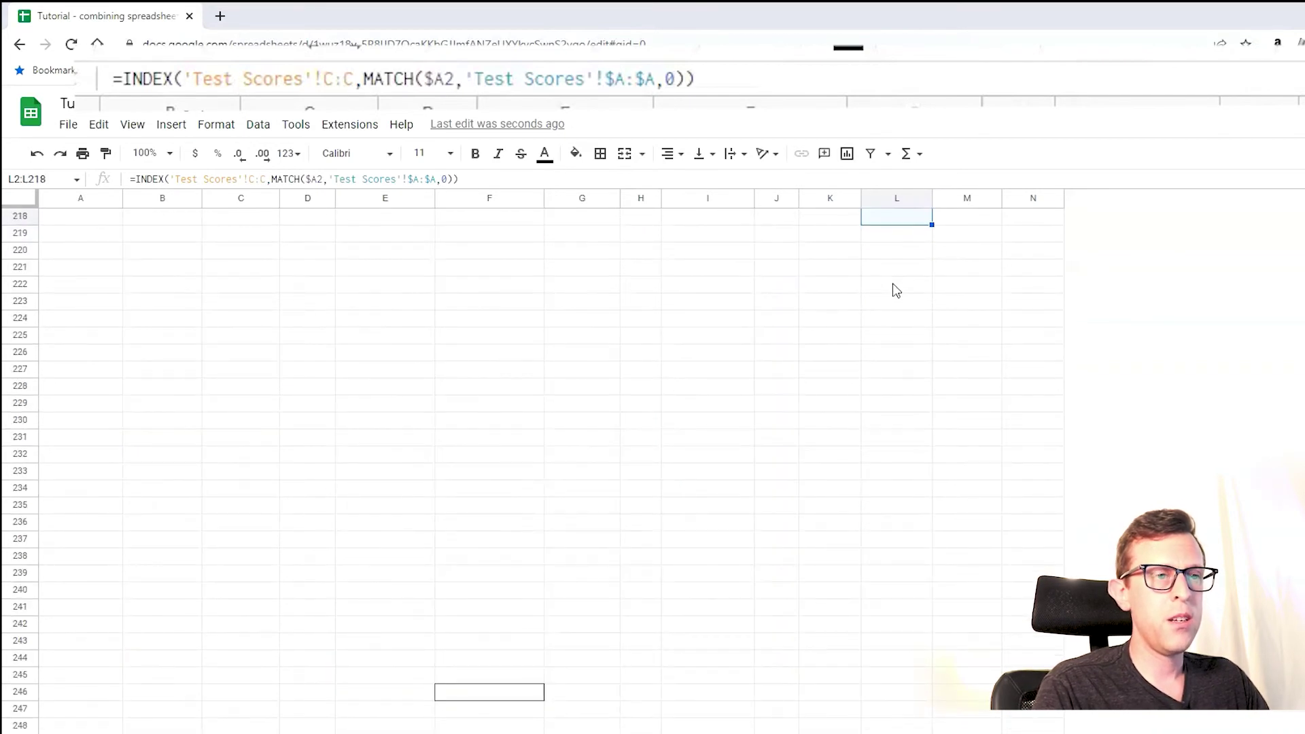
key(shift+Down)
key(shift+Down)
key(shift+Down)
key(shift+Down)
key(shift+Down)
key(shift+Down)
key(shift+Down)
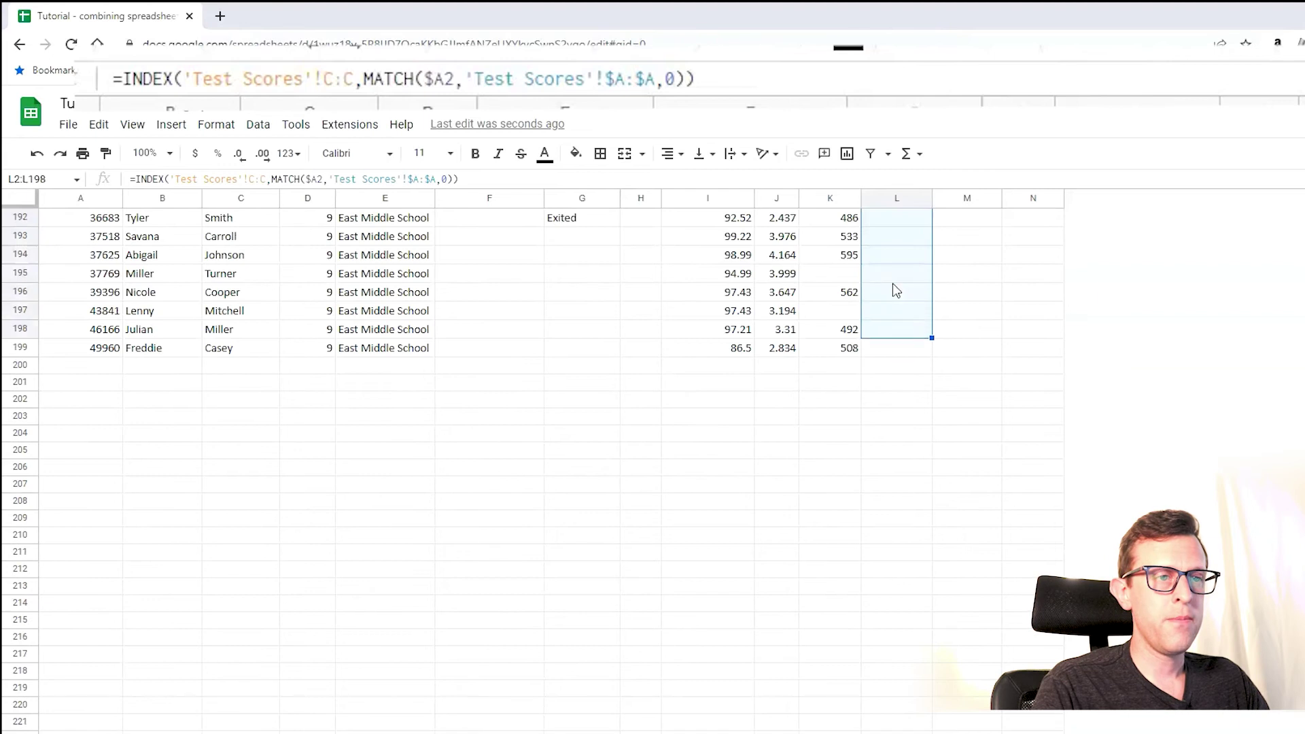
key(ctrl+d)
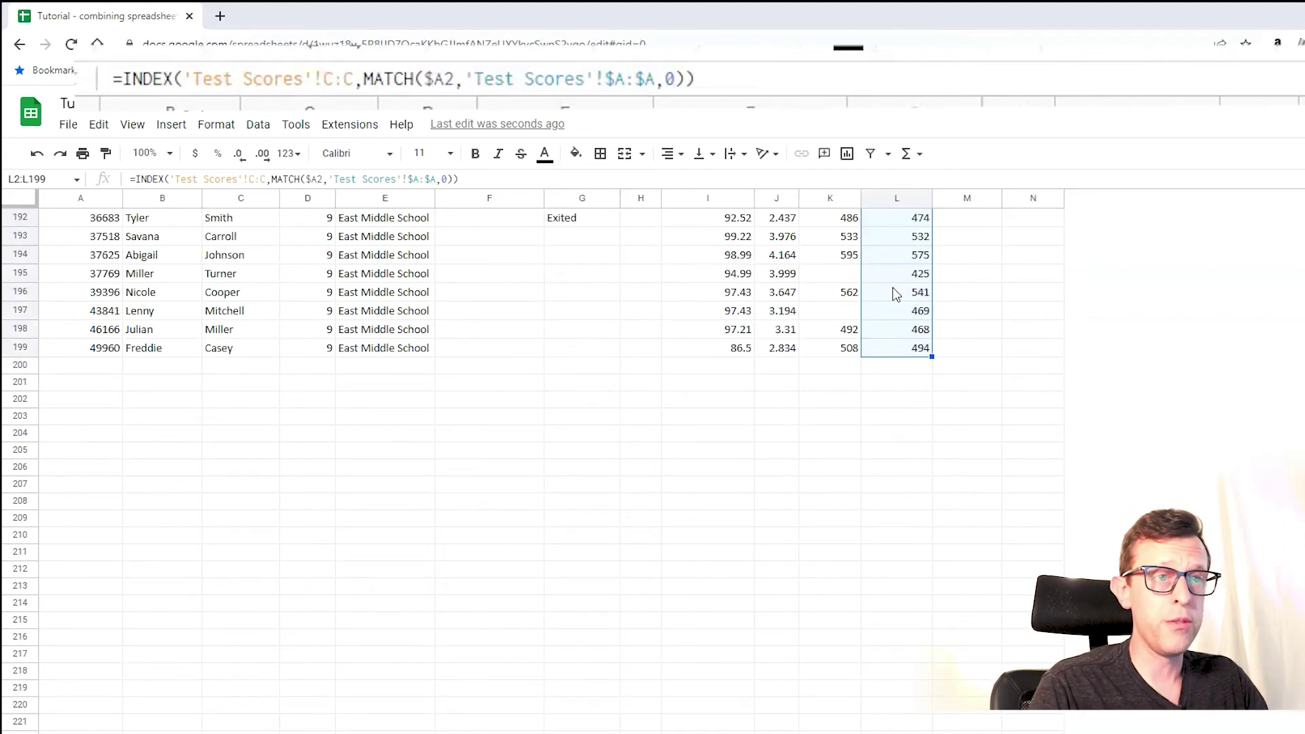
Clear the ELA and Reading score formulas from the range K2:L199 on the All data sheet
scroll(893, 288, up, 20)
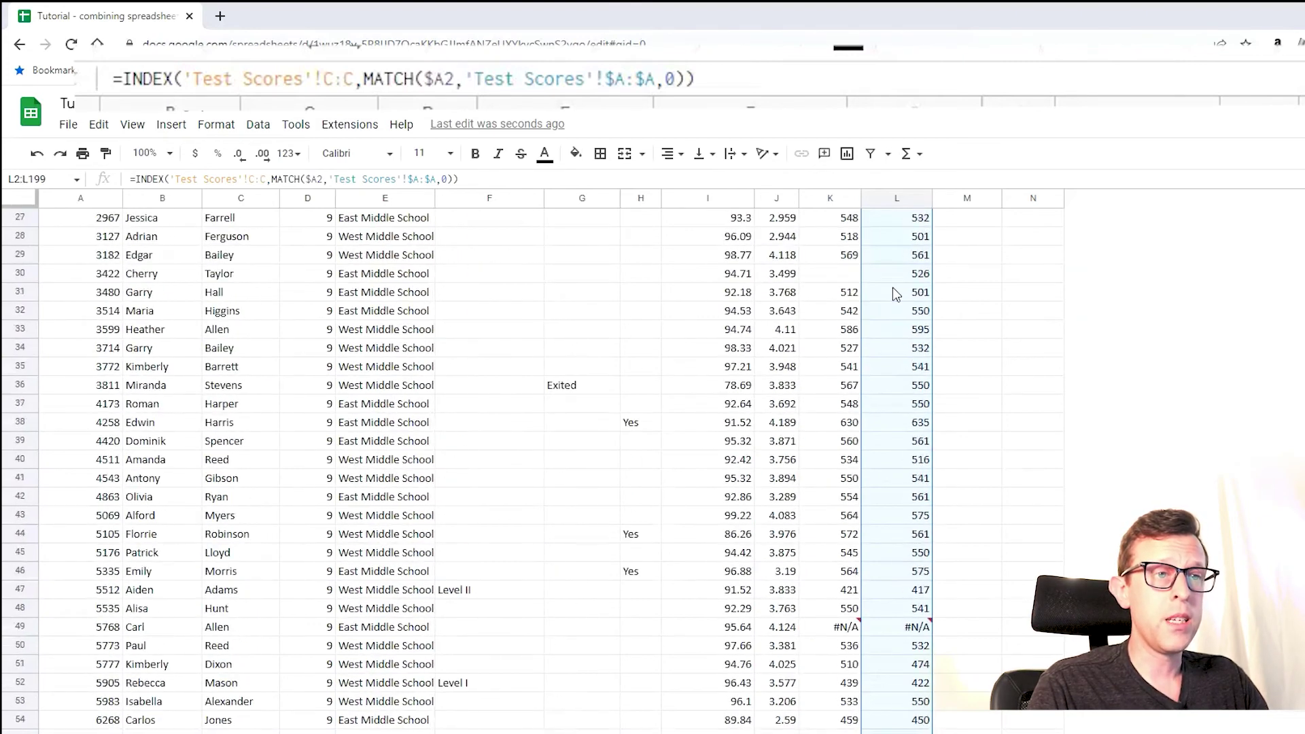
scroll(891, 293, up, 6)
click(951, 256)
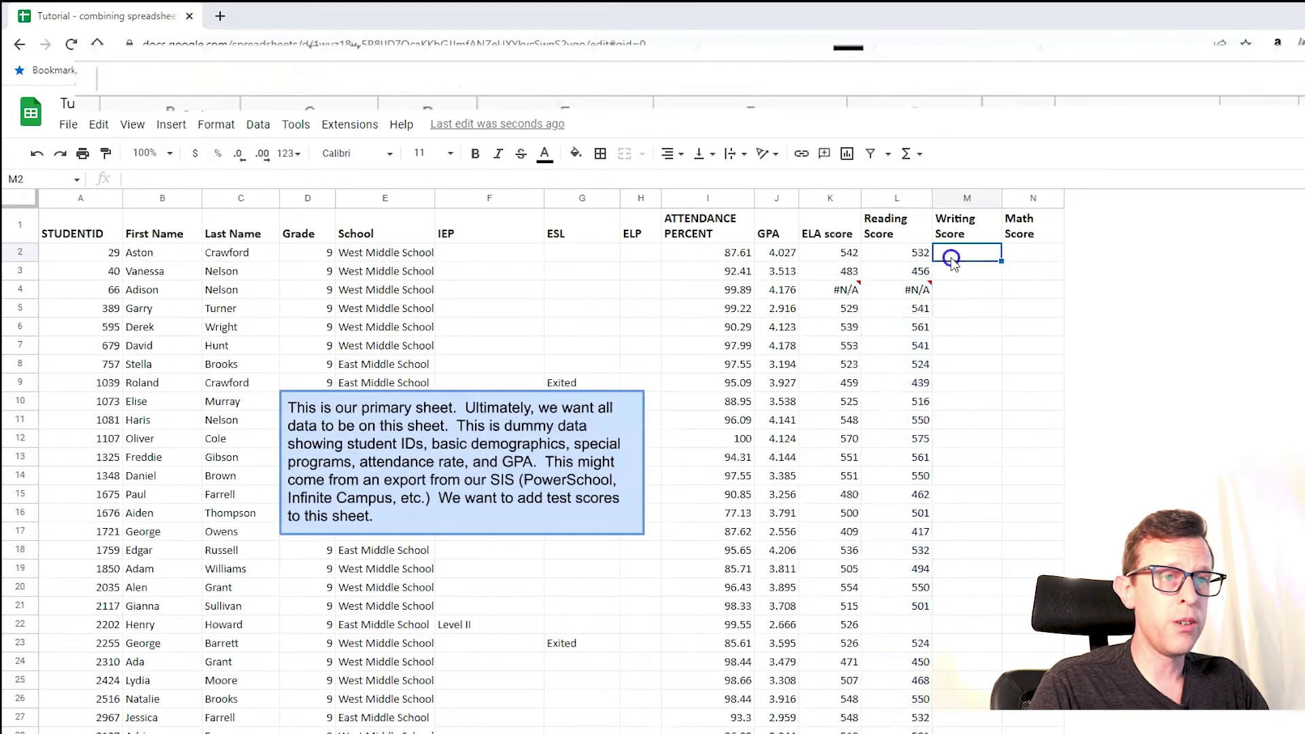
click(868, 252)
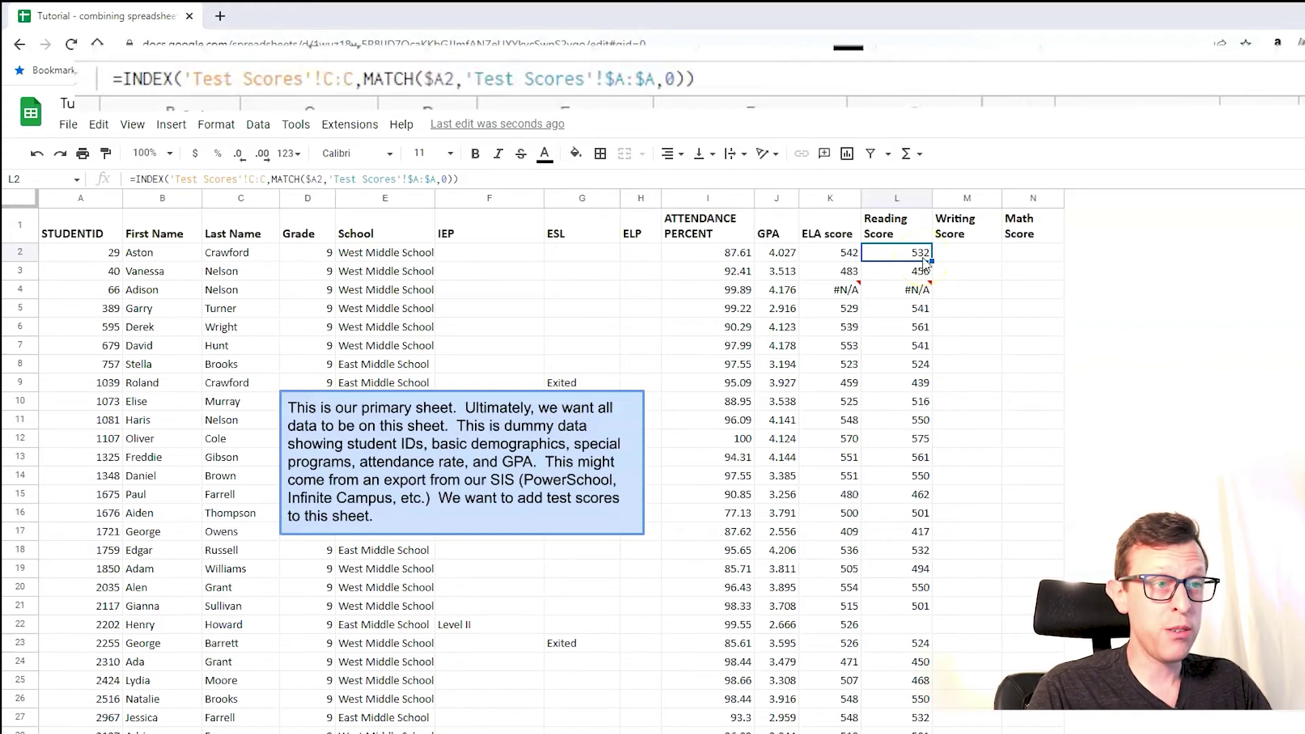
drag(919, 256, 821, 272)
key(ctrl+z)
key(ctrl+z)
key(ctrl+z)
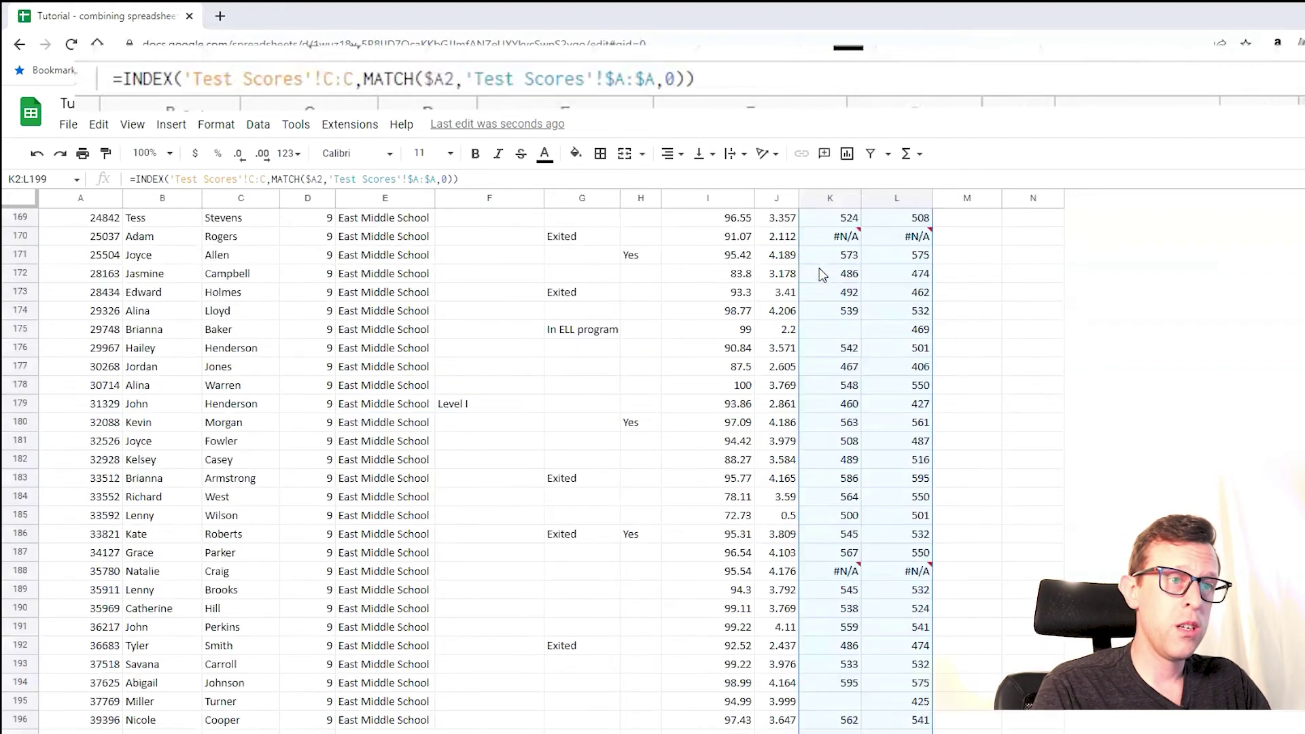
key(Down)
key(Left)
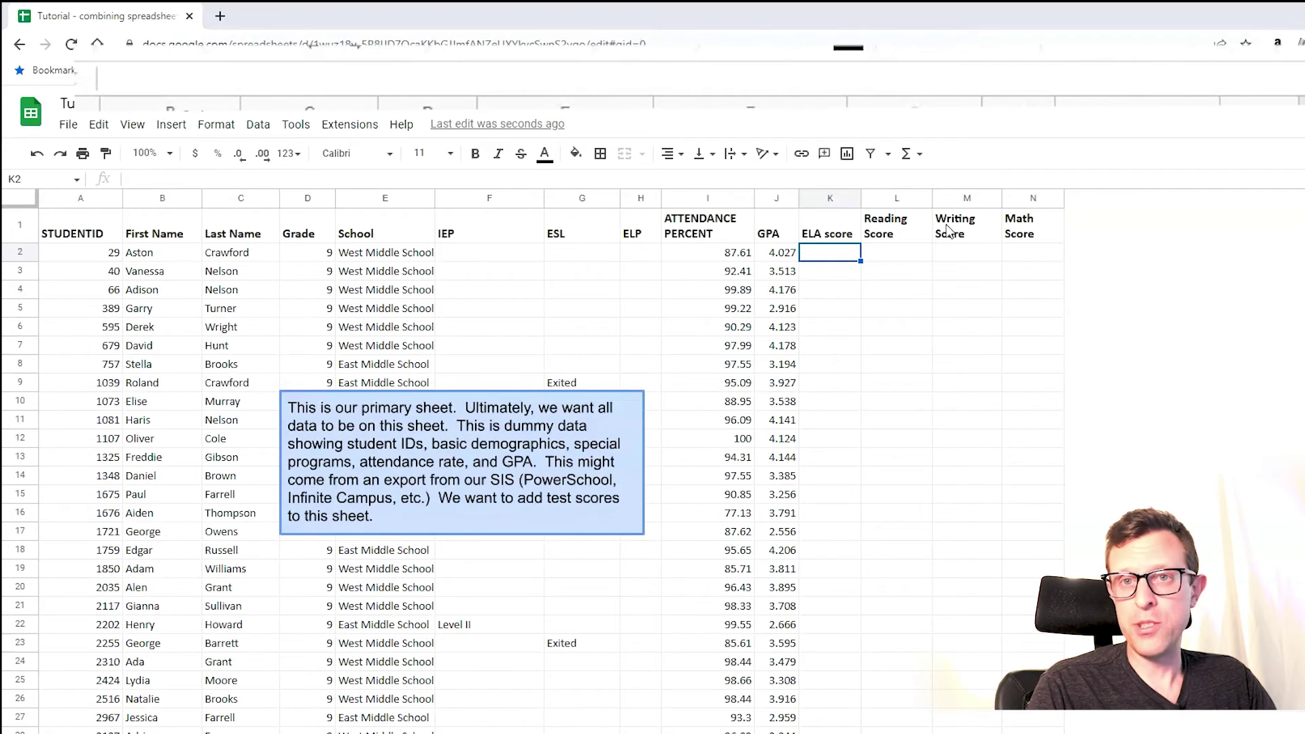
Compare the order of the Writing Score and Math Score headers on the All data and Test Scores sheets
click(950, 238)
click(1030, 224)
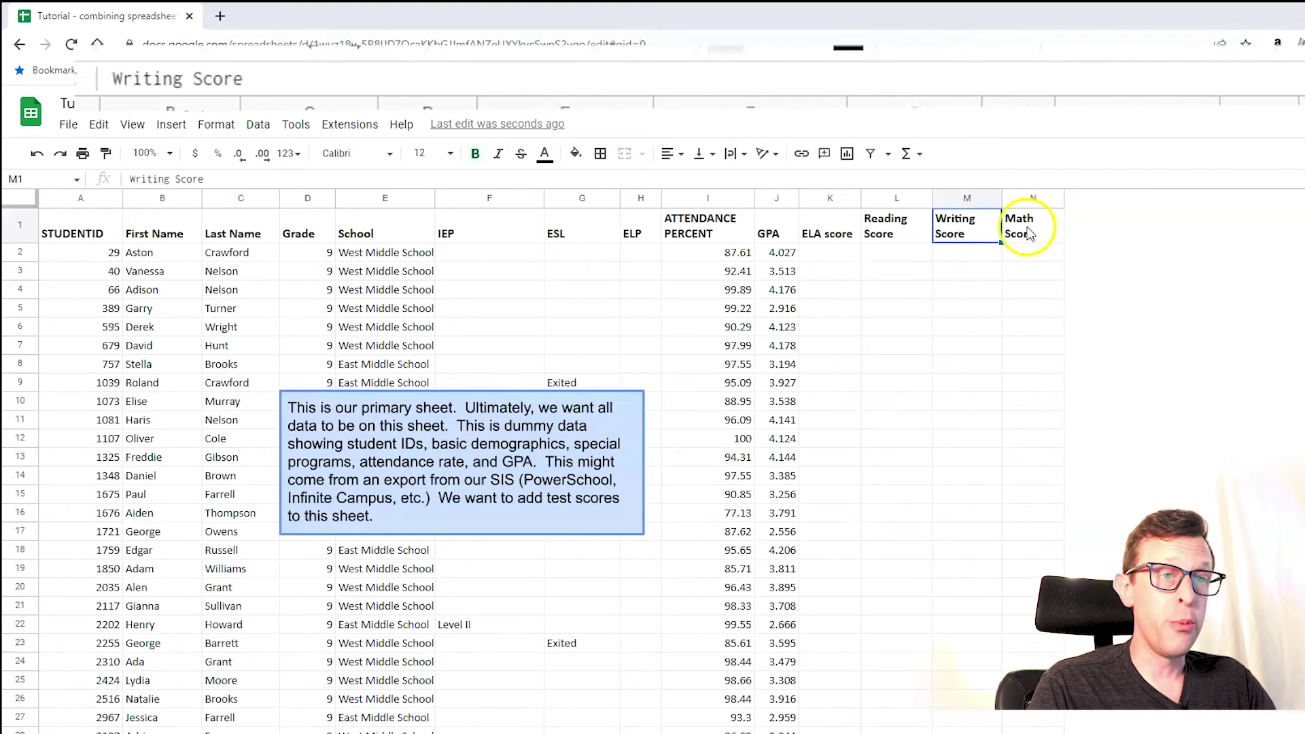
click(977, 232)
key(ctrl+shift+Page_Down)
click(312, 224)
click(376, 222)
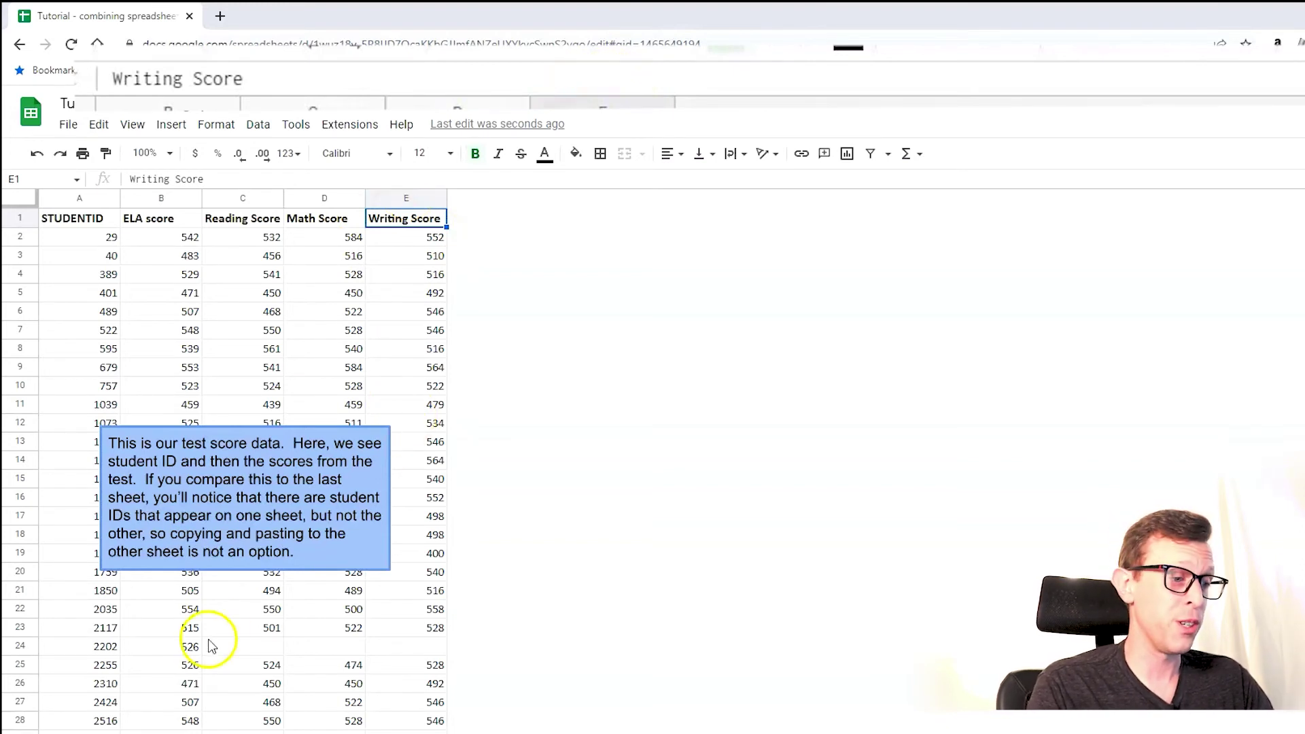
key(ctrl+shift+Page_Up)
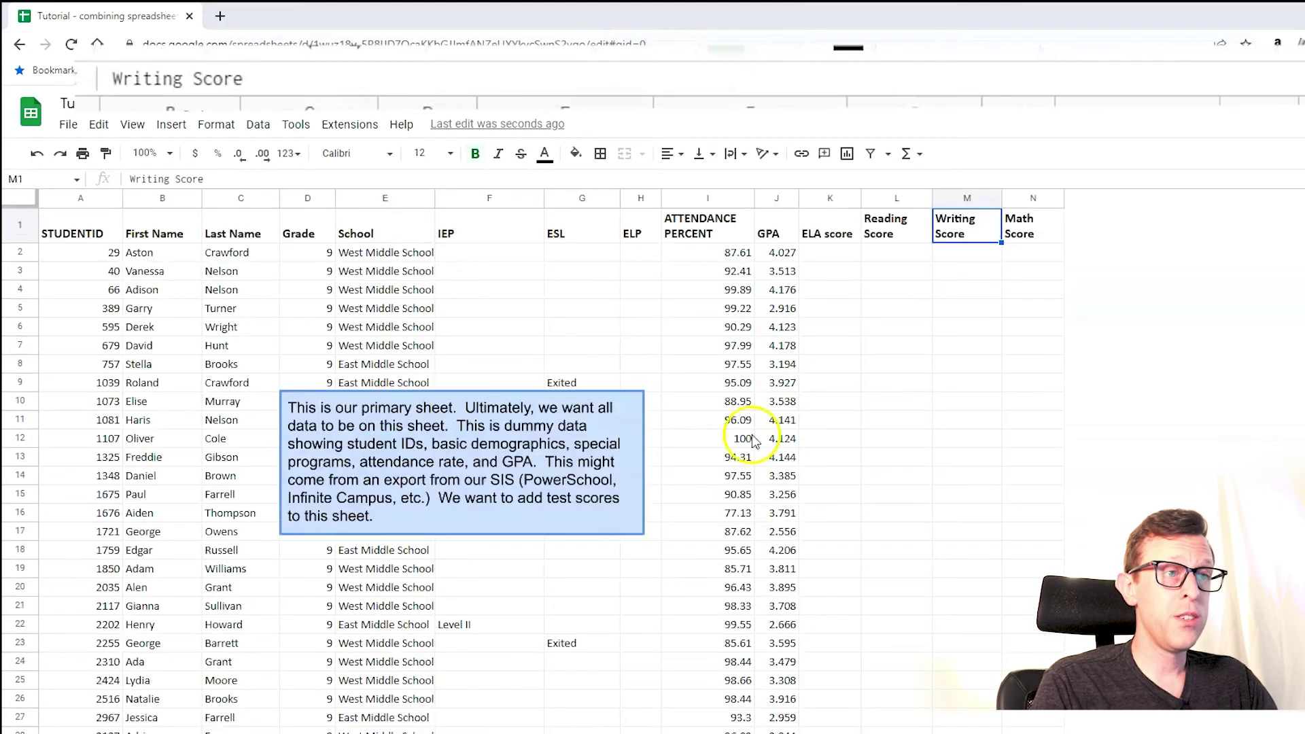
Start an INDEX formula in K2 of All data with the anchored reference 'Test Scores'!$B:$E
click(840, 262)
text(=IN)
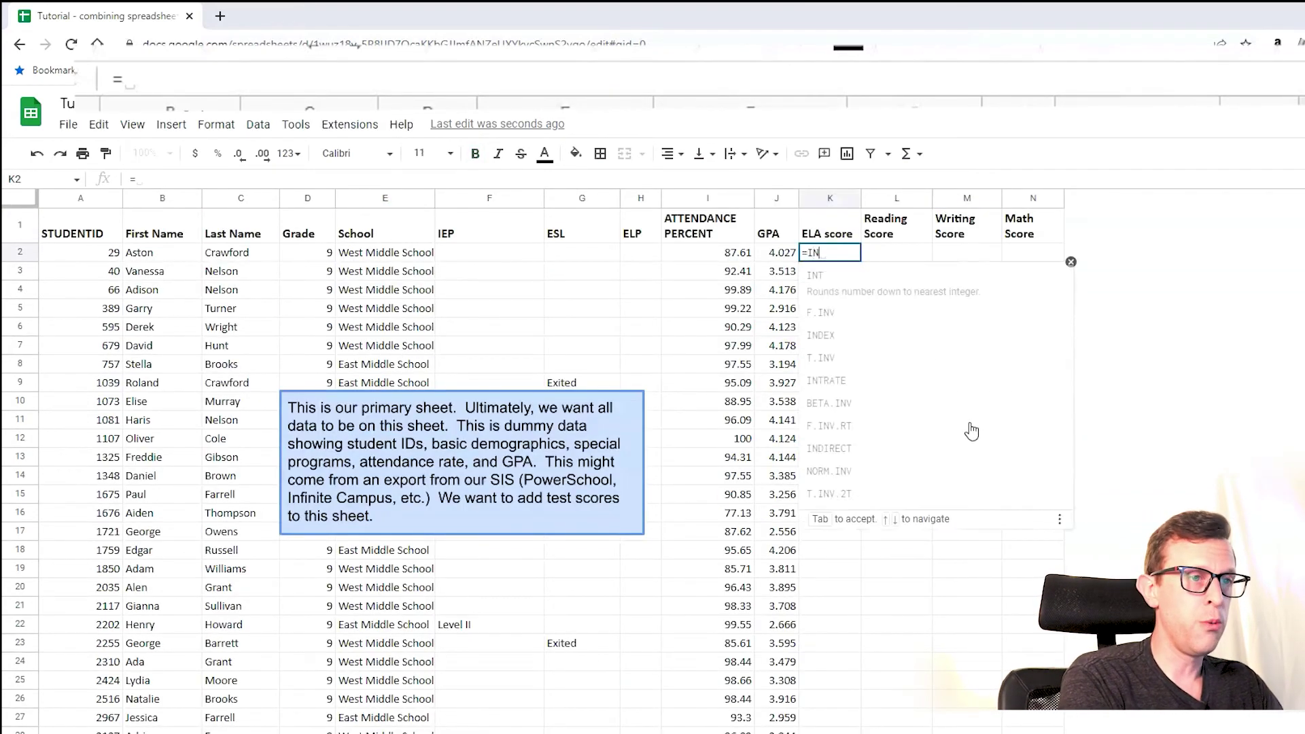
text(DEX()
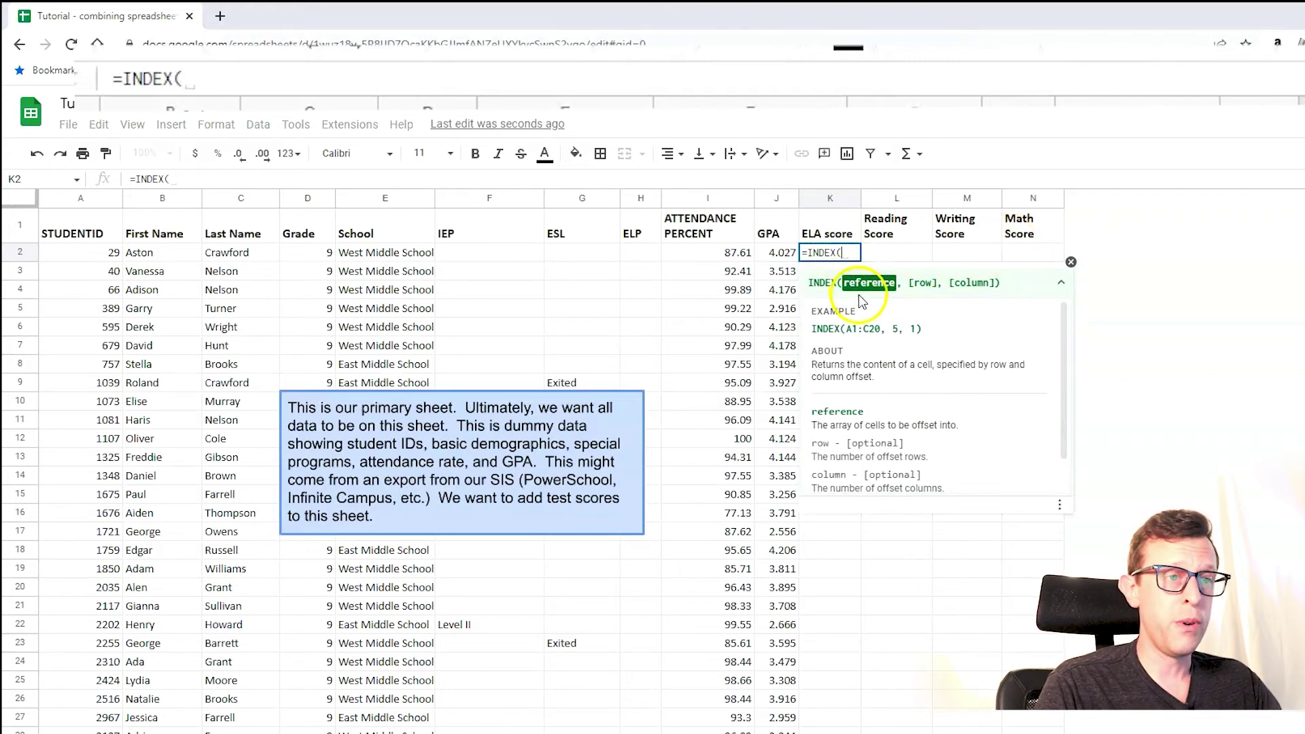
click(235, 730)
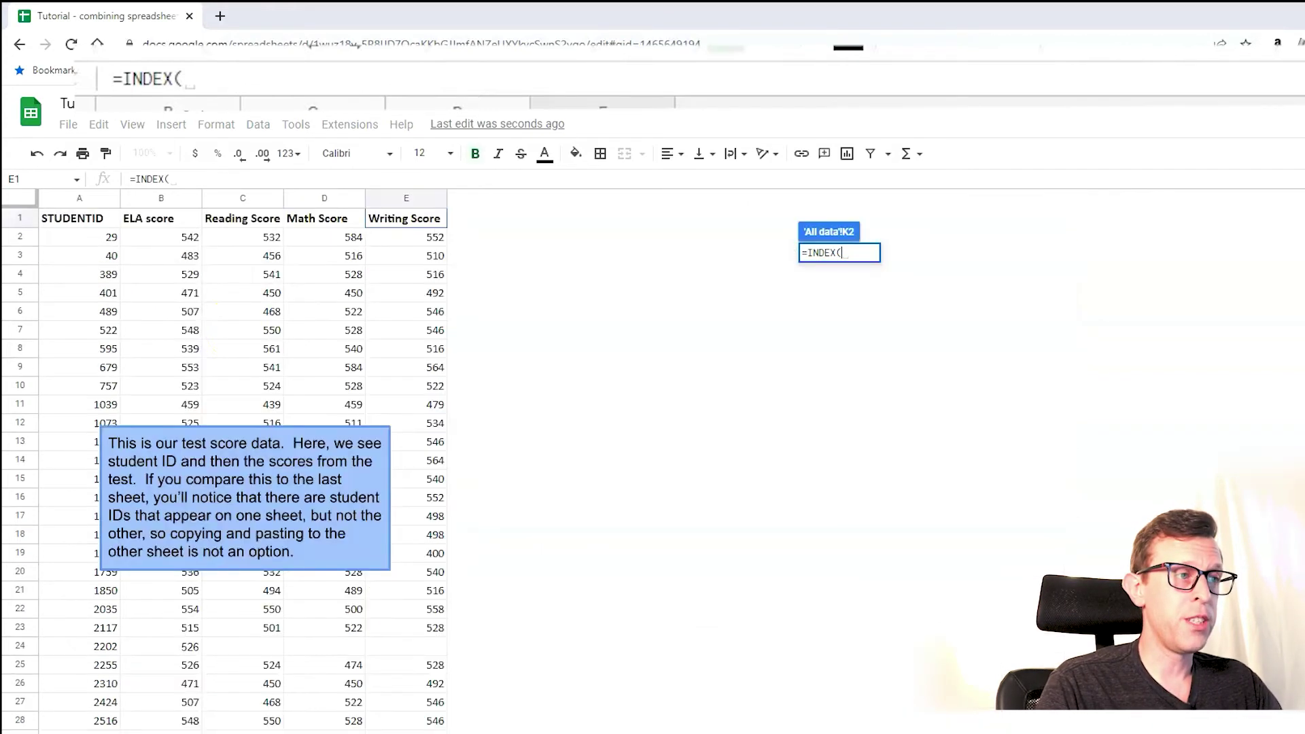
drag(163, 205, 387, 198)
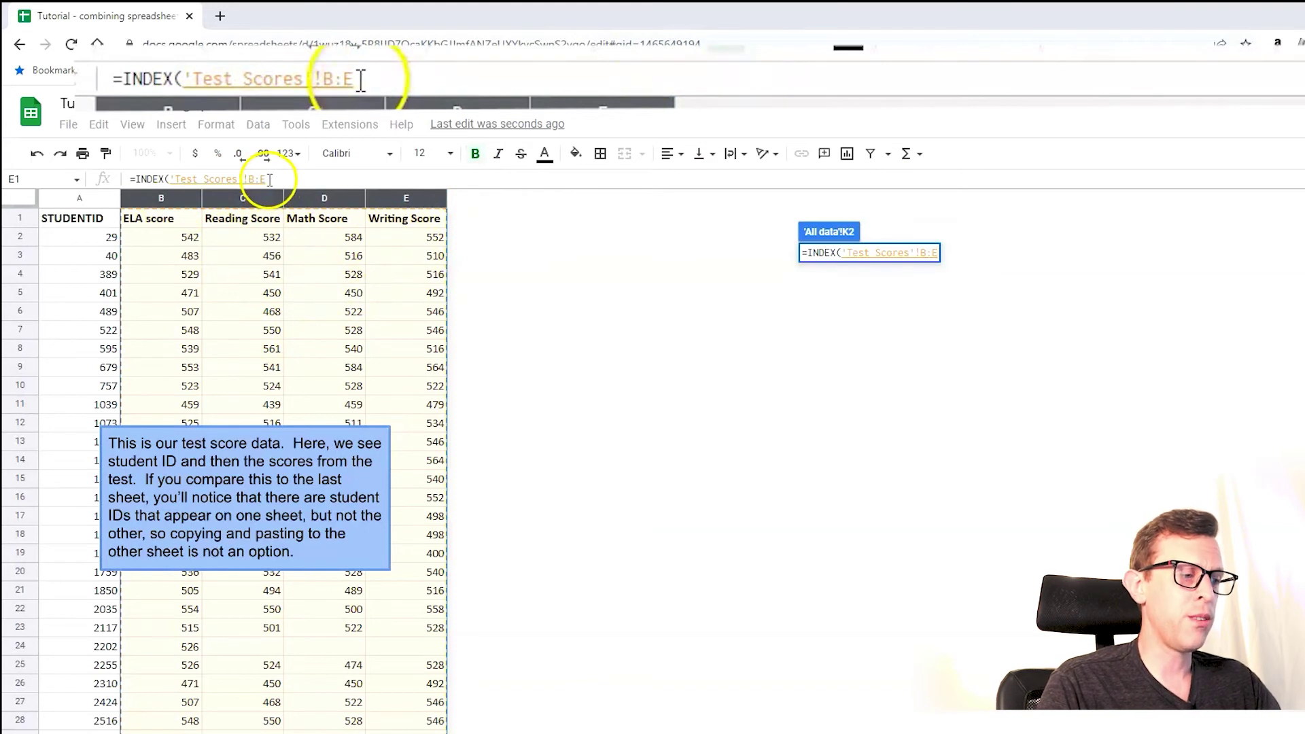
key(F4)
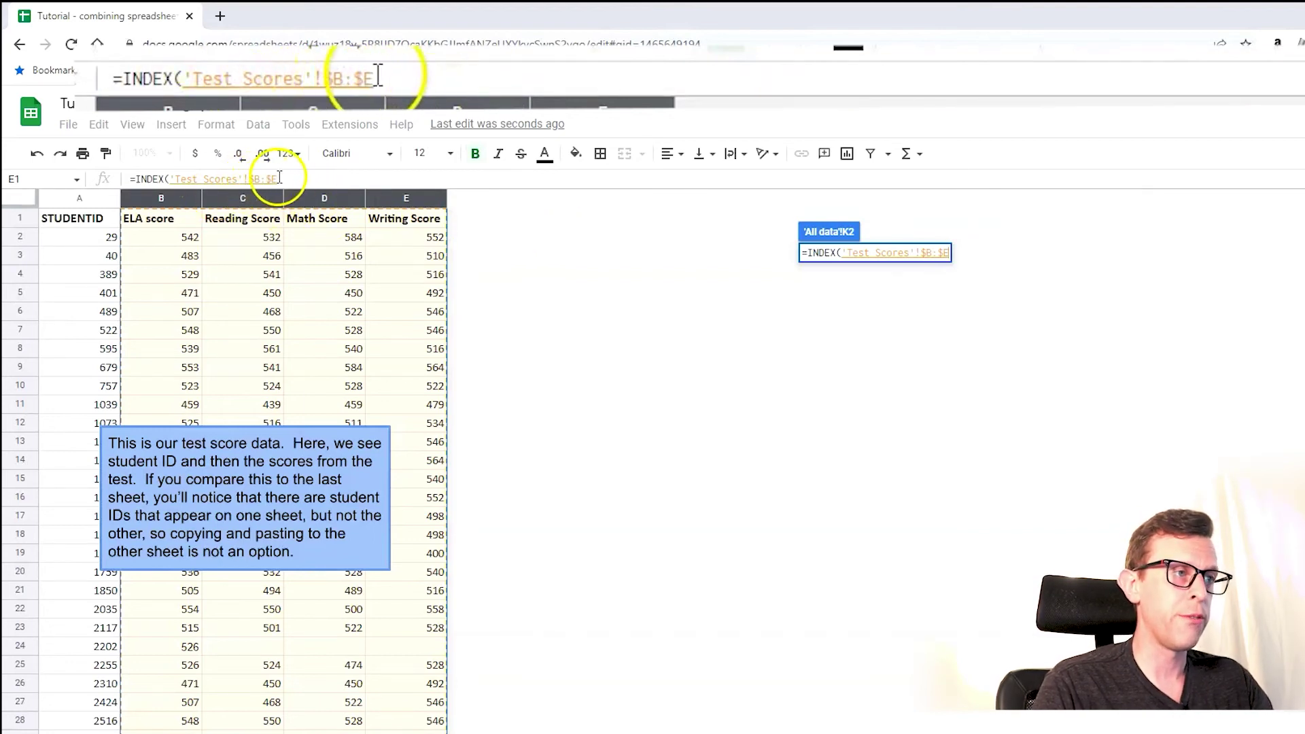
text(,)
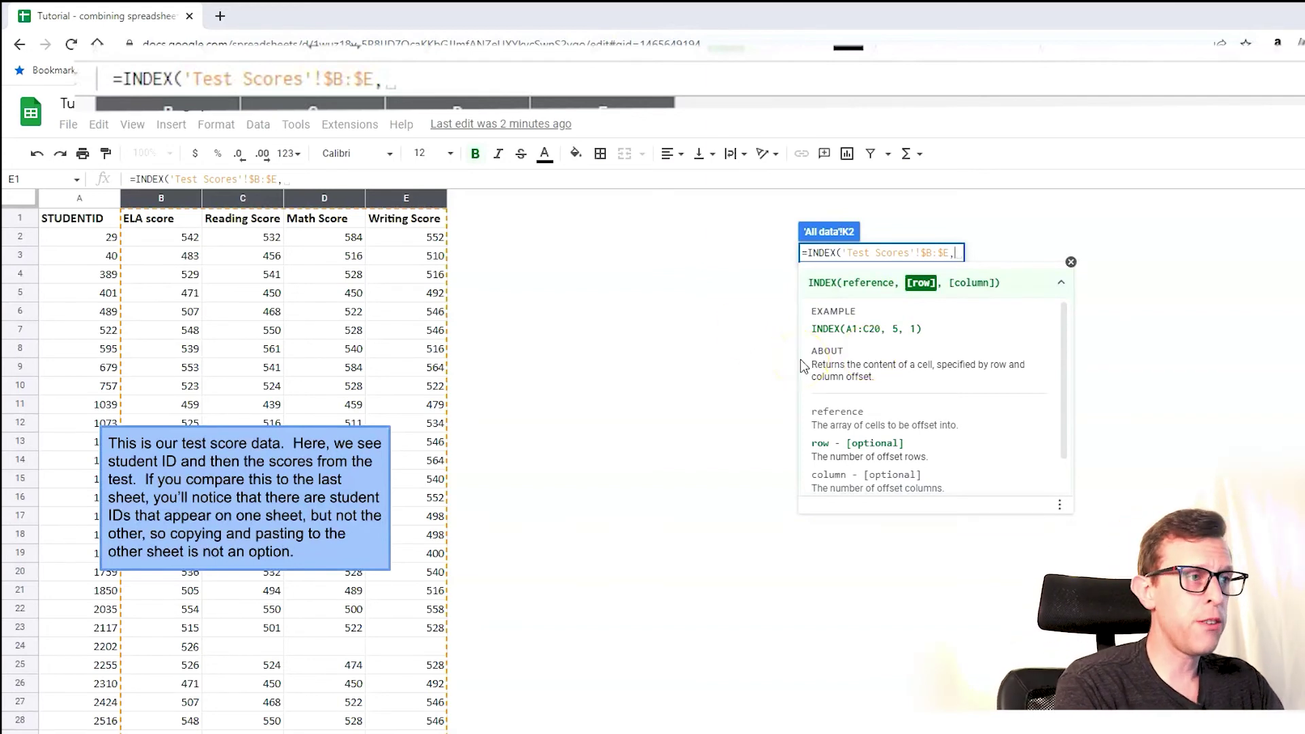
Add a MATCH function as the INDEX row argument, with the student ID cell $A2 as its search key
text(MATCH()
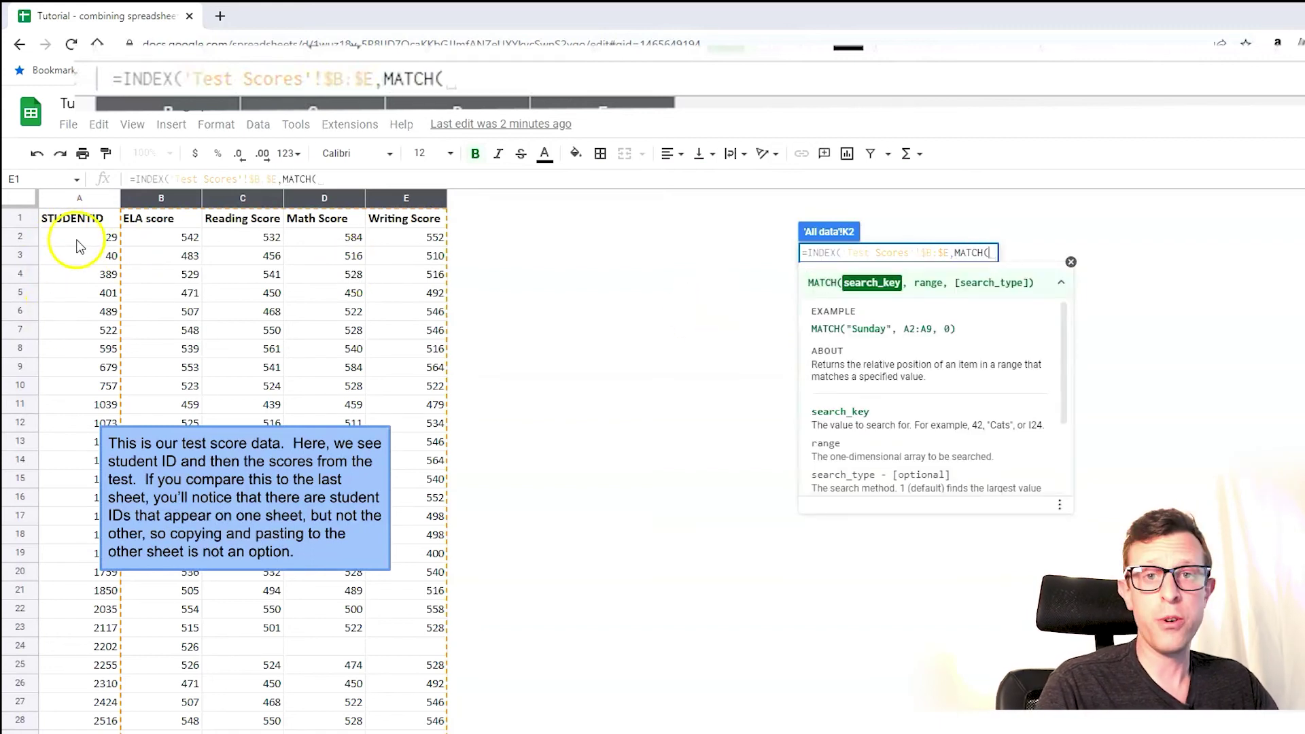
key(ctrl+shift+Page_Up)
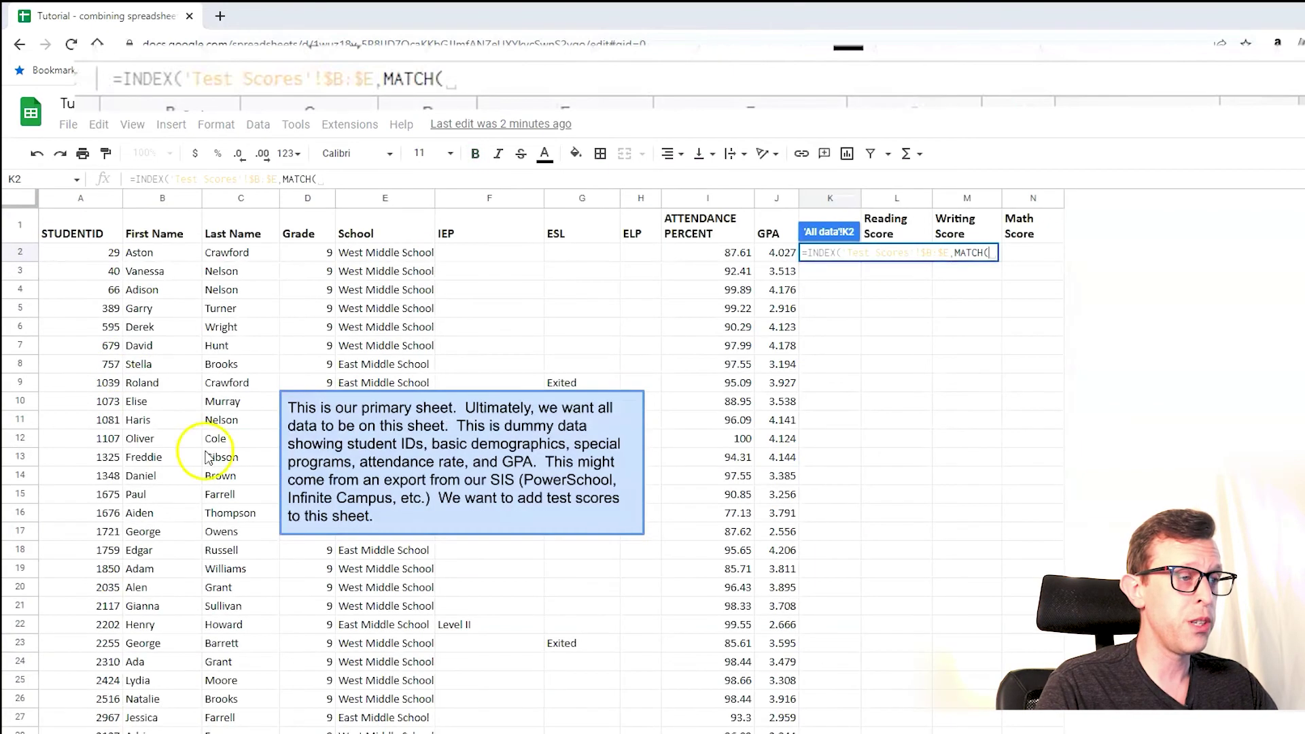
click(74, 248)
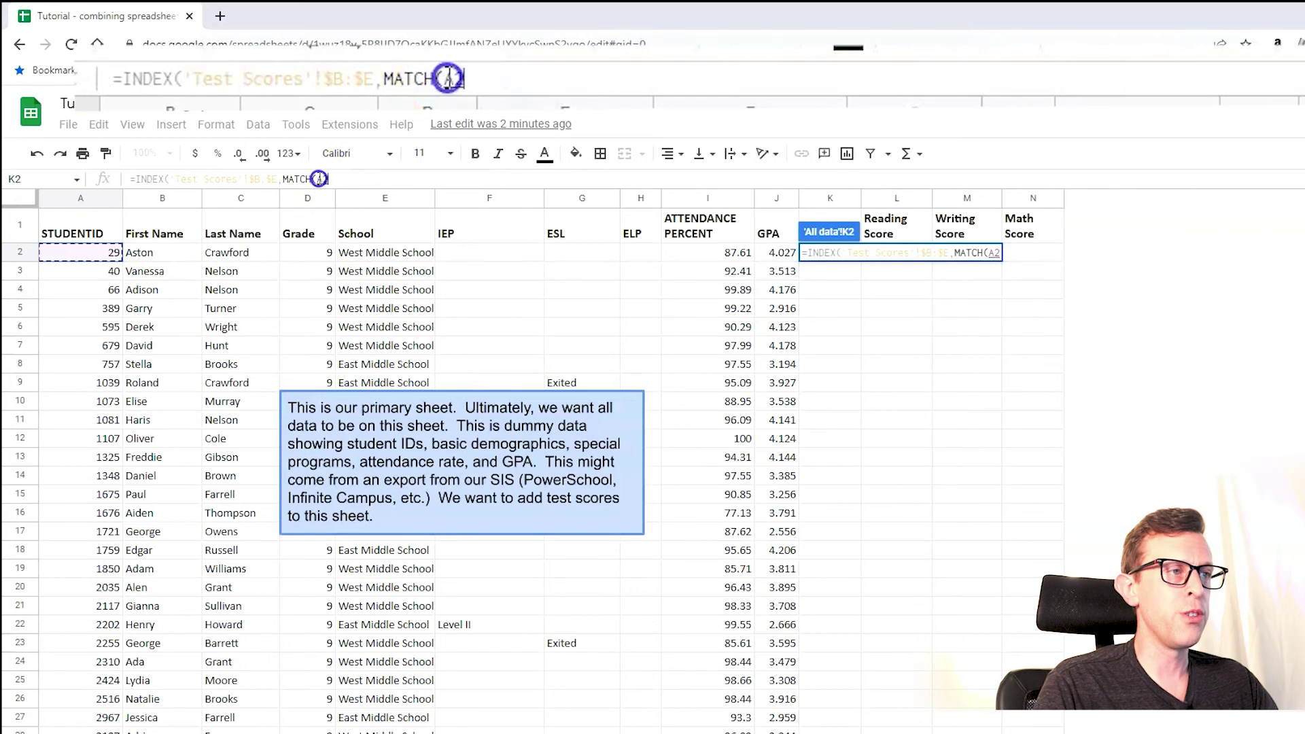
click(324, 179)
key(Left)
text($)
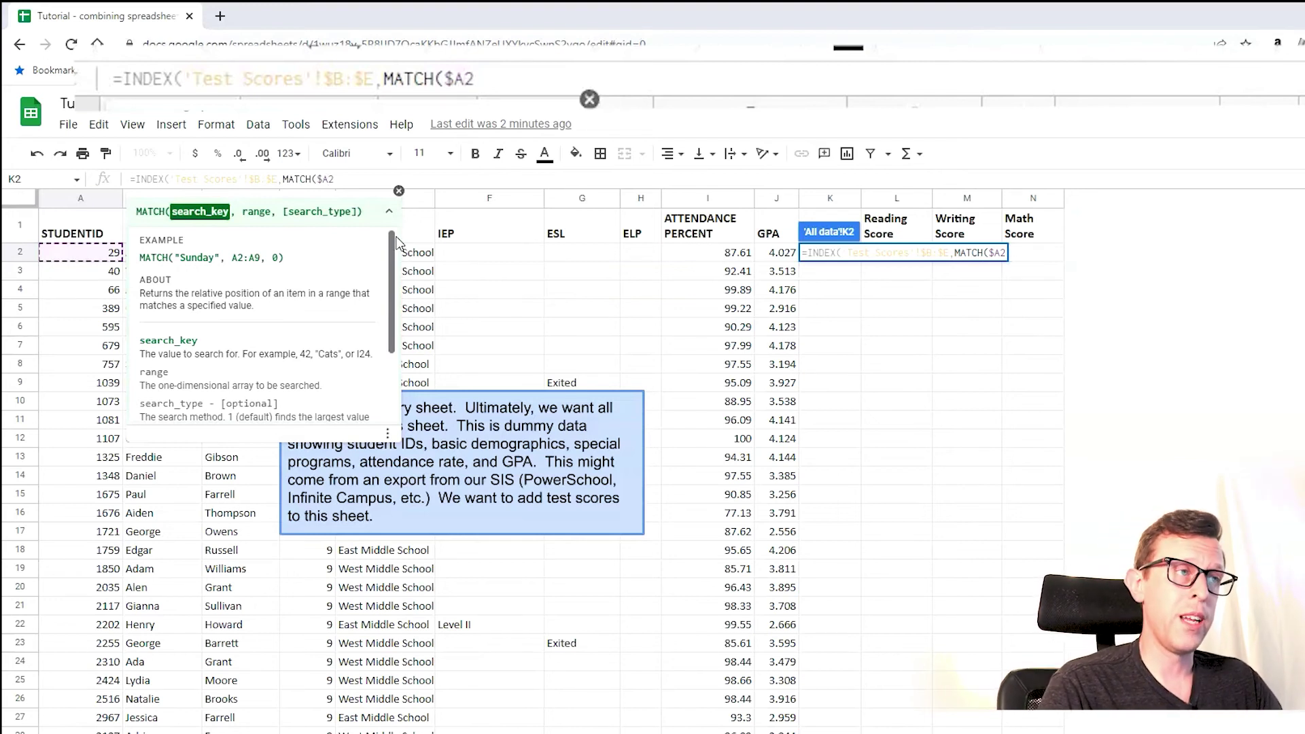
text(,)
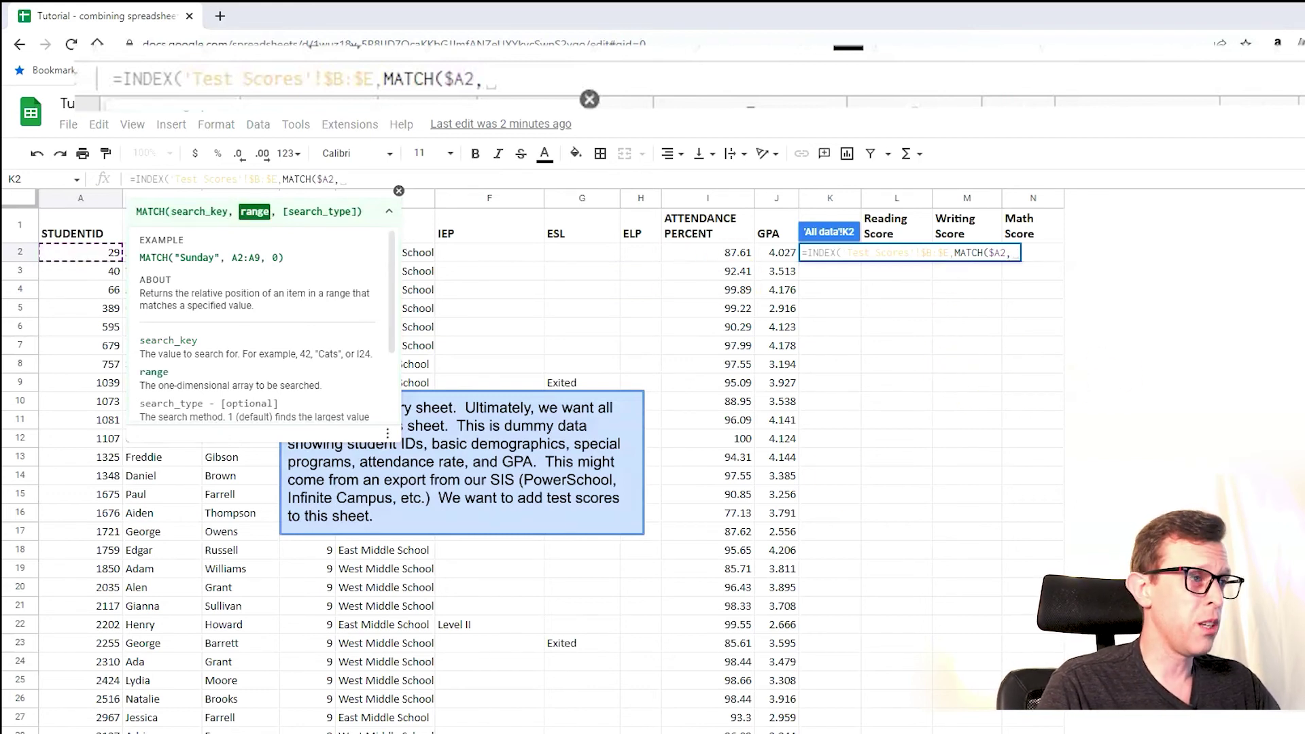
Complete the row MATCH with the anchored range 'Test Scores'!$A:$A and search type 0
key(ctrl+shift+Page_Down)
click(97, 201)
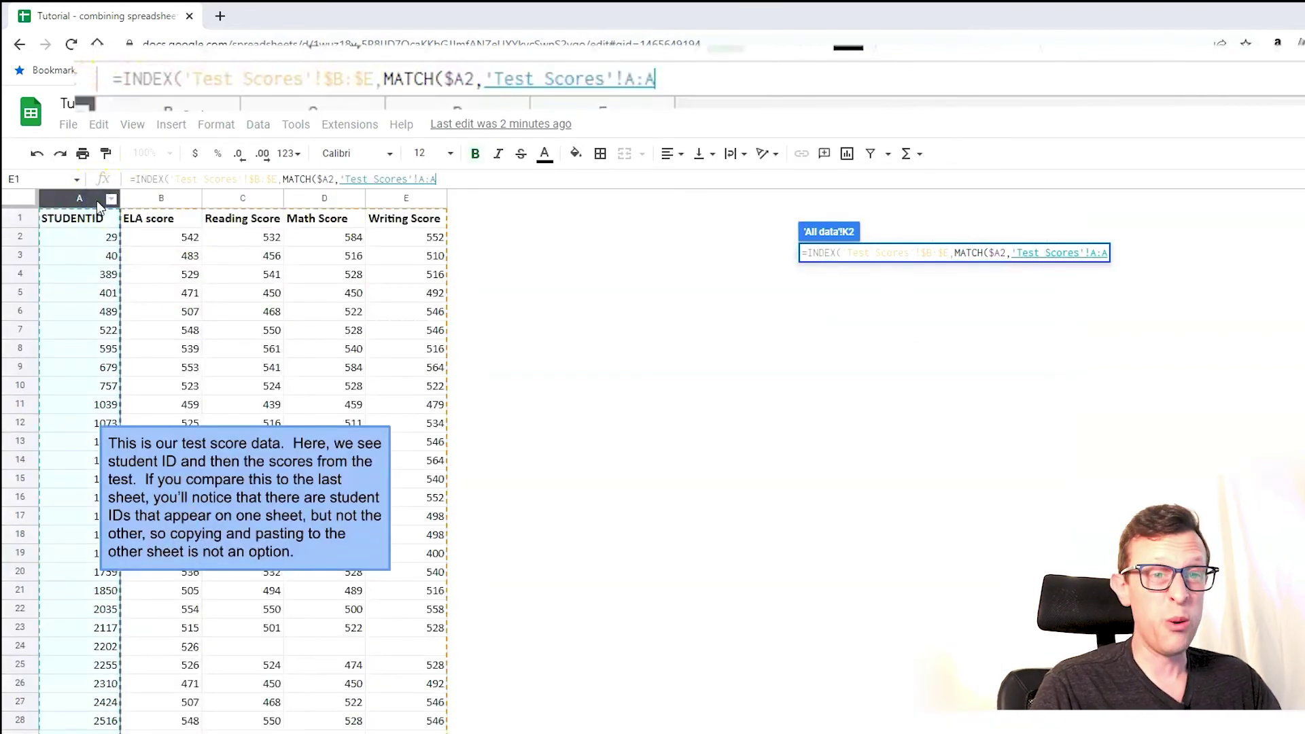
key(F4)
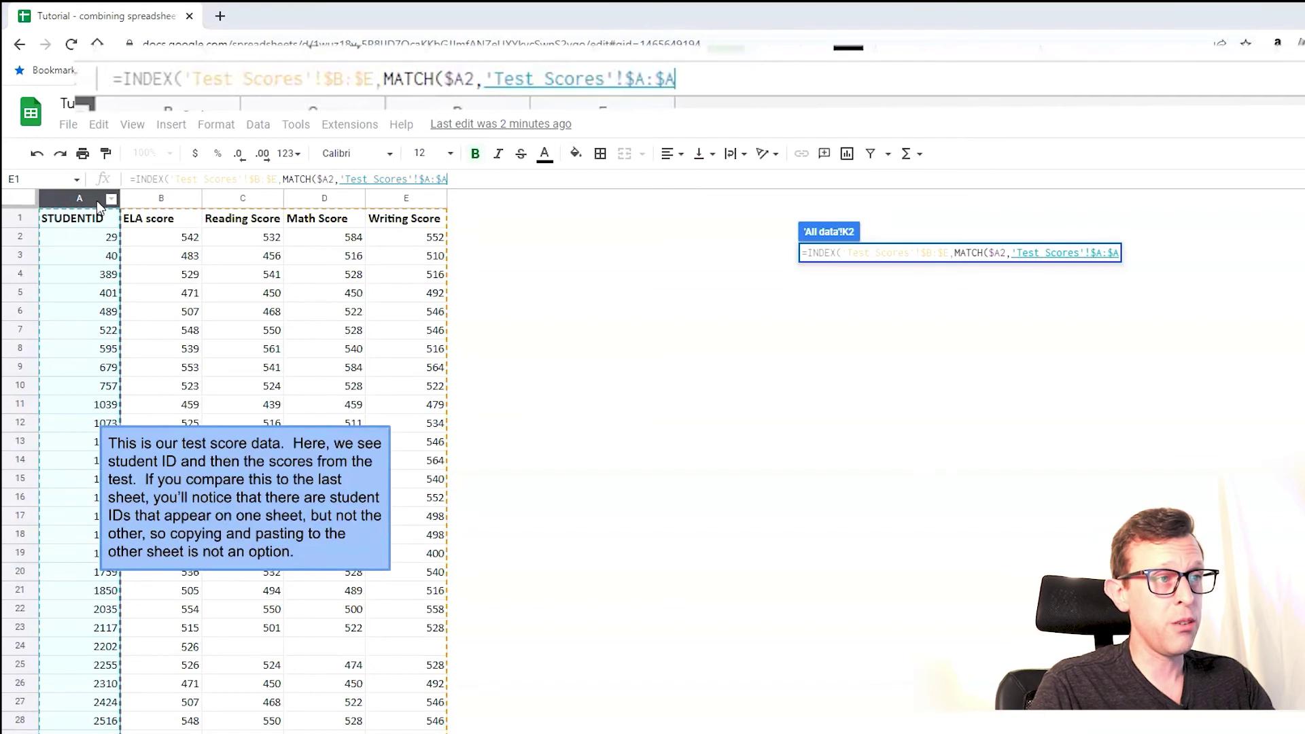
text(,)
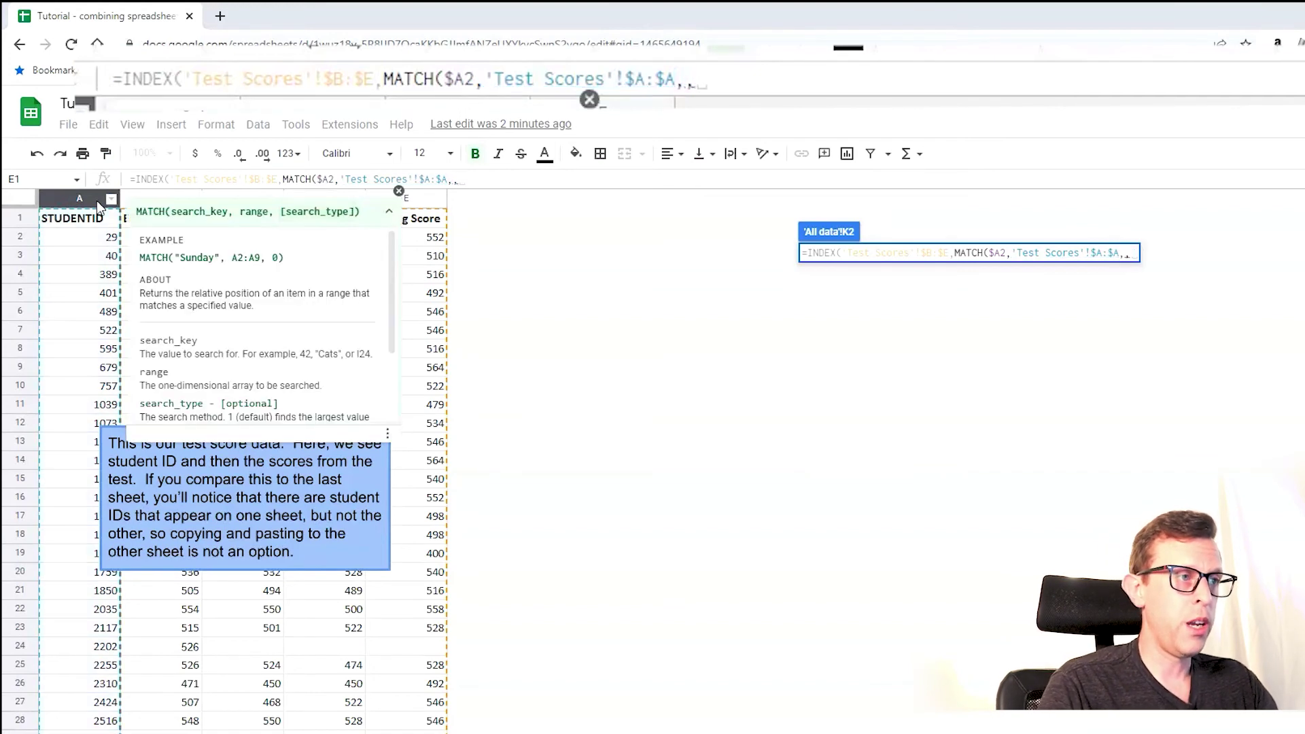
text(0)
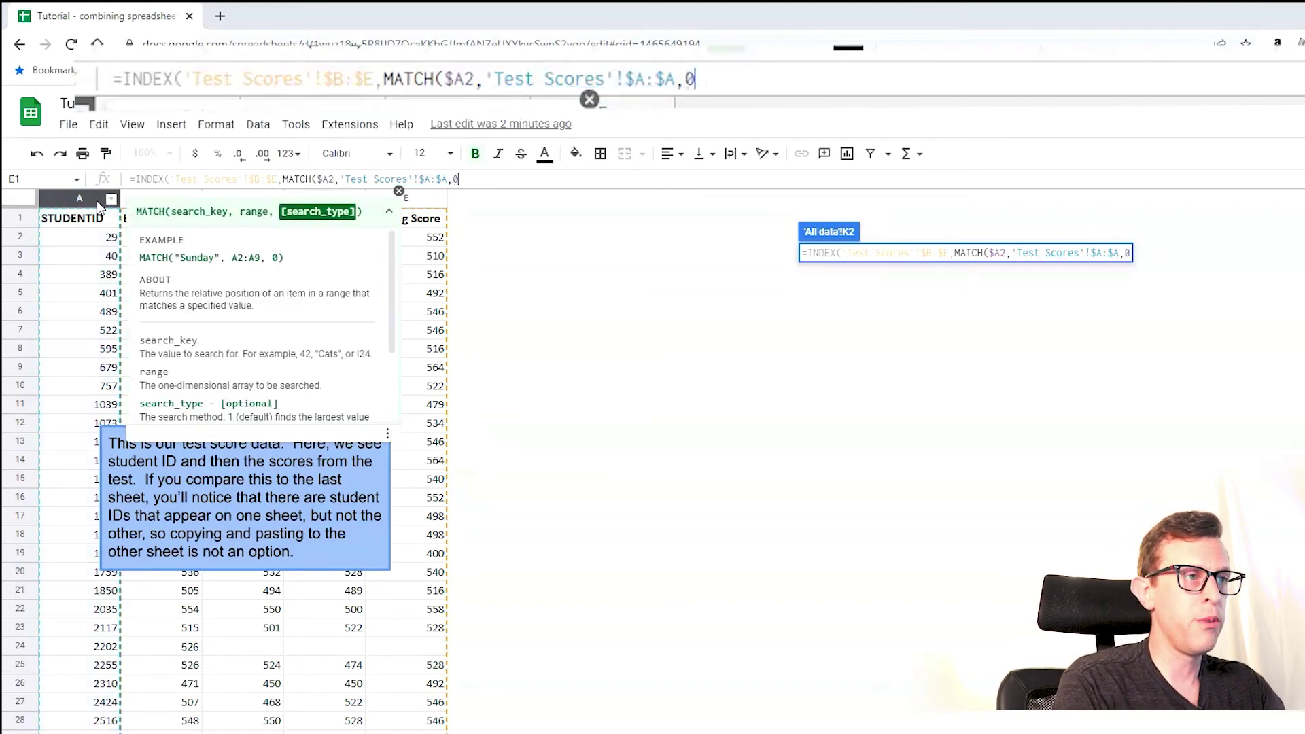
text())
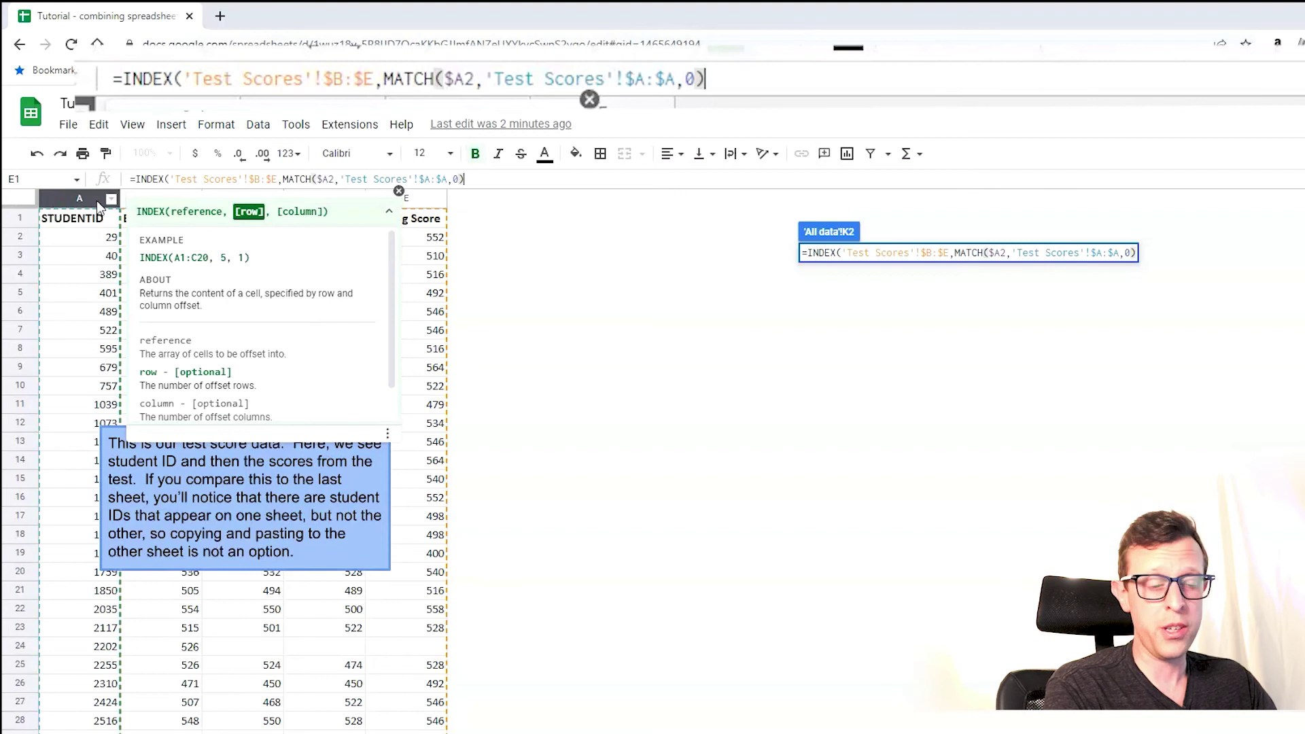
text(,)
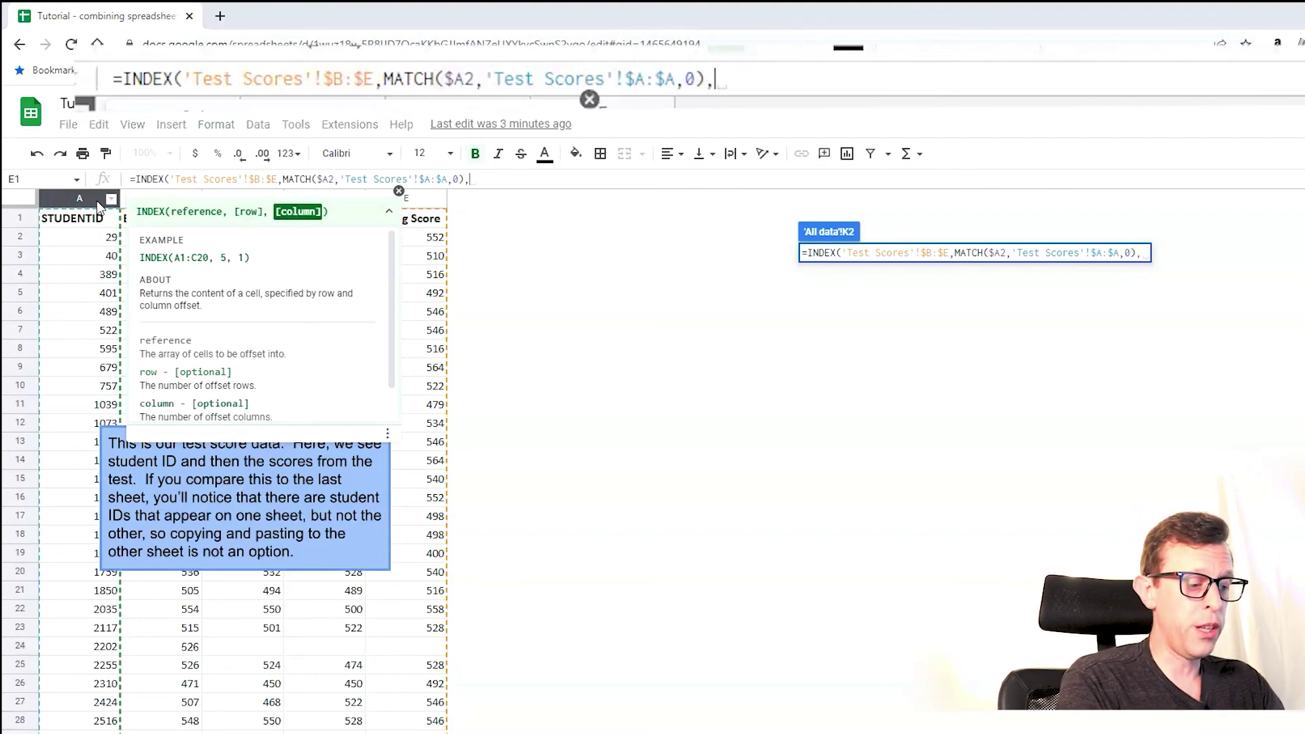
Add a second MATCH as the INDEX column argument, using the ELA score header K$1 as its search key
text(MATCH()
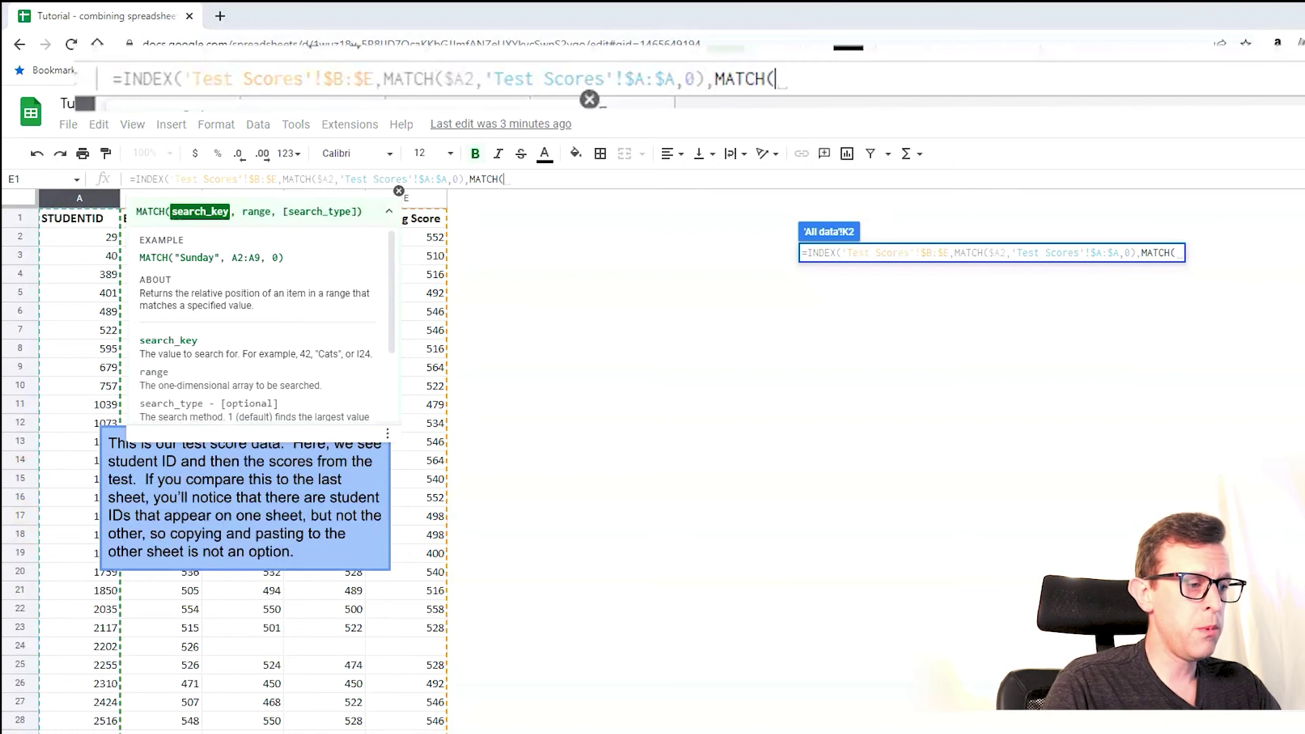
key(ctrl+shift+Page_Up)
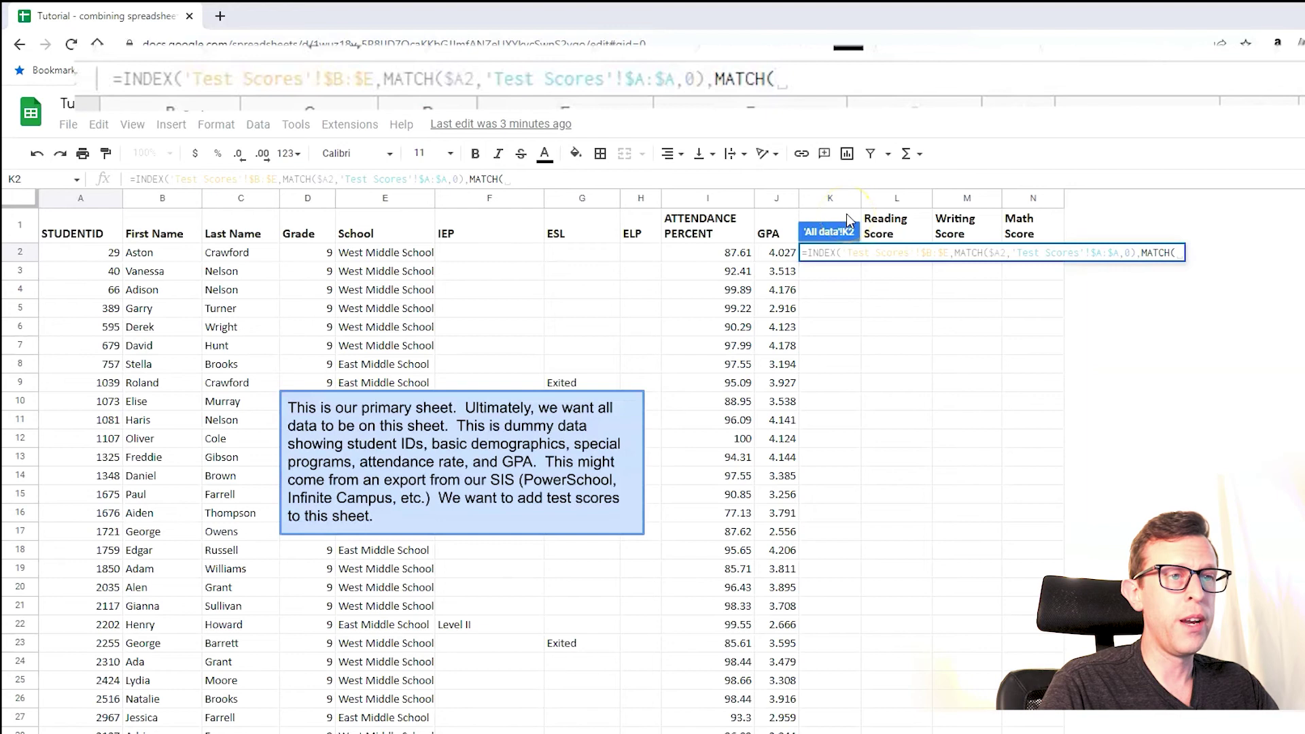
click(848, 221)
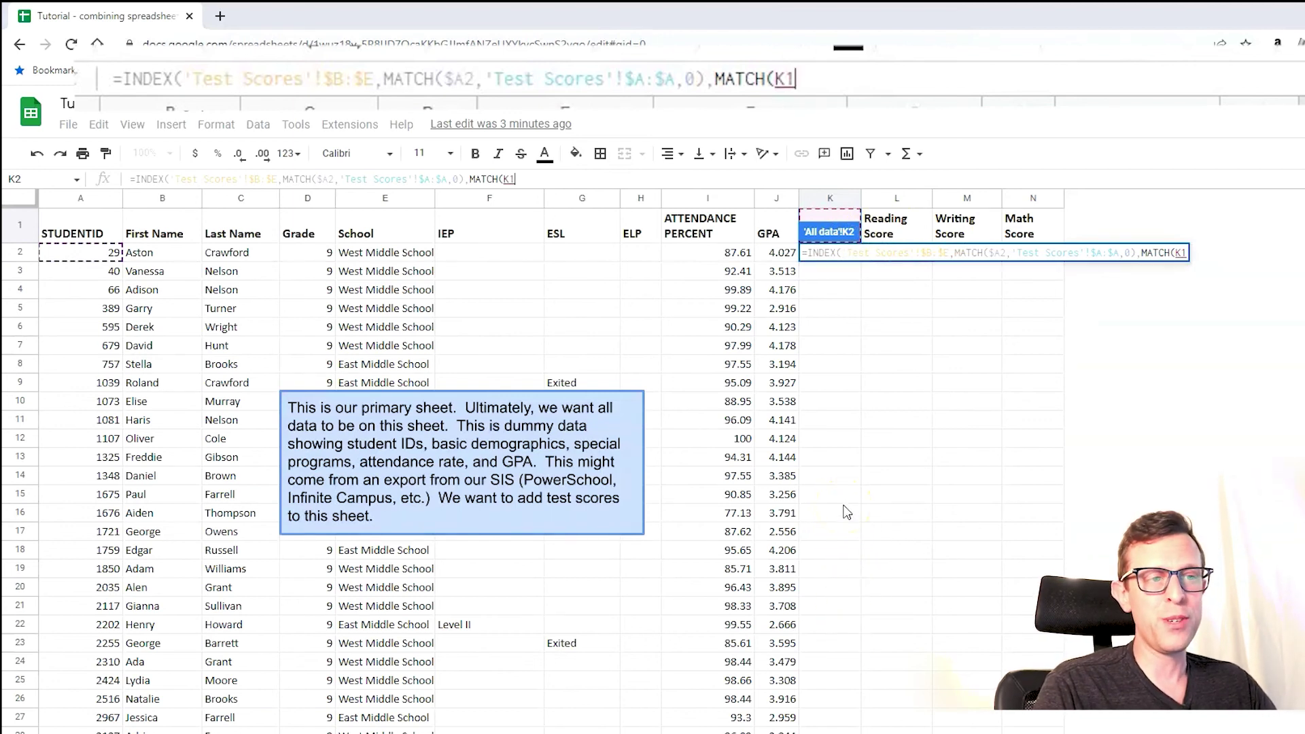
click(510, 180)
text($E)
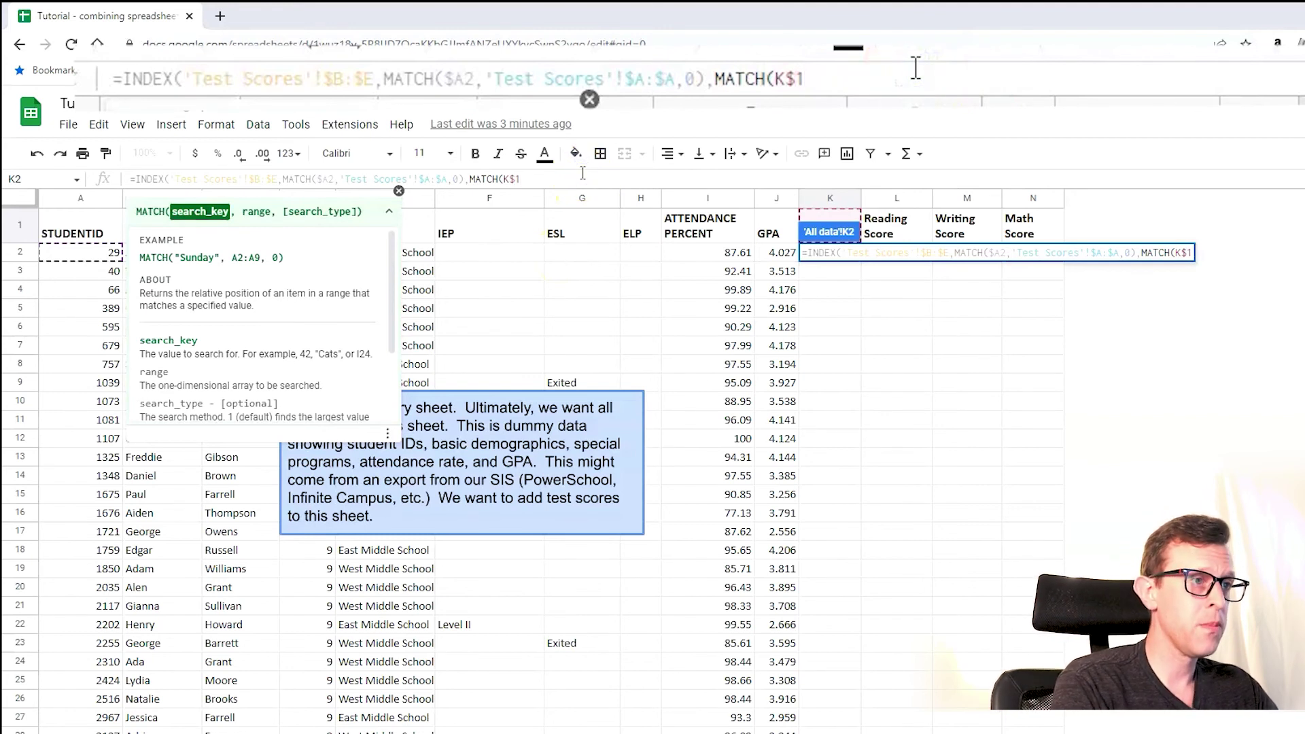
text(,)
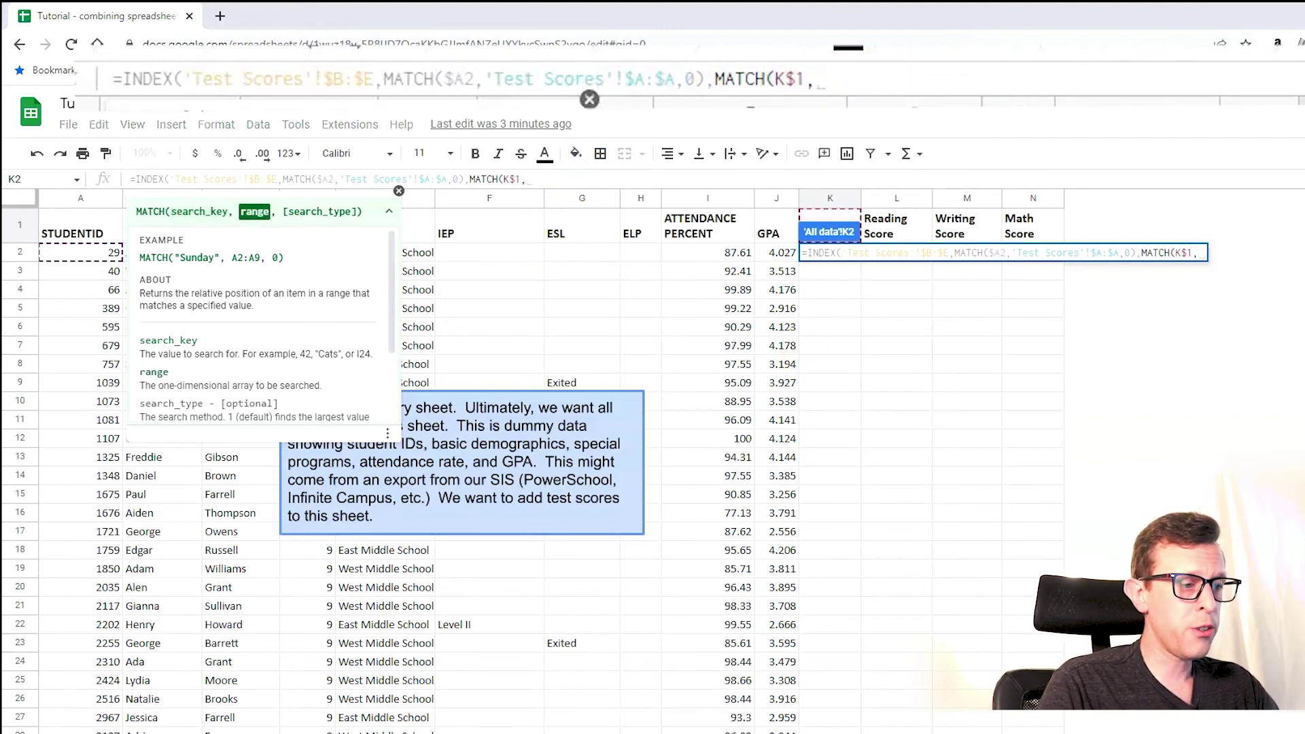
Complete the column MATCH in K2 with the anchored header range 'Test Scores'!$B$1:$E$1 and search type 0, and enter the formula
key(ctrl+shift+Page_Down)
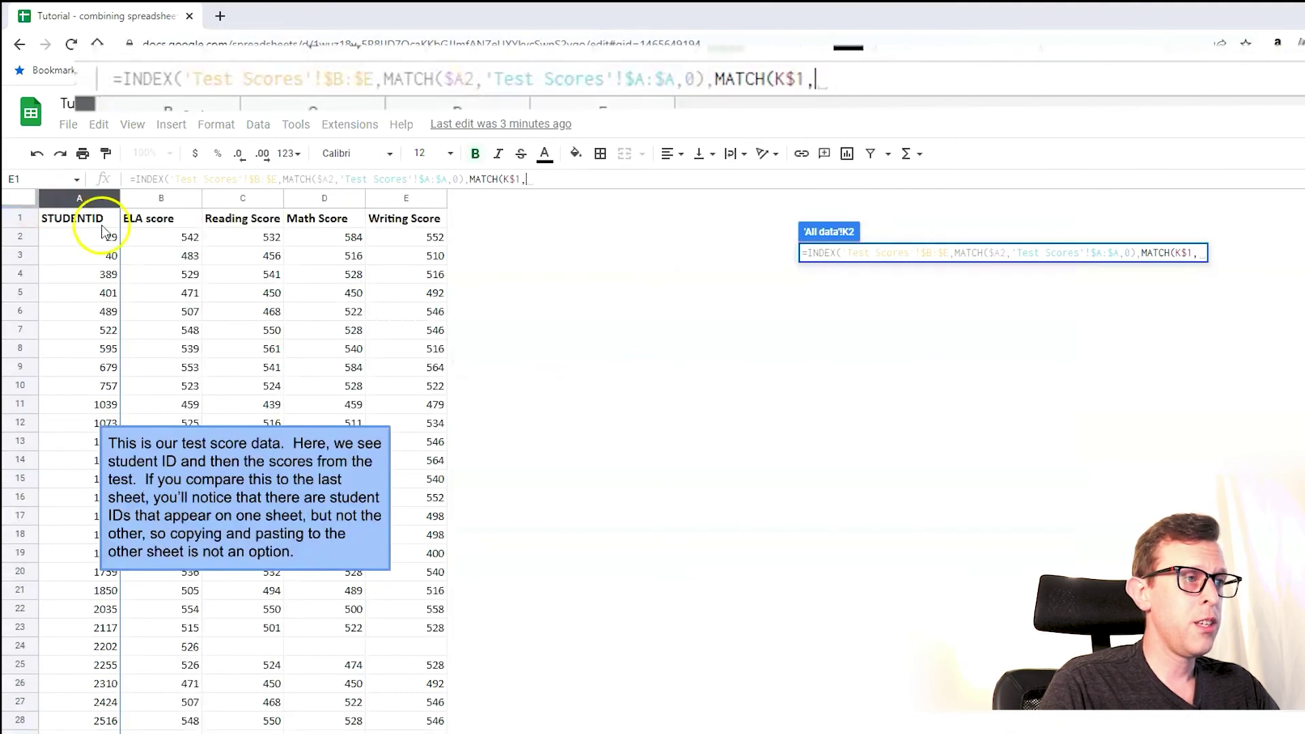
drag(163, 217, 402, 217)
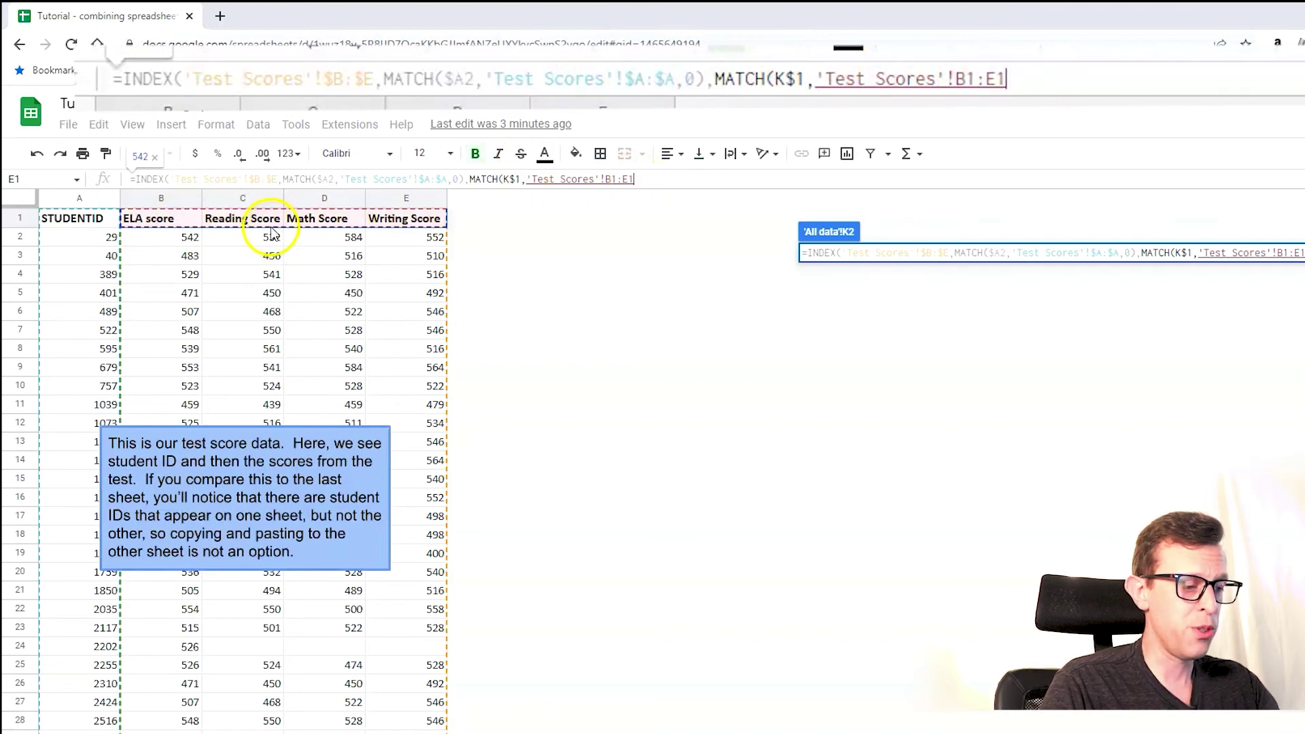
key(F4)
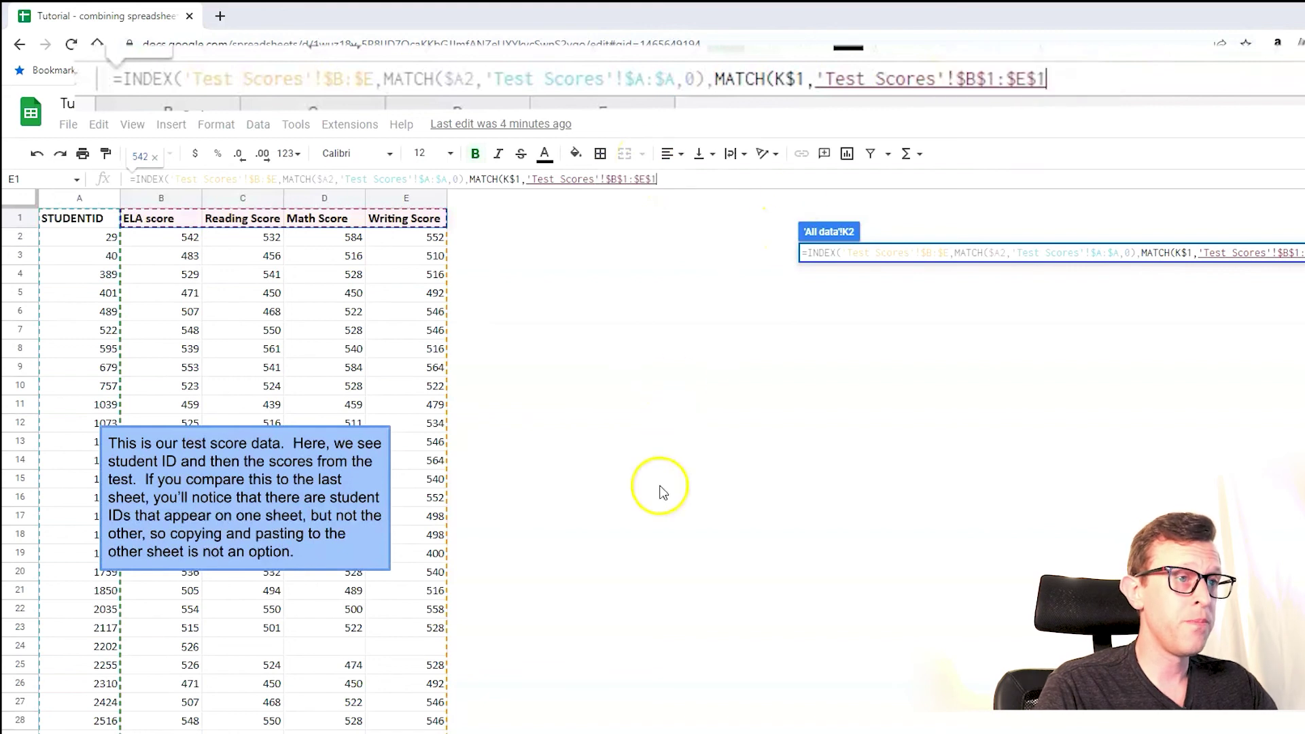
text(,)
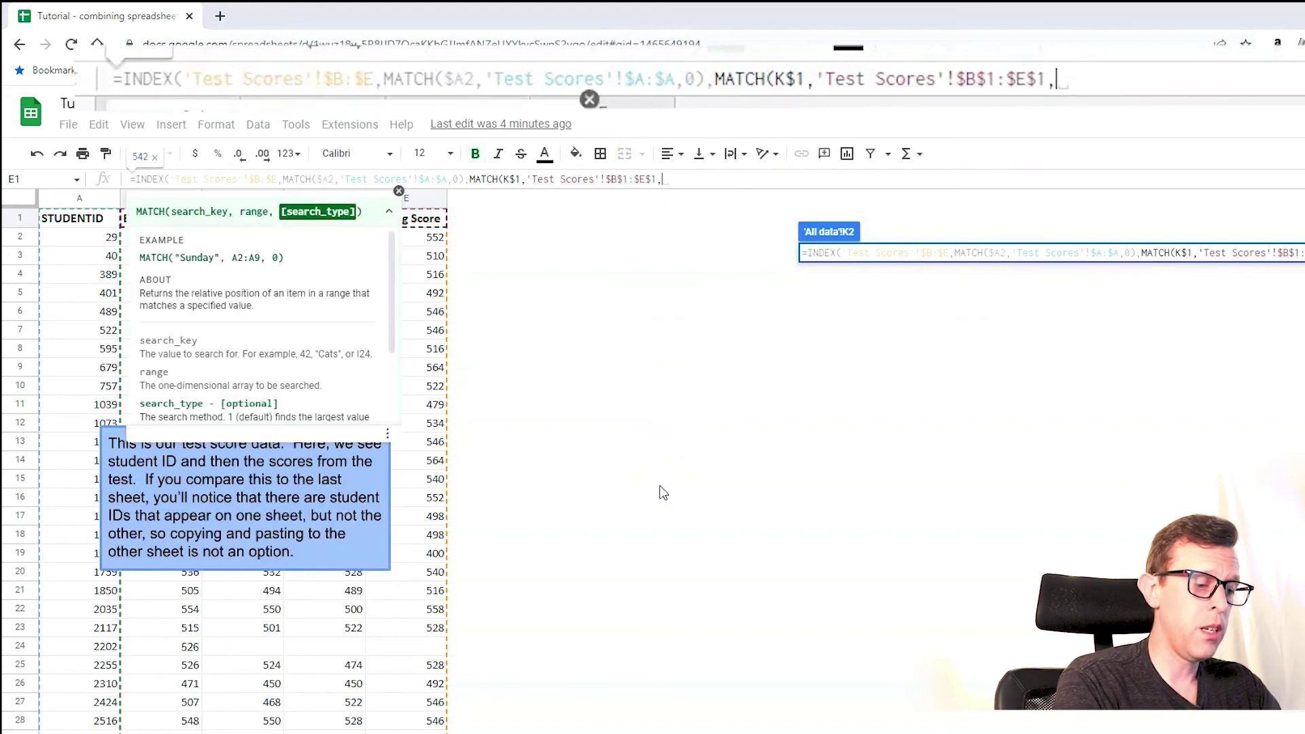
text(0)
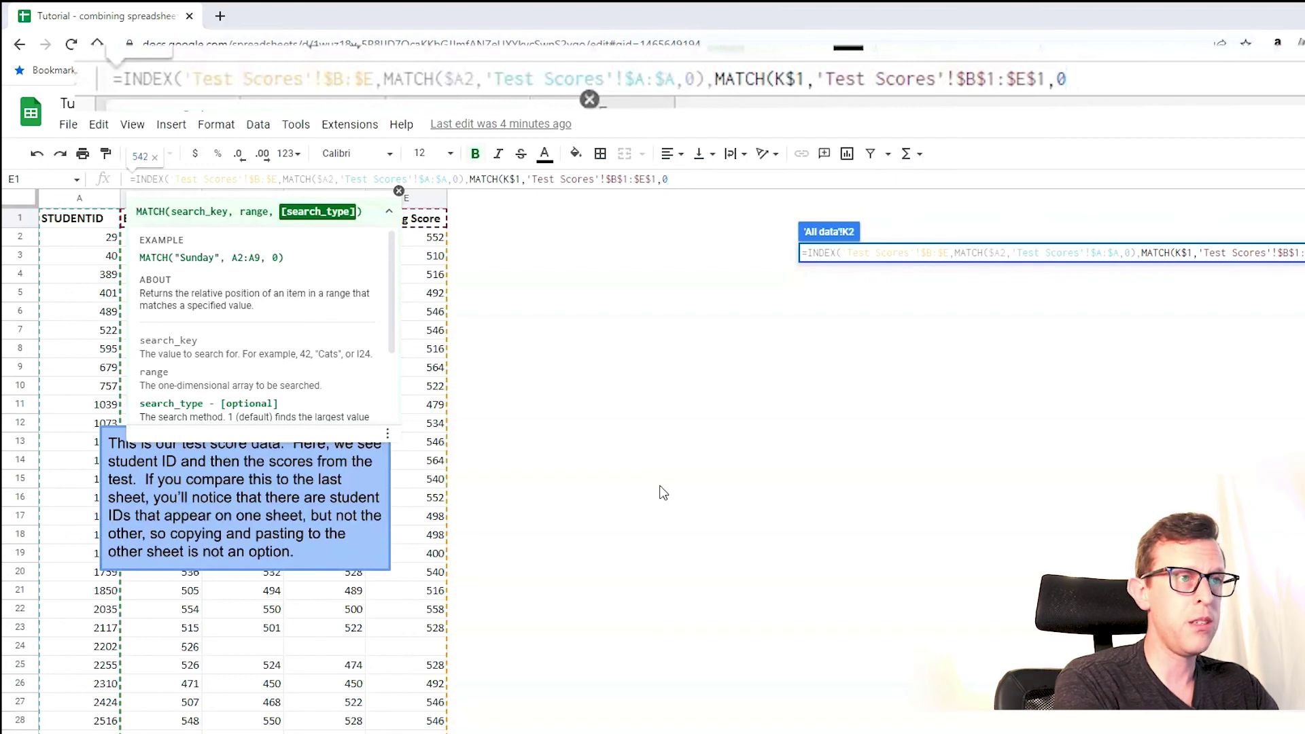
text())
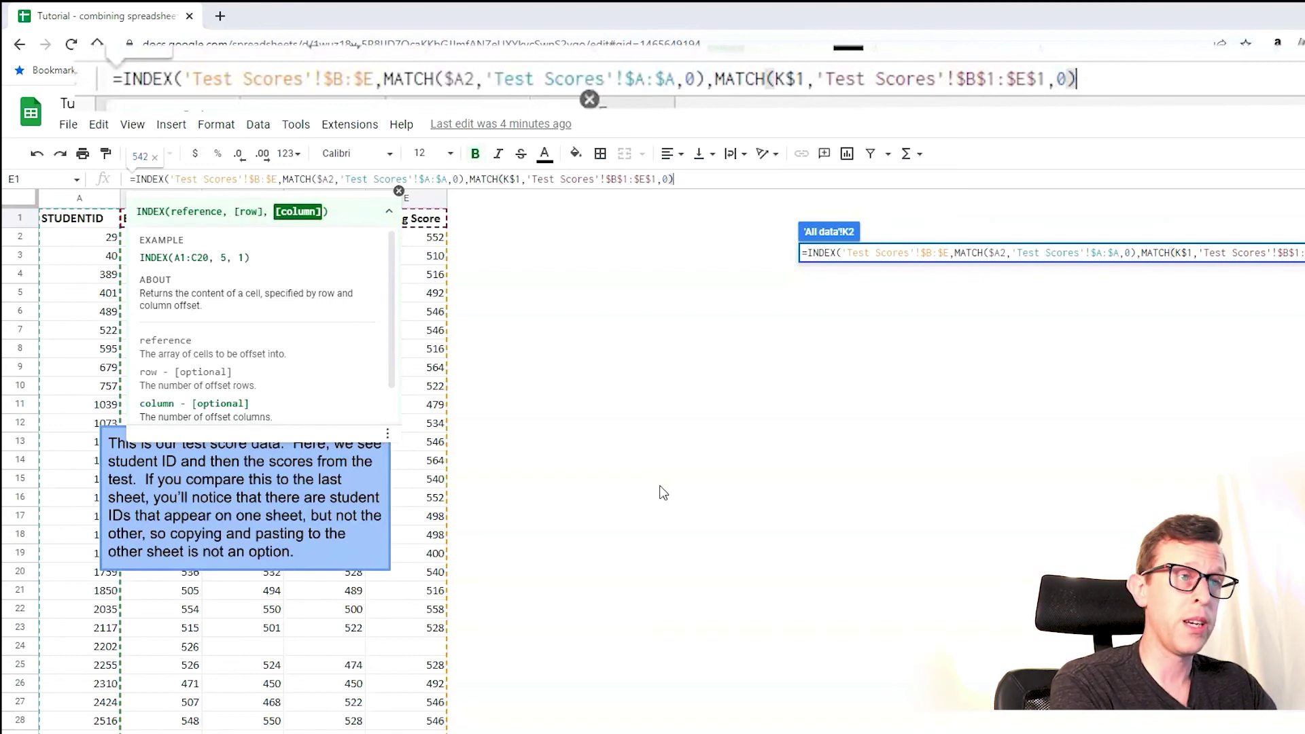
text())
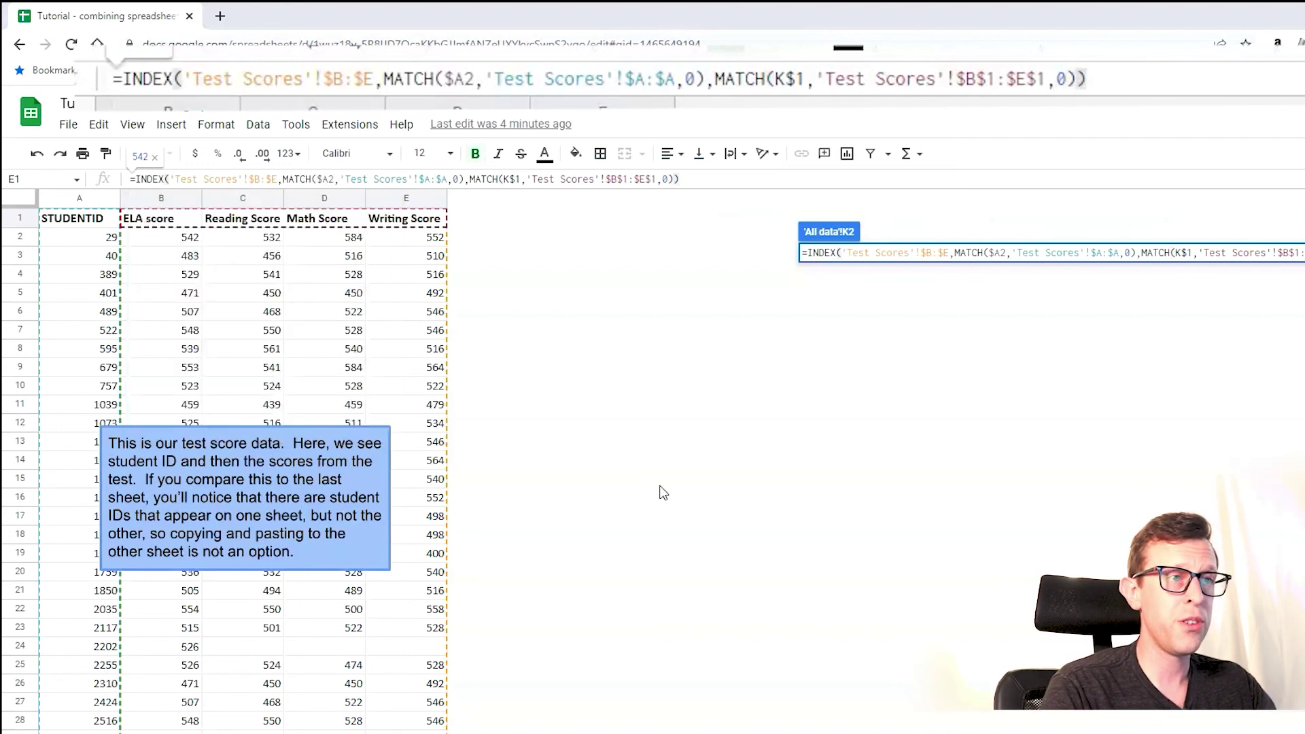
key(Return)
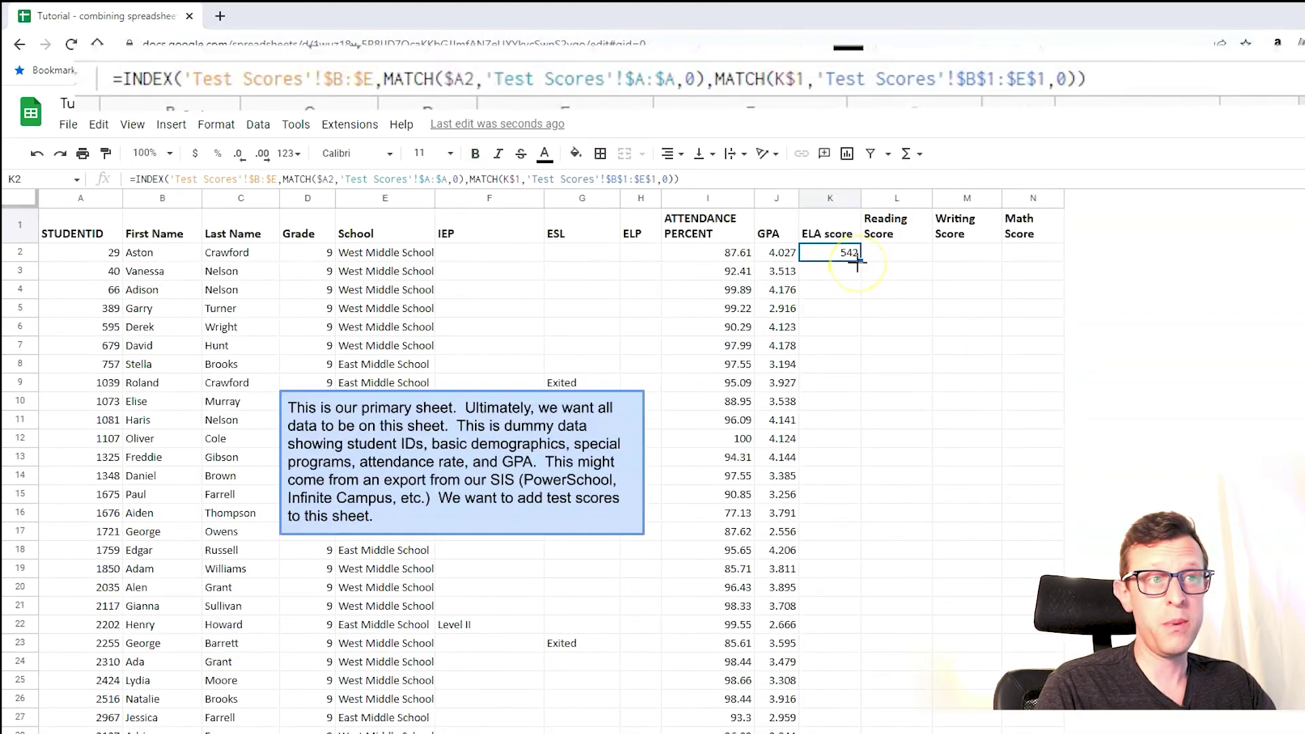
Fill the K2 formula across to the Math Score column and down through row 26 of All data
drag(858, 263, 936, 257)
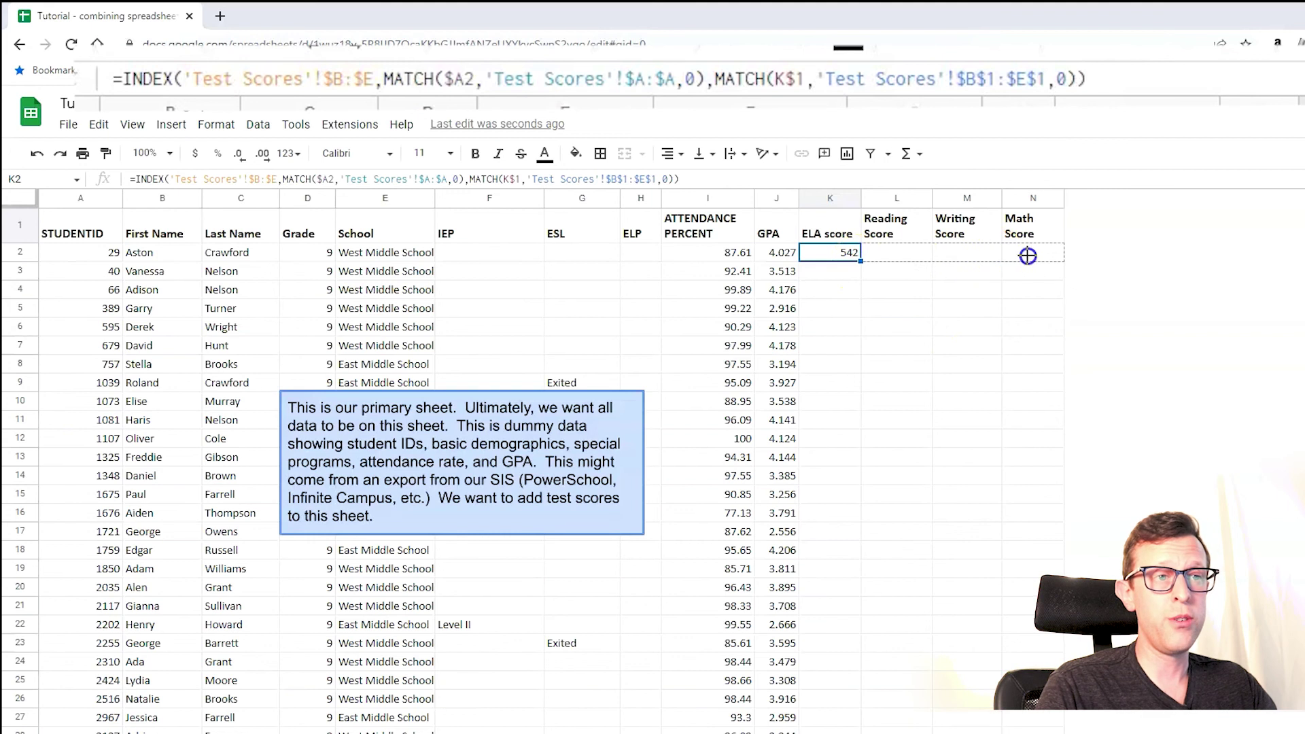
drag(1027, 255, 1028, 256)
double_click(1063, 261)
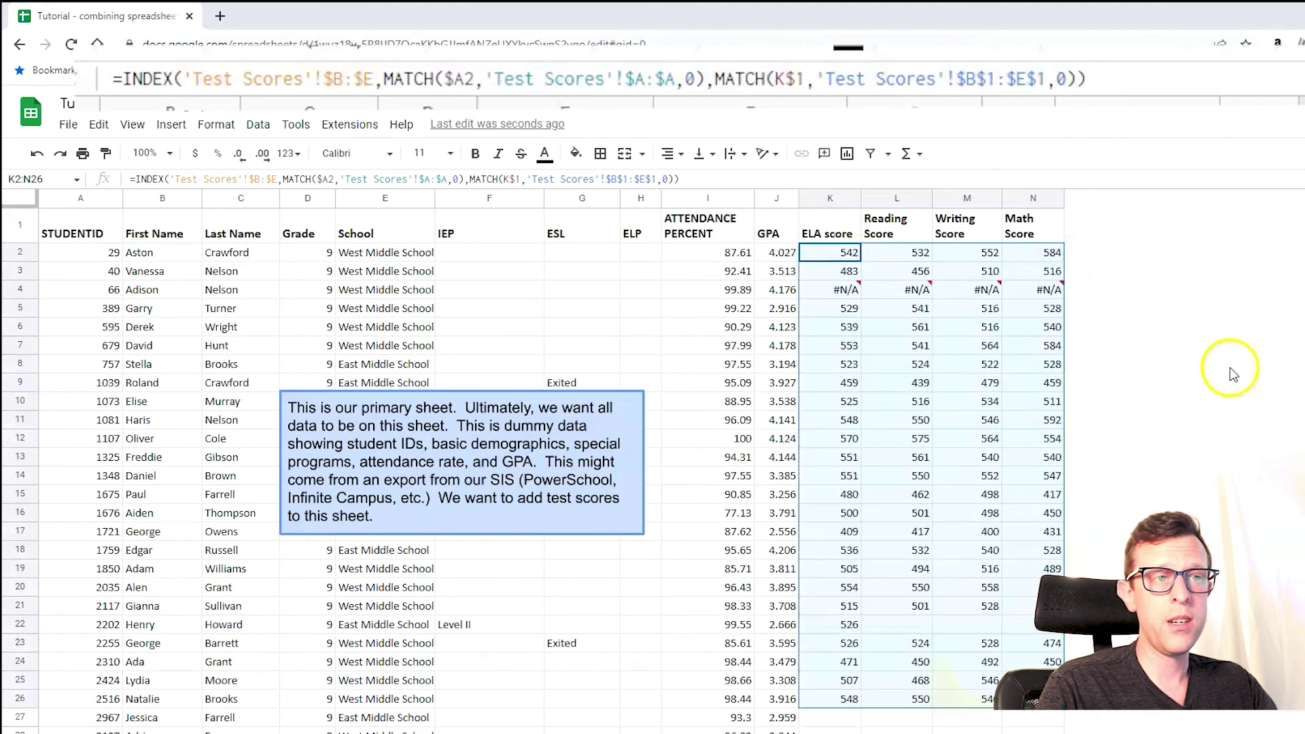
click(944, 419)
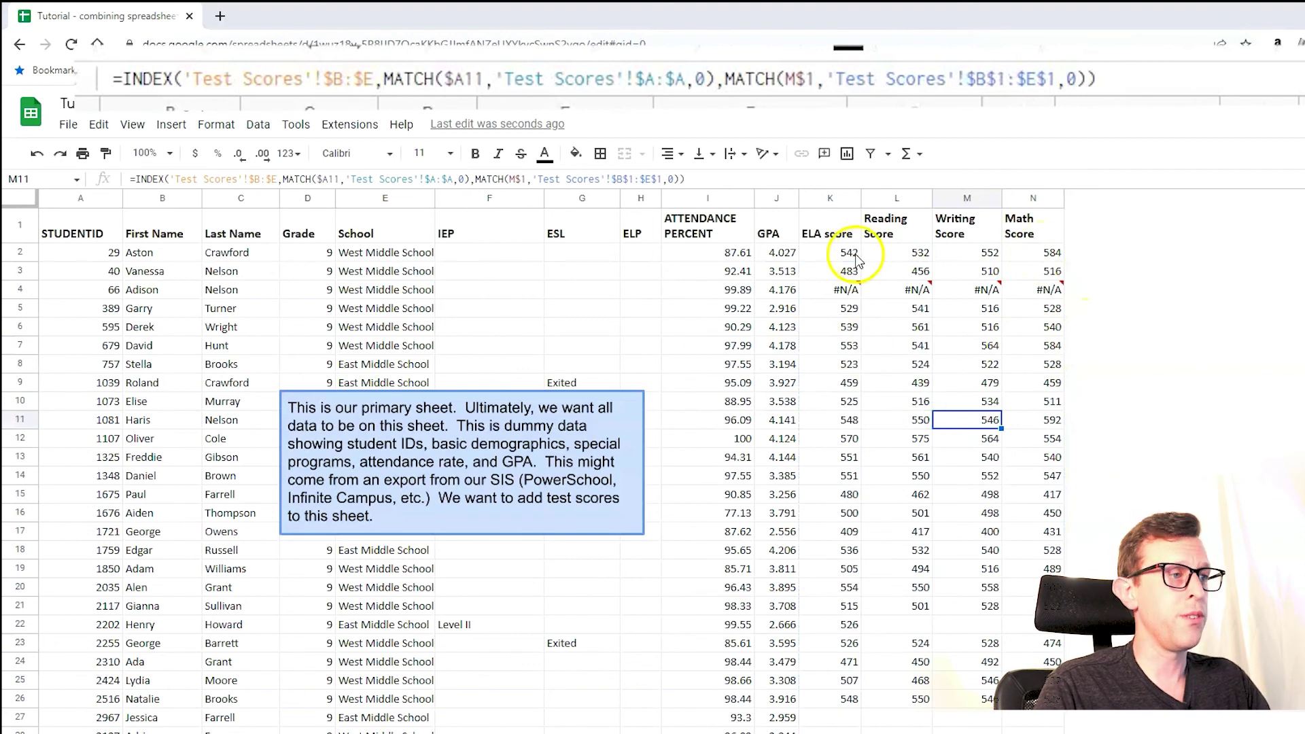
click(822, 460)
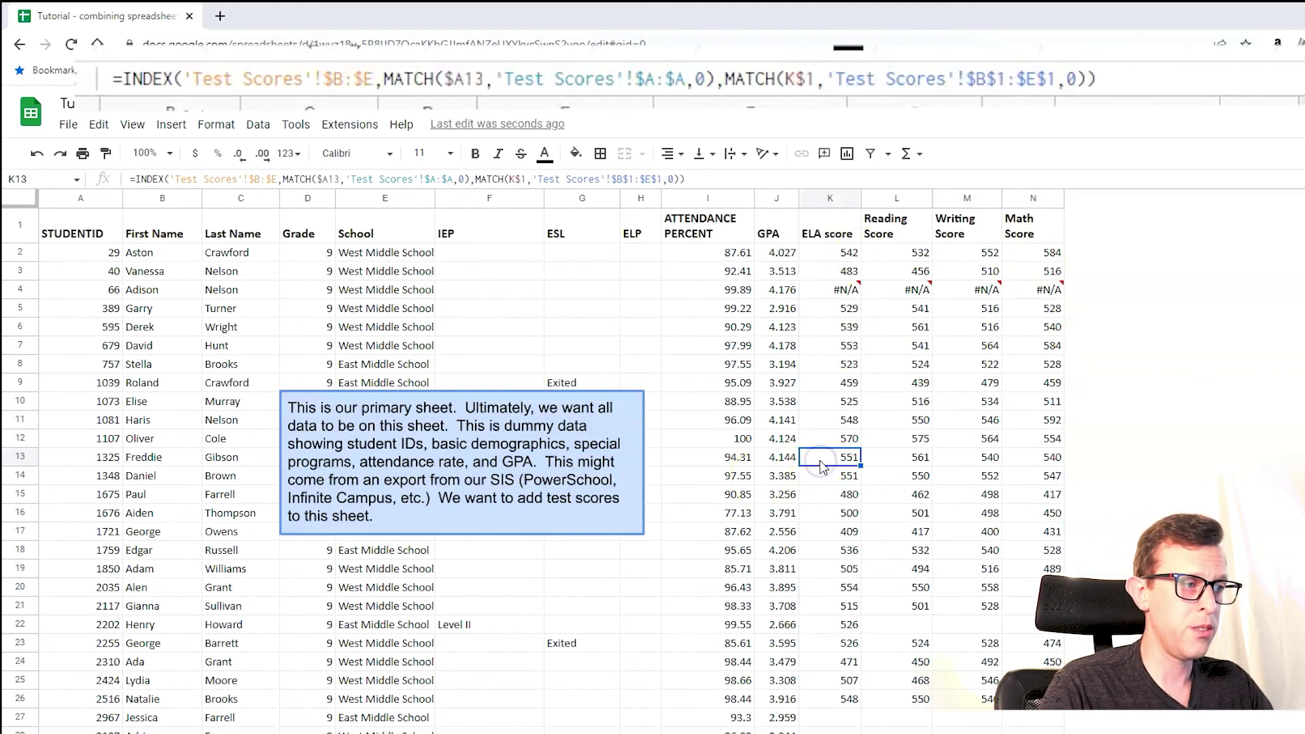
Highlight the whole of row 15 on All data with a yellow fill
click(20, 457)
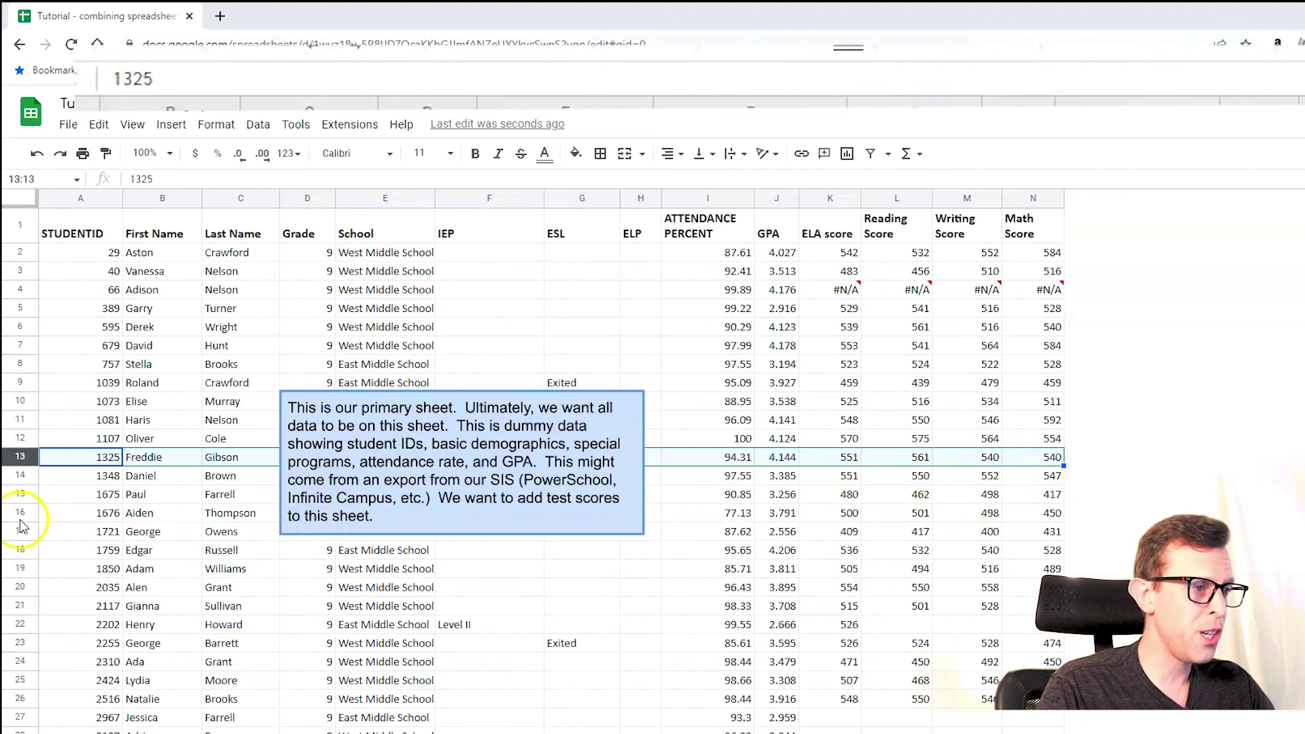
click(21, 494)
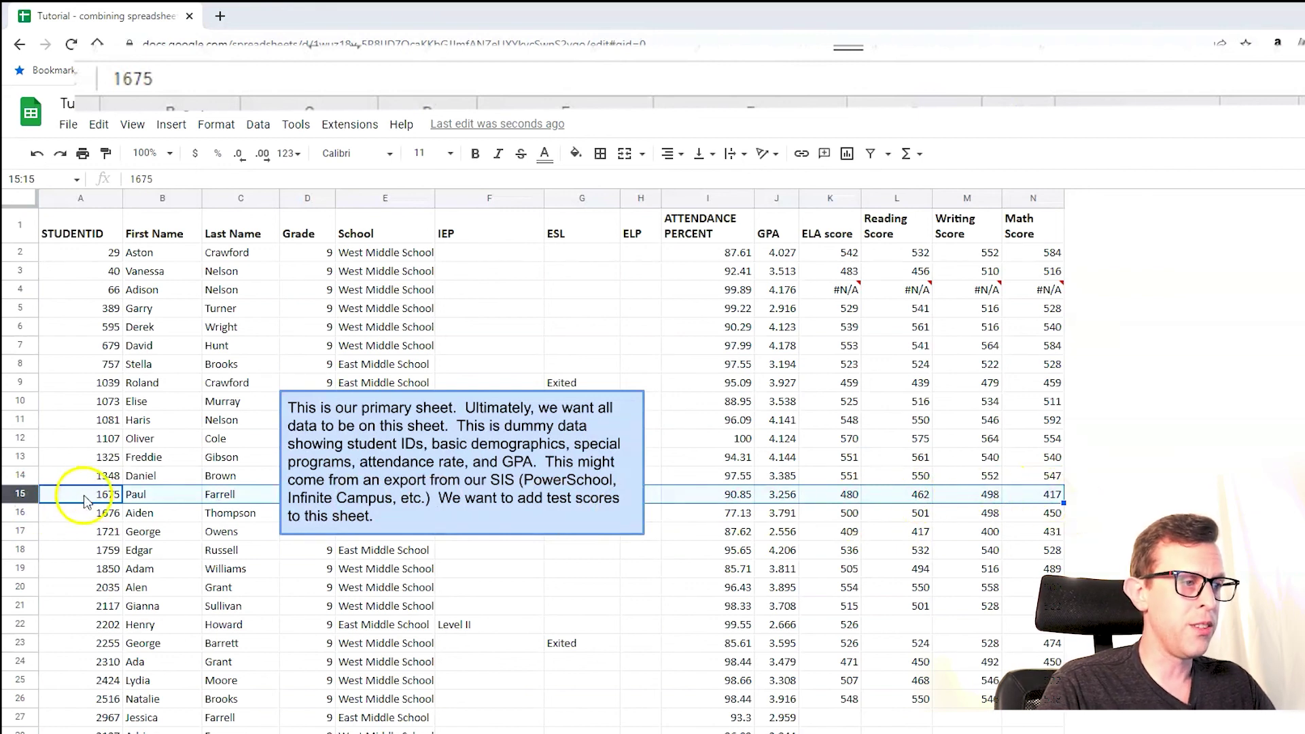
click(577, 154)
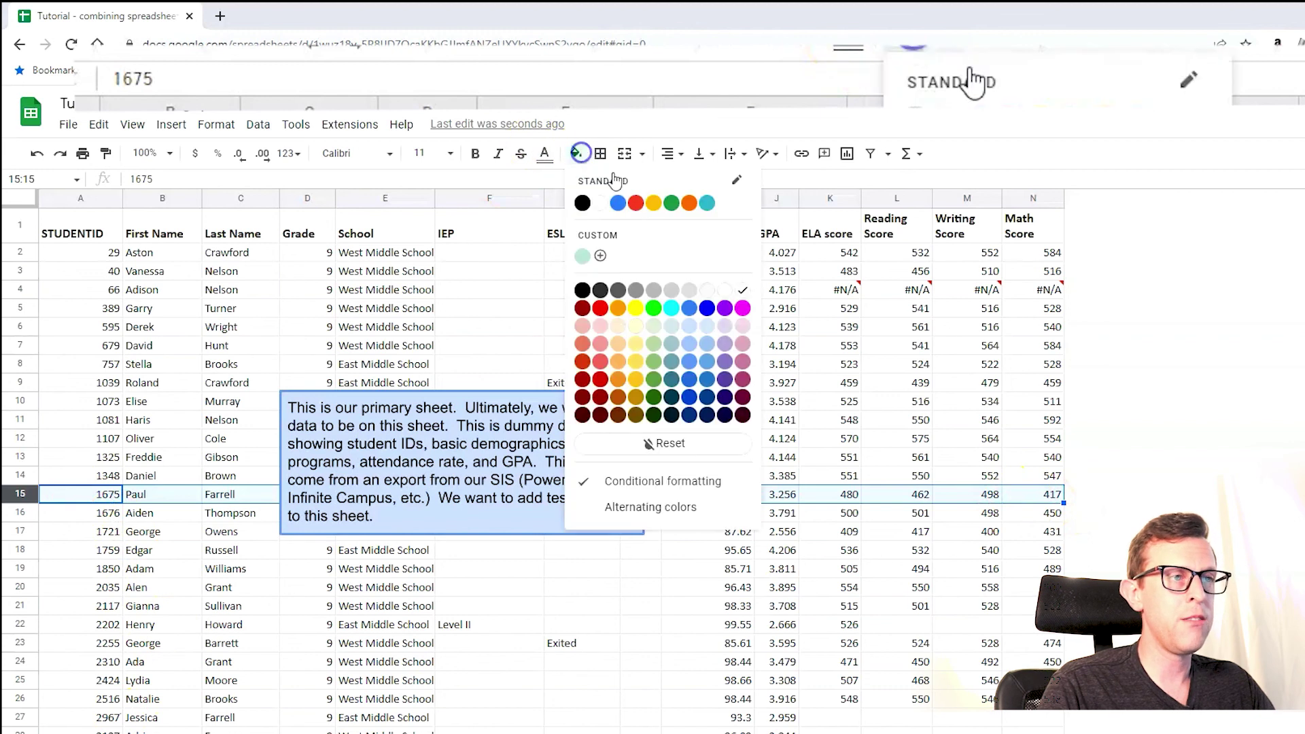
click(632, 307)
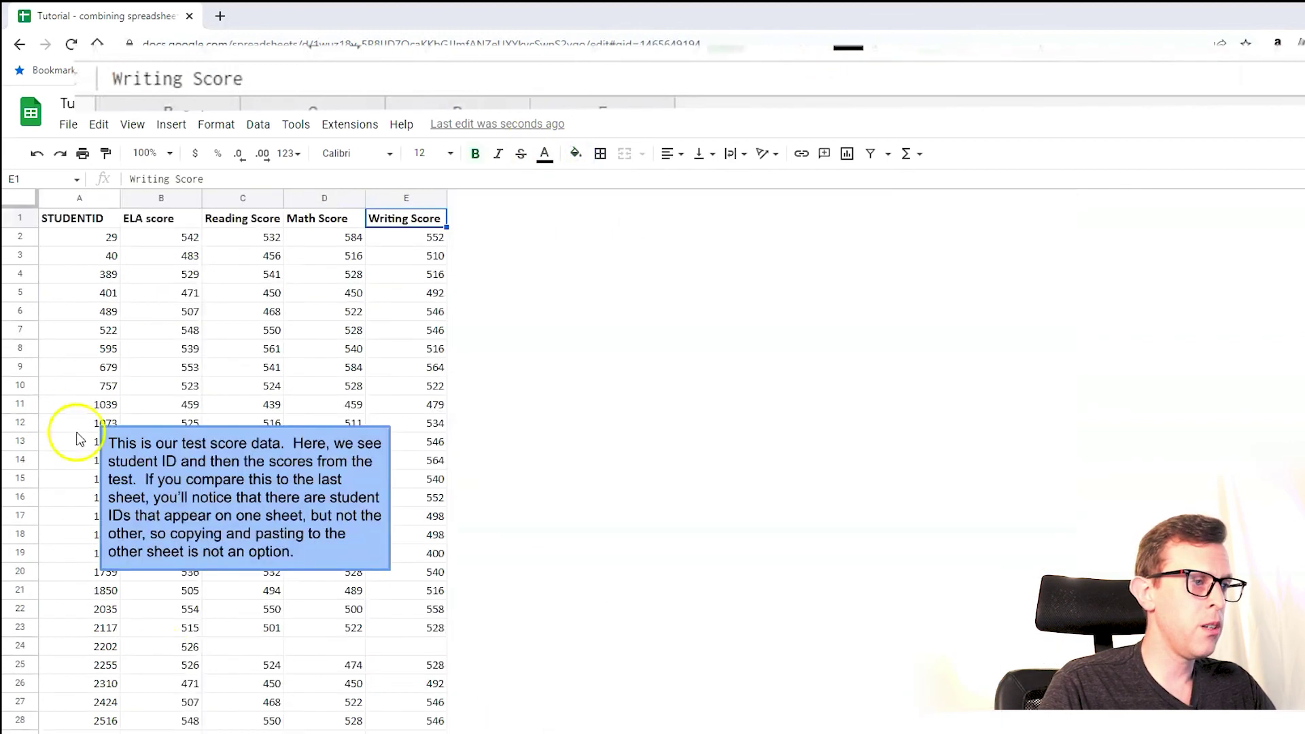
On Test Scores, move the blue note up over the first score rows and highlight the matching student's row 17 in yellow
click(175, 443)
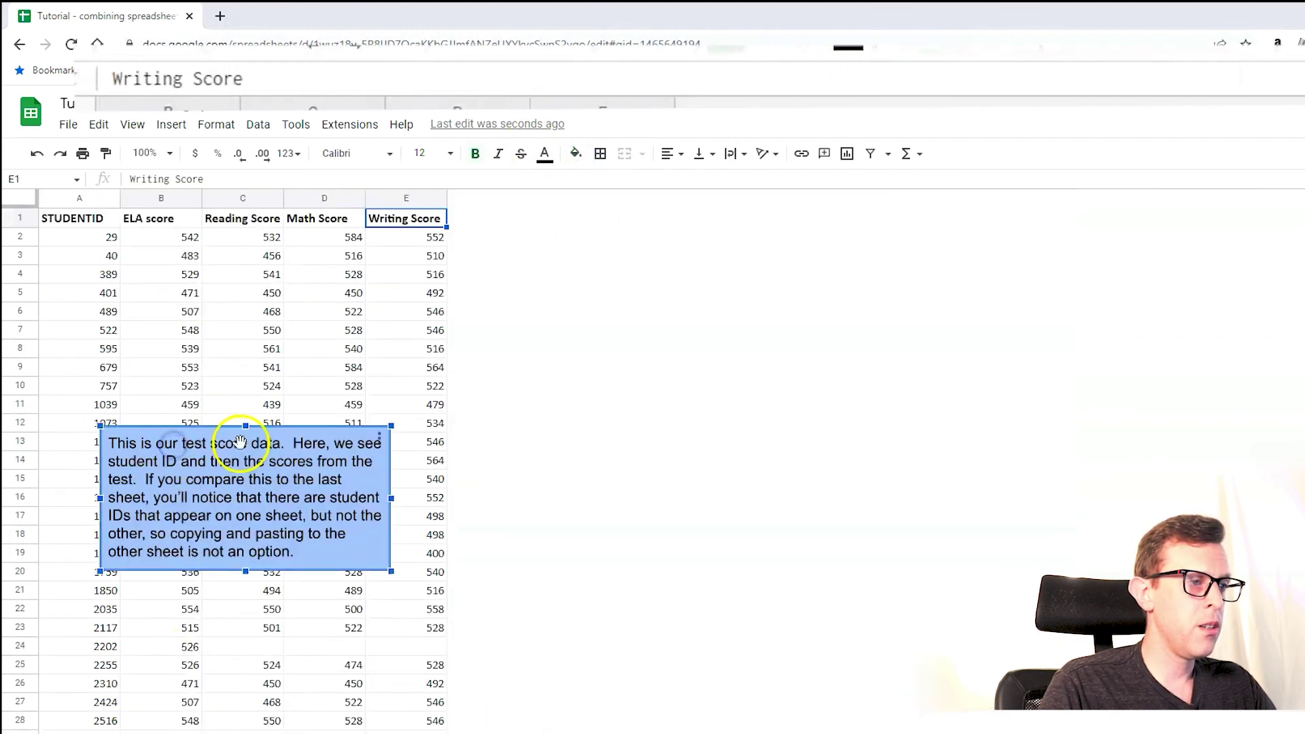
drag(240, 441, 297, 243)
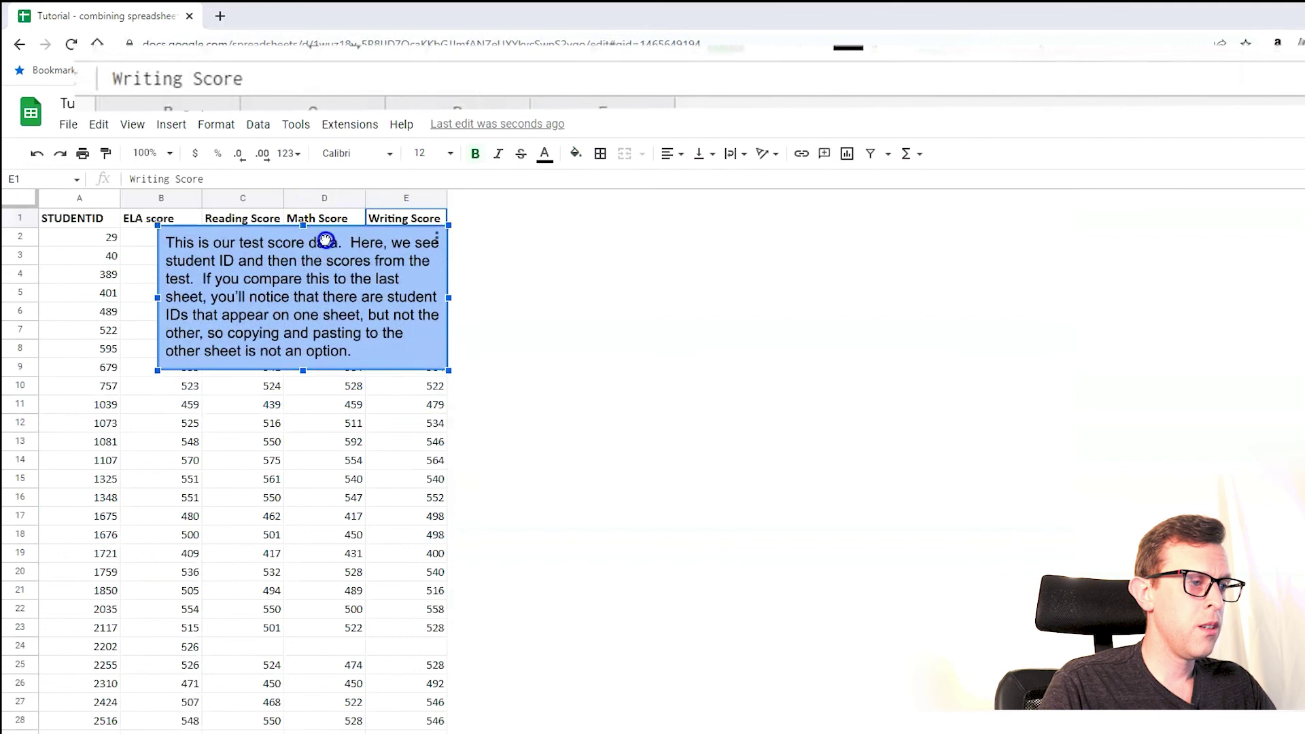
click(21, 516)
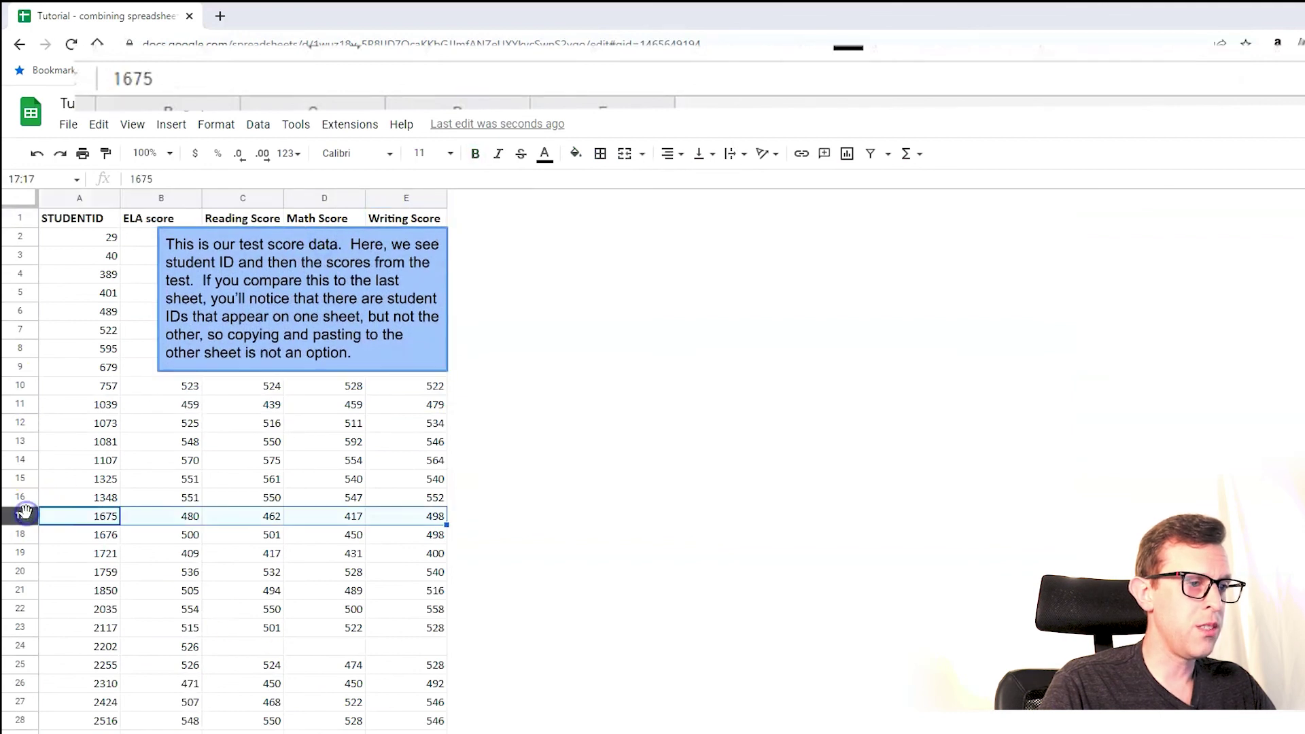
click(568, 158)
click(632, 302)
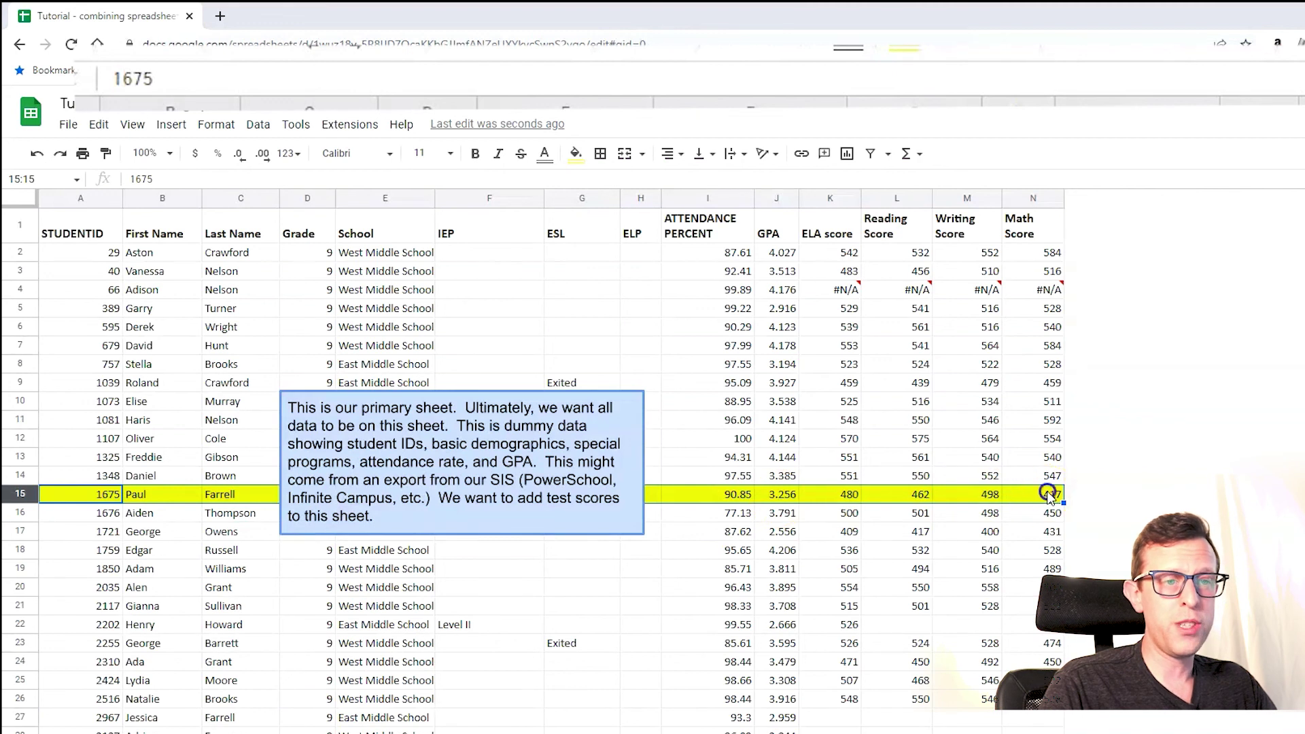
Check the Math and Writing score formulas in highlighted row 15 of All data and the ELA score formula in K25
click(1008, 496)
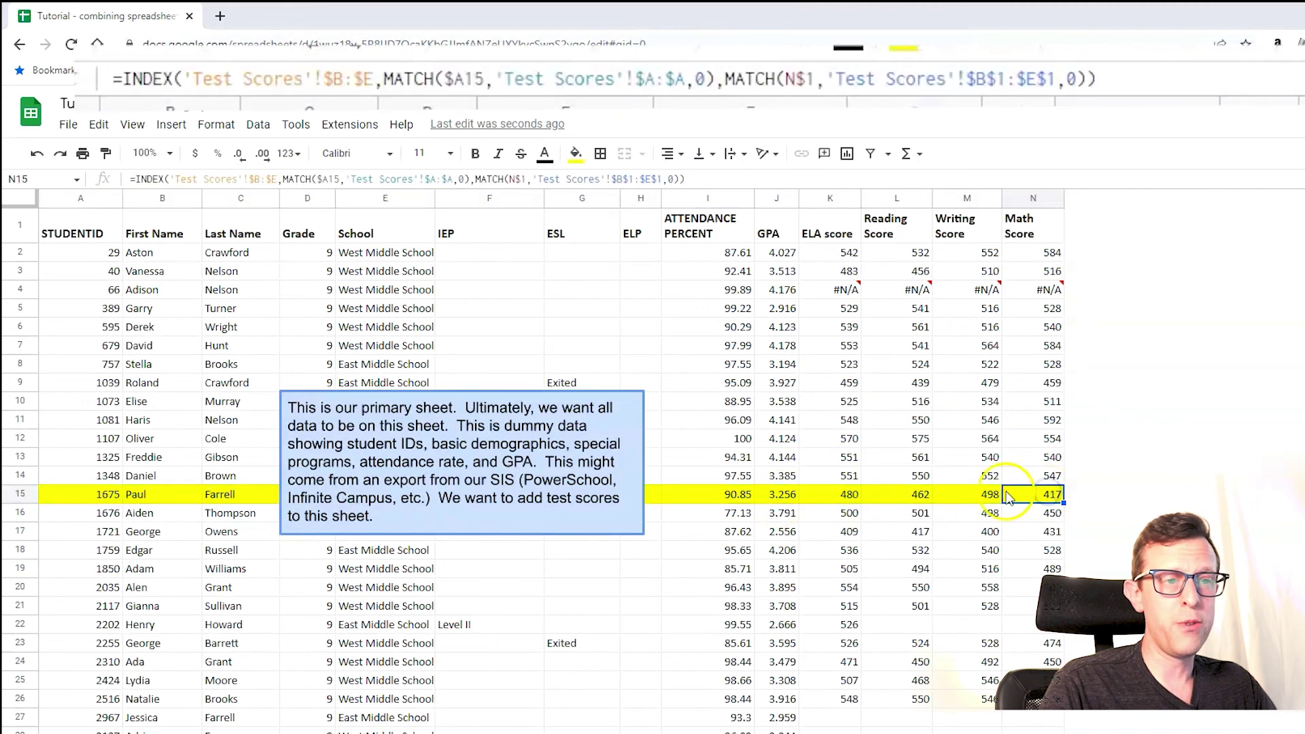
click(989, 495)
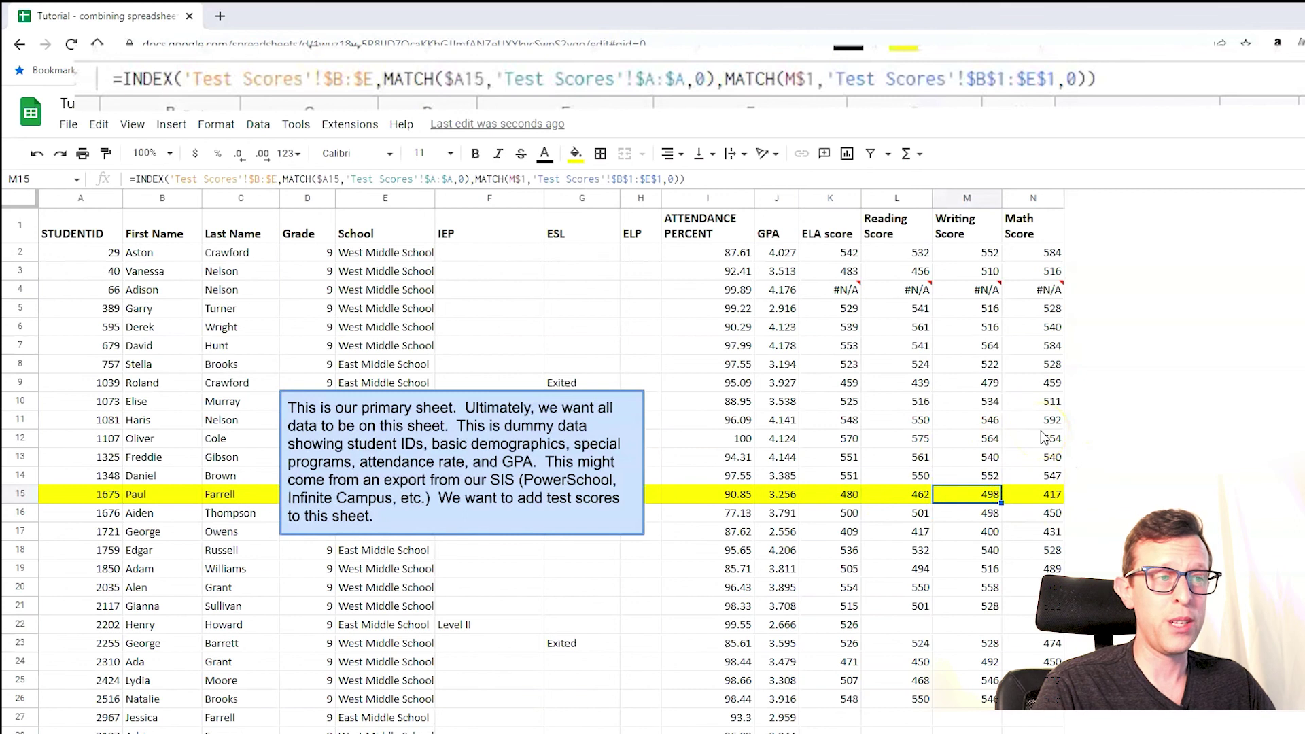
click(830, 680)
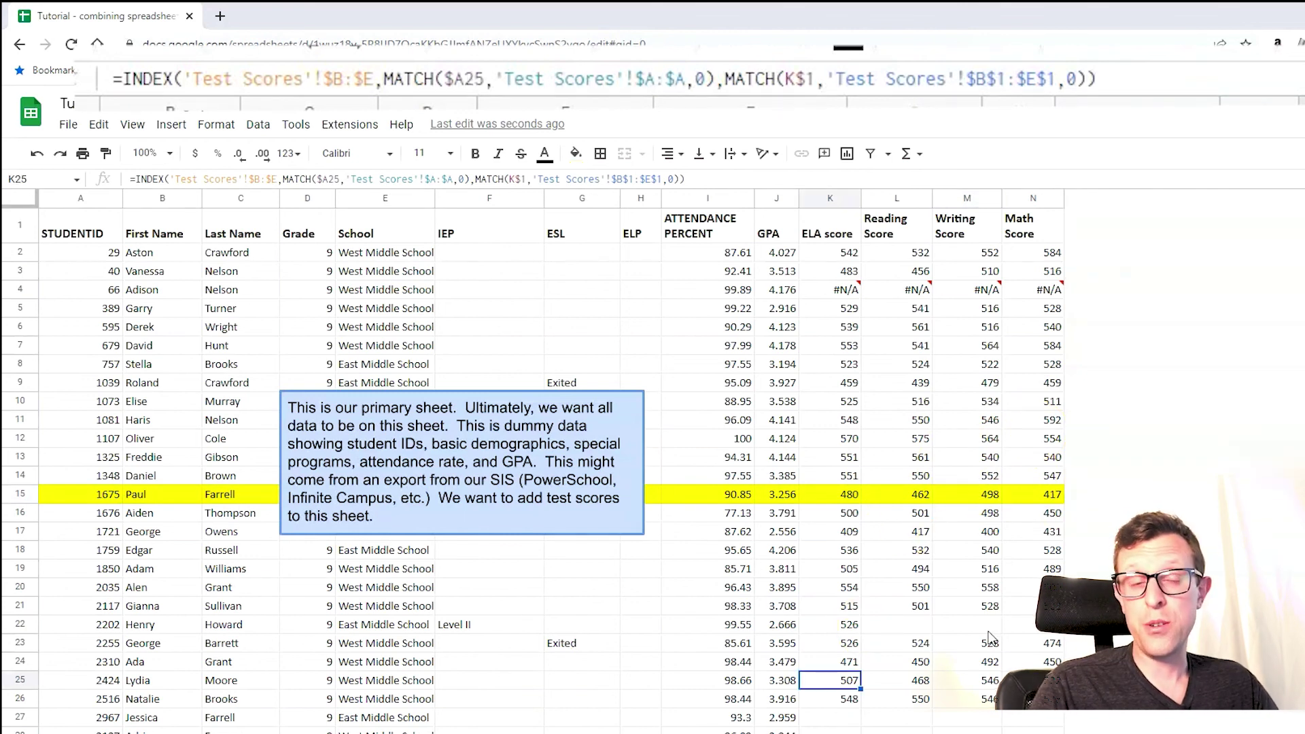